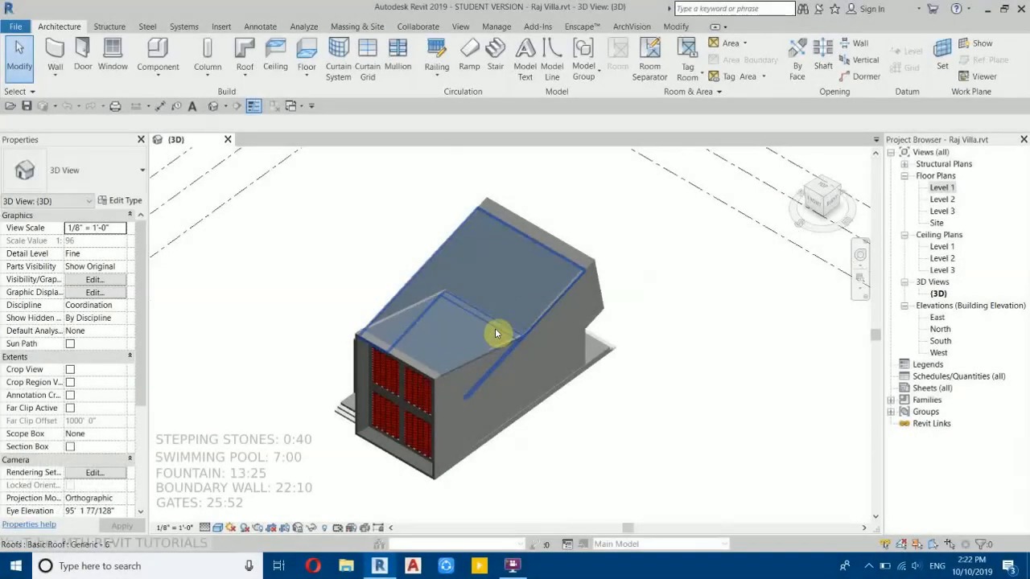
Step: Look over the villa in 3D, then open the Level 1 and Site floor plans
middle_click_drag(495, 328, 285, 407, "shift")
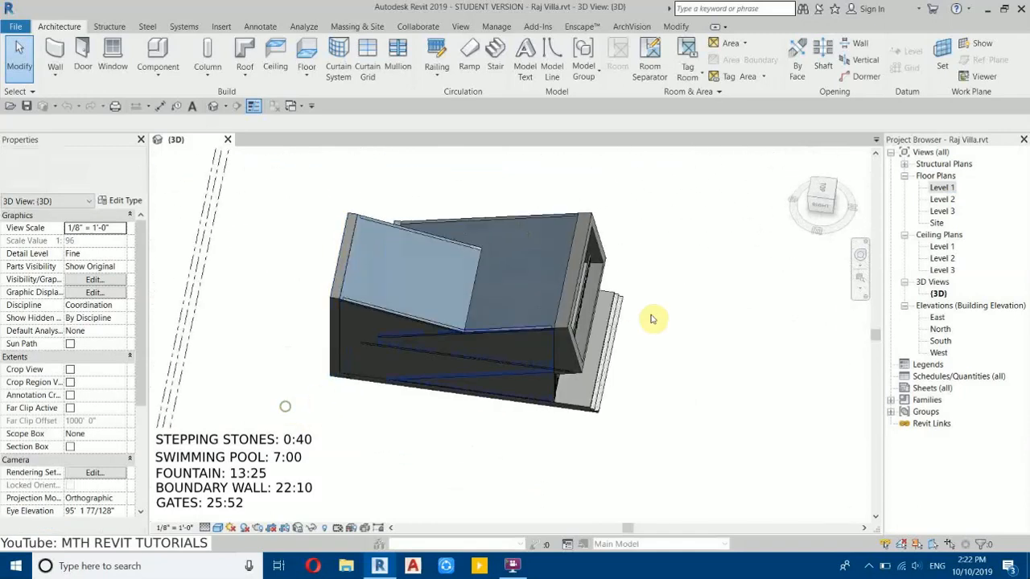
scroll(636, 341, "up", 4)
middle_click_drag(635, 347, 328, 396, "shift")
scroll(328, 395, "down", 5)
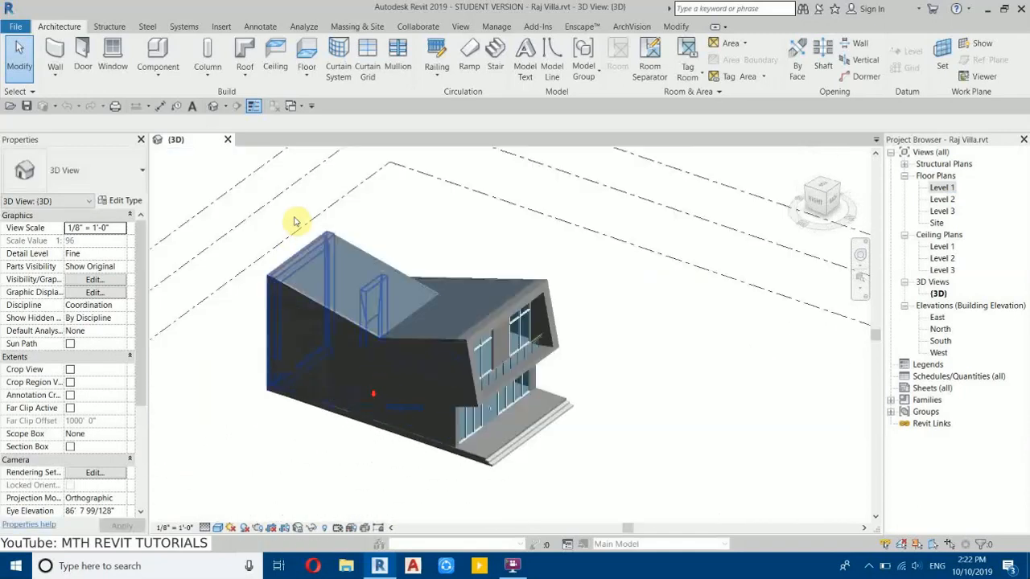
middle_click_drag(336, 339, 676, 234, "shift")
double_click(941, 188)
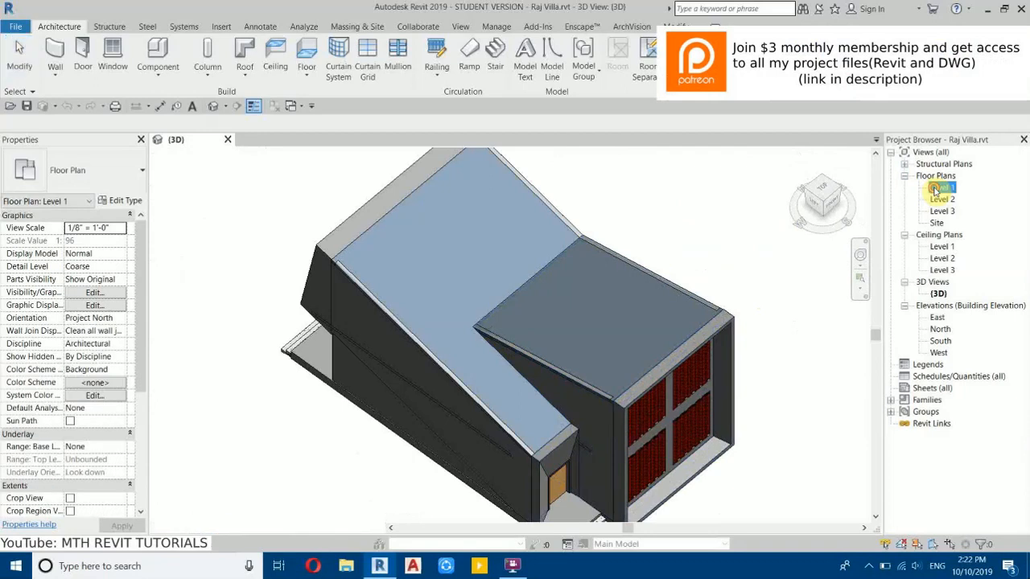
left_click(936, 224)
double_click(937, 224)
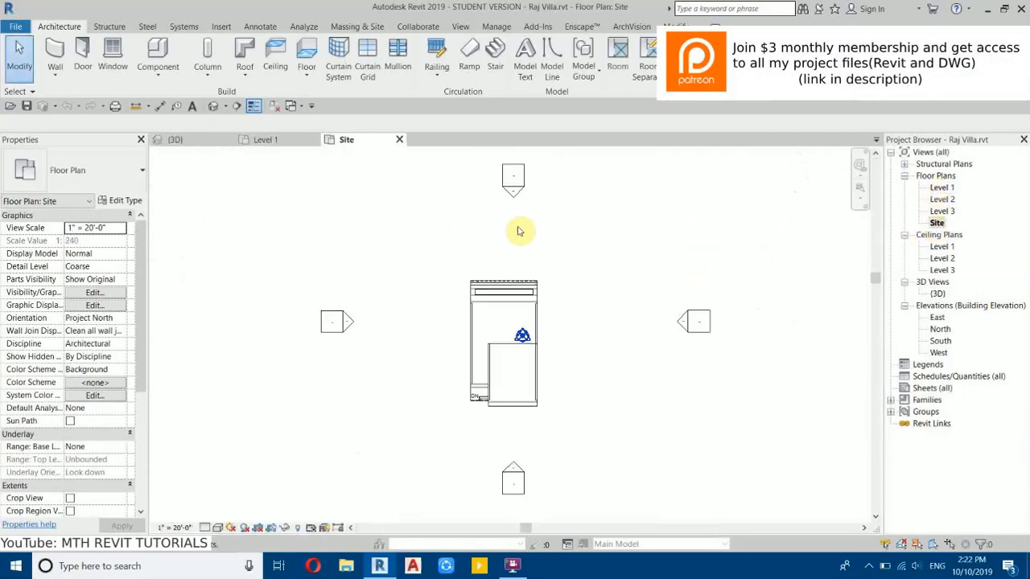
scroll(368, 306, "up", 2)
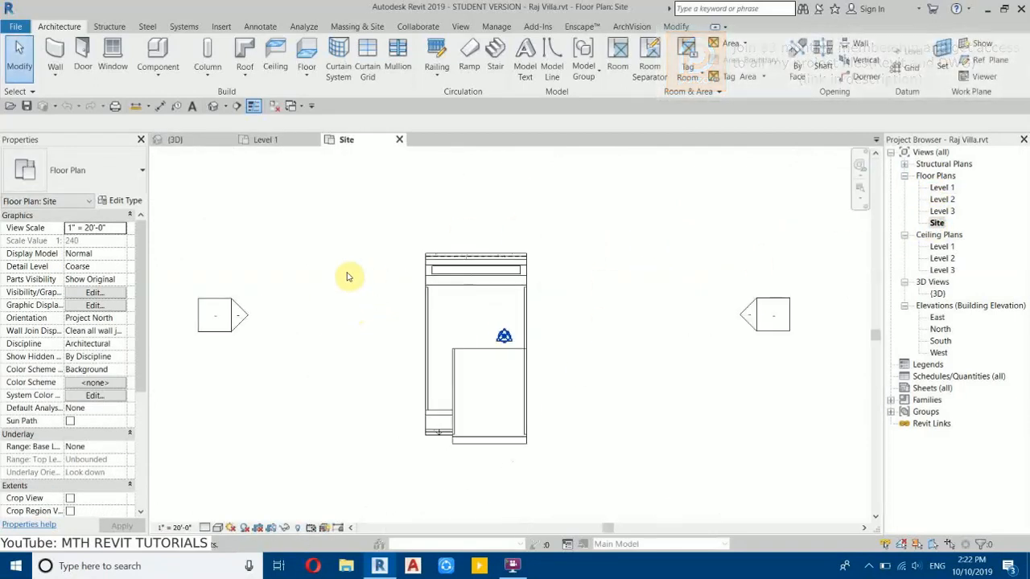
Step: Duplicate the 6" floor type as 3" and set its structure layer thickness to 3"
left_click(128, 201)
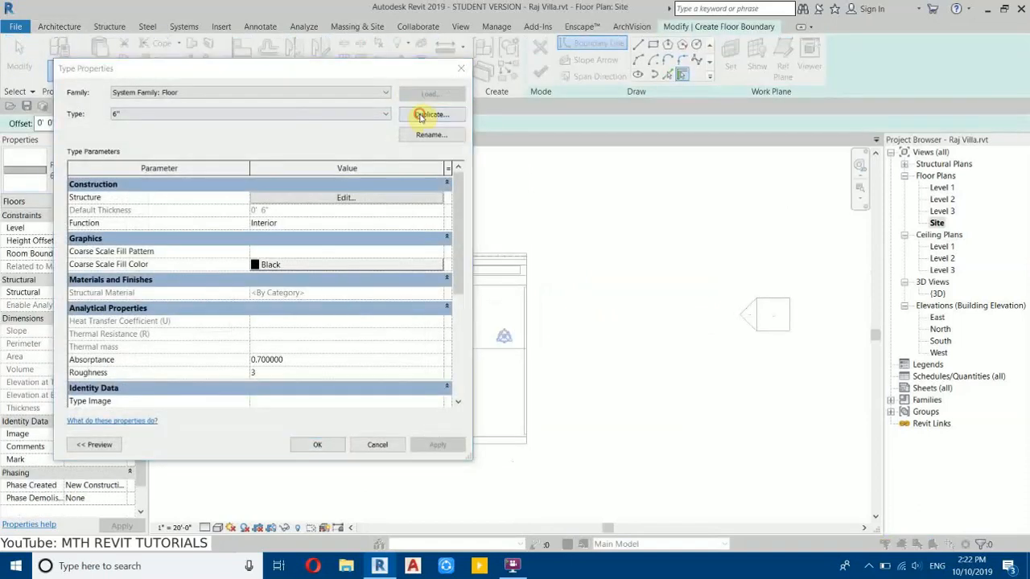
left_click(419, 116)
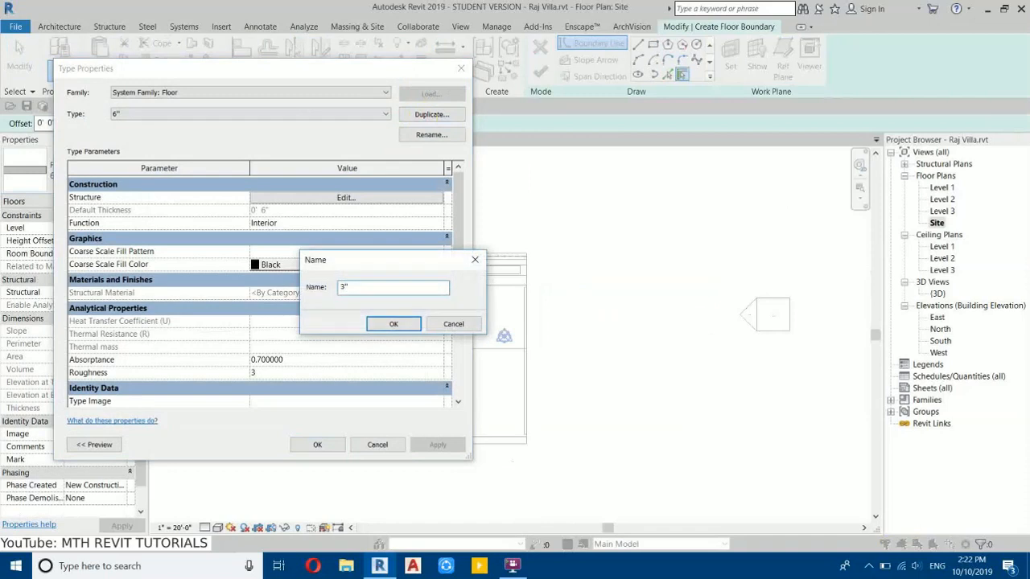
left_click(388, 324)
left_click(346, 198)
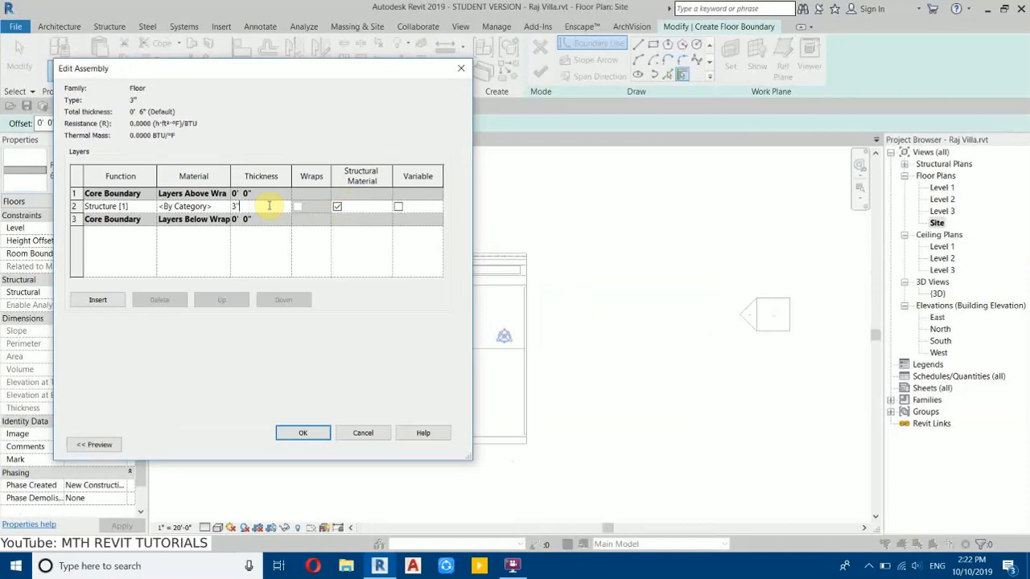
left_click(300, 434)
left_click(318, 445)
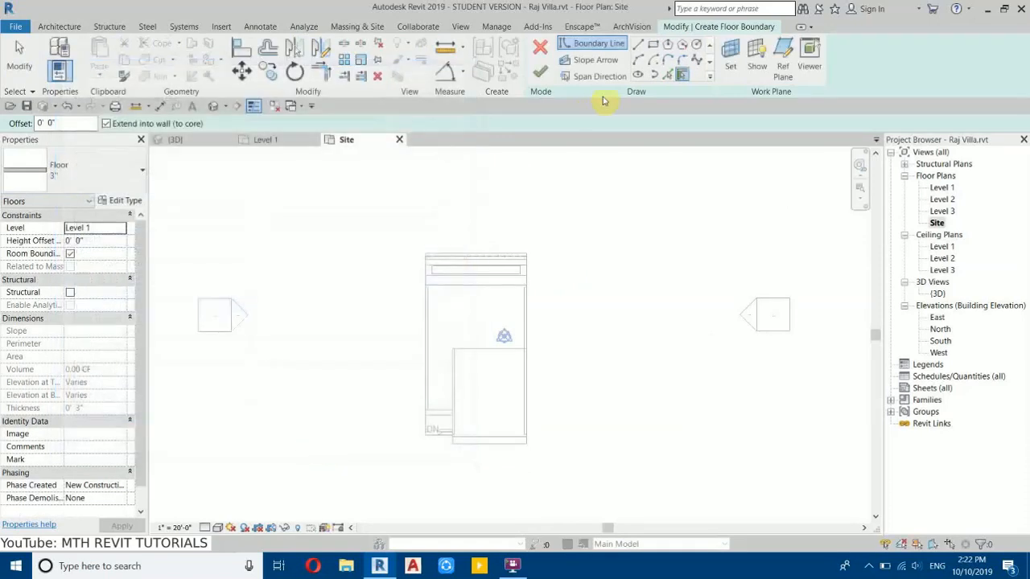
Step: Create floor boundary lines offset 10' outward from the two long side walls of the house
left_click(667, 75)
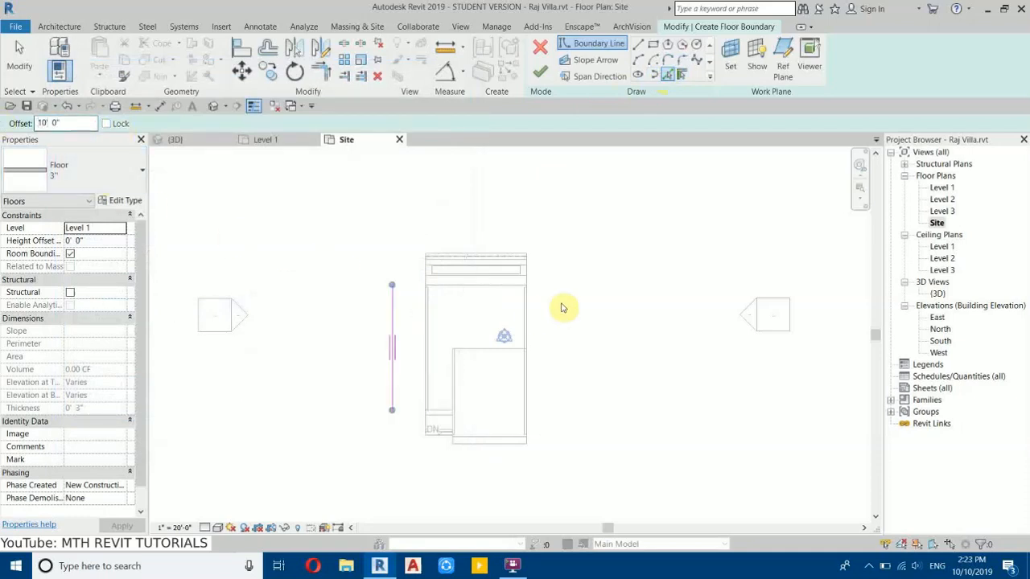
scroll(548, 309, "up", 6)
left_click(513, 310)
scroll(515, 309, "down", 8)
middle_click_drag(517, 300, 505, 243)
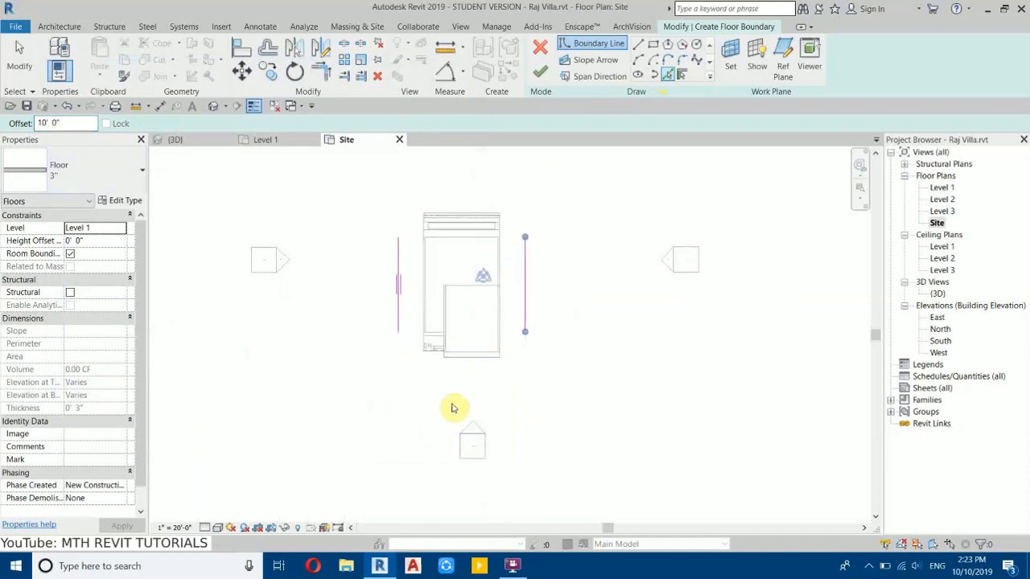
Step: Add a boundary line offset 20' outward from the house edge on the entrance-door side
scroll(465, 384, "up", 1)
left_click_drag(83, 122, 2, 119)
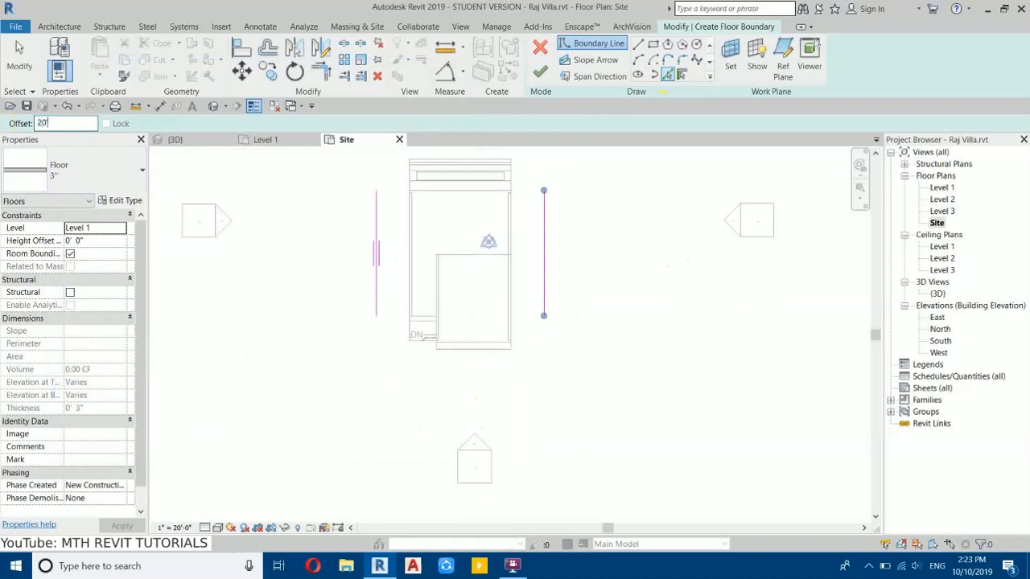
left_click(478, 352)
Step: Add a boundary line offset 33' outward from the terrace steps at the opposite end of the house
middle_click_drag(473, 241, 434, 499)
scroll(424, 388, "up", 2)
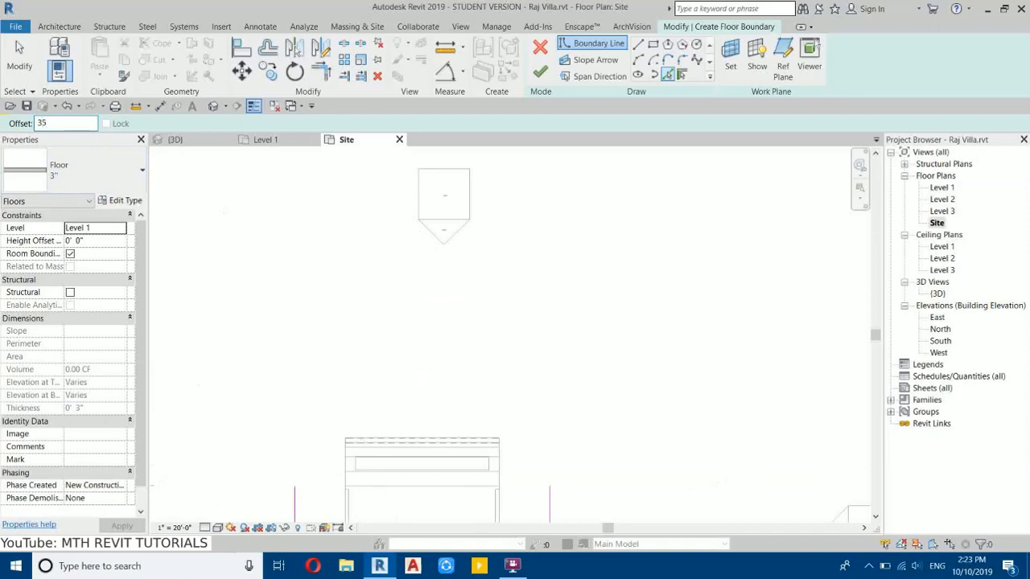
key("Return")
left_click(416, 437)
scroll(477, 288, "down", 3)
middle_click_drag(476, 296, 489, 328)
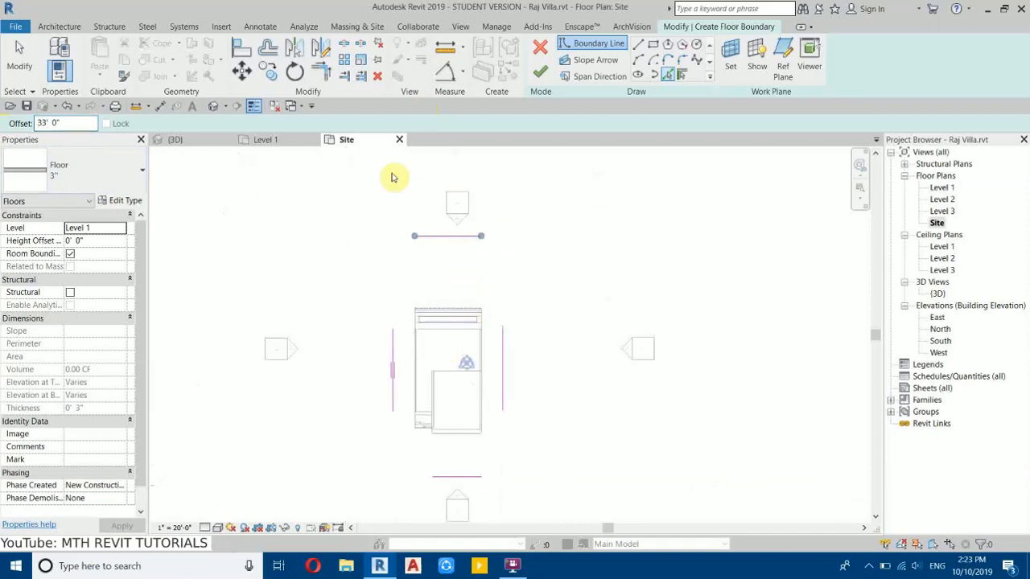
Step: Trim and extend the four boundary lines to corners so they form a closed rectangle around the house
left_click(319, 71)
left_click(458, 239)
left_click(503, 342)
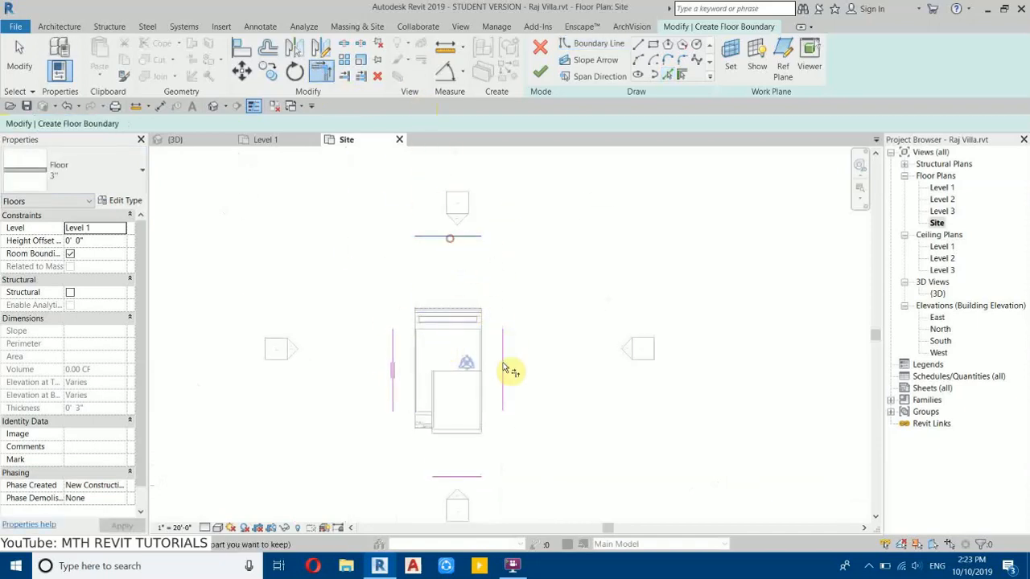
left_click(505, 404)
left_click(457, 480)
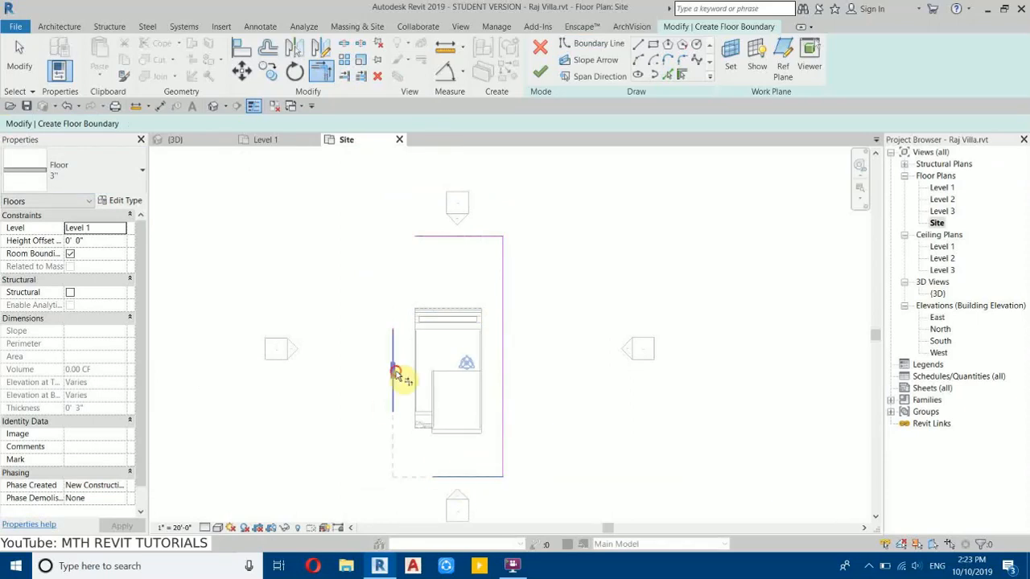
left_click(394, 338)
left_click(432, 237)
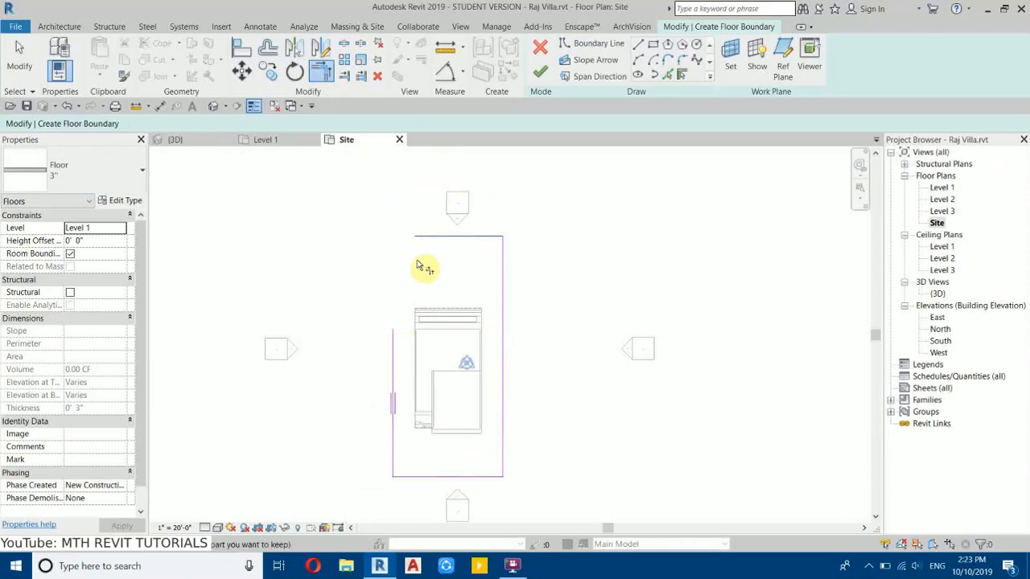
left_click(393, 346)
right_click(414, 279)
left_click(441, 284)
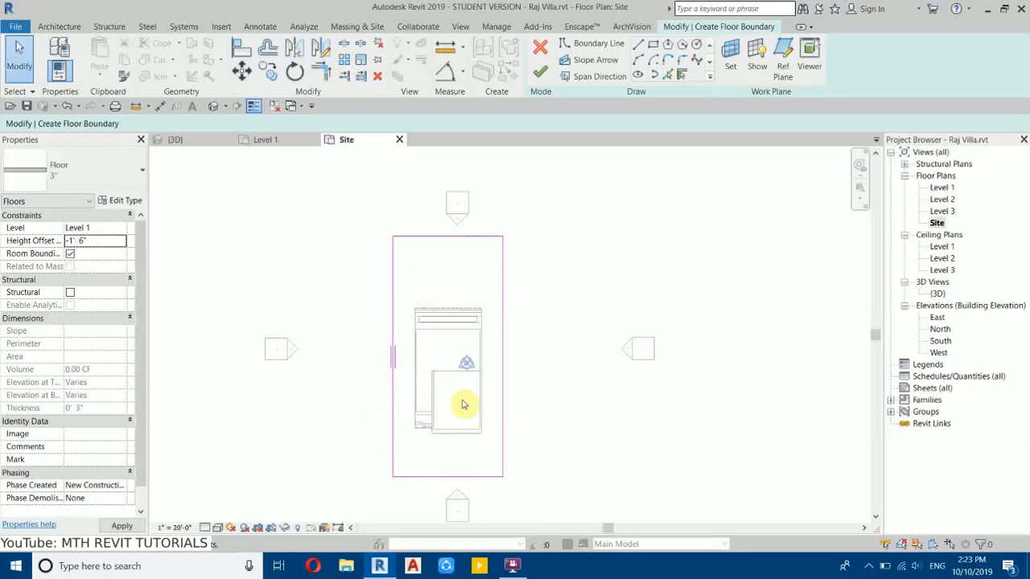
Step: Set the floor's height offset to -1' 6" and inspect the entrance steps in the 3D view
left_click(192, 142)
middle_click_drag(444, 418, 460, 359, "shift")
scroll(460, 359, "up", 5)
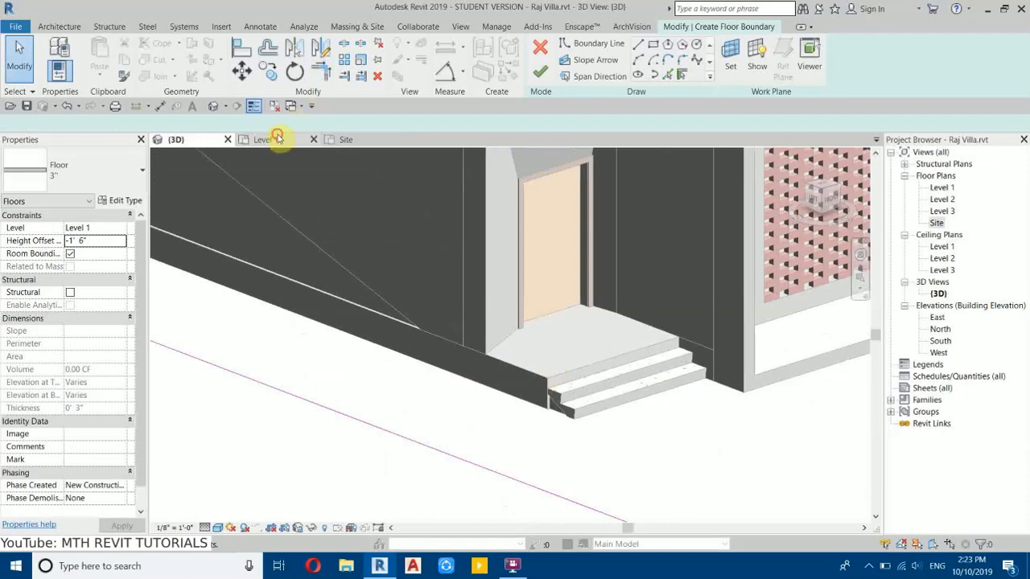
Step: Switch to the Level 1 floor plan and examine the floor boundary at both ends of the house
left_click(266, 139)
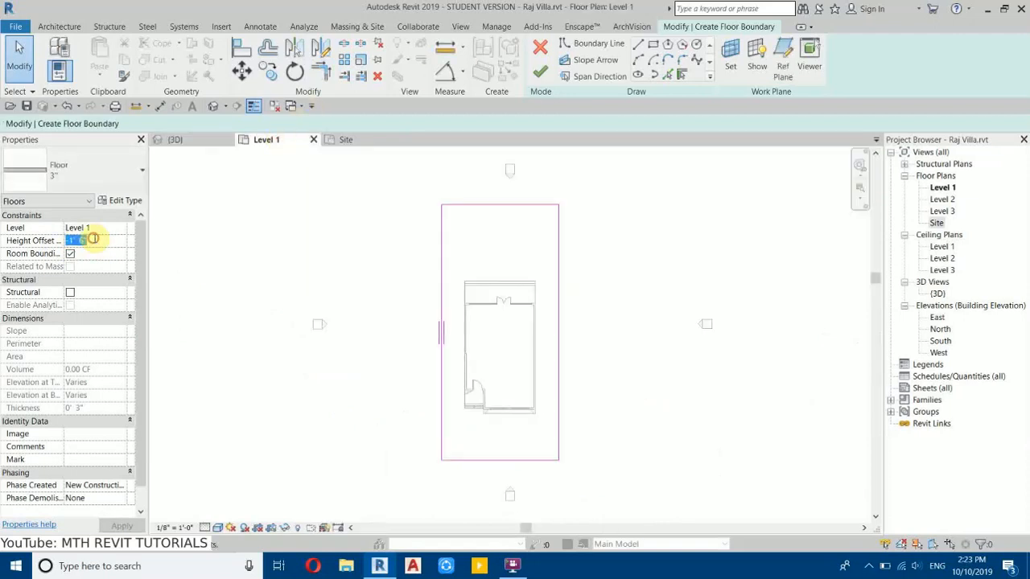
middle_click_drag(682, 272, 651, 297)
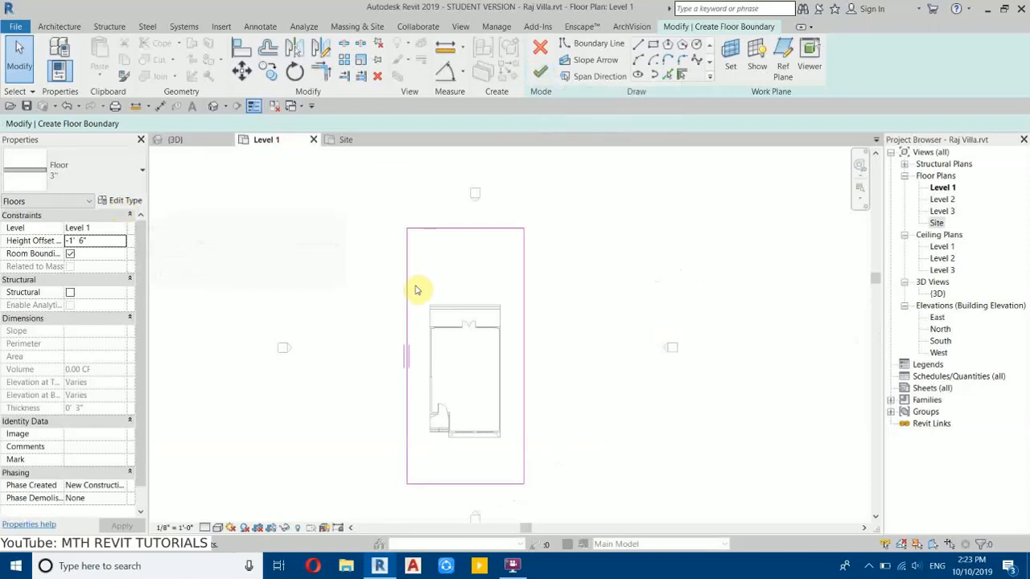
middle_click_drag(500, 328, 498, 329)
middle_click_drag(473, 402, 375, 335)
scroll(346, 404, "up", 4)
middle_click_drag(371, 243, 313, 475)
middle_click_drag(371, 241, 375, 515)
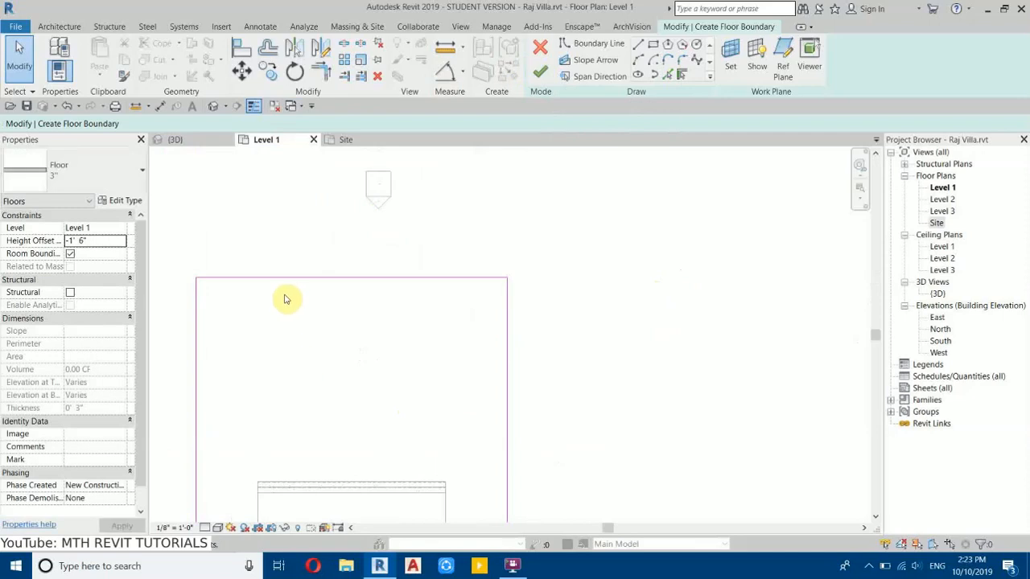
scroll(530, 332, "down", 3)
middle_click_drag(433, 392, 470, 73)
scroll(416, 383, "up", 3)
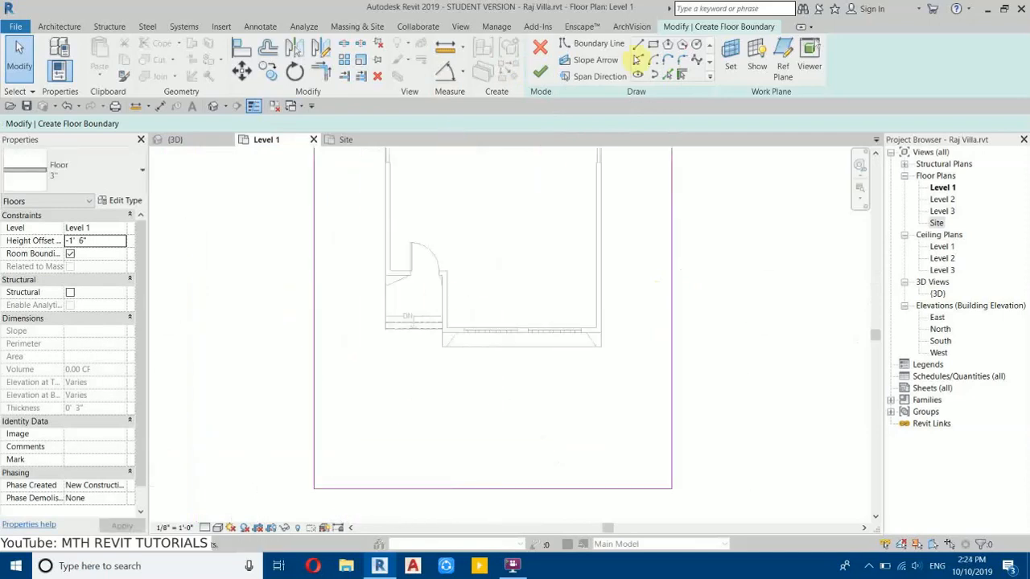
Step: Sketch a rectangle about 7' 6" by 1' 6" inside the boundary, just in front of the entrance steps
left_click(652, 47)
scroll(395, 358, "up", 2)
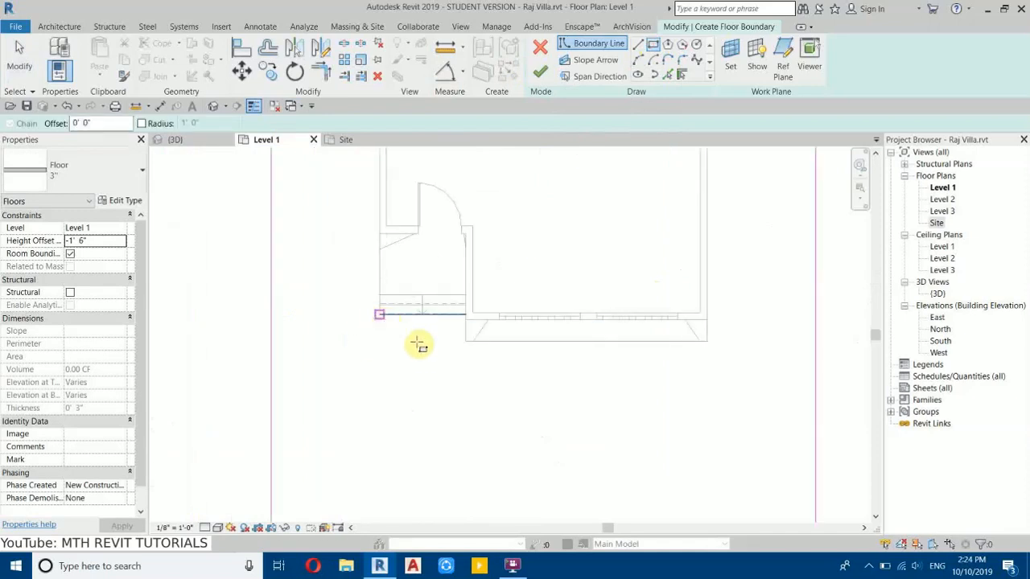
scroll(419, 304, "down", 2)
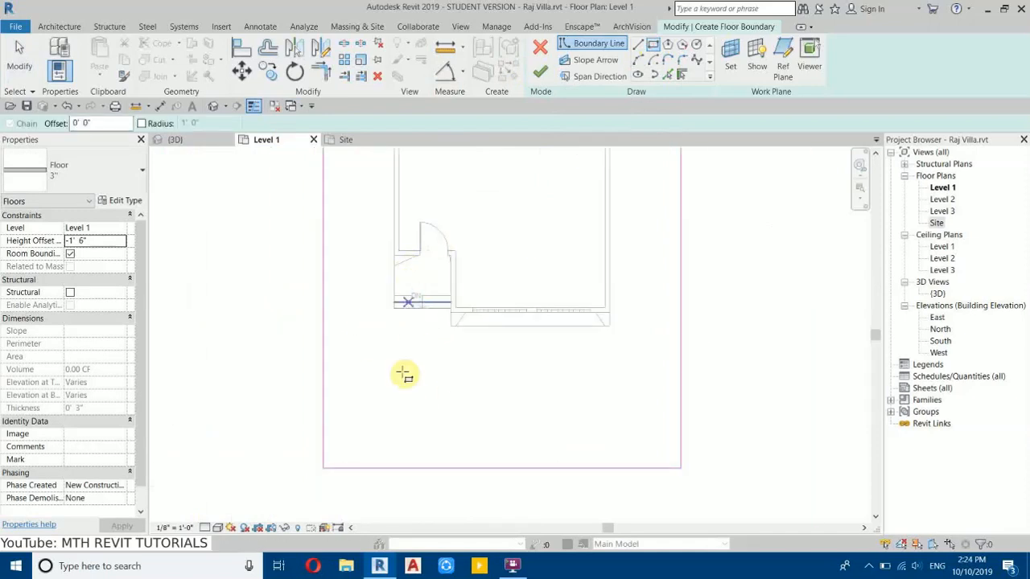
scroll(407, 377, "up", 2)
scroll(383, 242, "up", 2)
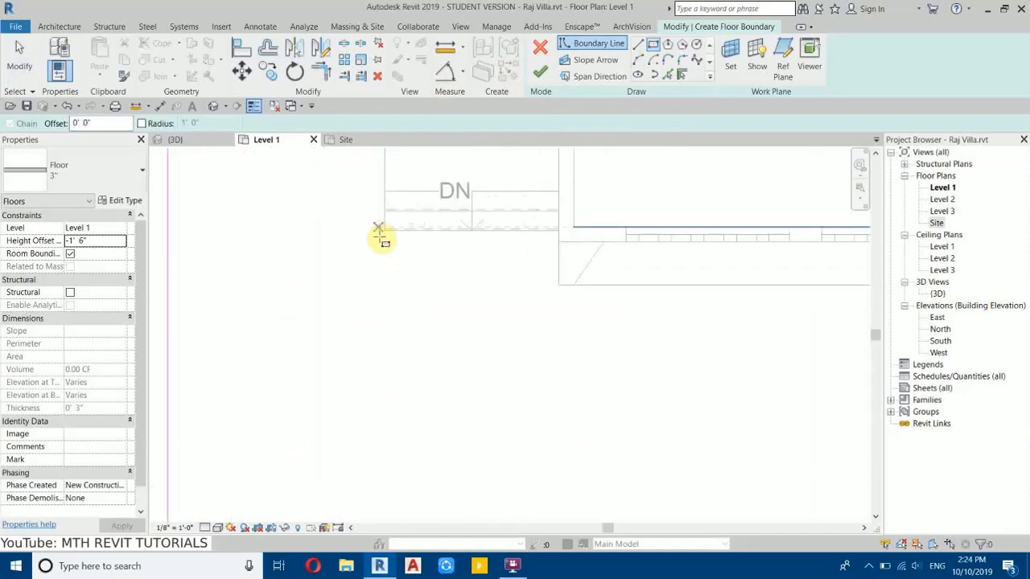
left_click(385, 242)
left_click(548, 280)
scroll(498, 241, "up", 2)
key("Escape")
key("Escape")
Step: Set the length of the stepping-stone rectangle to 8'
left_click(395, 238)
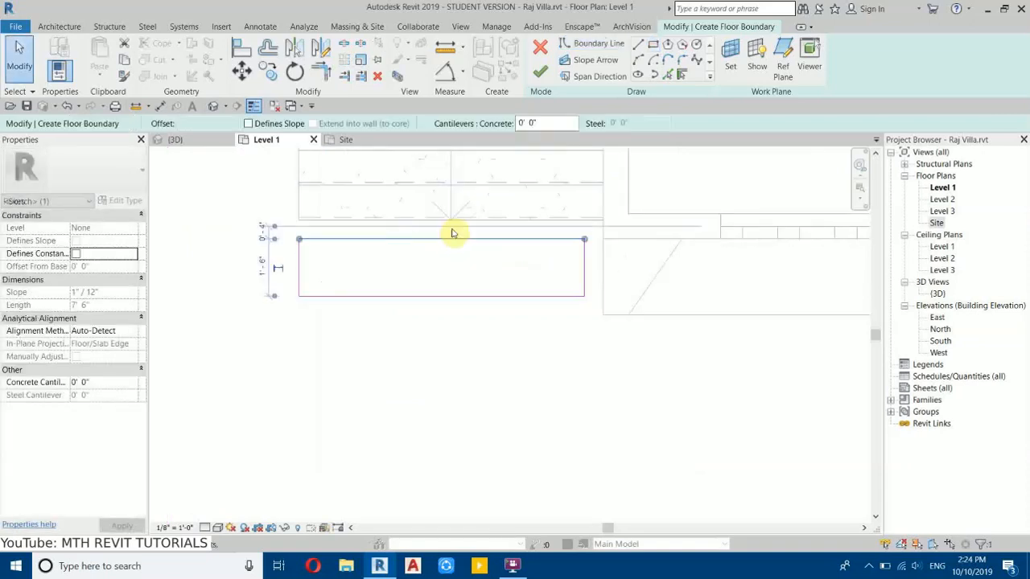
left_click(262, 270)
left_click(402, 271)
middle_click_drag(382, 252, 336, 328)
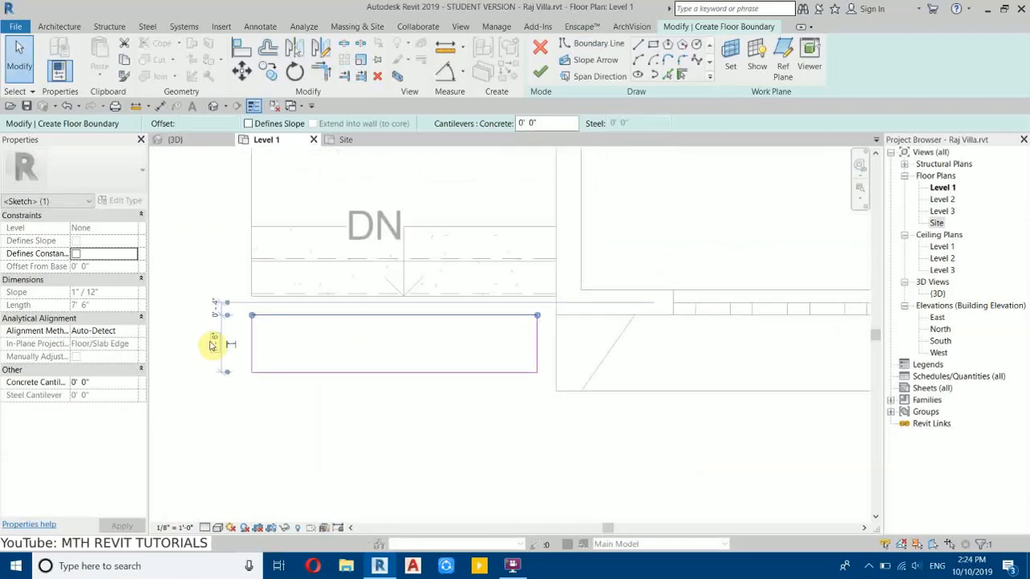
left_click(282, 342)
left_click(384, 315)
left_click(399, 397)
type("8")
key("Return")
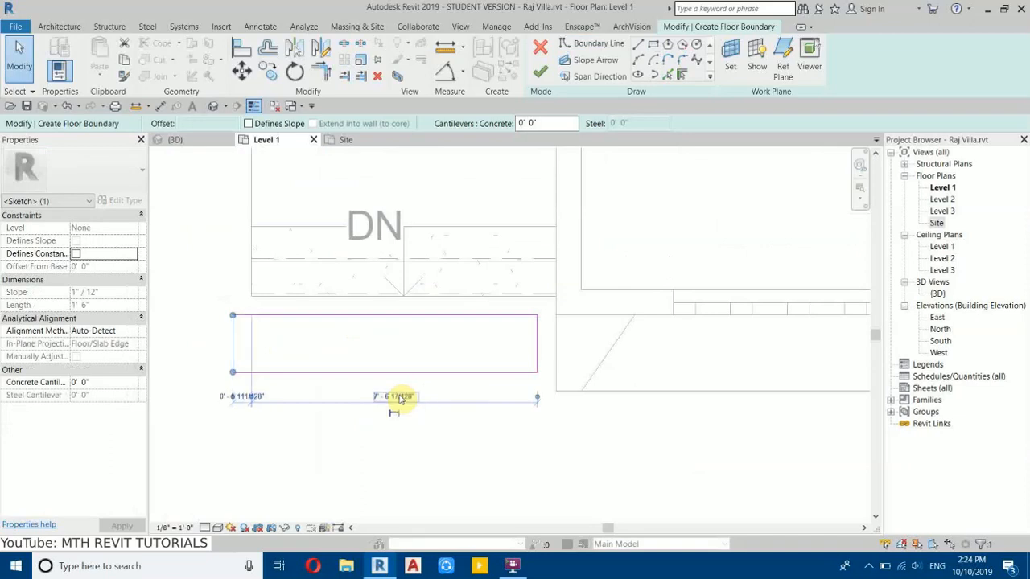
Step: Move the whole stepping-stone rectangle sideways so its ends line up with the sides of the entrance steps
mouse_move(198, 256)
left_mouse_down()
mouse_move(233, 293)
mouse_move(560, 431)
left_mouse_up()
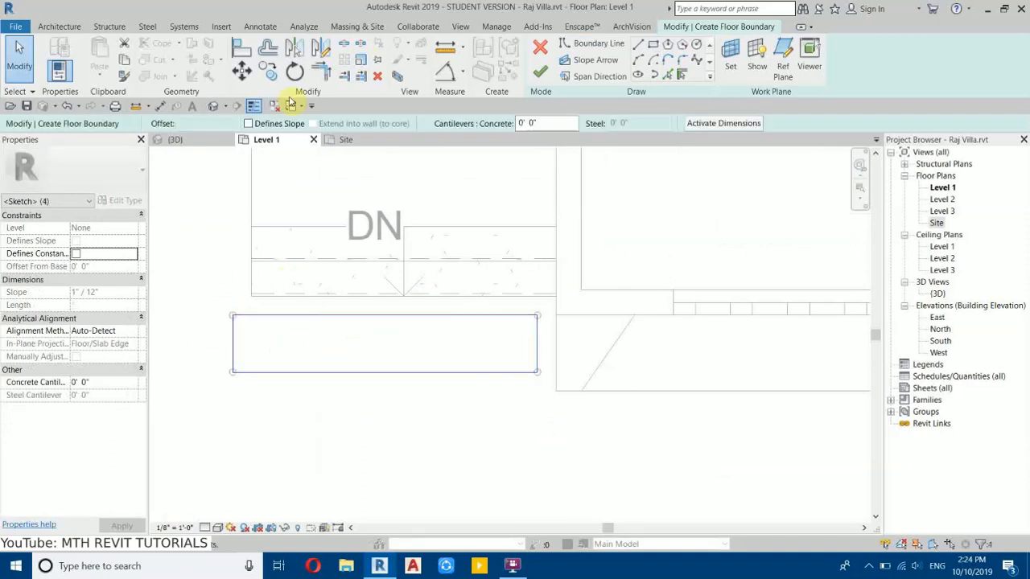
left_click(242, 74)
scroll(558, 292, "up", 2)
left_click(533, 320)
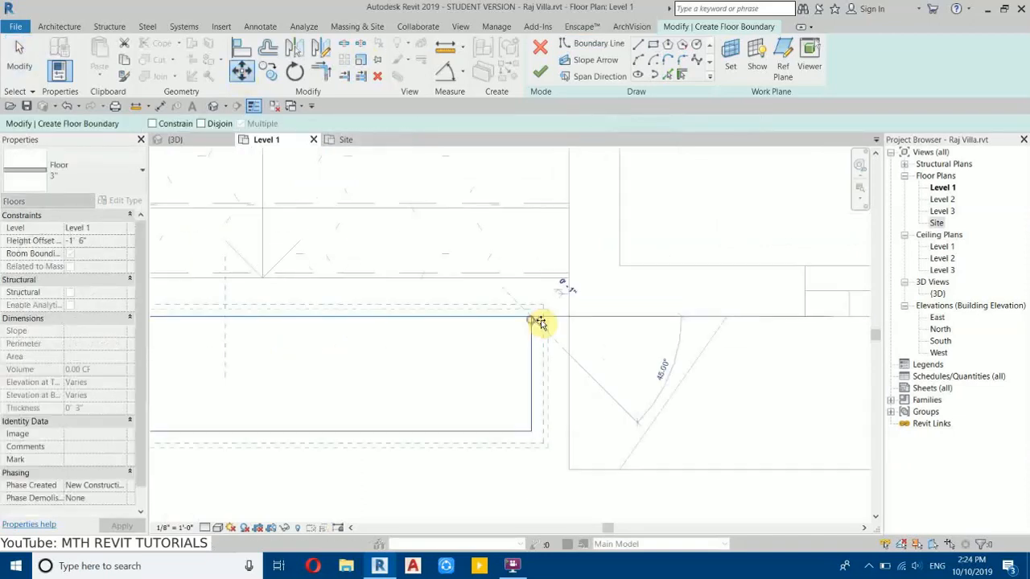
left_click(570, 323)
scroll(648, 202, "down", 3)
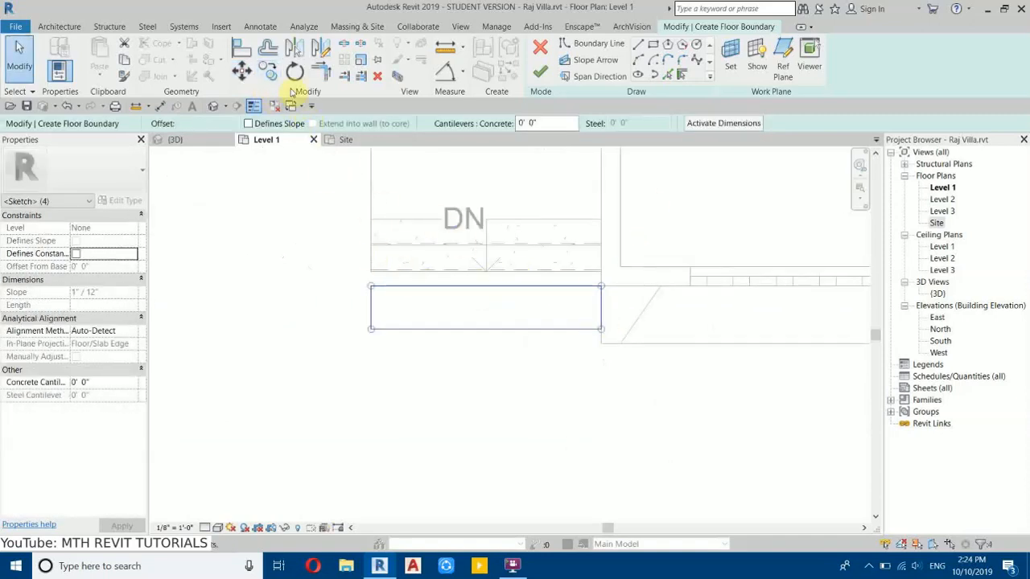
left_click(271, 73)
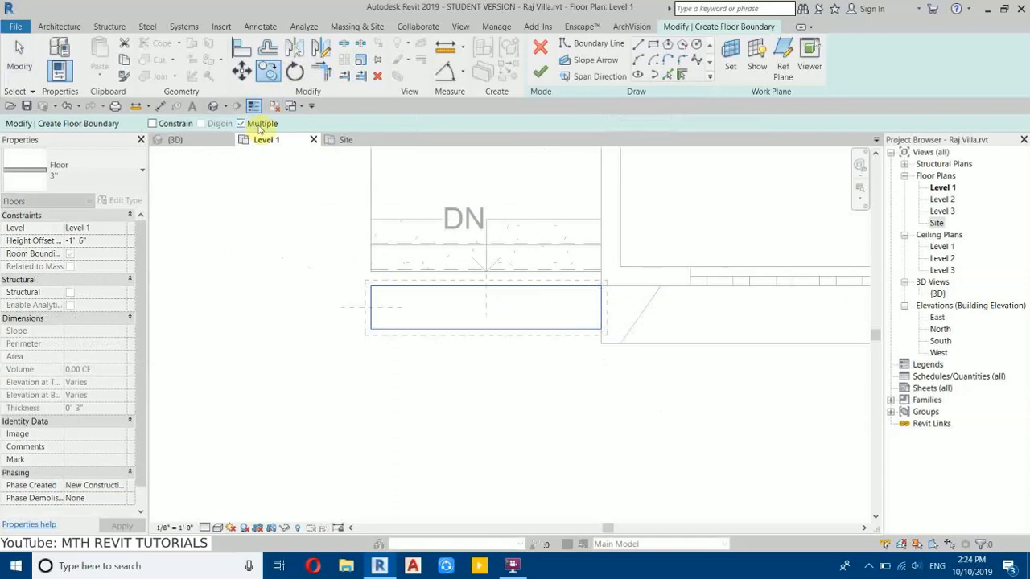
left_click(371, 286)
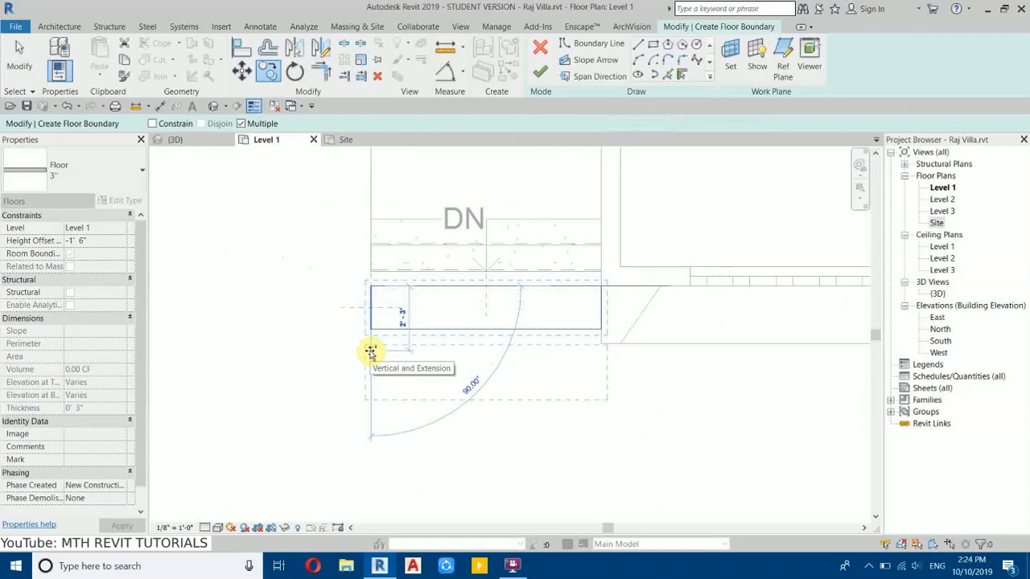
left_click(370, 352)
scroll(368, 348, "down", 2)
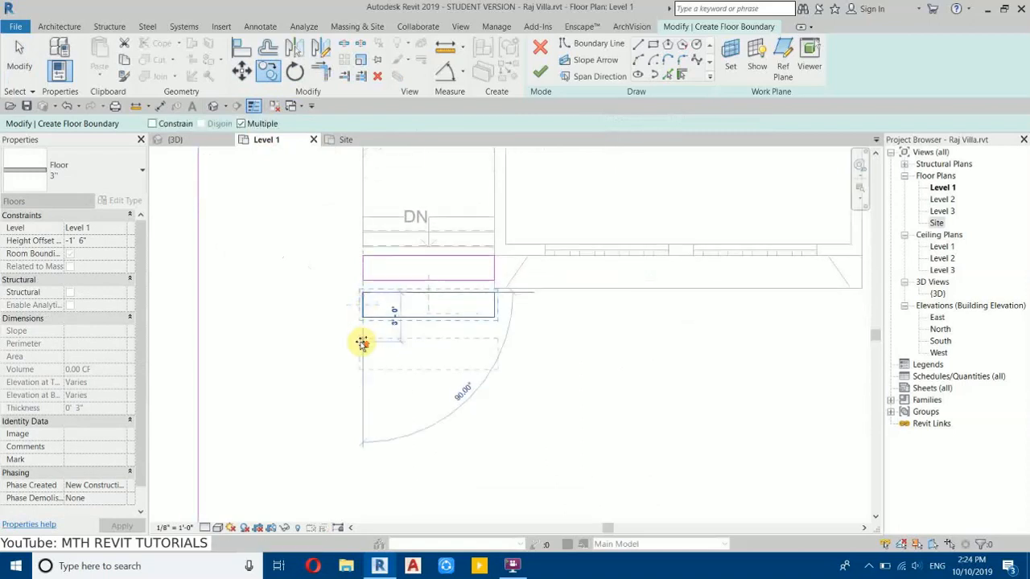
key("Escape")
key("Escape")
scroll(407, 253, "up", 2)
left_click_drag(272, 275, 784, 415)
key("Delete")
Step: Copy the stepping-stone rectangle twice away from the entrance steps, offsetting each copy 2' from the previous one
left_click_drag(299, 289, 712, 202)
left_click(268, 71)
left_click(333, 209)
type("2'")
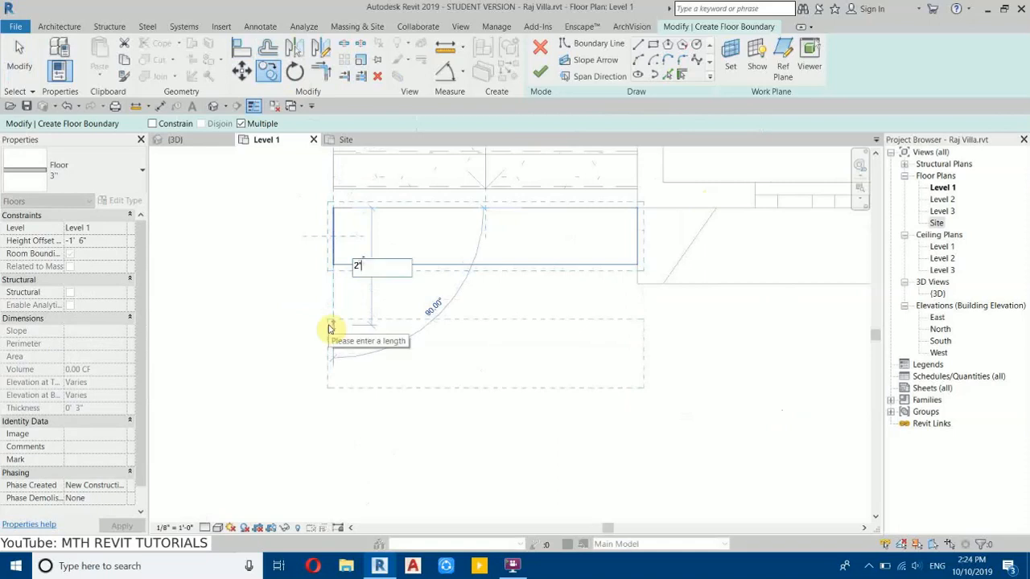
key("Return")
scroll(428, 234, "up", 3)
scroll(395, 294, "up", 2)
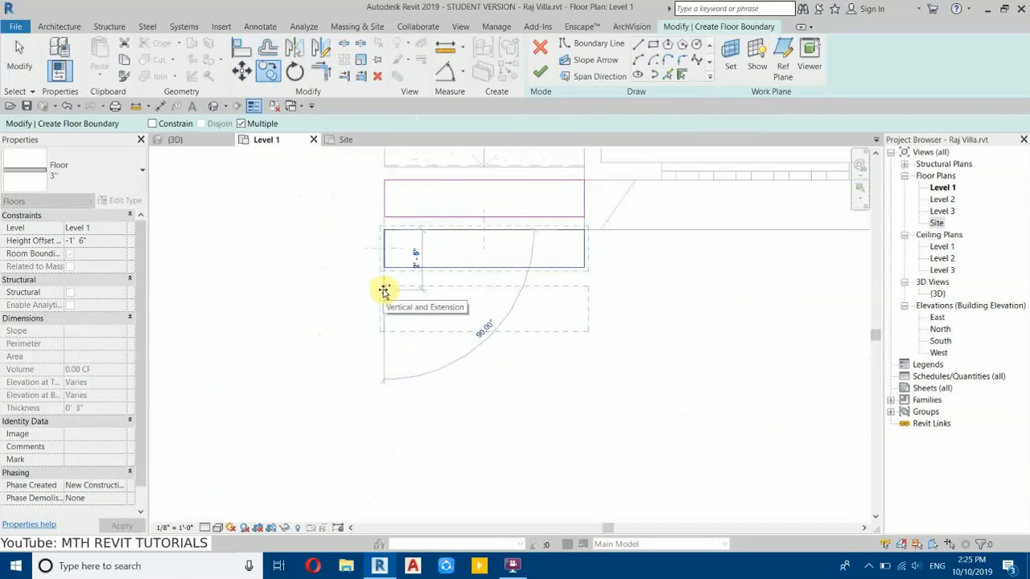
type("2'")
key("Return")
key("Escape")
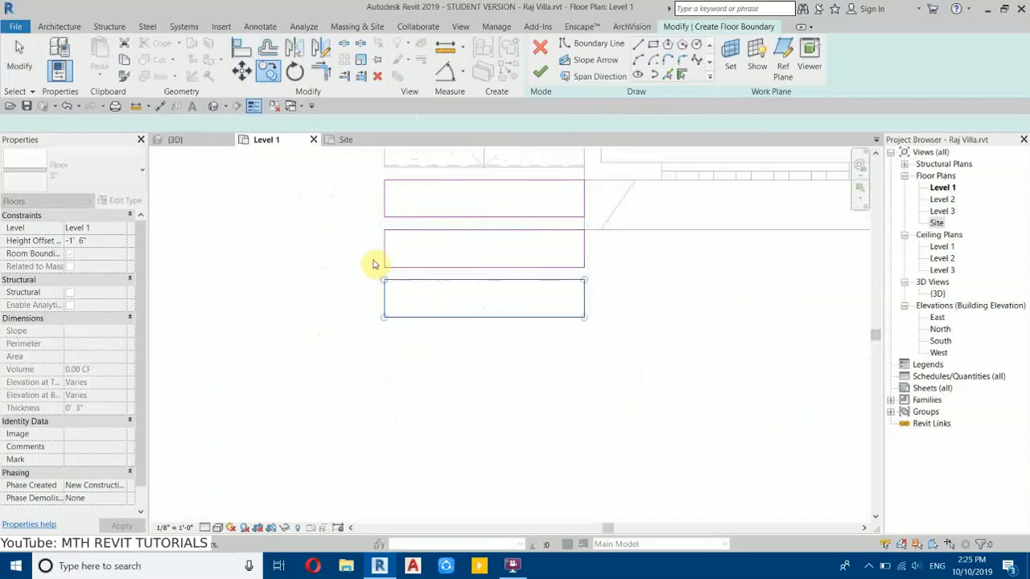
Step: Copy the two new stepping stones repeatedly at the same spacing until the row reaches the front floor boundary
left_click_drag(349, 223, 642, 385)
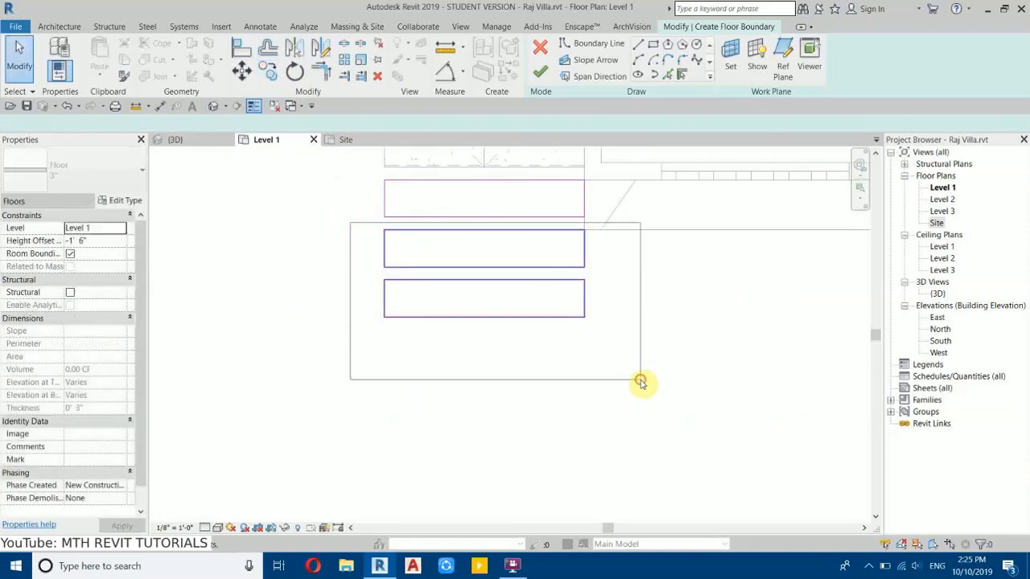
key("m")
key("v")
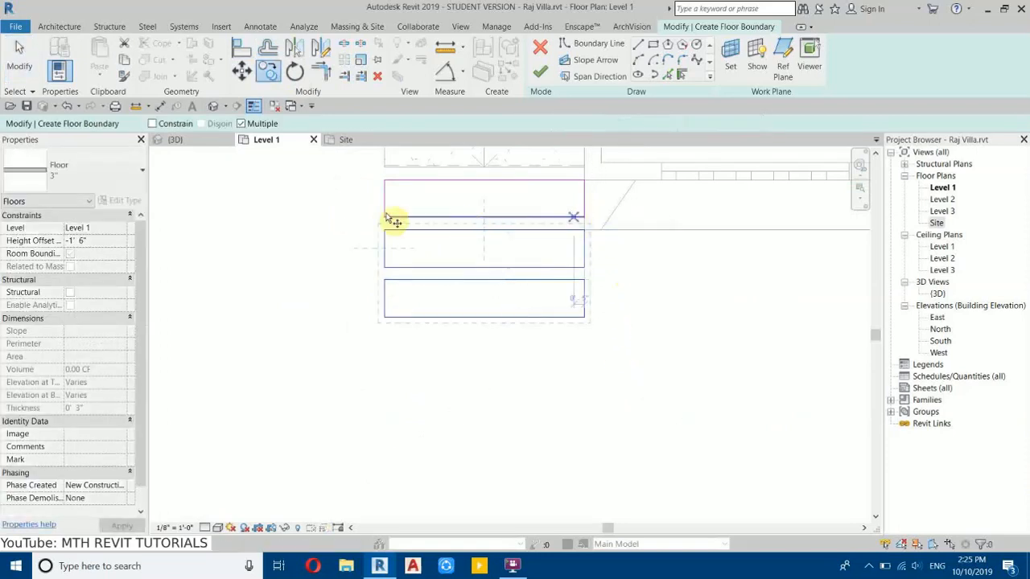
left_click(384, 218)
left_click(384, 318)
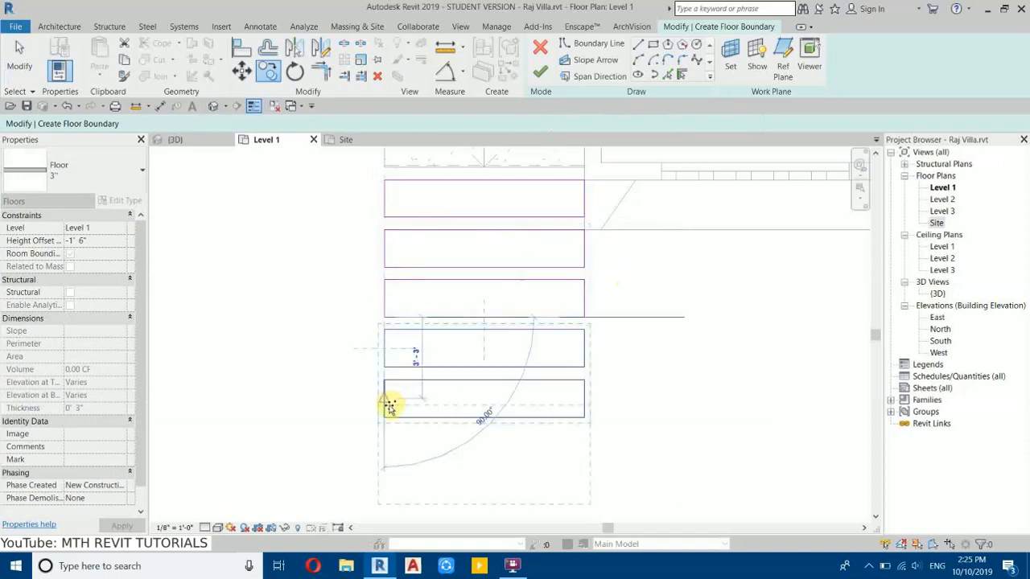
left_click(385, 417)
scroll(385, 415, "down", 3)
middle_click_drag(384, 404, 371, 259)
left_click(371, 307)
left_click(371, 345)
key("Escape")
Step: Copy the whole entrance row of stepping stones into the strip between the side of the house and the floor boundary
scroll(507, 354, "down", 2)
middle_click_drag(412, 230, 335, 331)
left_click_drag(287, 269, 460, 501)
left_click(269, 72)
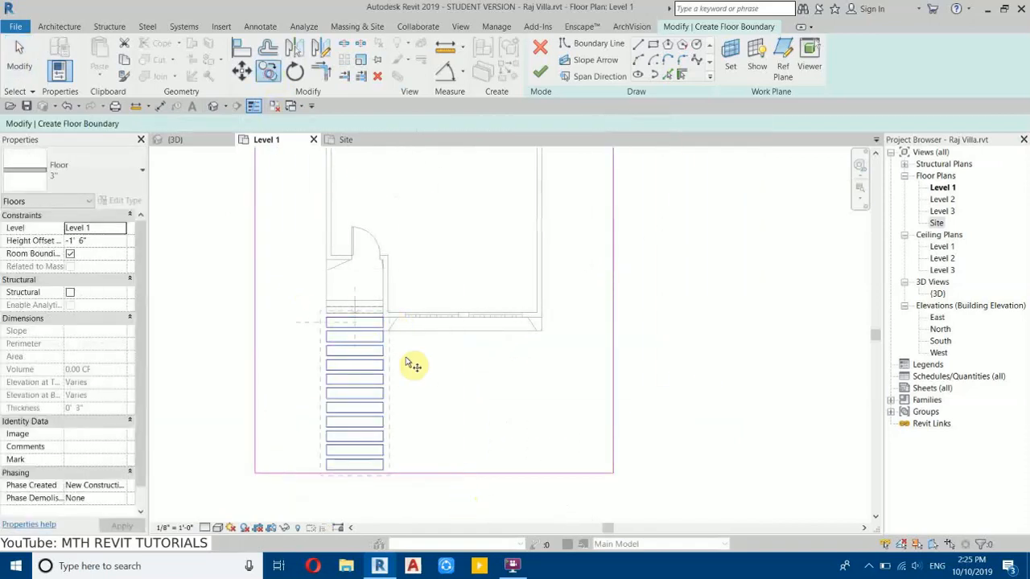
left_click(355, 471)
scroll(560, 316, "down", 1)
middle_click_drag(559, 321, 488, 442)
scroll(500, 493, "down", 2)
scroll(495, 489, "up", 3)
scroll(477, 425, "up", 3)
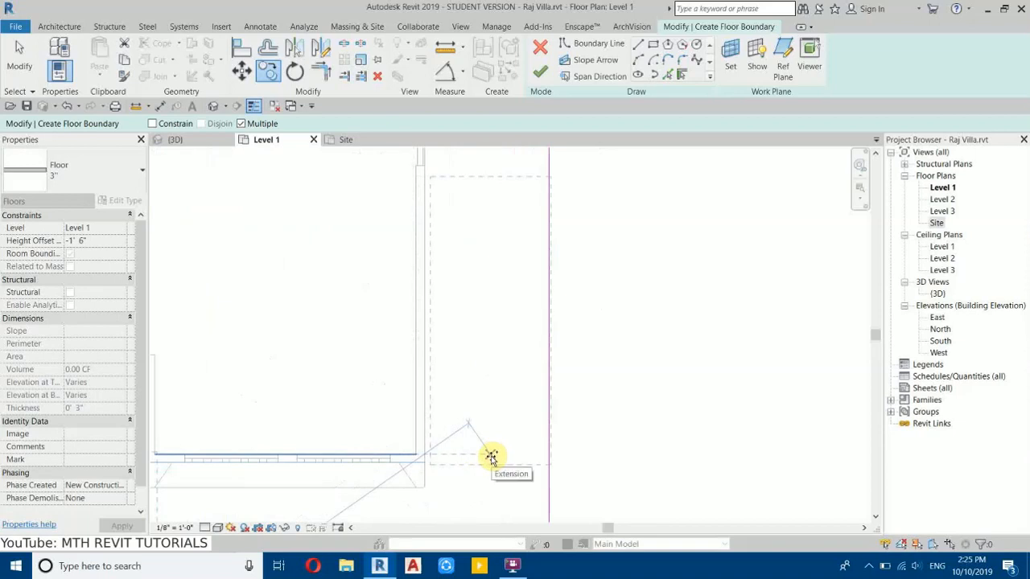
left_click(490, 457)
mouse_move(503, 223)
middle_mouse_down()
mouse_move(499, 202)
mouse_move(491, 408)
mouse_move(354, 189)
mouse_move(377, 209)
middle_mouse_up()
scroll(480, 338, "down", 1)
key("Escape")
key("Escape")
Step: Extend the side row along the house by copying ten of its stones twice toward the rear, keeping the spacing
middle_click_drag(404, 177, 407, 207)
scroll(331, 232, "up", 2)
mouse_move(317, 165)
left_mouse_down()
mouse_move(545, 416)
mouse_move(556, 469)
left_mouse_up()
left_click_drag(561, 483, 558, 480)
scroll(478, 447, "up", 4)
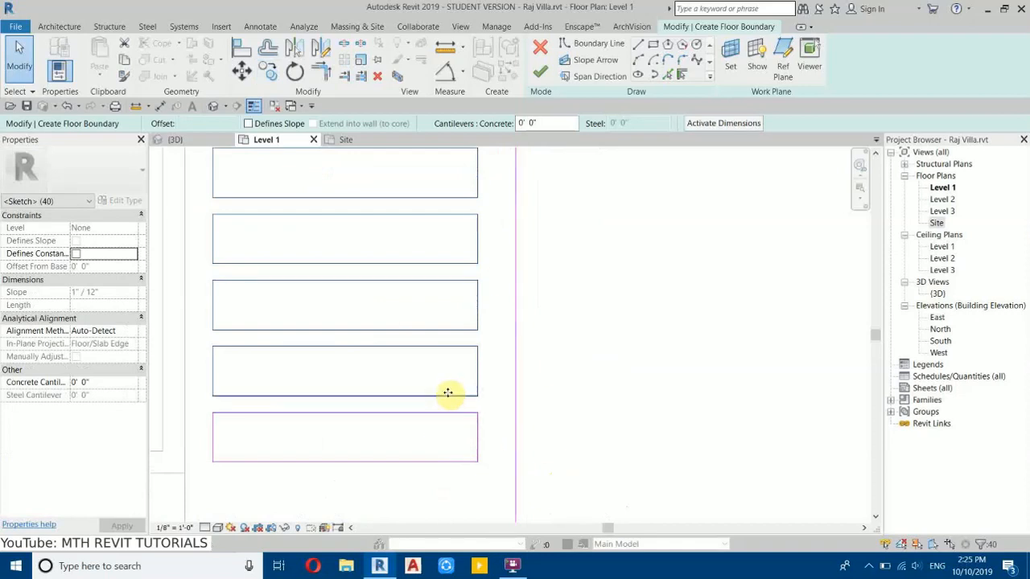
left_click(271, 72)
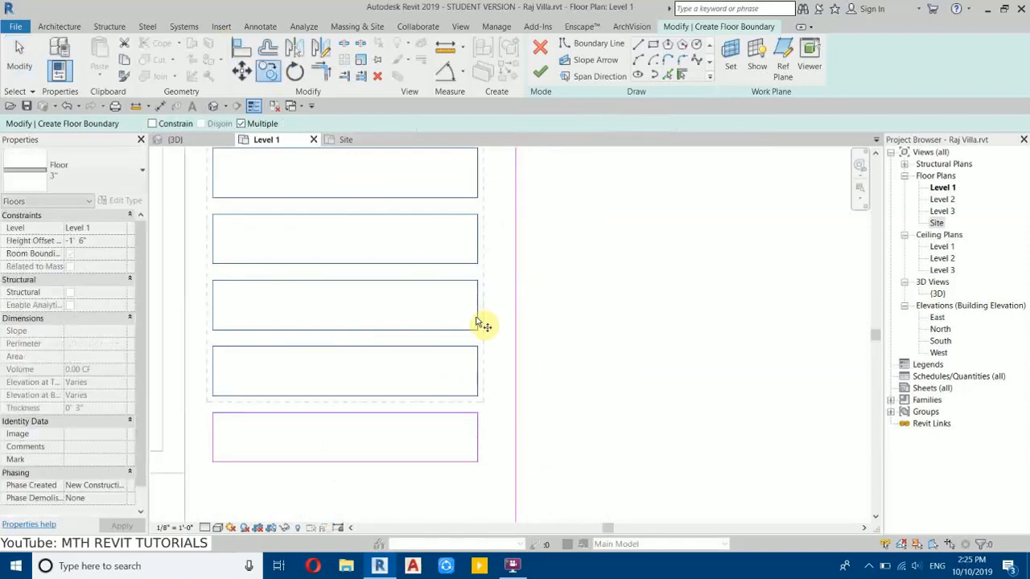
left_click(475, 415)
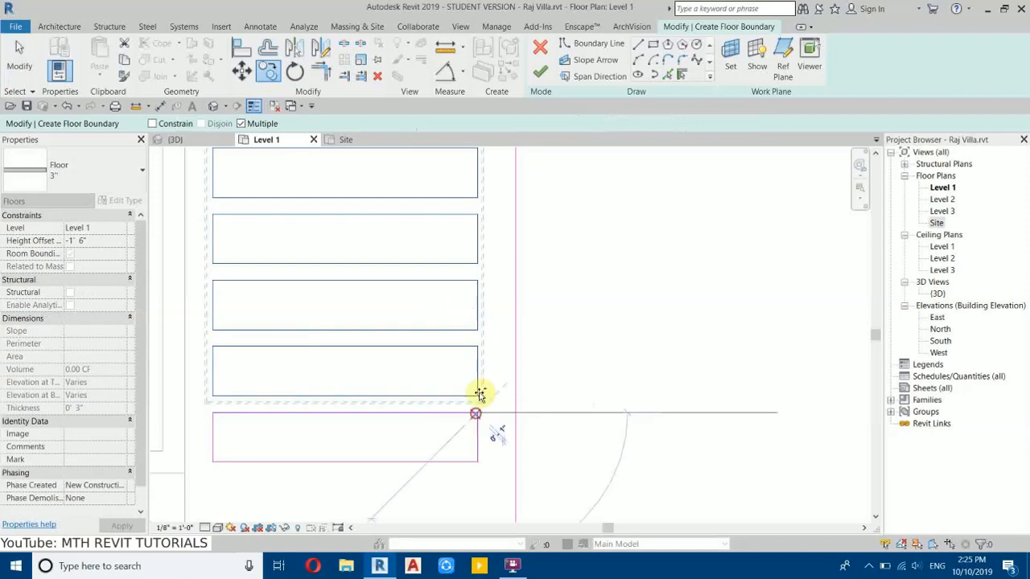
left_click(492, 382)
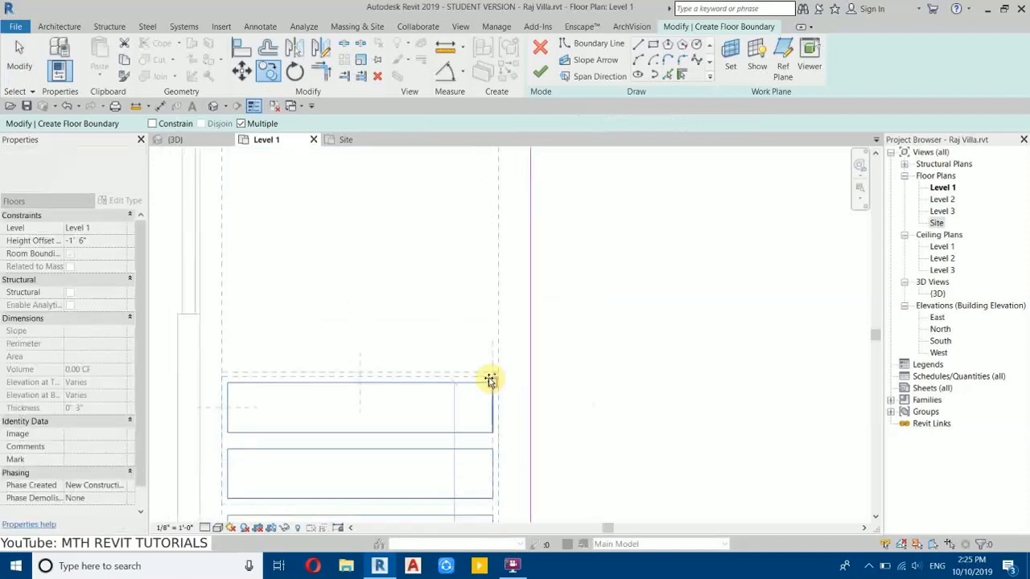
scroll(491, 382, "down", 3)
middle_click_drag(475, 269, 488, 548)
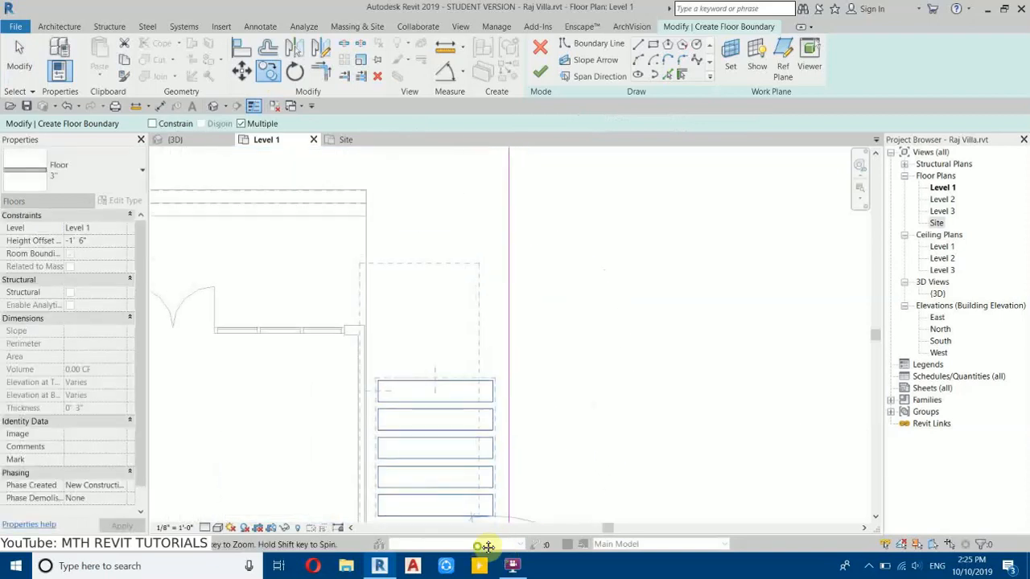
left_click(492, 377)
middle_click_drag(393, 254, 373, 396)
key("Escape")
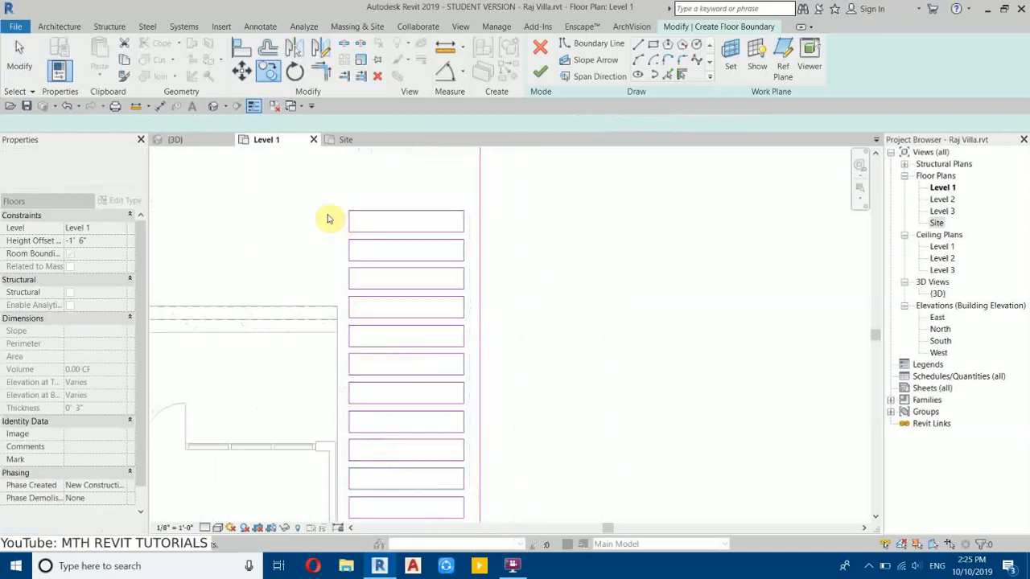
Step: Delete the three surplus stepping stones at the rear end of the side row
left_click_drag(293, 182, 530, 296)
key("Delete")
scroll(346, 315, "up", 2)
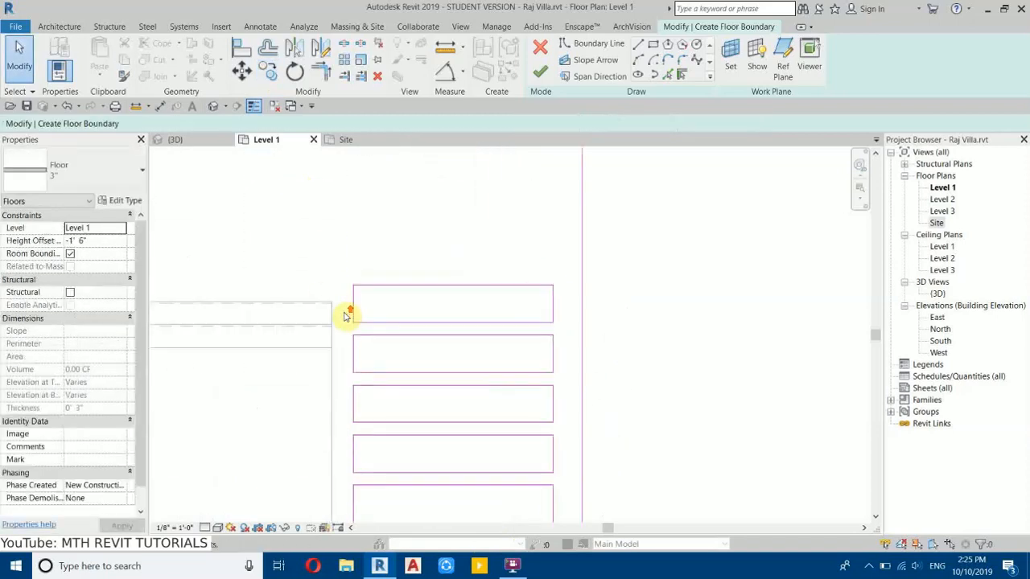
Step: Move the entire side row of stepping stones so its last stone lines up with the outer edge of the rear steps
scroll(455, 323, "down", 5)
middle_click_drag(430, 328, 351, 156)
scroll(456, 351, "down", 3)
scroll(402, 243, "up", 2)
scroll(400, 220, "down", 2)
left_click_drag(386, 216, 576, 503)
scroll(393, 198, "up", 5)
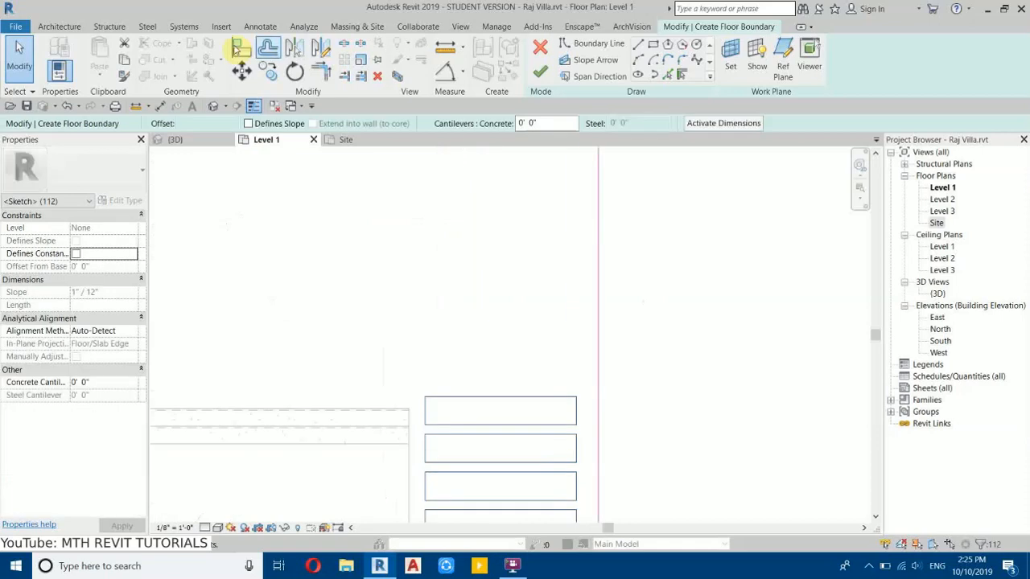
left_click(239, 72)
scroll(475, 438, "up", 3)
left_click(365, 355)
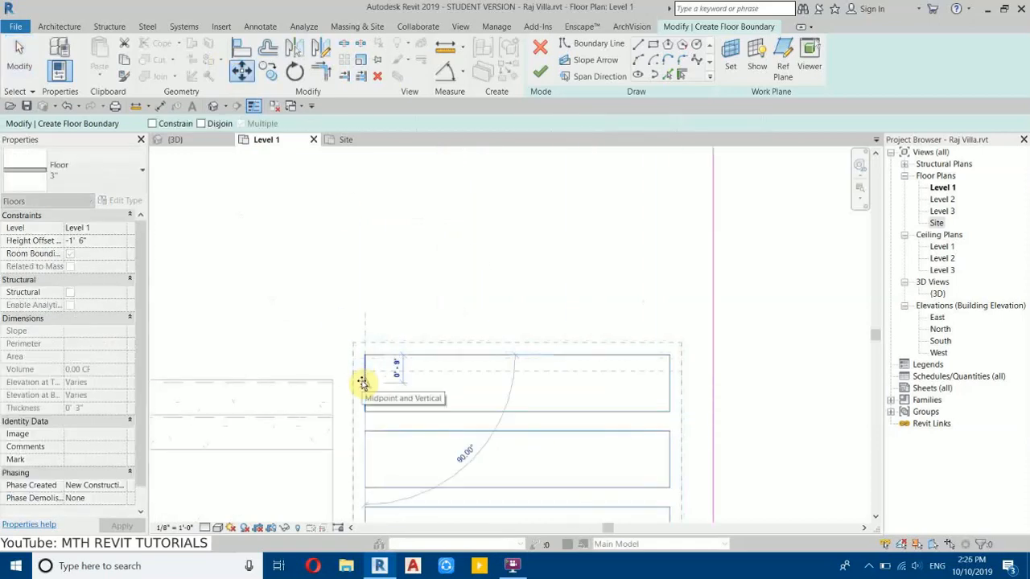
scroll(329, 382, "up", 2)
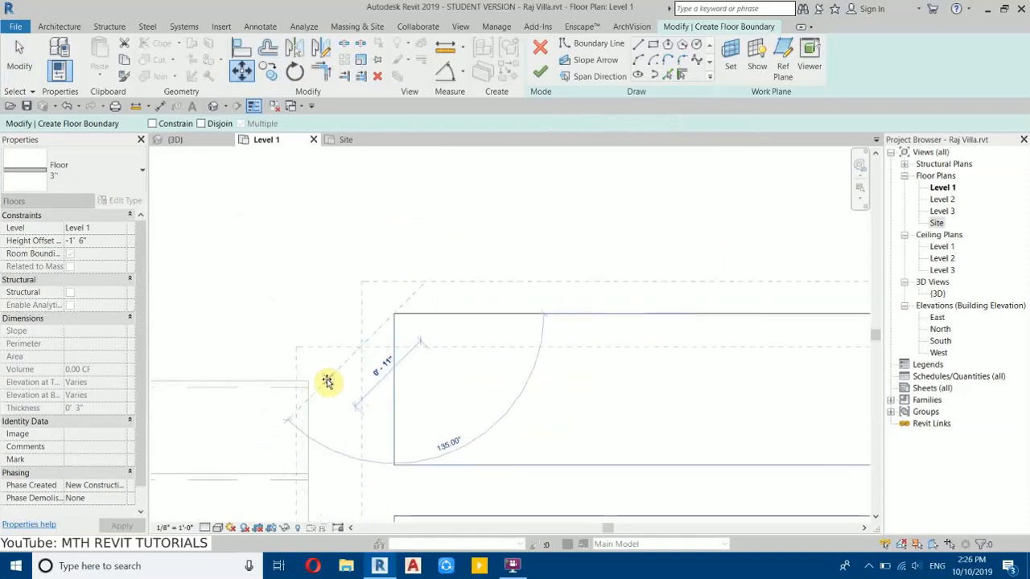
left_click(439, 376)
scroll(451, 172, "down", 3)
scroll(405, 231, "up", 3)
left_click(469, 246)
scroll(380, 262, "down", 2)
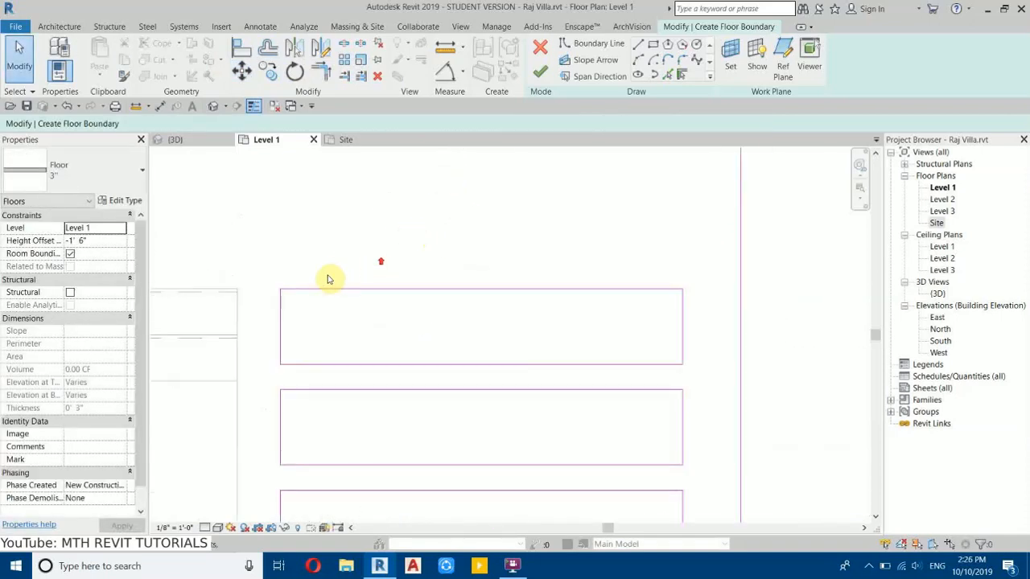
Step: Create two boundary lines behind the house with Pick Lines, one offset 7' from the rear steps and another 20' beyond it
scroll(299, 302, "down", 5)
middle_click_drag(356, 375, 392, 425)
scroll(342, 273, "up", 3)
middle_click_drag(308, 230, 310, 359)
middle_click_drag(356, 330, 432, 322)
scroll(403, 297, "down", 1)
left_click(667, 75)
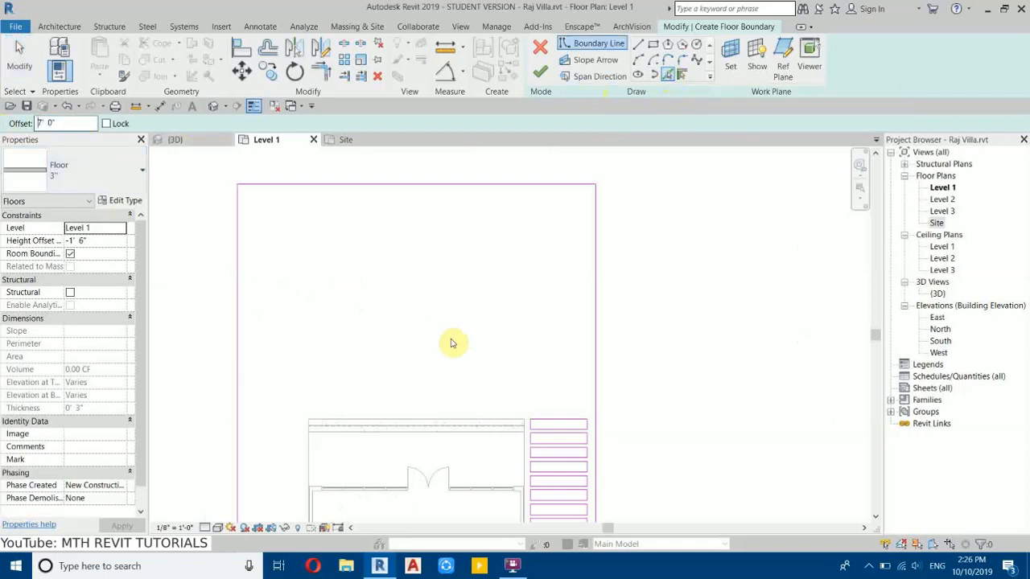
left_click(395, 416)
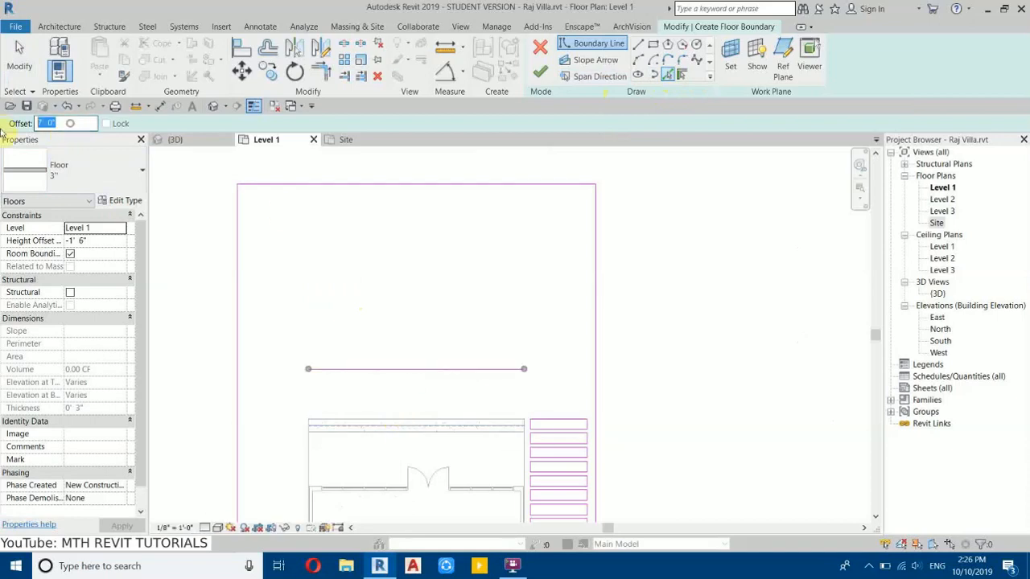
left_click(406, 371)
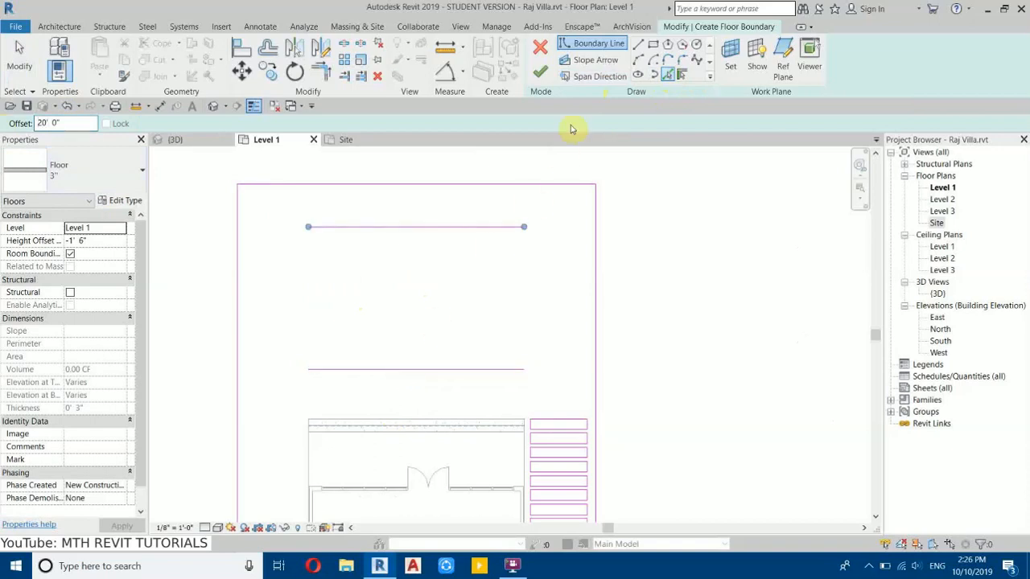
Step: Set the line offset to 0 and join the ends of the two rear lines with straight boundary lines to close the rectangle
left_click(637, 44)
left_click(523, 227)
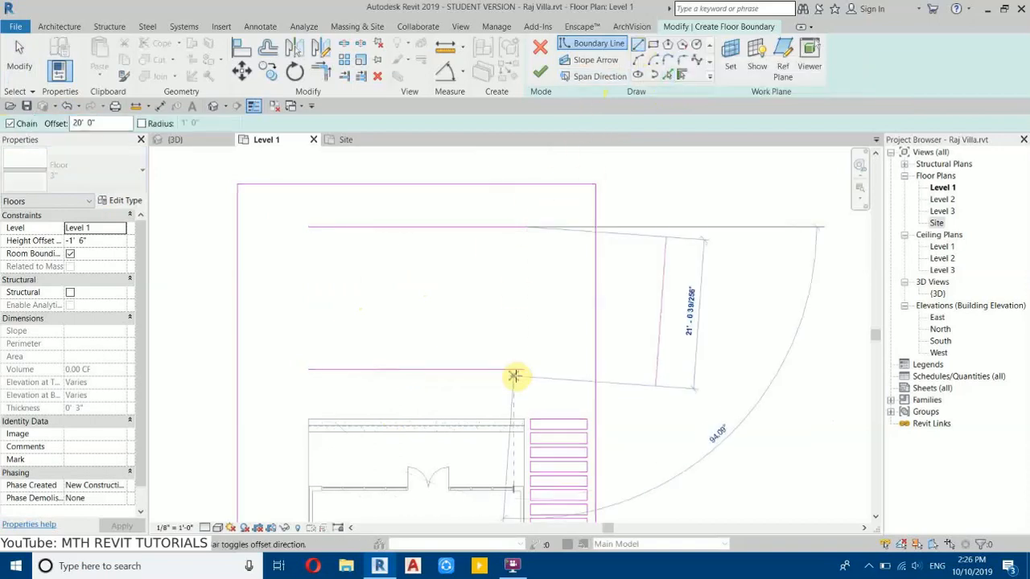
right_click(311, 263)
left_click(322, 263)
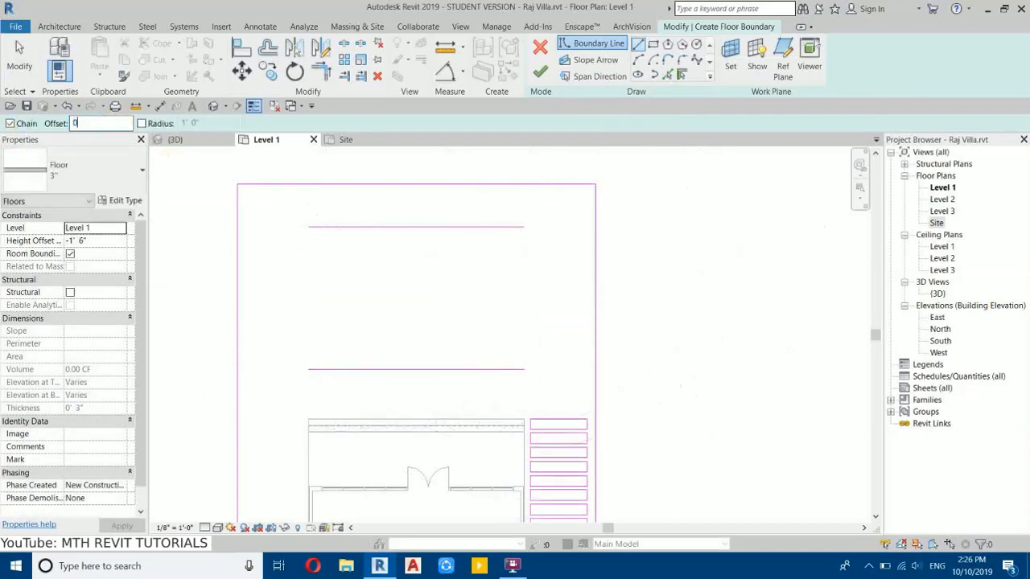
left_click(524, 227)
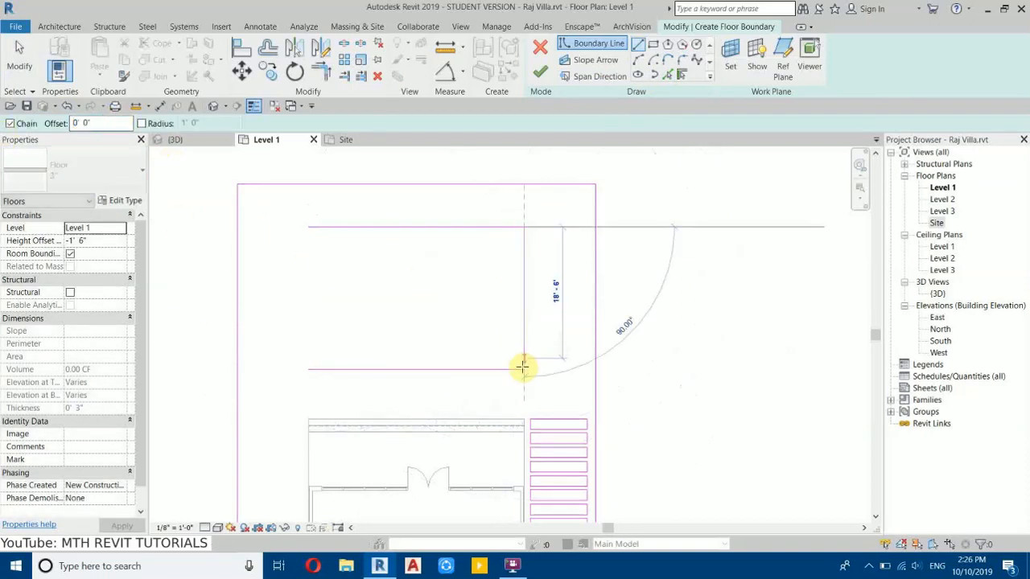
left_click(522, 367)
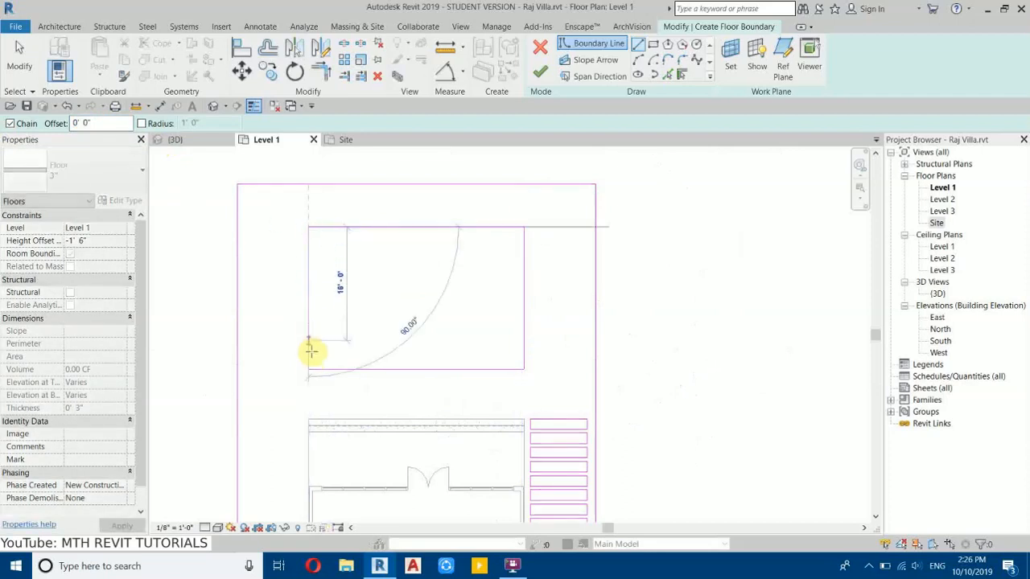
scroll(519, 229, "down", 3)
scroll(748, 329, "up", 1)
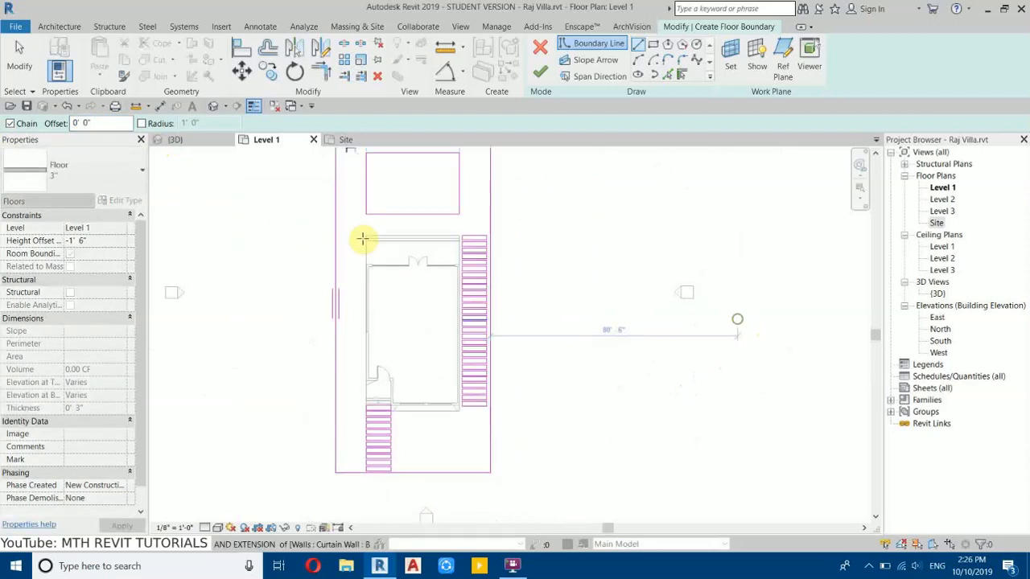
scroll(423, 251, "up", 4)
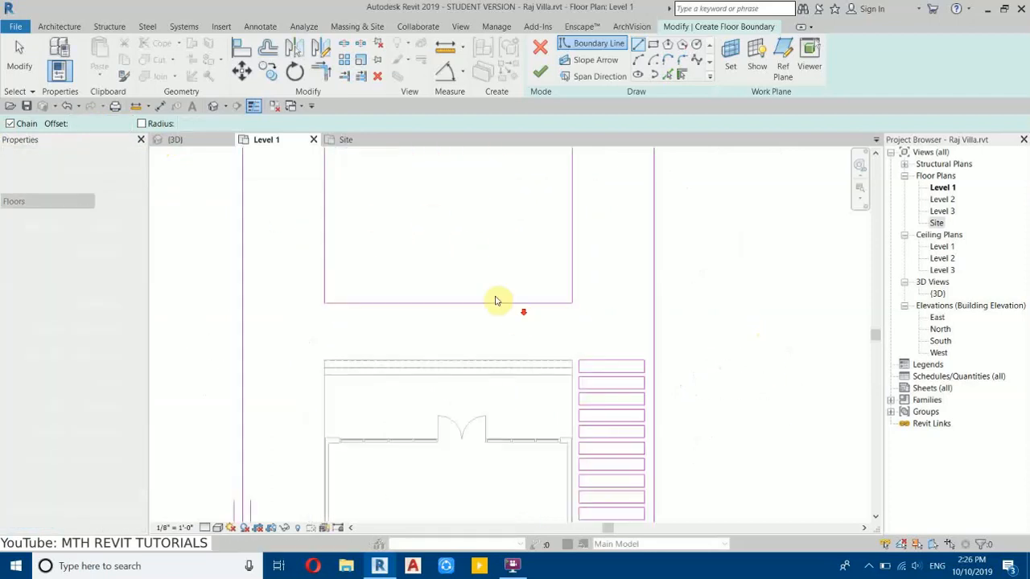
scroll(519, 320, "down", 1)
key("Escape")
key("Escape")
Step: Set the width of the rectangular opening behind the house to 25'
middle_click_drag(576, 305, 544, 305)
middle_click_drag(532, 426, 547, 298)
scroll(541, 286, "down", 2)
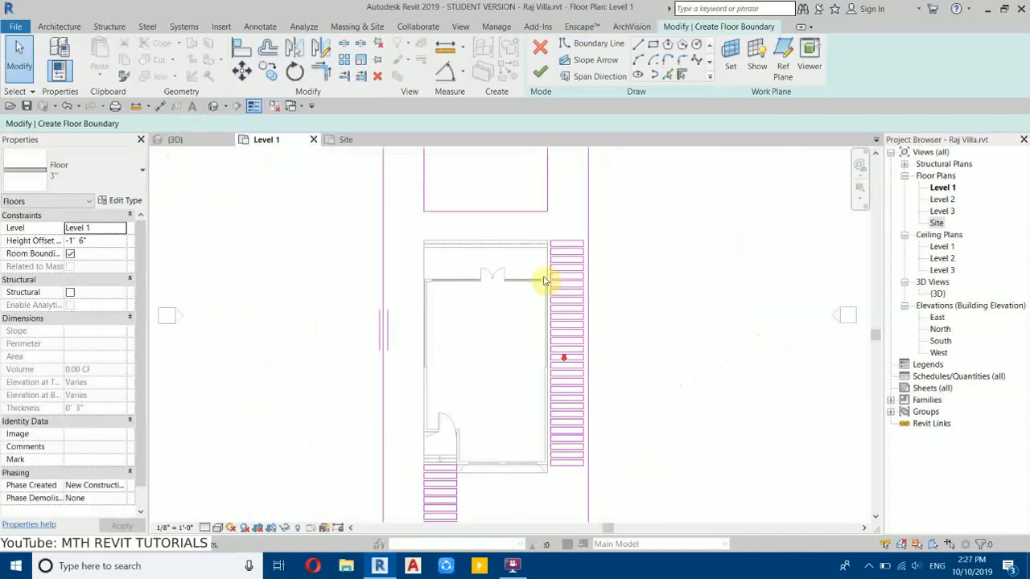
middle_click_drag(480, 438, 587, 263)
scroll(587, 278, "up", 3)
middle_click_drag(340, 246, 330, 267)
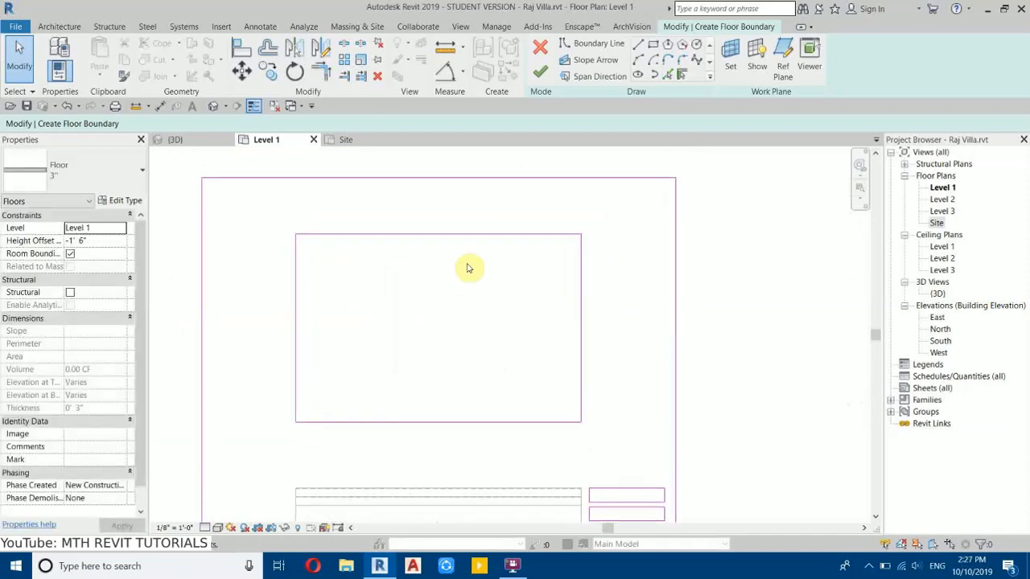
left_click(580, 288)
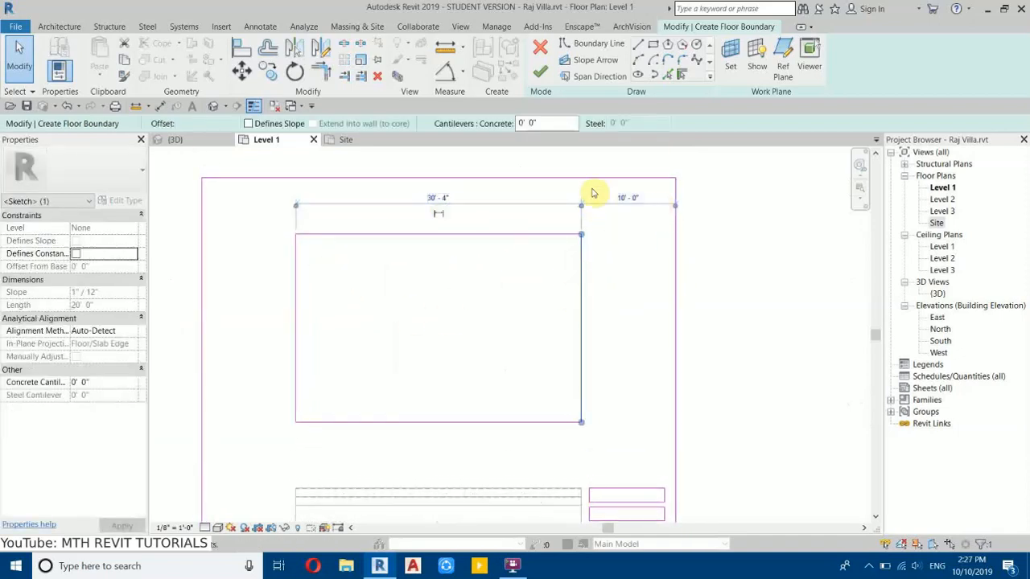
left_click(434, 197)
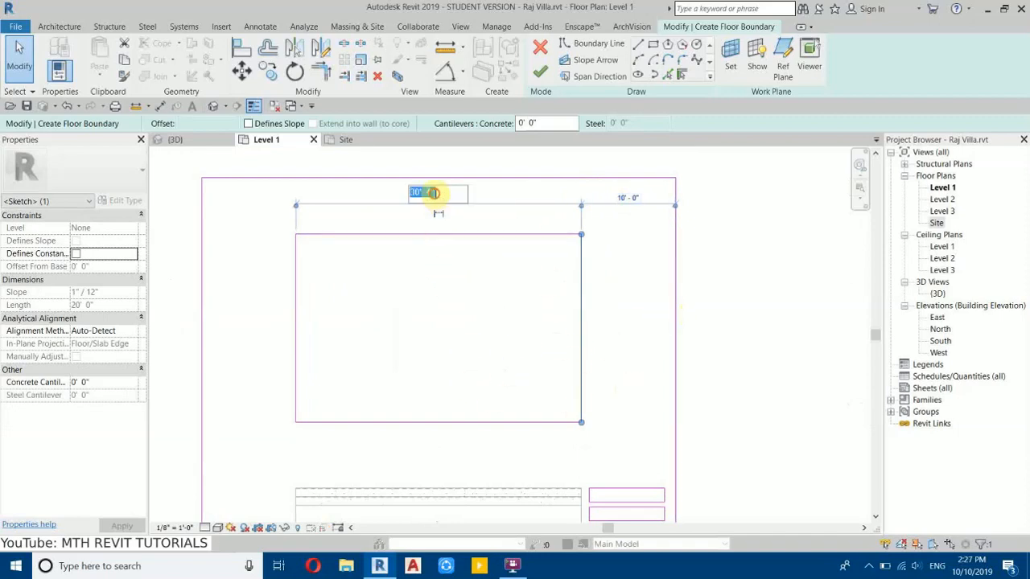
type("25'")
key("Return")
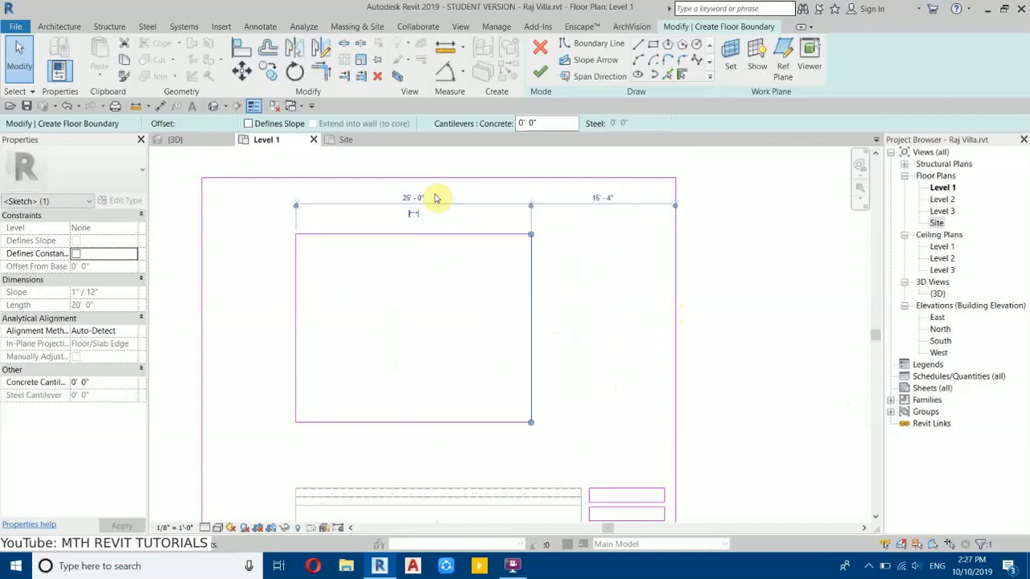
key("Escape")
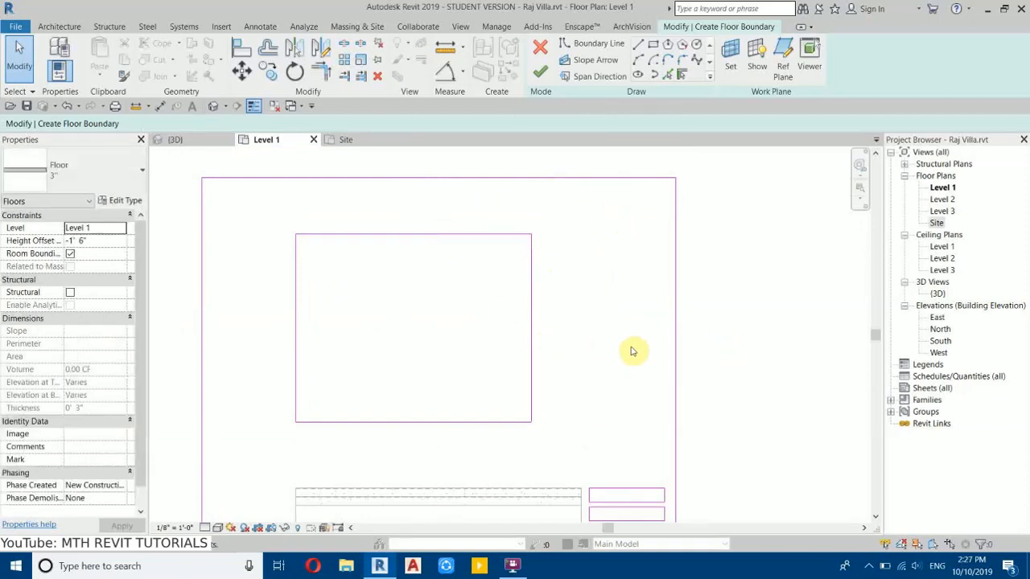
Step: Set the width of the rectangular opening behind the house to 27' by repositioning its edge on the stepping-stone side
scroll(357, 225, "down", 2)
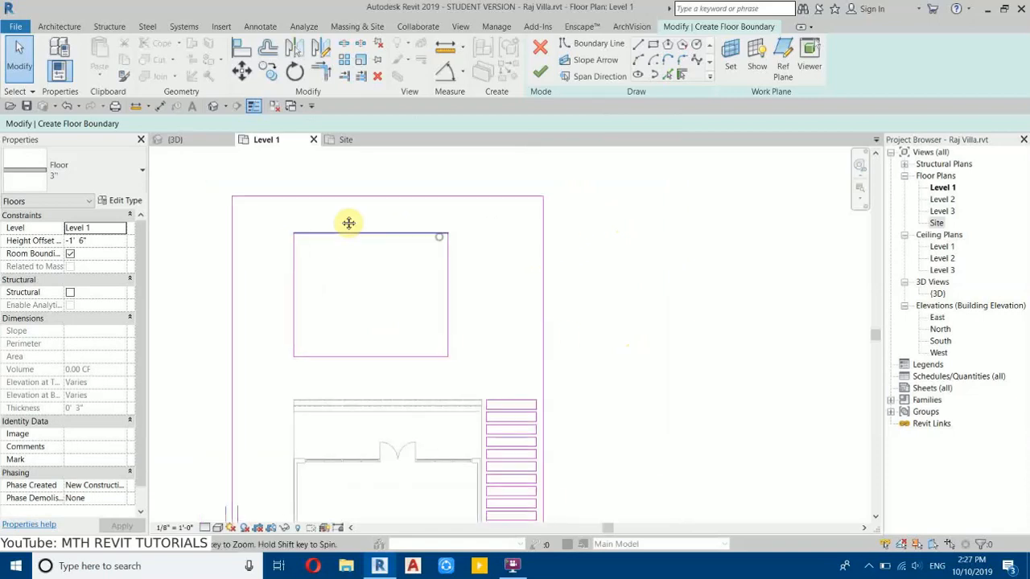
scroll(317, 248, "up", 3)
left_click(486, 260)
middle_click_drag(334, 235, 369, 326)
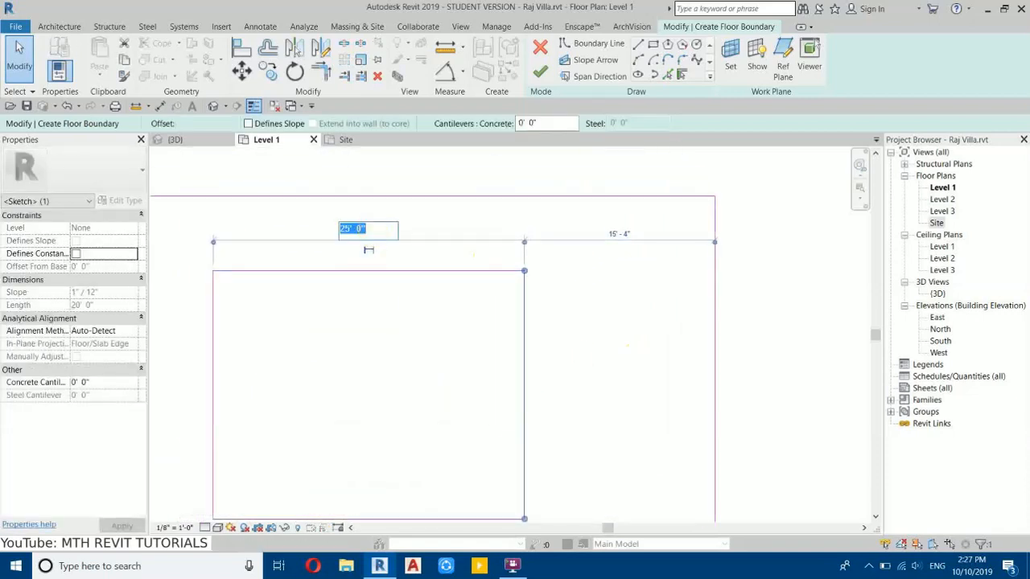
key("Return")
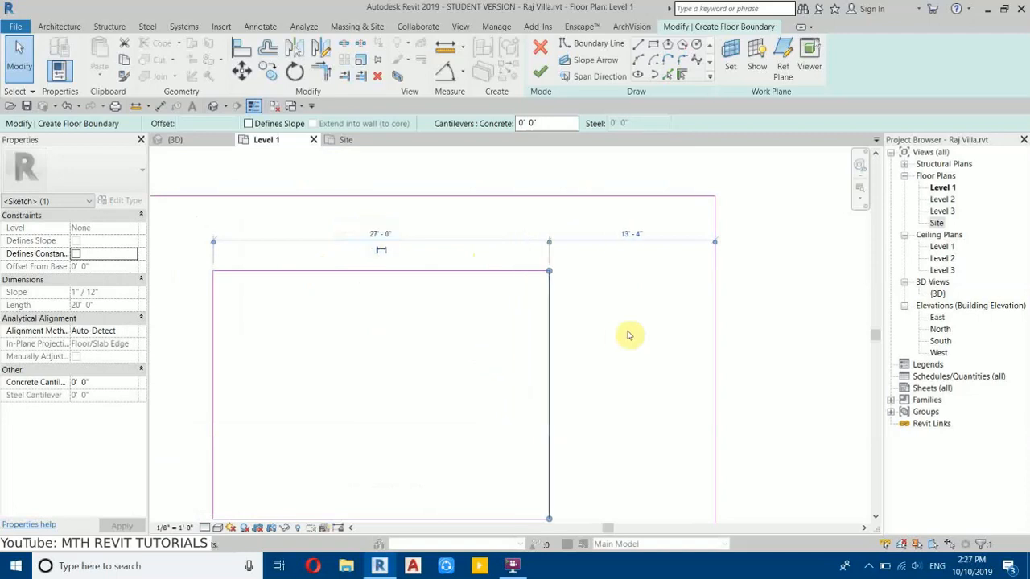
left_click(616, 304)
scroll(496, 278, "down", 3)
scroll(553, 278, "up", 2)
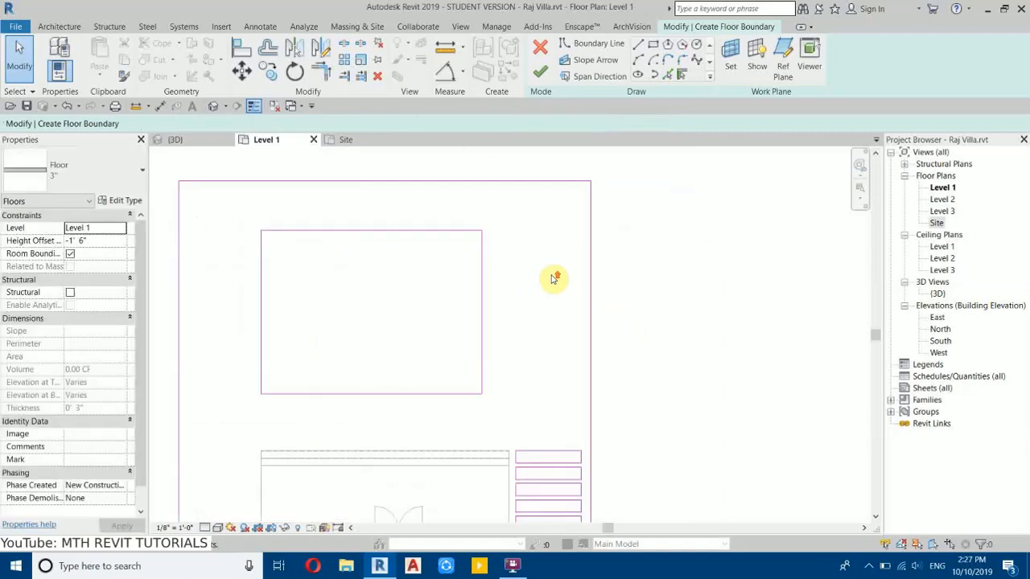
Step: Check the distance between the rear opening and the outer boundary on the stepping-stone side with an aligned dimension, without placing it
left_click(160, 106)
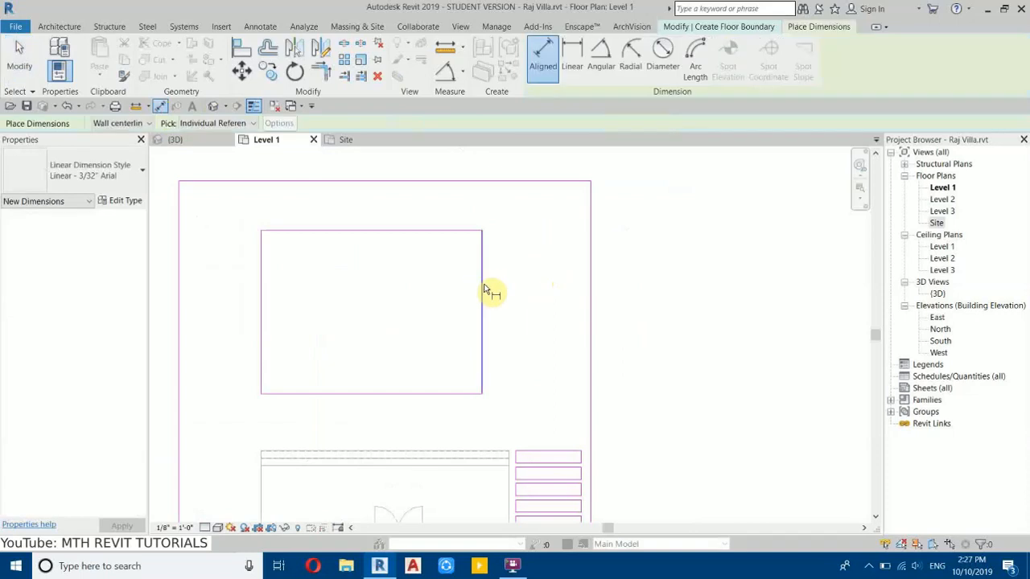
left_click(483, 283)
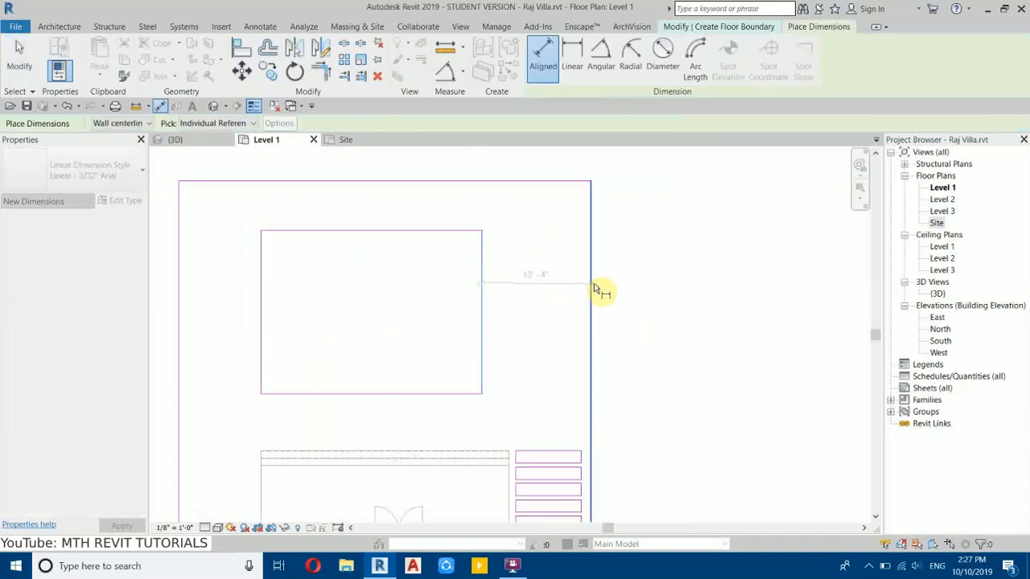
key("Escape")
key("Escape")
Step: Finish the 3" site floor sketch and deselect the floor
scroll(650, 269, "down", 2)
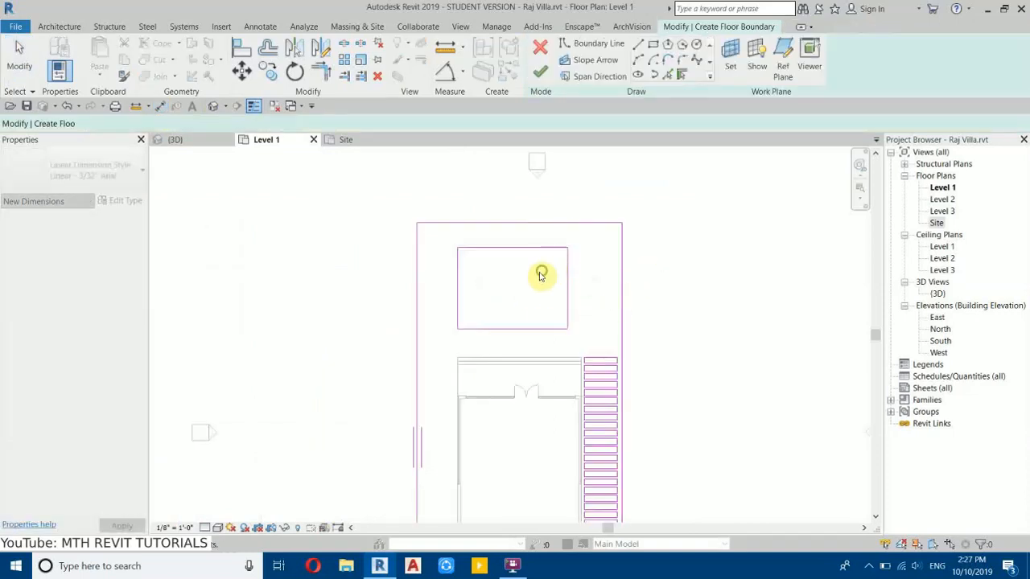
middle_click_drag(548, 273, 510, 293)
left_click(539, 72)
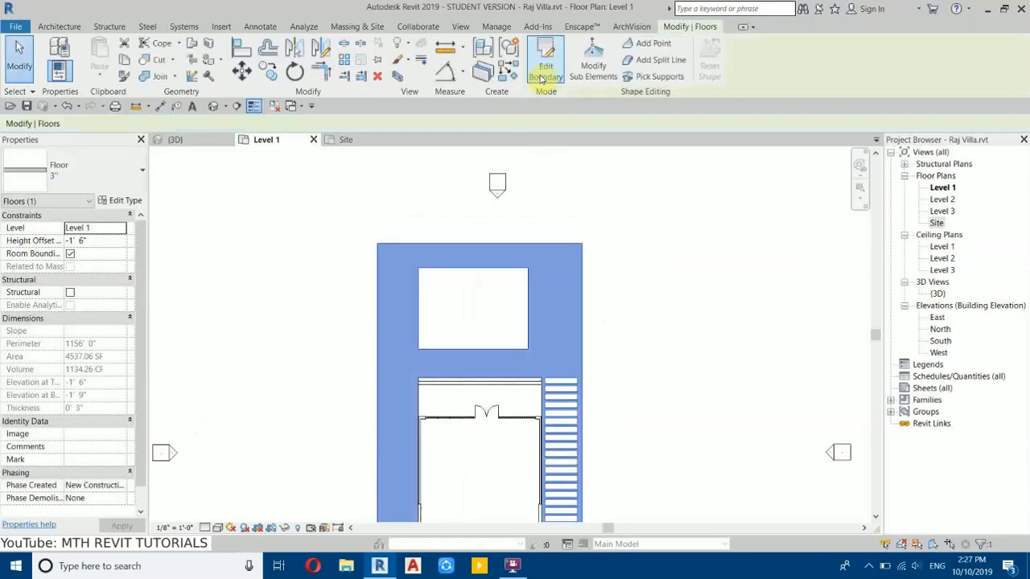
left_click(678, 271)
Step: Start a new floor sketch based on the 3" type and open its type properties
middle_click_drag(622, 327, 580, 160)
middle_click_drag(545, 297, 538, 205)
middle_click_drag(377, 284, 355, 380)
left_click(58, 27)
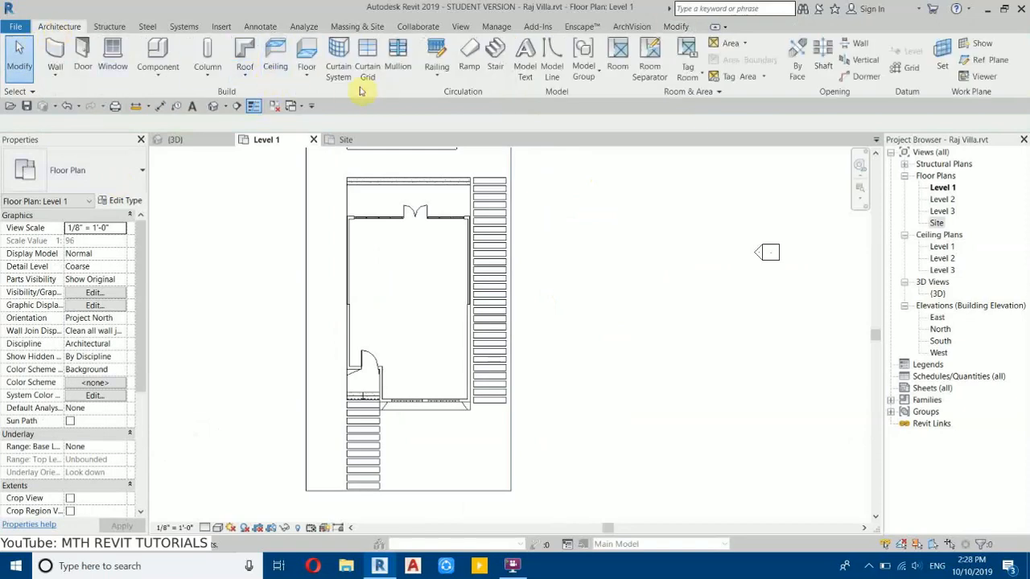
left_click(305, 60)
left_click(132, 203)
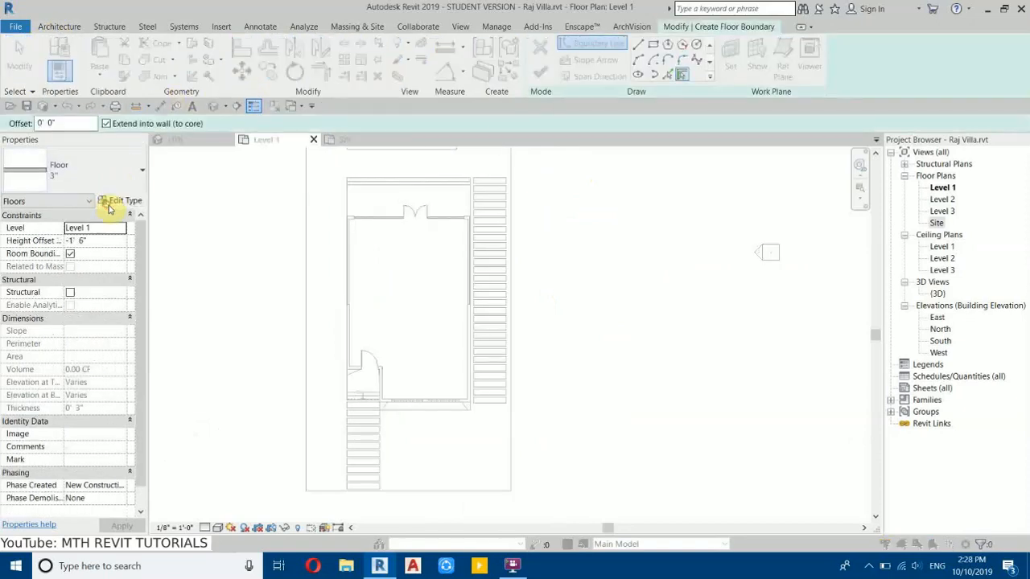
left_click(432, 114)
left_click_drag(375, 257, 243, 251)
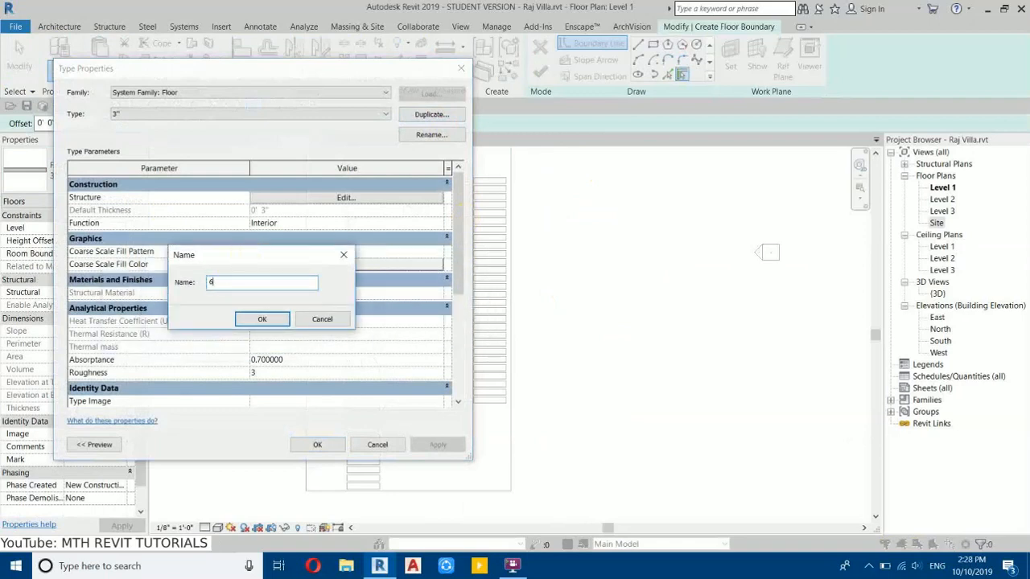
left_click(252, 321)
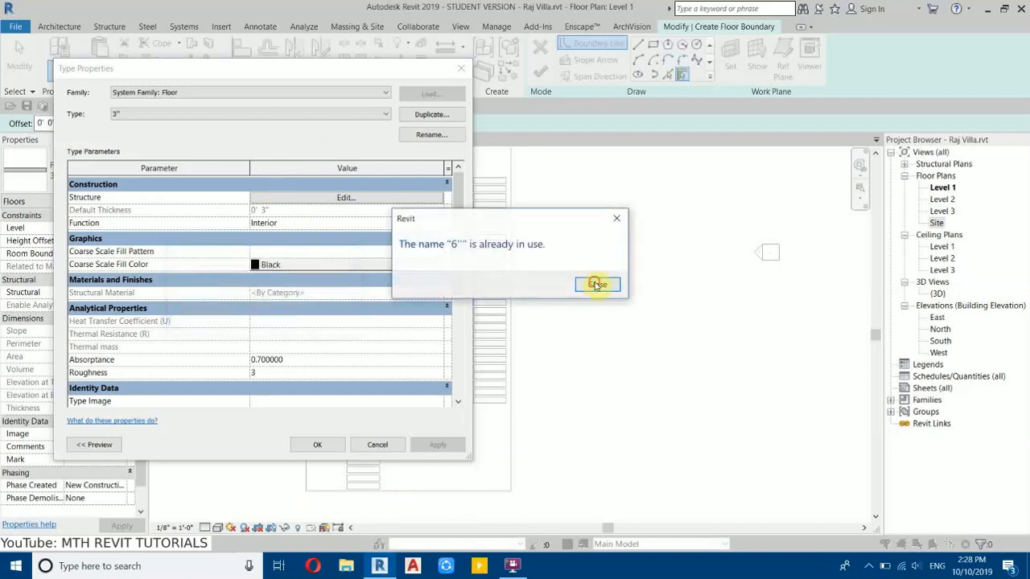
left_click(595, 285)
Step: Duplicate the 3" floor type as 6" Stepping Stone and set its structure layer thickness to 6"
left_click(451, 115)
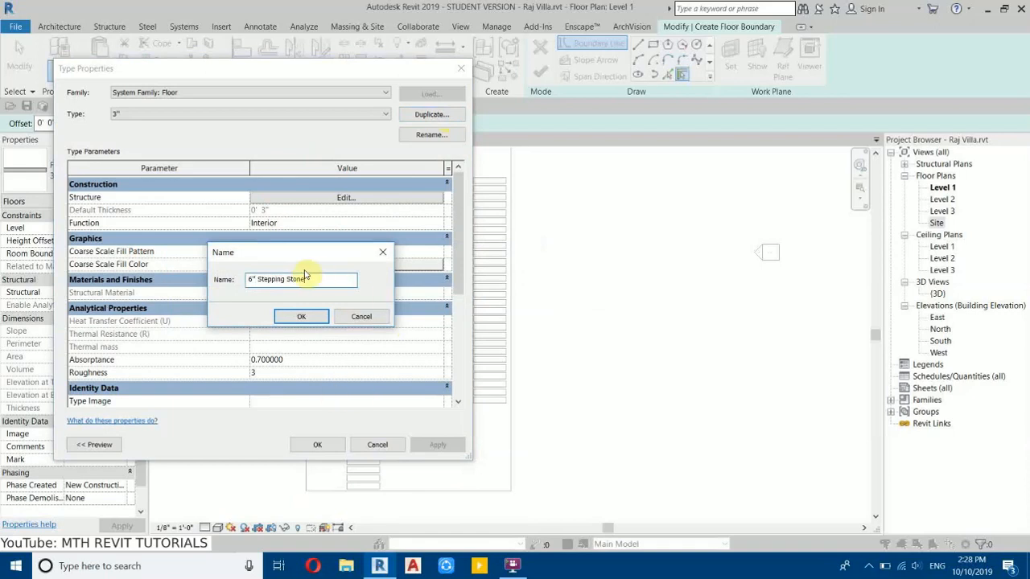
left_click(300, 317)
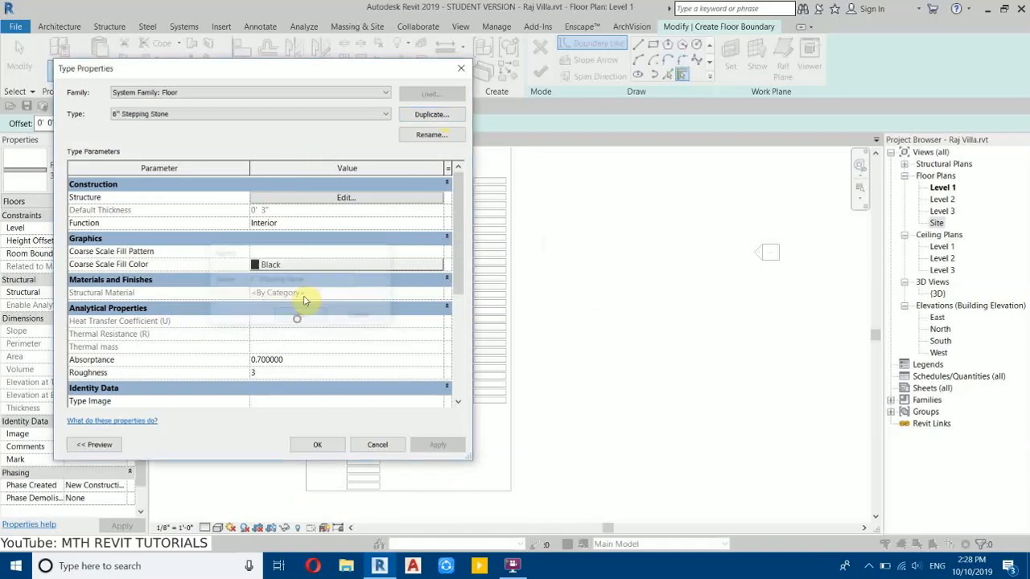
left_click(313, 199)
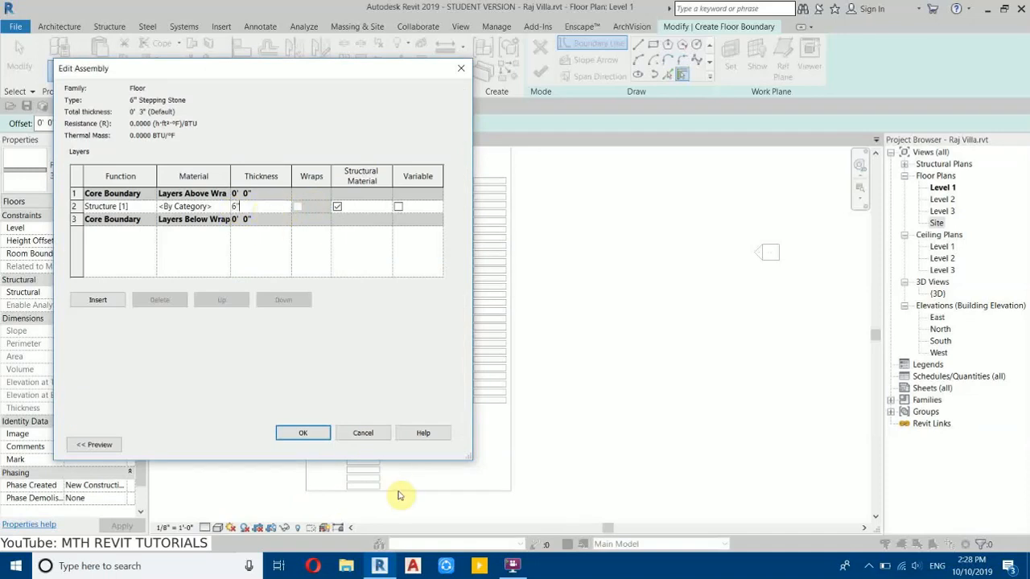
left_click(303, 435)
left_click(316, 448)
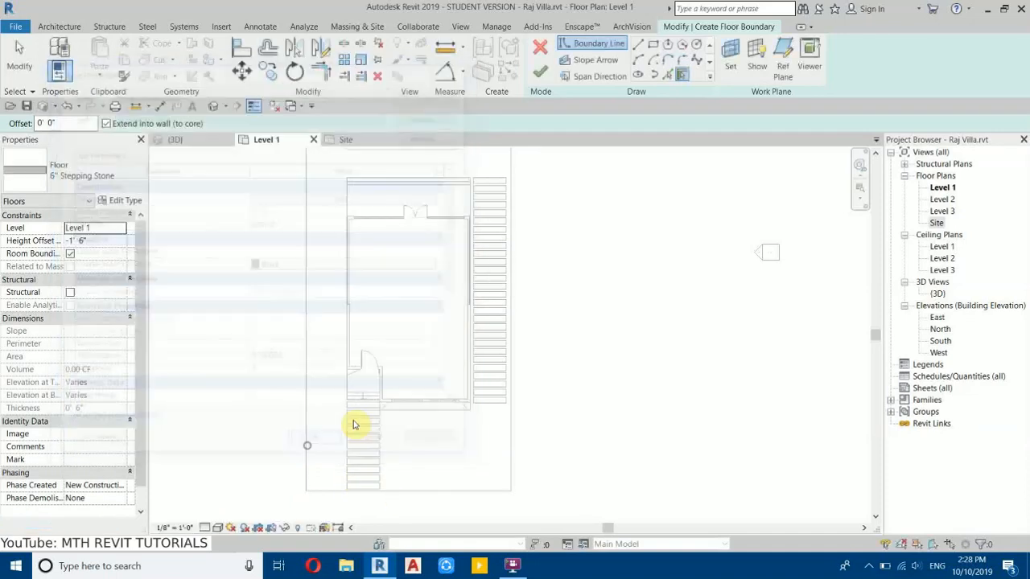
Step: Trace the three outermost stepping-stone openings of the entrance row with boundary rectangles, starting from the stone nearest the site edge
left_click(652, 44)
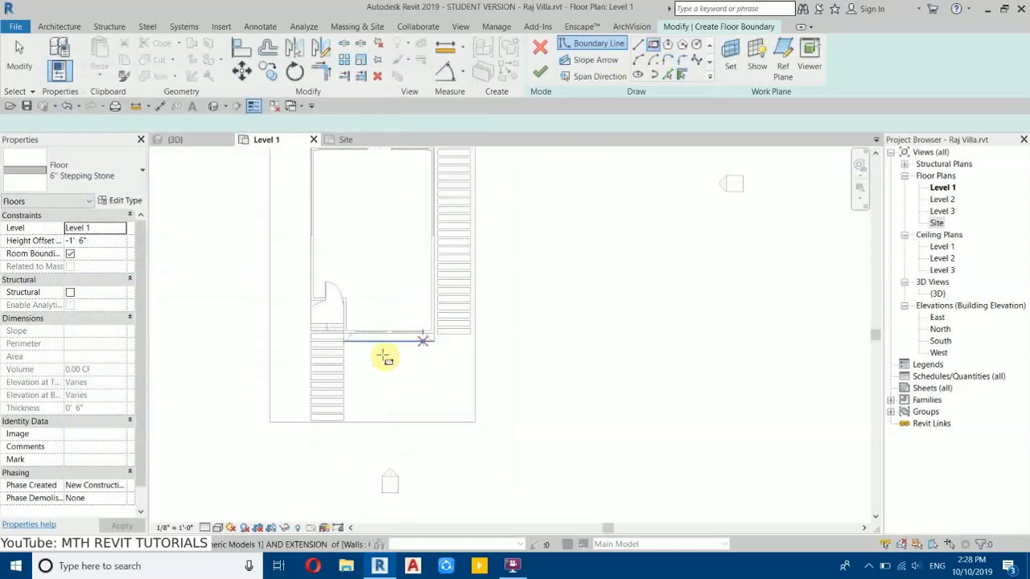
scroll(322, 432, "up", 3)
scroll(314, 432, "up", 2)
scroll(314, 432, "up", 4)
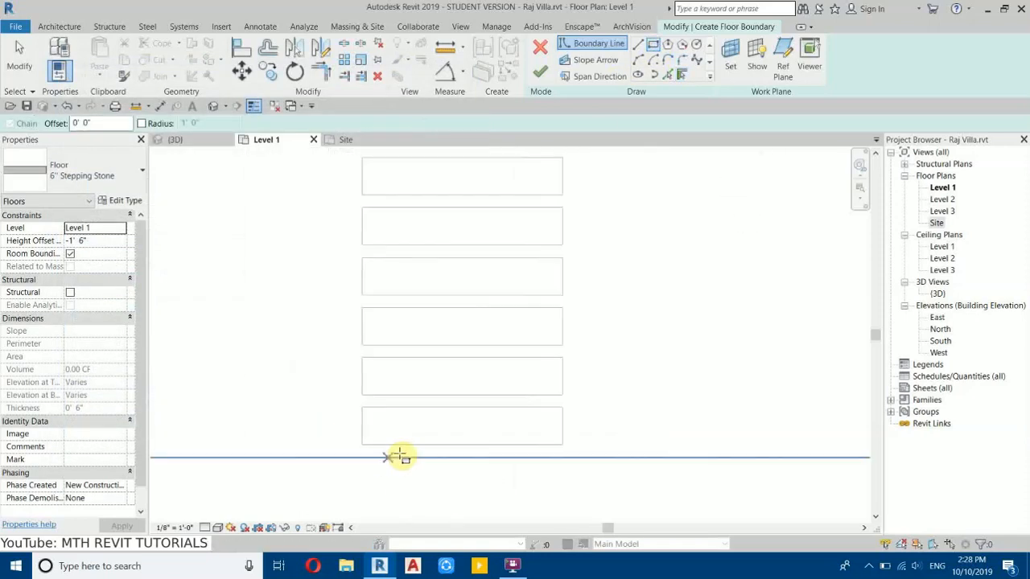
left_click(363, 446)
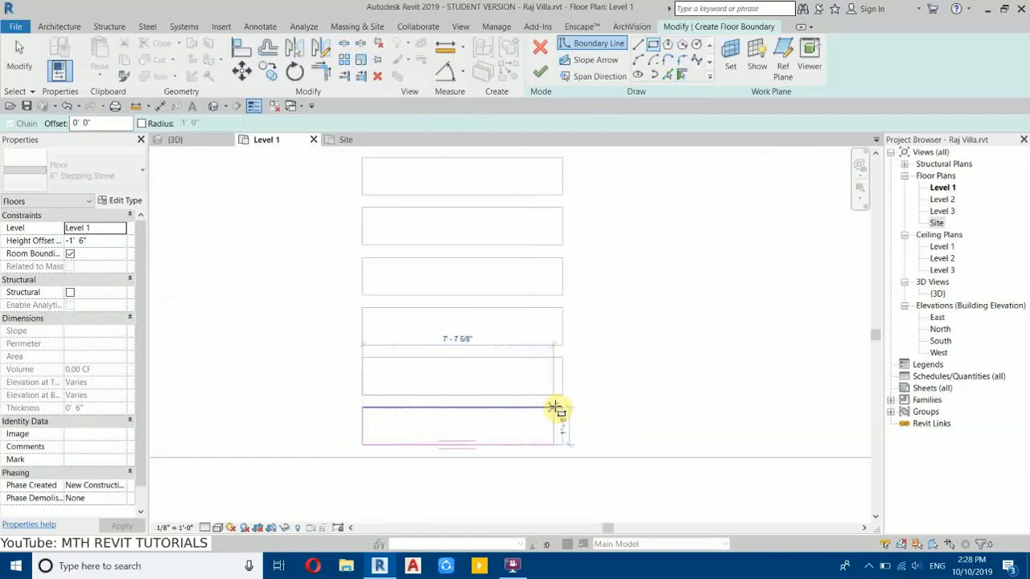
left_click(563, 408)
left_click(563, 394)
left_click(362, 358)
left_click(362, 346)
left_click(563, 308)
key("Escape")
key("Escape")
Step: Copy the three traced rectangles repeatedly along the entrance row up to the steps, and delete the surplus rectangle overlapping the steps
left_click_drag(204, 259, 672, 510)
left_click(268, 71)
left_click(565, 448)
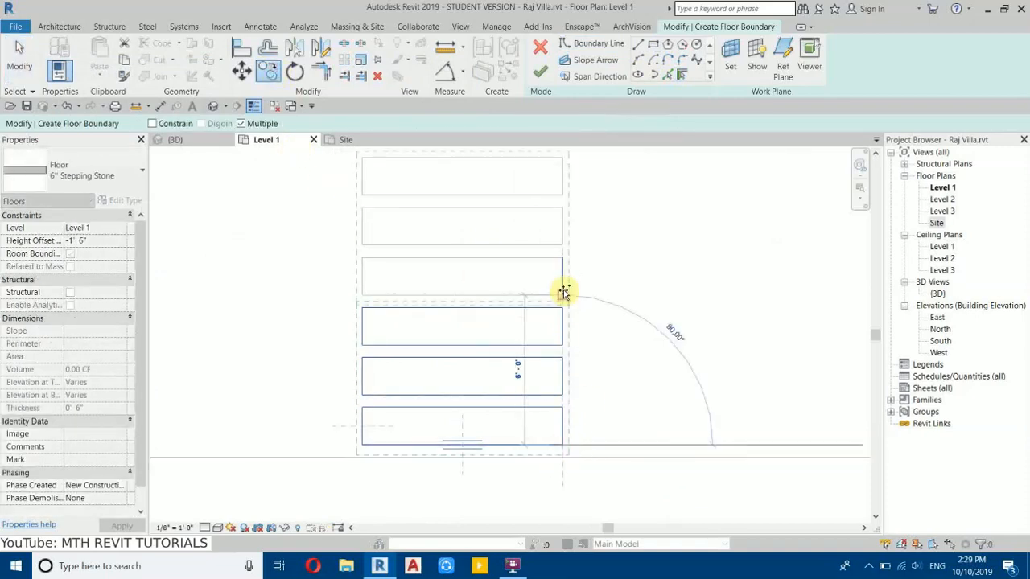
middle_click_drag(588, 394, 598, 496)
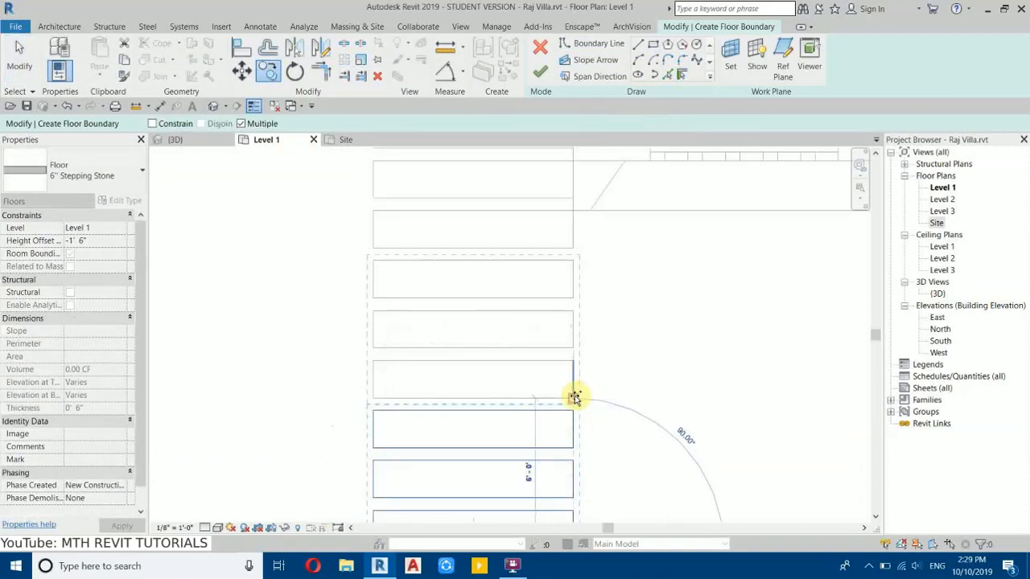
middle_click_drag(579, 290, 566, 453)
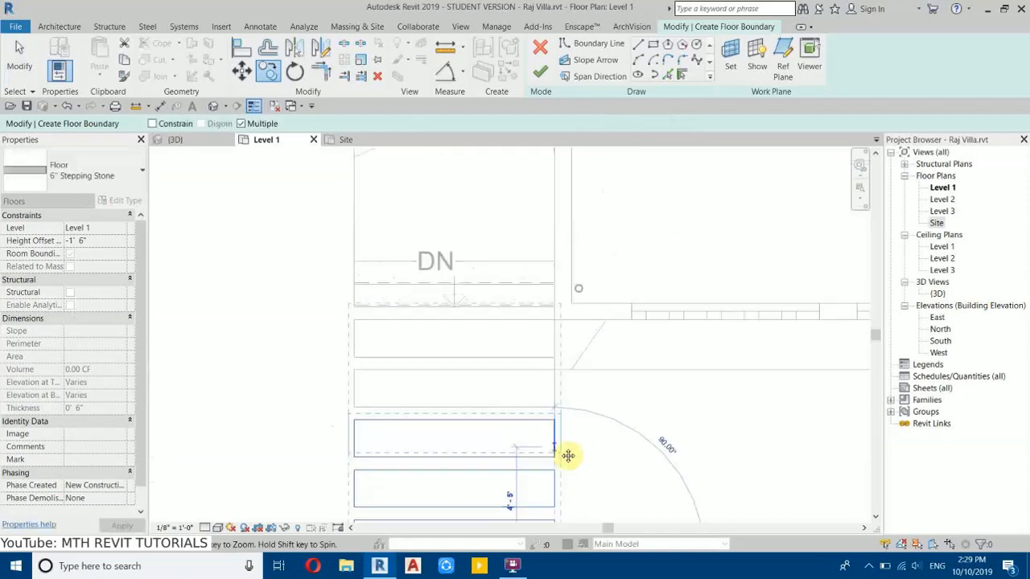
left_click(557, 408)
scroll(419, 362, "down", 2)
key("Escape")
key("Escape")
left_click_drag(340, 294, 542, 344)
key("Delete")
Step: Copy the whole entrance row of rectangles repeatedly onto the side stepping-stone openings, from the front end to past the rear steps
scroll(346, 290, "down", 3)
left_click_drag(333, 270, 398, 385)
scroll(374, 343, "up", 2)
left_click(375, 370)
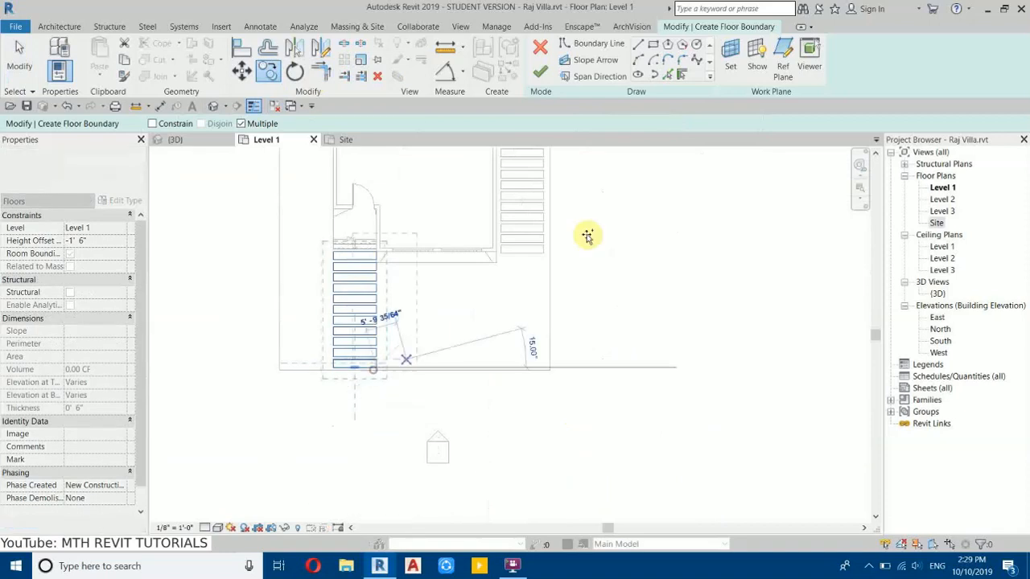
scroll(523, 266, "up", 5)
left_click(519, 313)
scroll(519, 312, "down", 3)
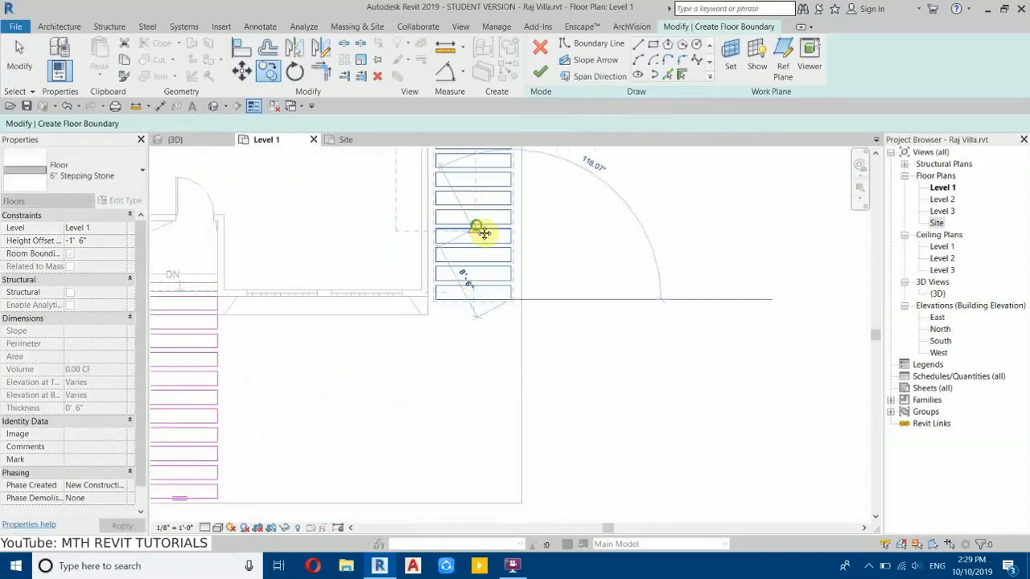
middle_click_drag(474, 219, 491, 497)
scroll(527, 377, "up", 3)
scroll(510, 288, "down", 3)
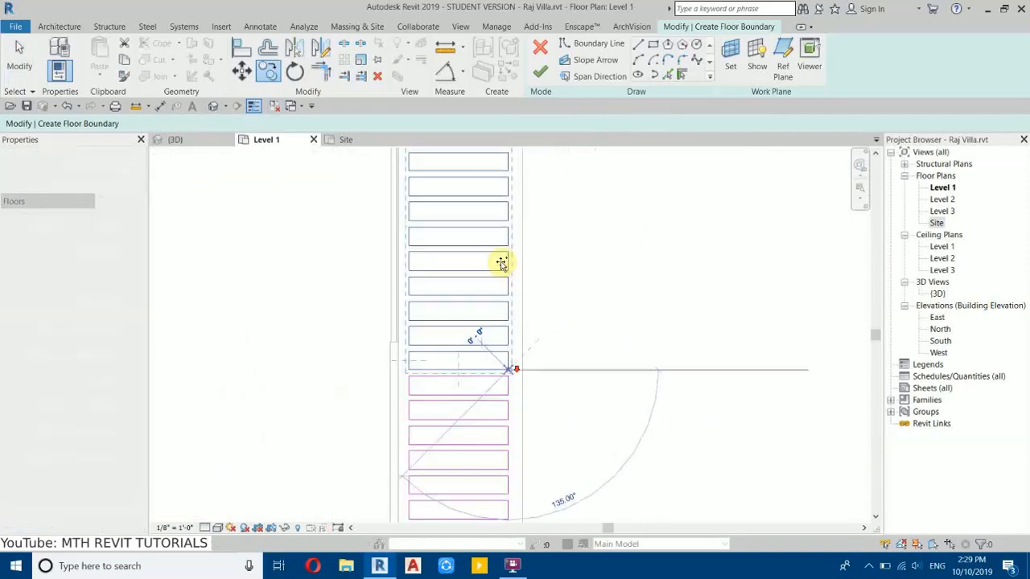
scroll(512, 338, "up", 3)
scroll(512, 337, "up", 1)
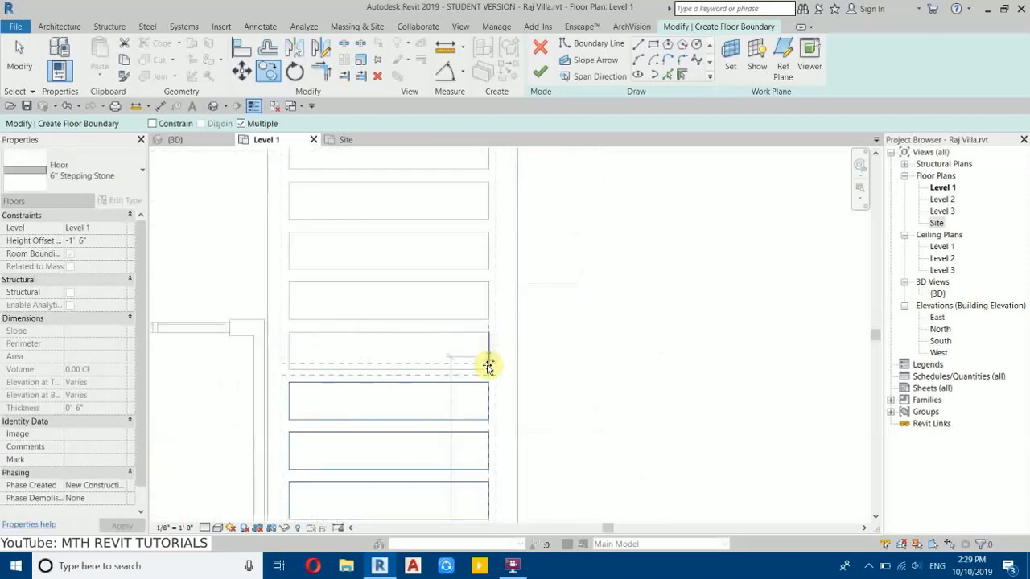
left_click(489, 368)
scroll(517, 448, "down", 3)
middle_click_drag(426, 205, 453, 273)
scroll(453, 274, "up", 1)
key("Escape")
key("Escape")
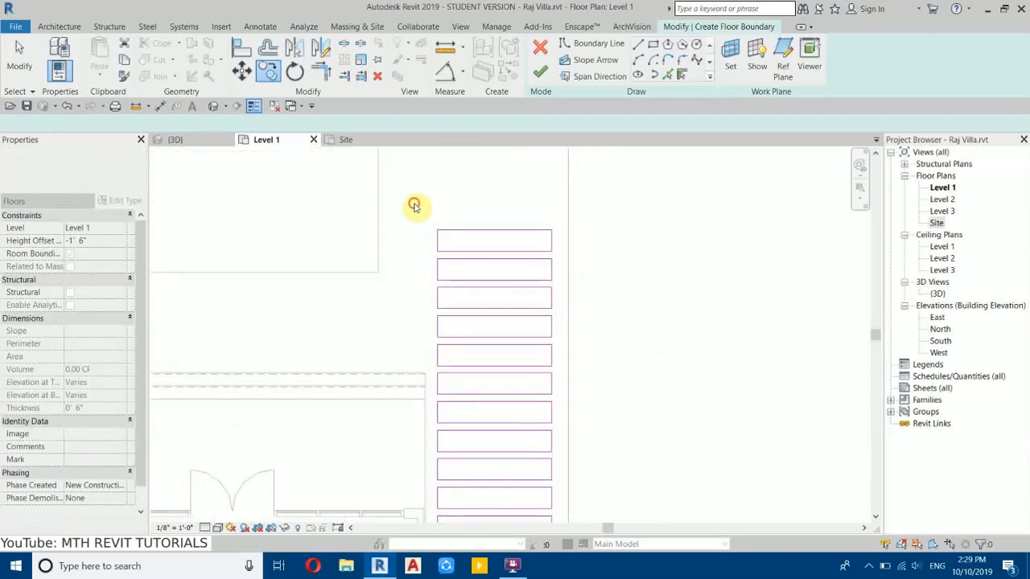
Step: Delete the five surplus rectangles at the rear end of the side row, beyond the rear steps
left_click(574, 350)
left_click(593, 362)
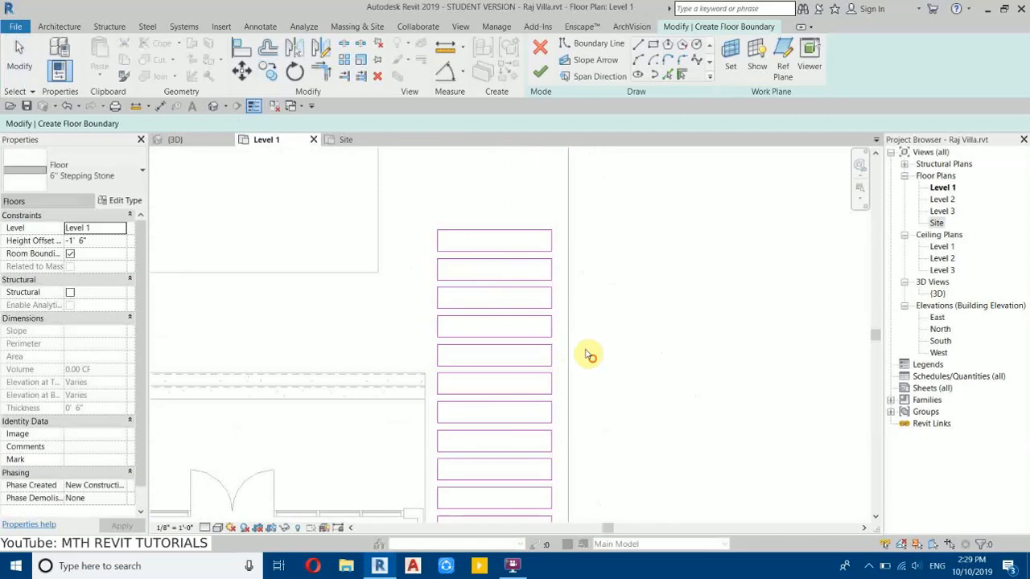
mouse_move(410, 210)
left_mouse_down()
mouse_move(571, 373)
mouse_move(601, 374)
left_mouse_up()
key("Delete")
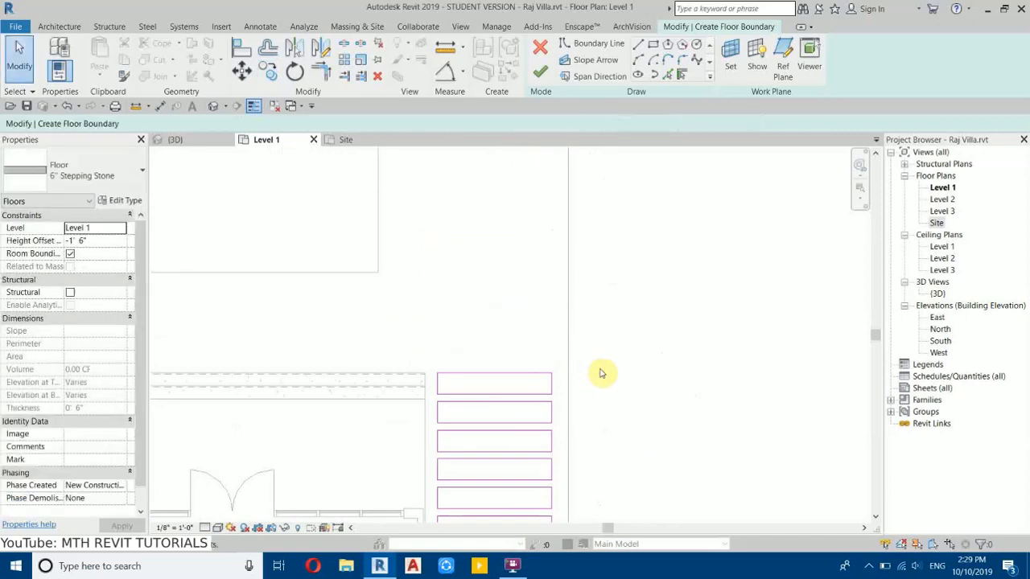
Step: Finish the 6" Stepping Stone floor sketch and show the stones in the 3D view
scroll(561, 247, "down", 5)
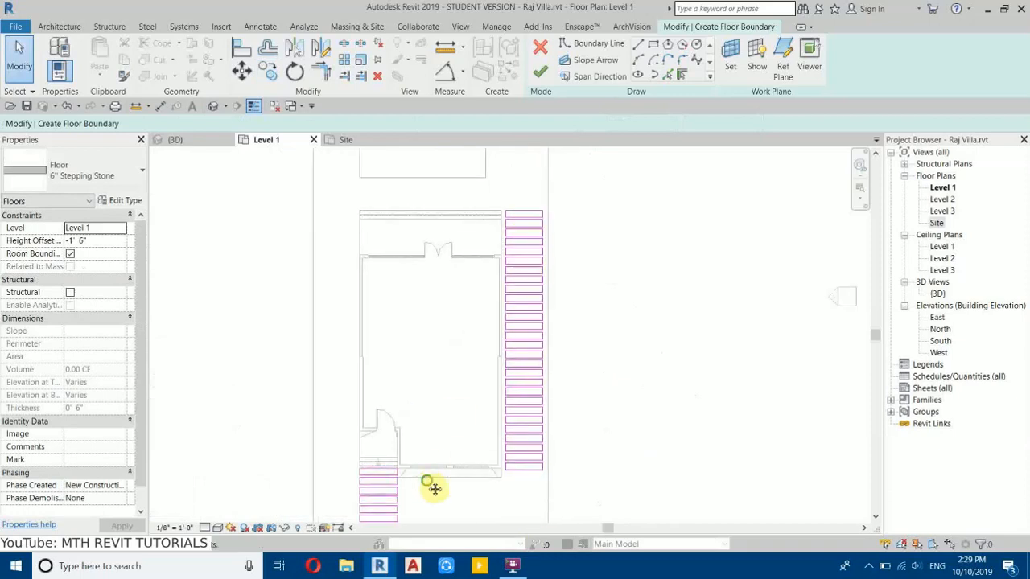
left_click(539, 73)
left_click(201, 139)
scroll(629, 381, "down", 3)
middle_click_drag(616, 414, 383, 353)
left_click(351, 430)
Step: Change the stepping-stone floor's height offset so the stones rise above the surrounding site floor
scroll(568, 394, "up", 4)
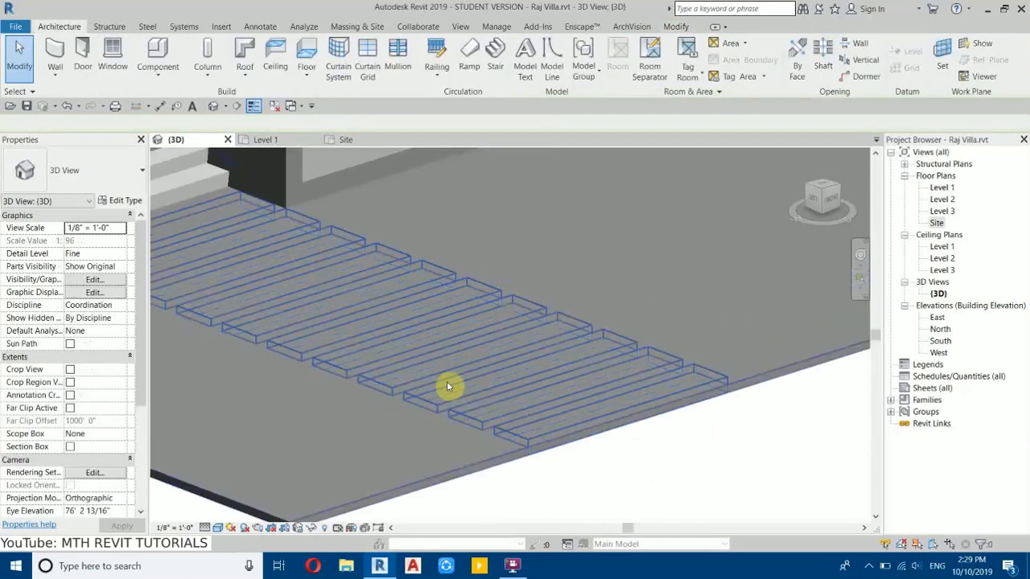
left_click(511, 407)
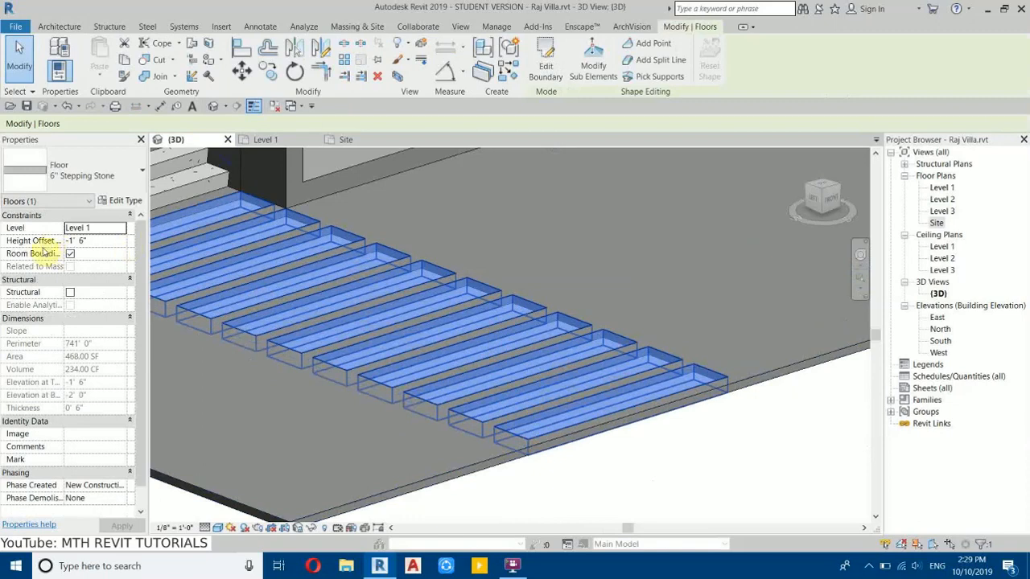
left_click(77, 243)
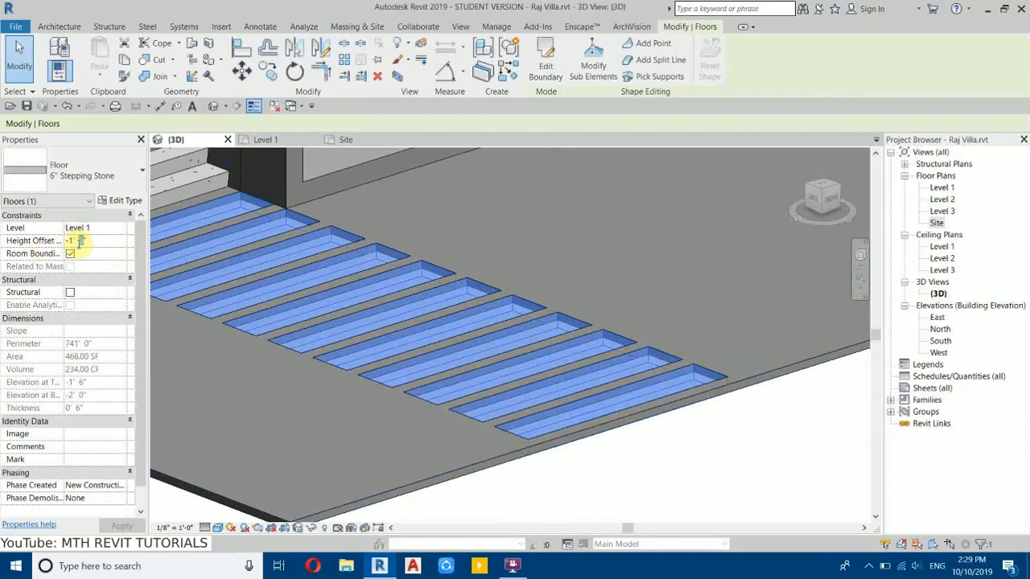
left_click(728, 452)
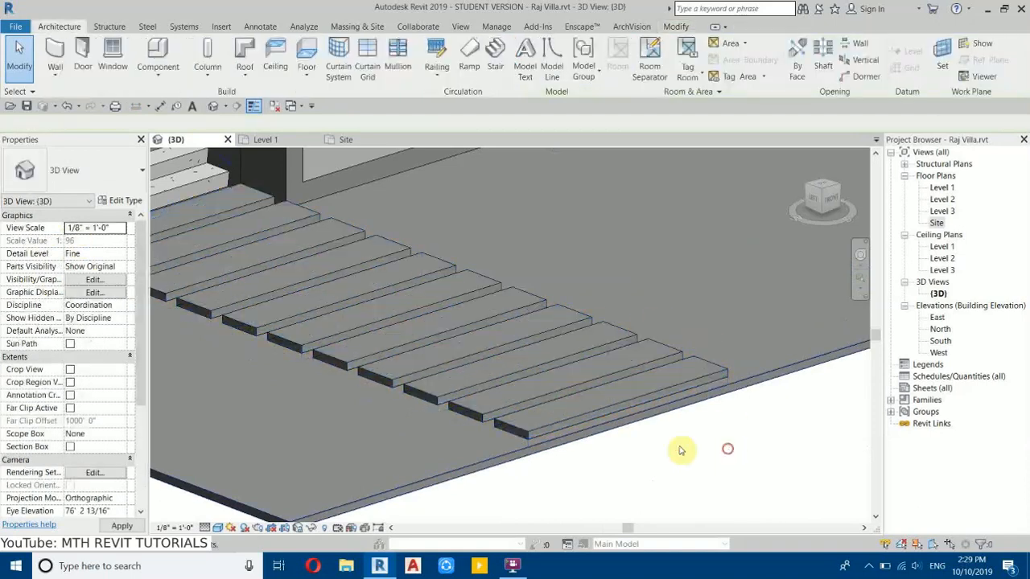
Step: Examine in 3D how the raised stones meet the entrance steps, and the opening behind the villa
scroll(624, 408, "up", 4)
middle_click_drag(387, 296, 399, 306)
scroll(359, 332, "down", 5)
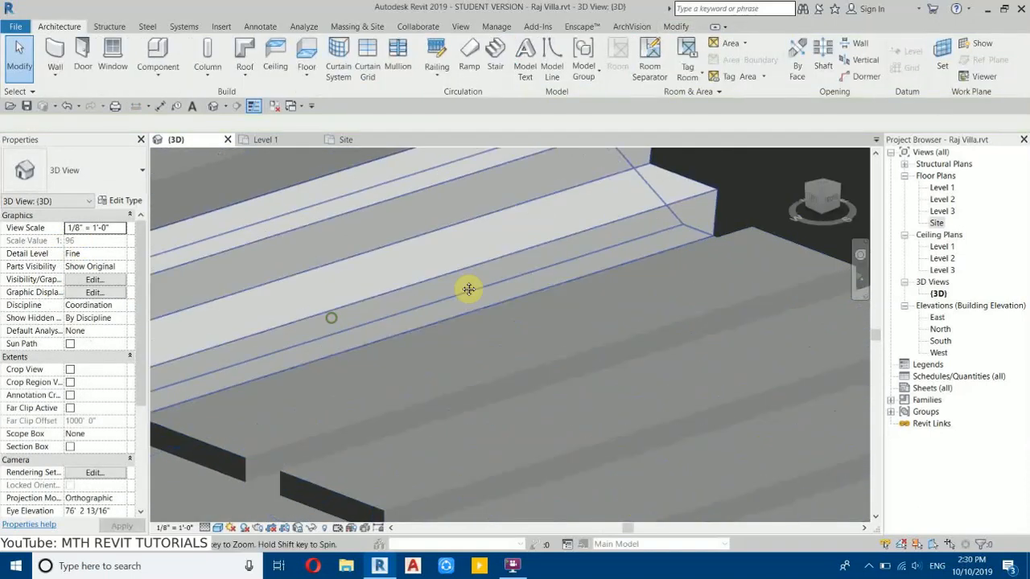
scroll(350, 342, "down", 3)
middle_click_drag(420, 386, 415, 446, "shift")
middle_click_drag(354, 373, 442, 469)
scroll(442, 462, "down", 4)
middle_click_drag(445, 348, 479, 308, "shift")
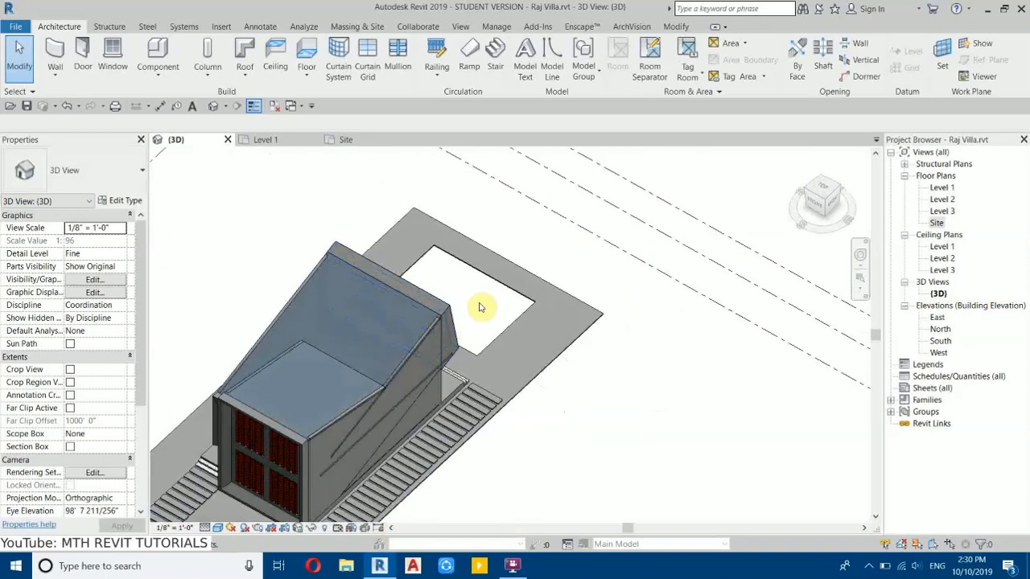
Step: On the Site plan, start a wall and duplicate the Generic - 6" wall type as 3"
left_click(360, 140)
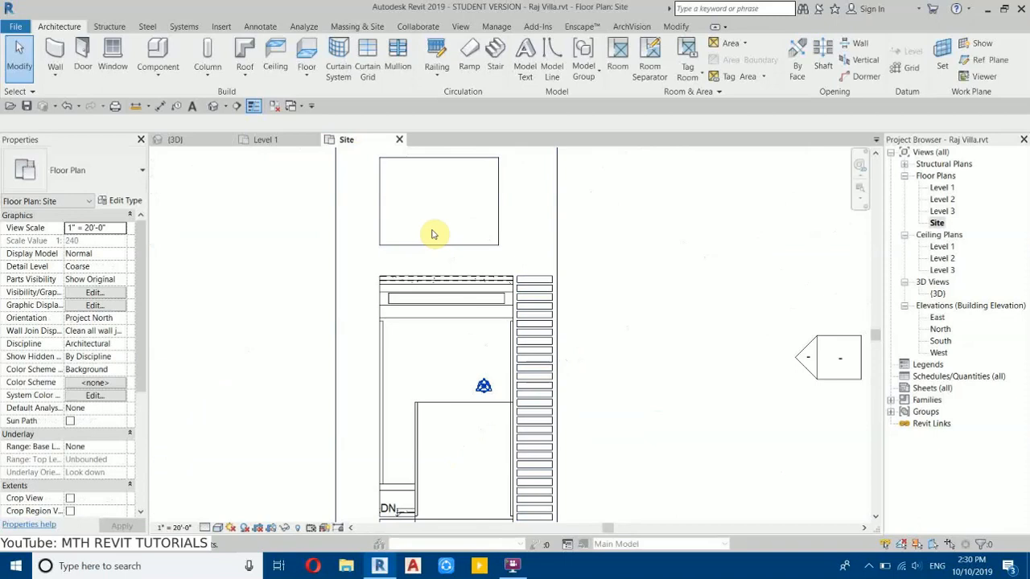
scroll(420, 281, "down", 2)
scroll(406, 298, "up", 3)
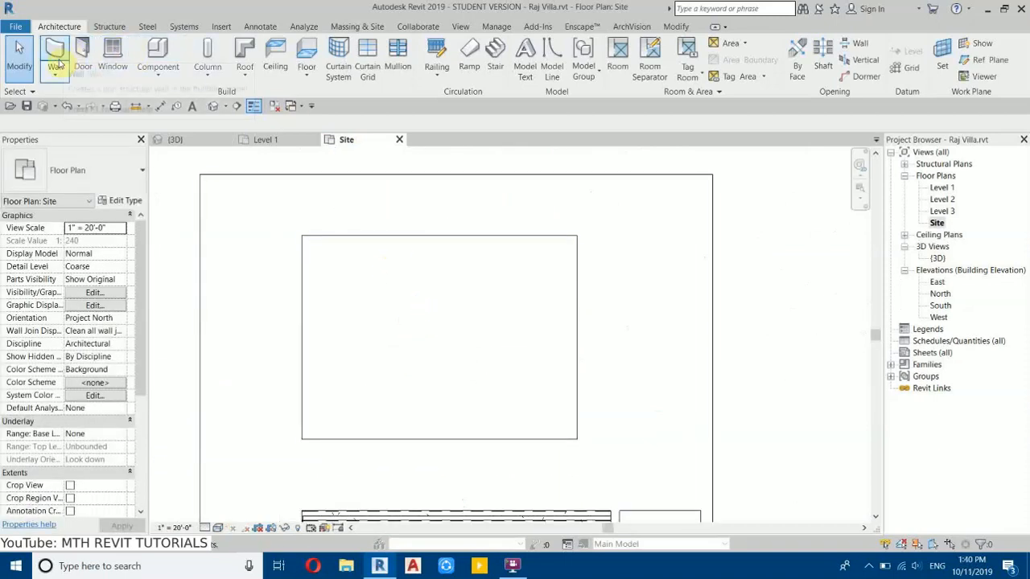
left_click(56, 56)
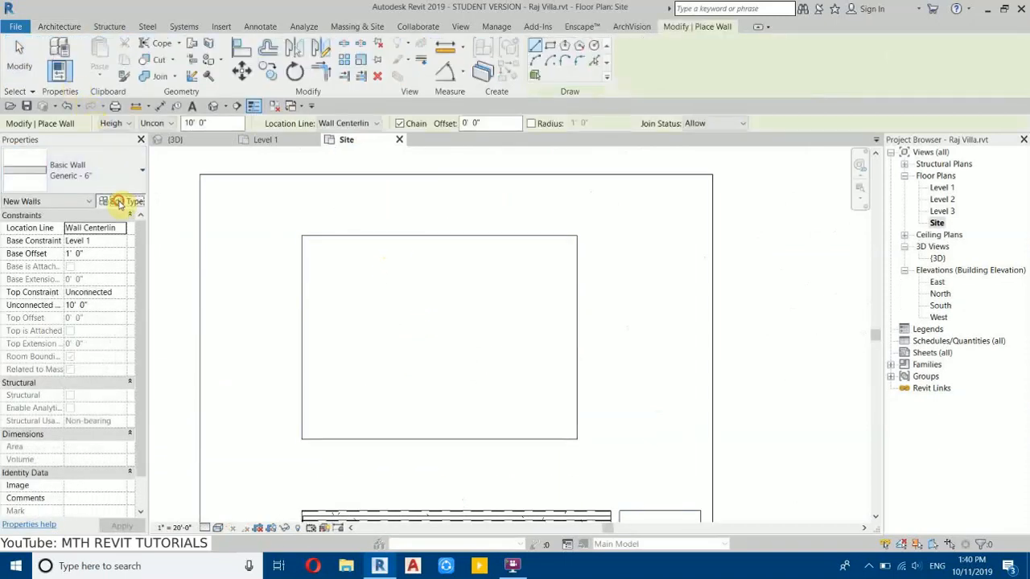
left_click(118, 202)
left_click(431, 117)
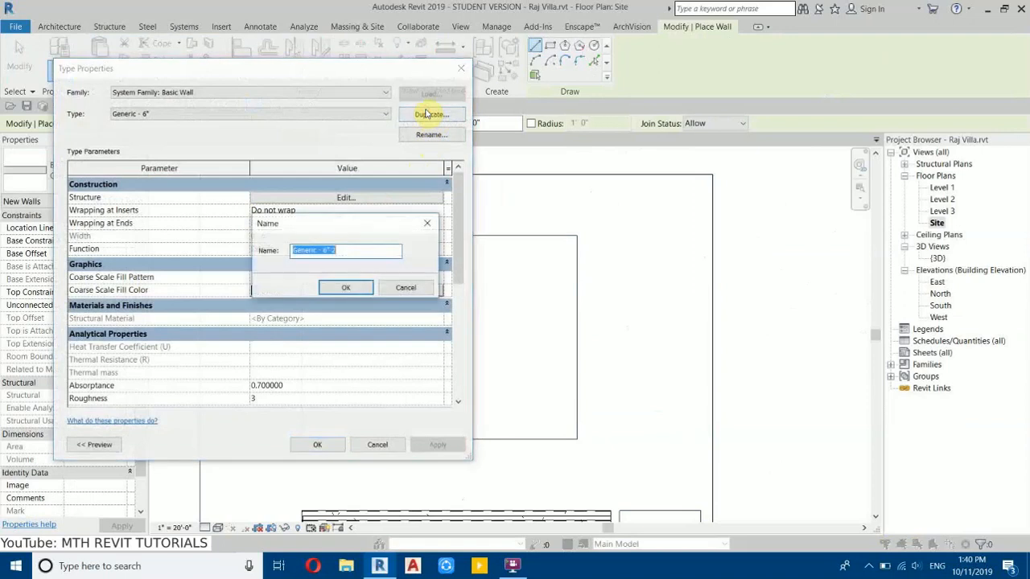
type("3\"")
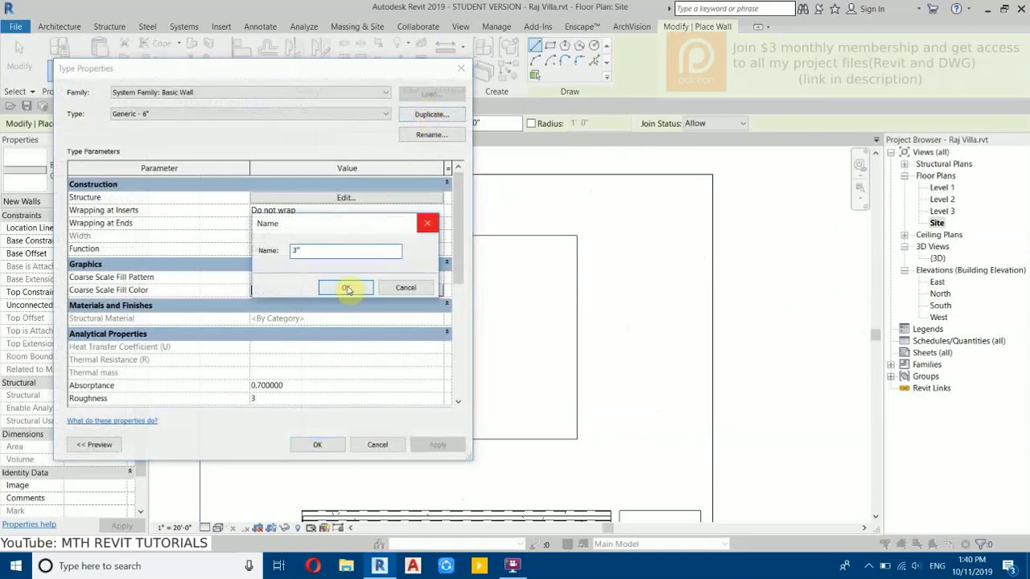
left_click(345, 288)
Step: Set the structure layer thickness of the new wall type to 3"
left_click(346, 201)
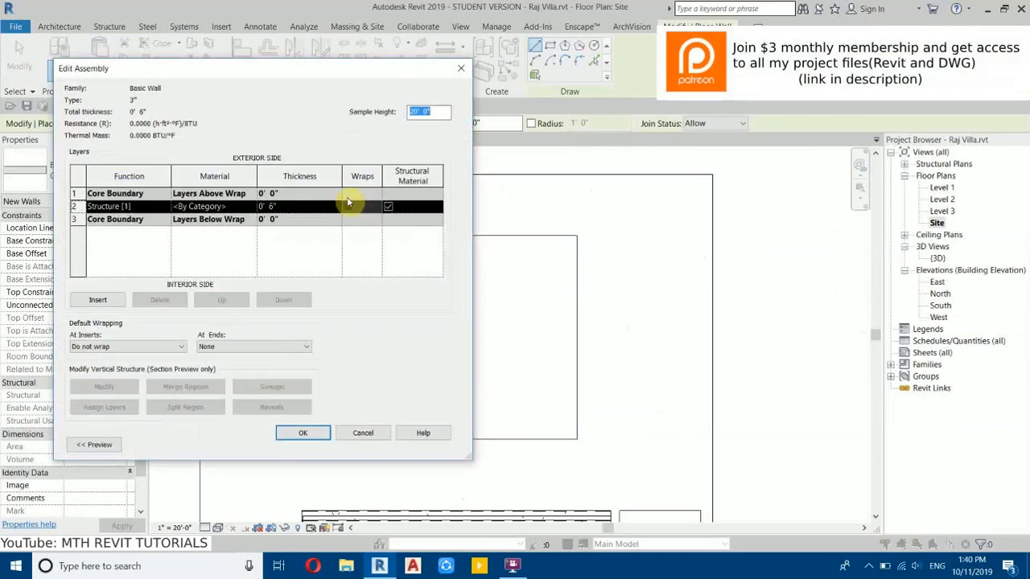
left_click(308, 210)
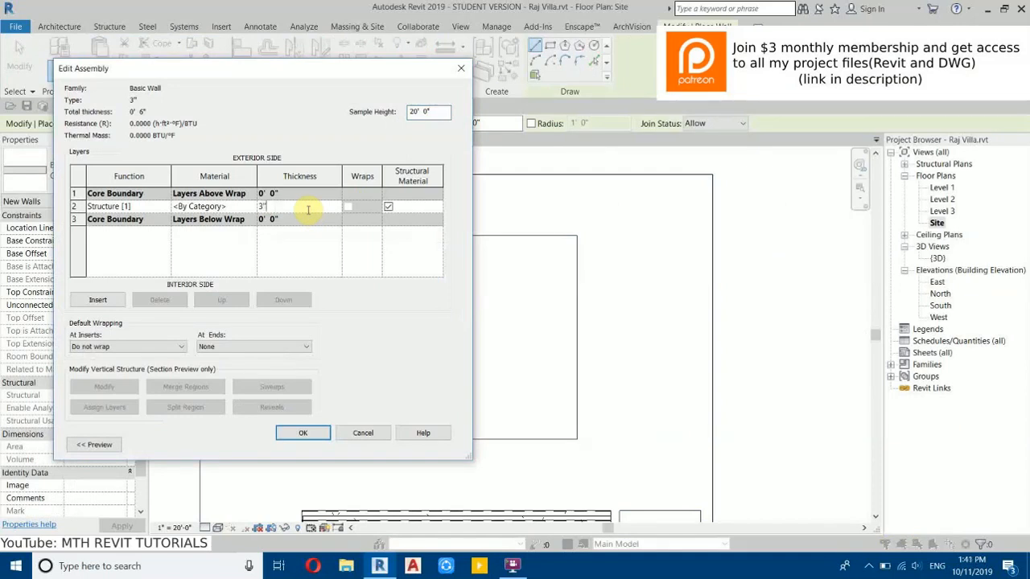
left_click(302, 433)
left_click(310, 443)
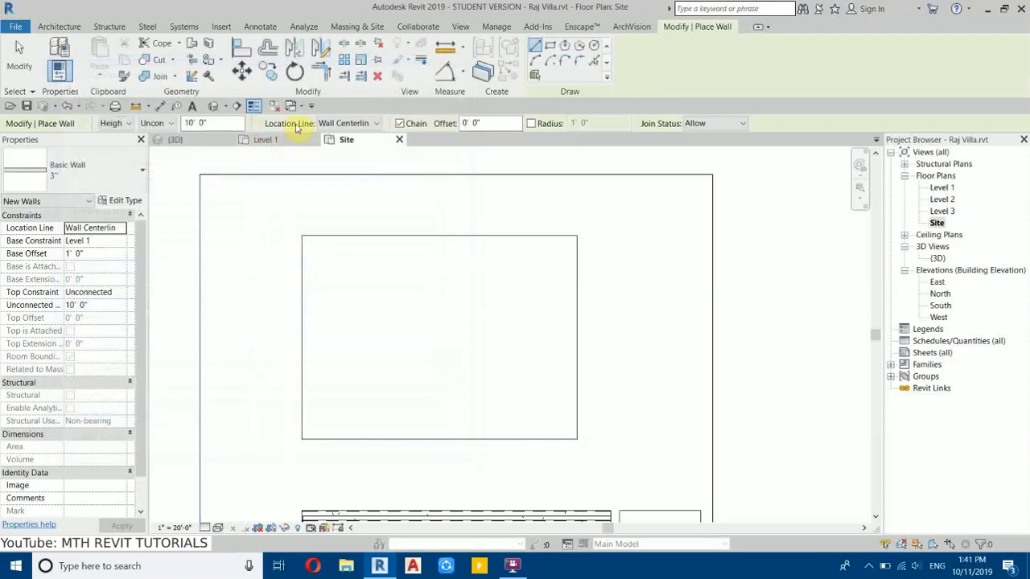
Step: Set the new walls' location line to Finish Face: Exterior and their unconnected height to 7' 0"
left_click(349, 123)
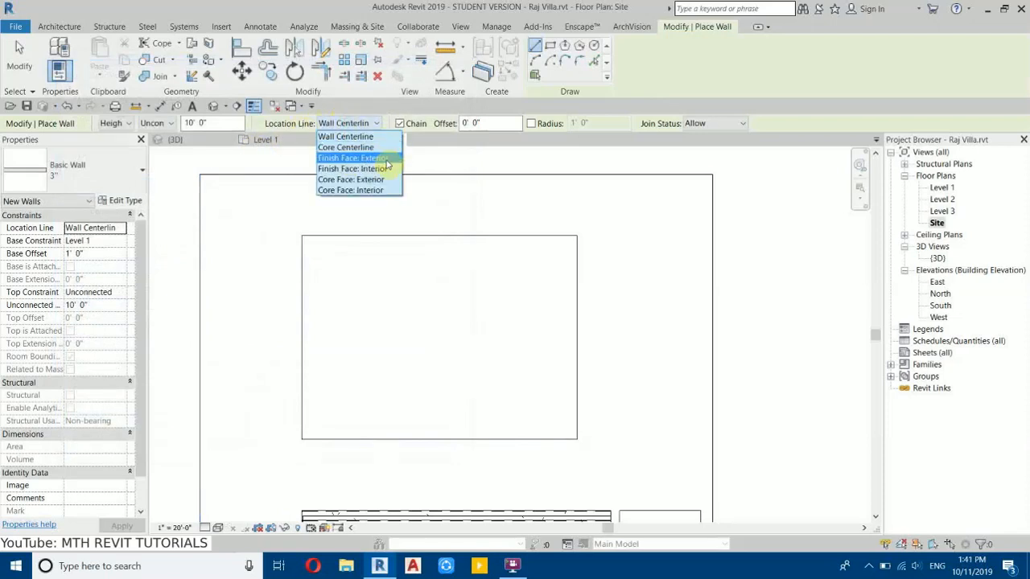
left_click(344, 158)
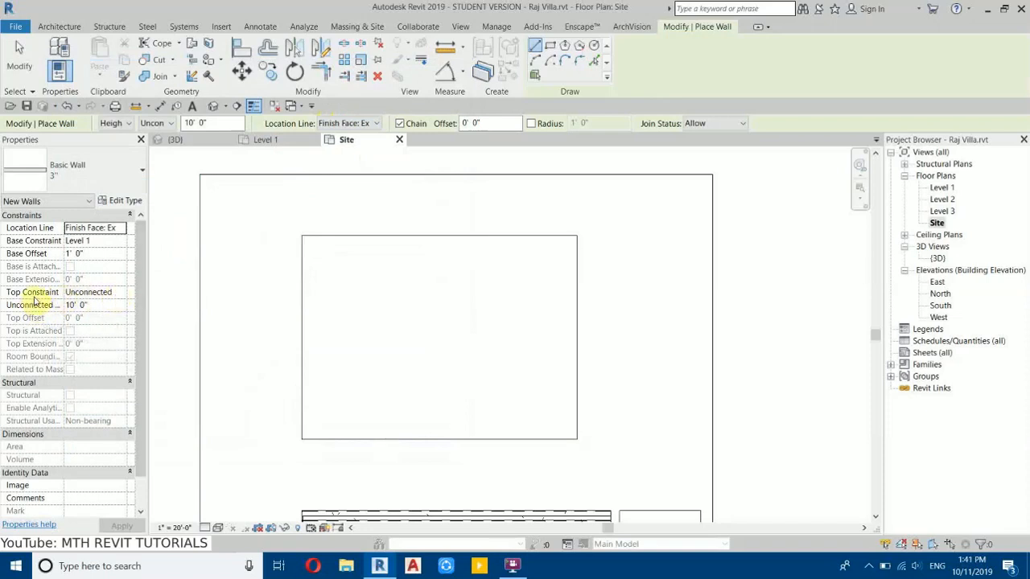
left_click(119, 293)
left_click(98, 306)
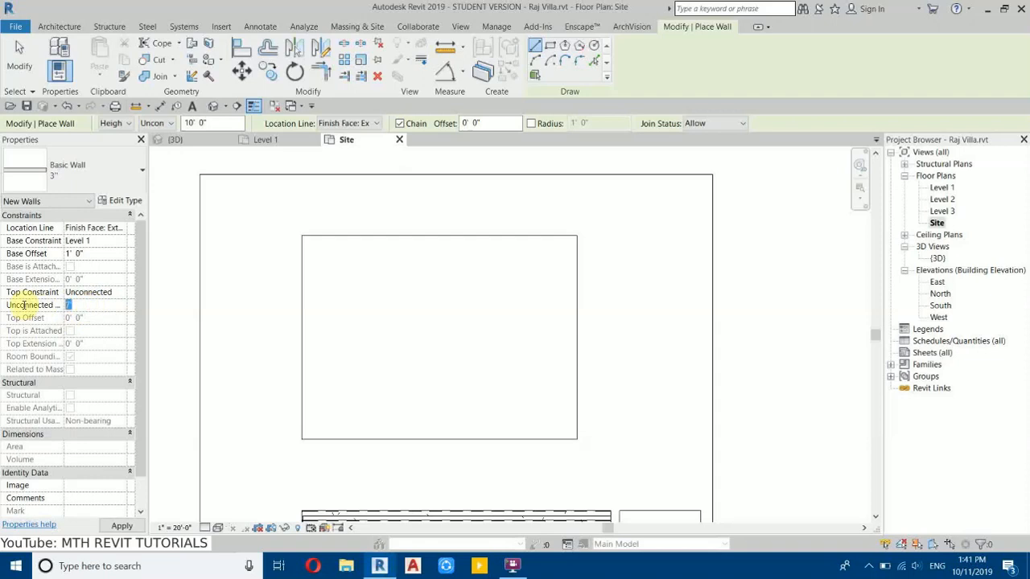
key("Return")
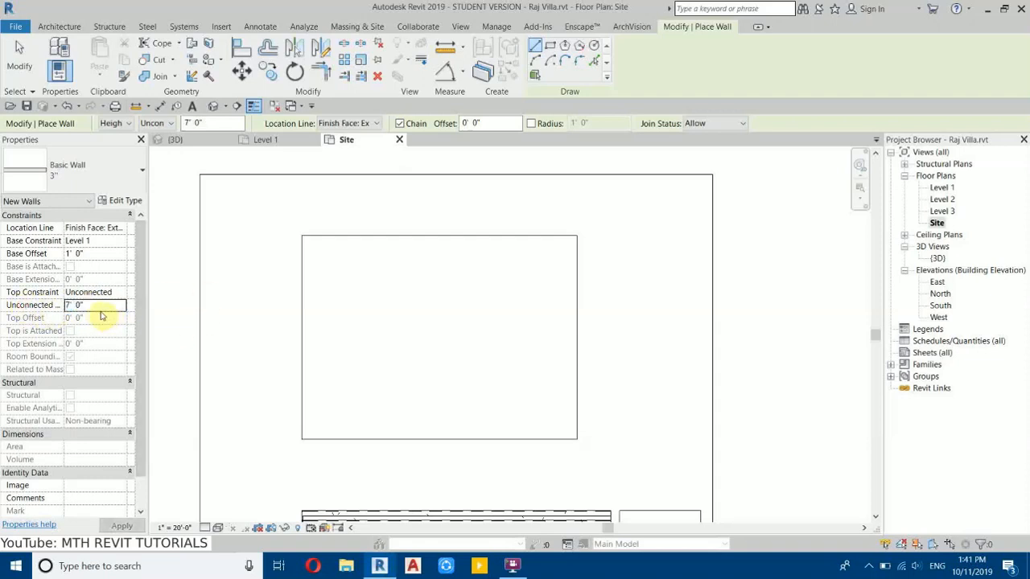
Step: Draw a rectangle of 3" walls around the rear opening, corner to corner, and check it in 3D
scroll(459, 271, "up", 1)
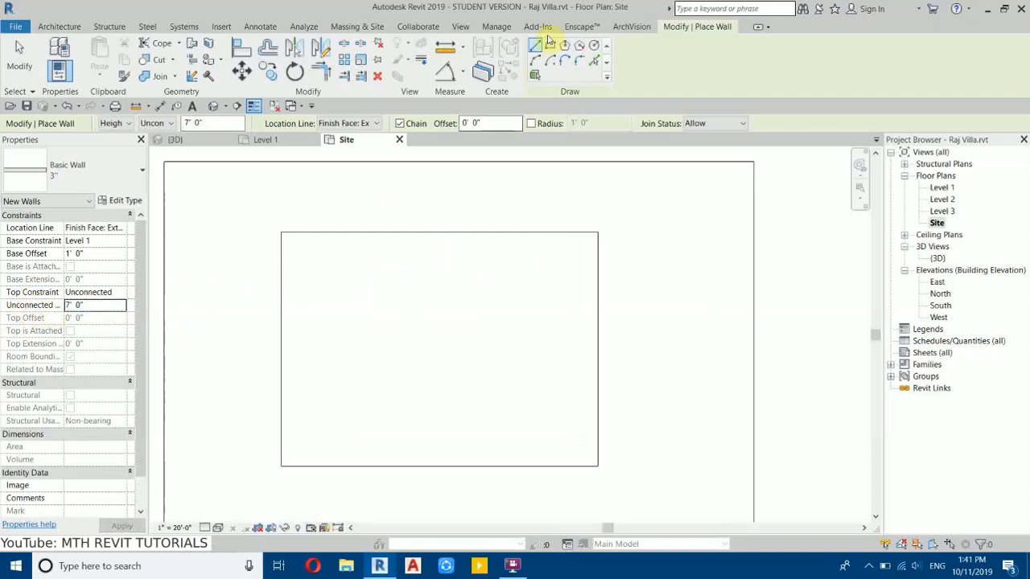
left_click(550, 47)
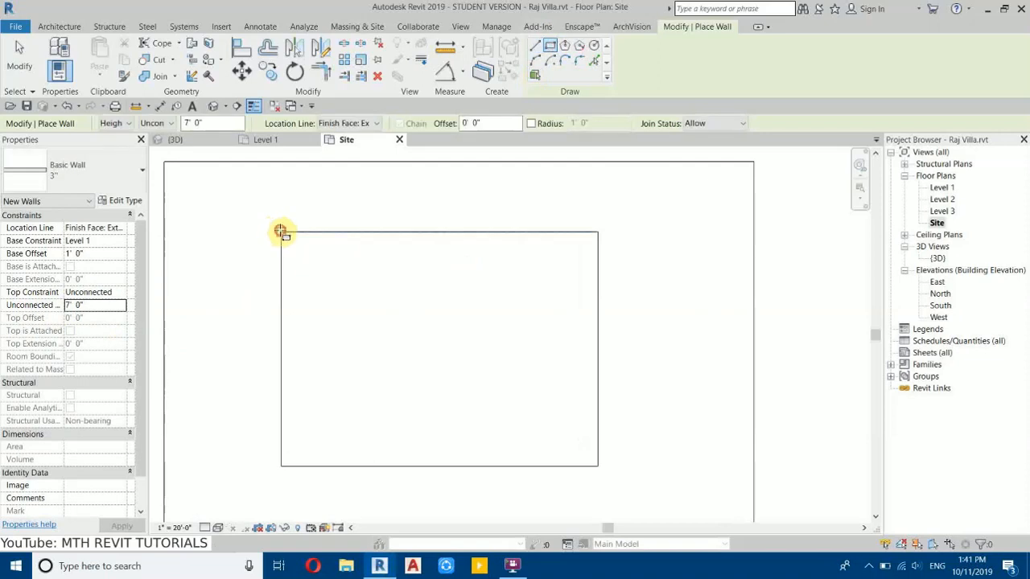
left_click(280, 232)
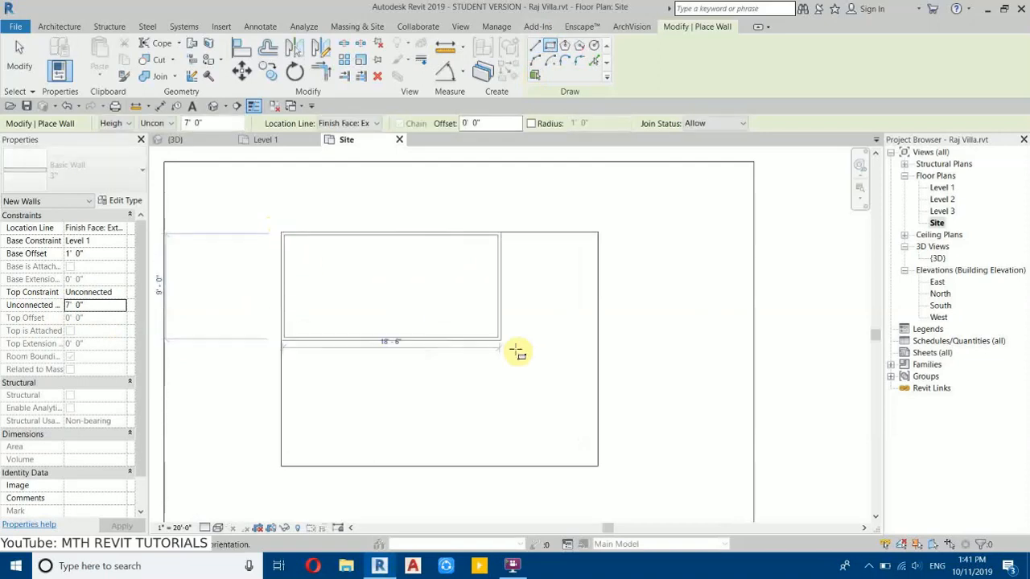
left_click(602, 464)
left_click(202, 145)
middle_click_drag(613, 387, 765, 276, "shift")
scroll(548, 436, "up", 5)
middle_click_drag(765, 276, 499, 419)
scroll(486, 370, "up", 1)
scroll(487, 371, "up", 2)
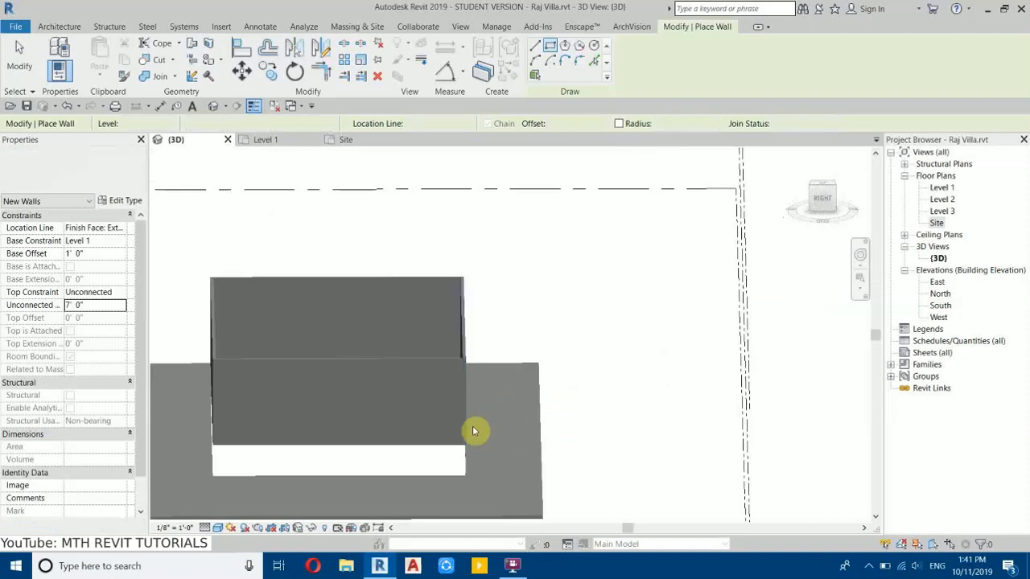
key("Escape")
key("Escape")
Step: Set the base offset of the four rear-opening walls to -8' 6" so they sink below the site floor
middle_click_drag(369, 391, 294, 388, "shift")
middle_click_drag(295, 388, 384, 331)
left_click_drag(260, 201, 601, 512)
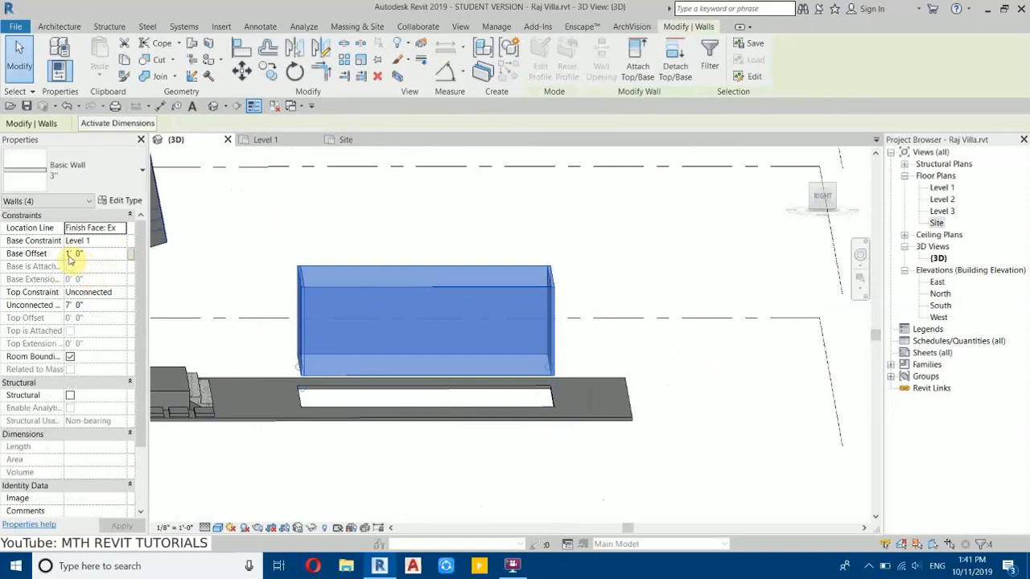
middle_click_drag(475, 280, 692, 271)
scroll(548, 397, "down", 4)
middle_click_drag(548, 400, 370, 392)
scroll(368, 338, "up", 4)
middle_click_drag(421, 345, 471, 317, "shift")
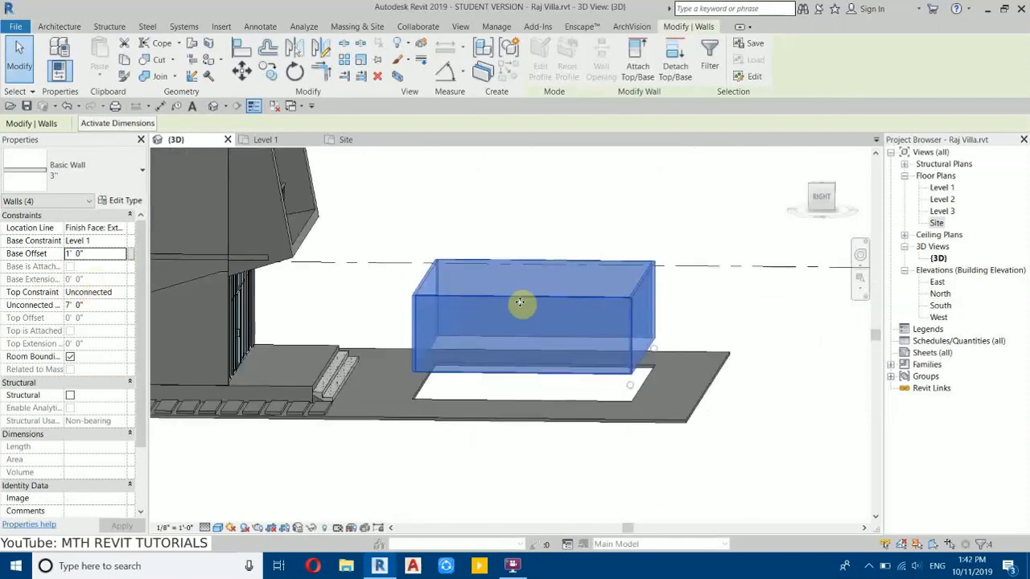
scroll(281, 370, "up", 4)
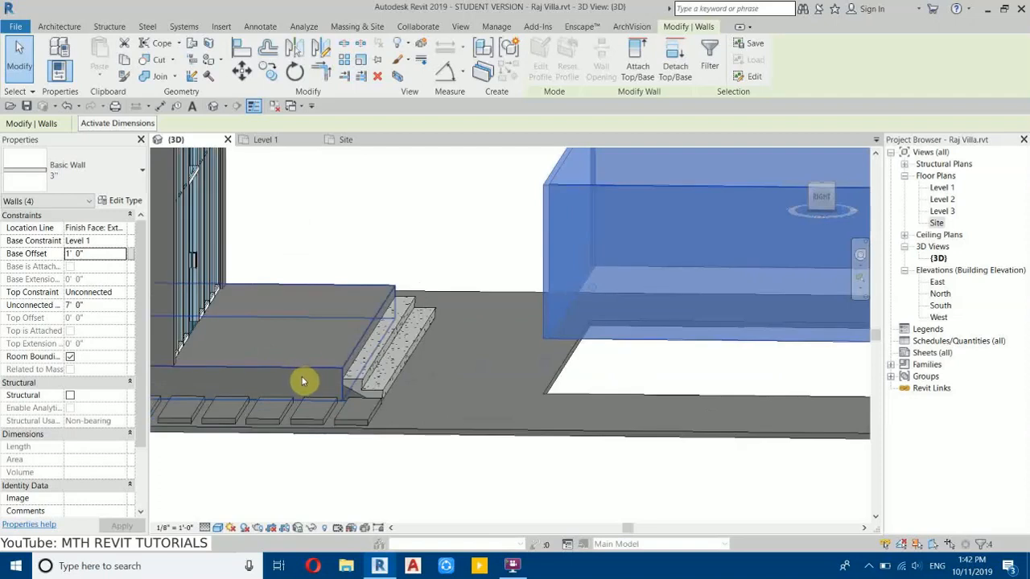
middle_click_drag(426, 244, 274, 404, "shift")
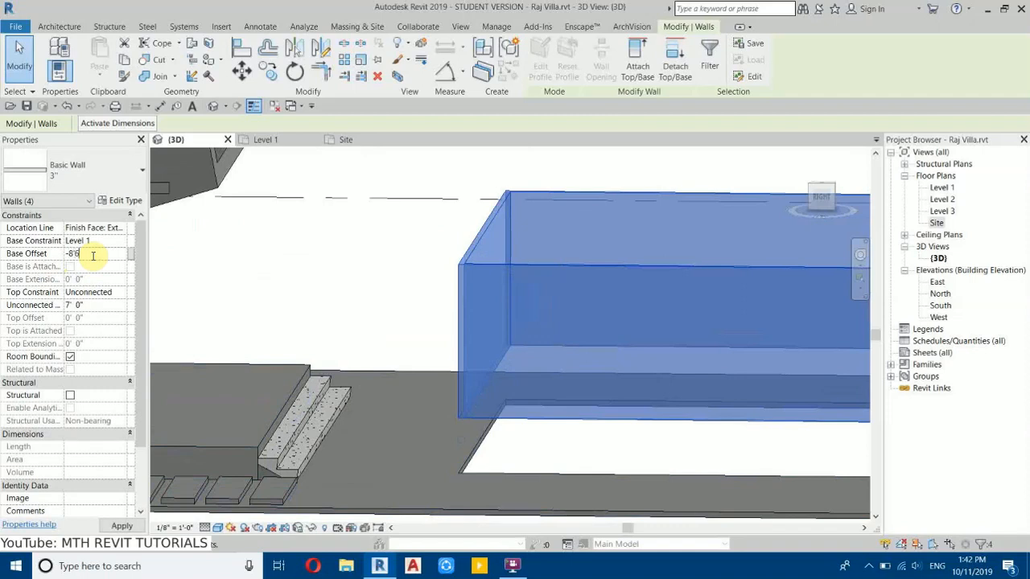
left_click(494, 279)
Step: Examine in 3D how the lowered walls fit the edges and corners of the rear opening
scroll(447, 295, "down", 3)
middle_click_drag(531, 338, 453, 463, "shift")
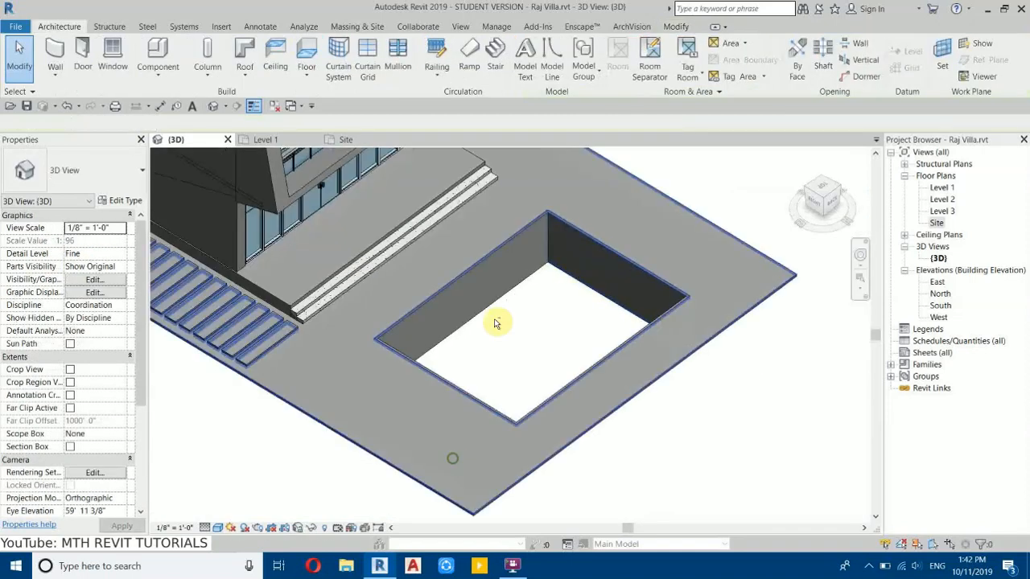
scroll(524, 223, "up", 5)
scroll(567, 256, "up", 1)
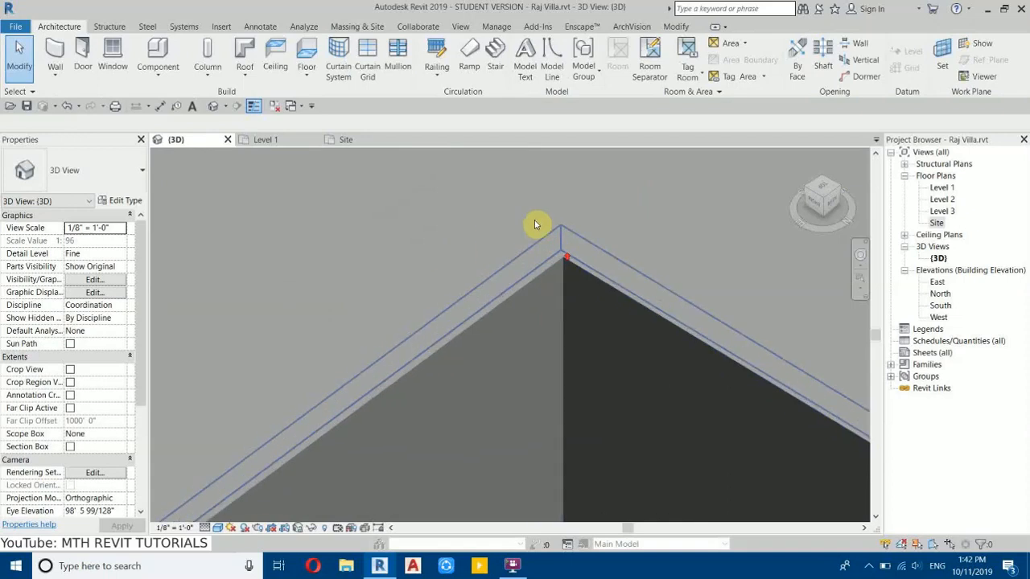
scroll(462, 241, "down", 3)
scroll(450, 286, "down", 4)
middle_click_drag(394, 368, 362, 292)
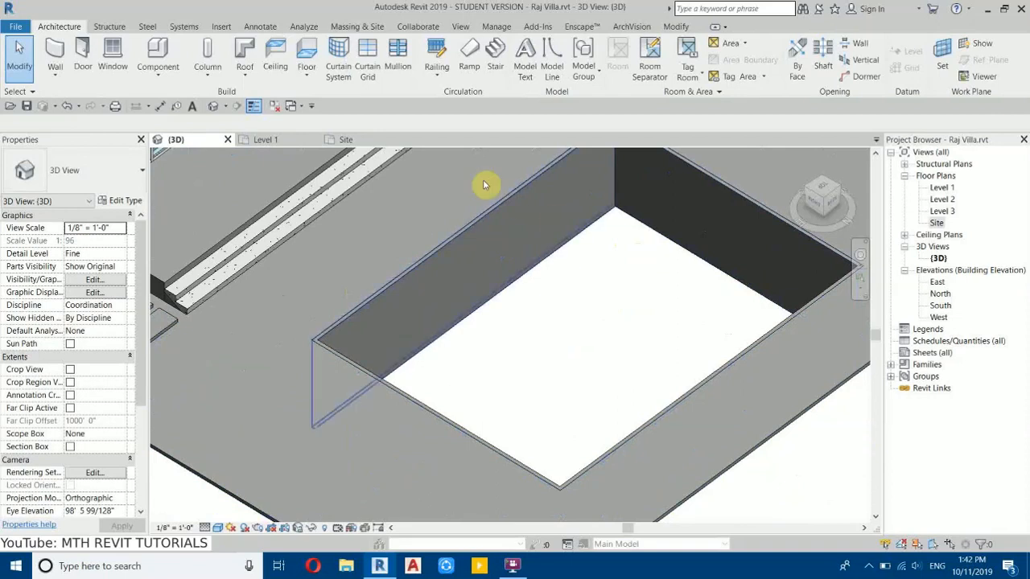
Step: In the Site plan, create a 3" floor as a rectangle over the basin walls' outer corners, with a height offset of -8' 6"
left_click(338, 140)
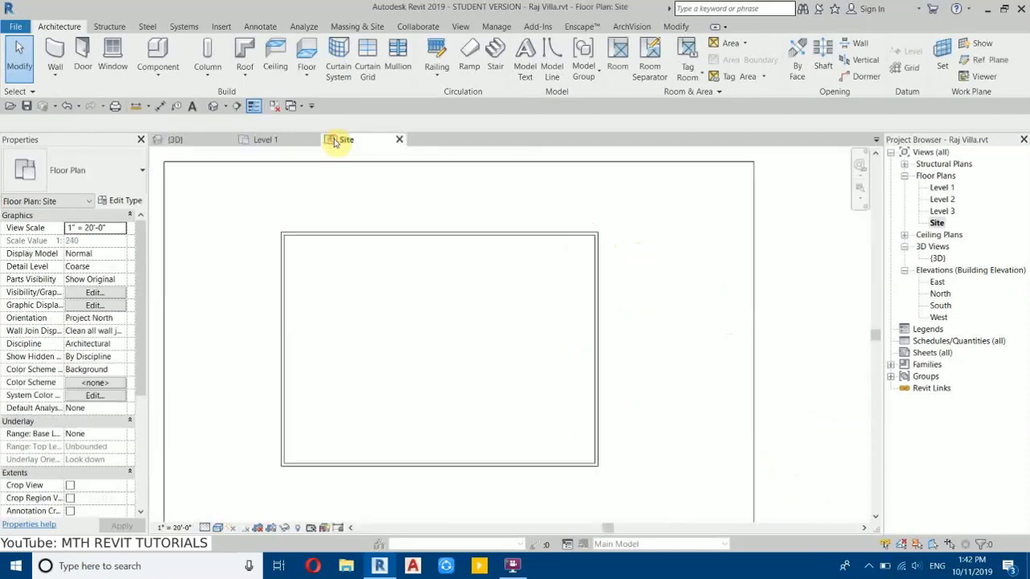
left_click(311, 62)
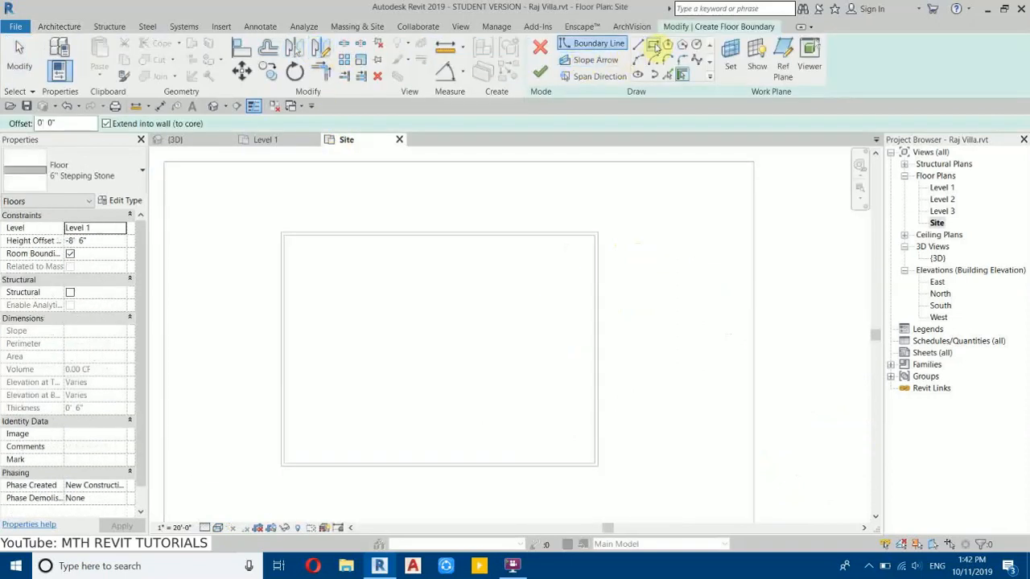
left_click(654, 45)
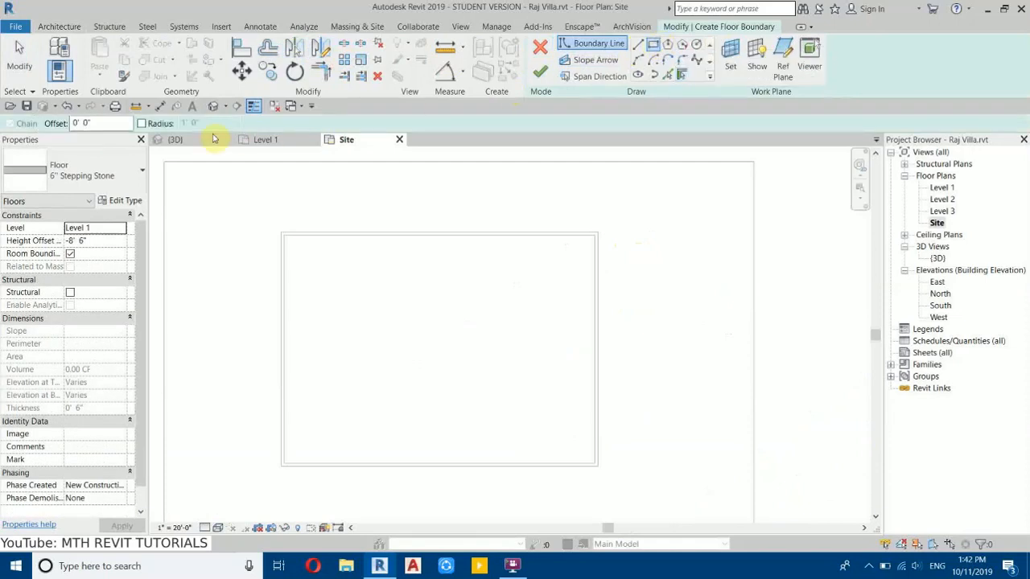
left_click(90, 173)
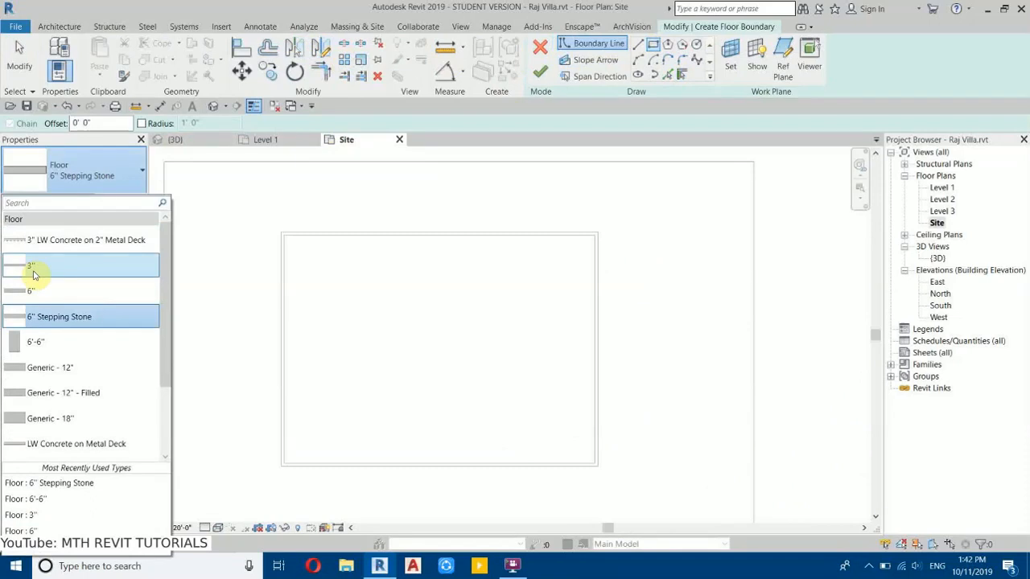
left_click(45, 268)
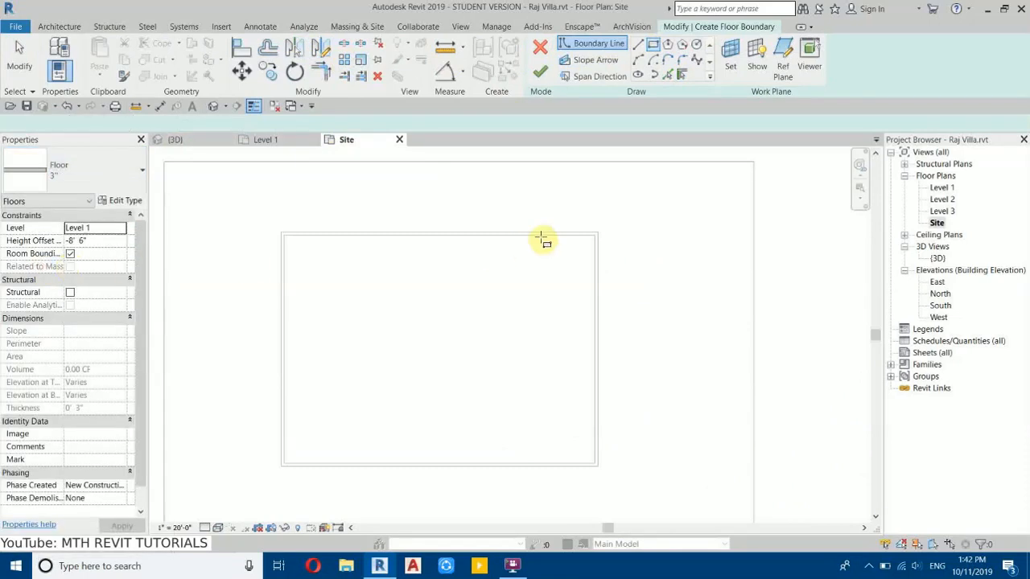
left_click(601, 231)
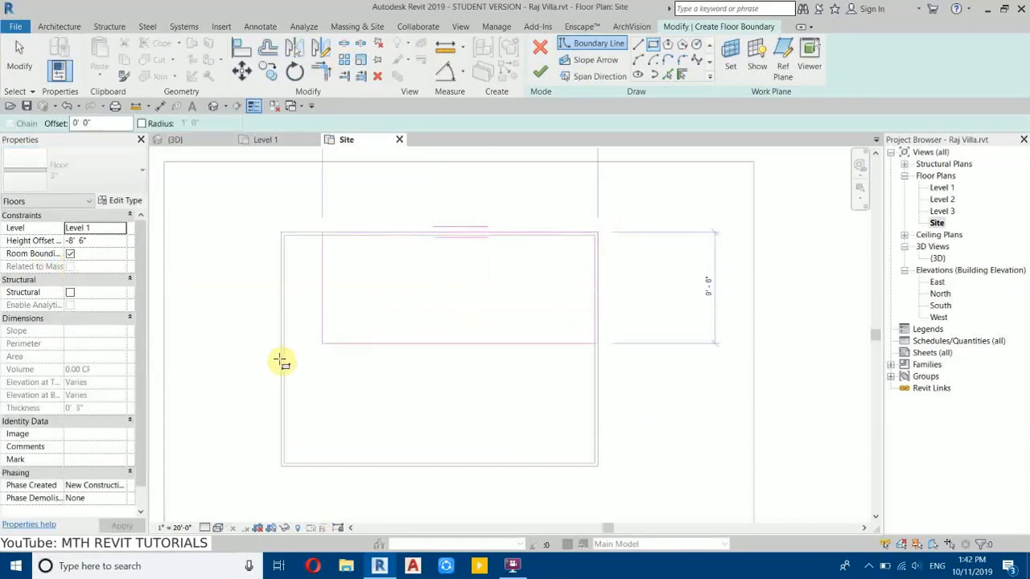
scroll(265, 475, "up", 5)
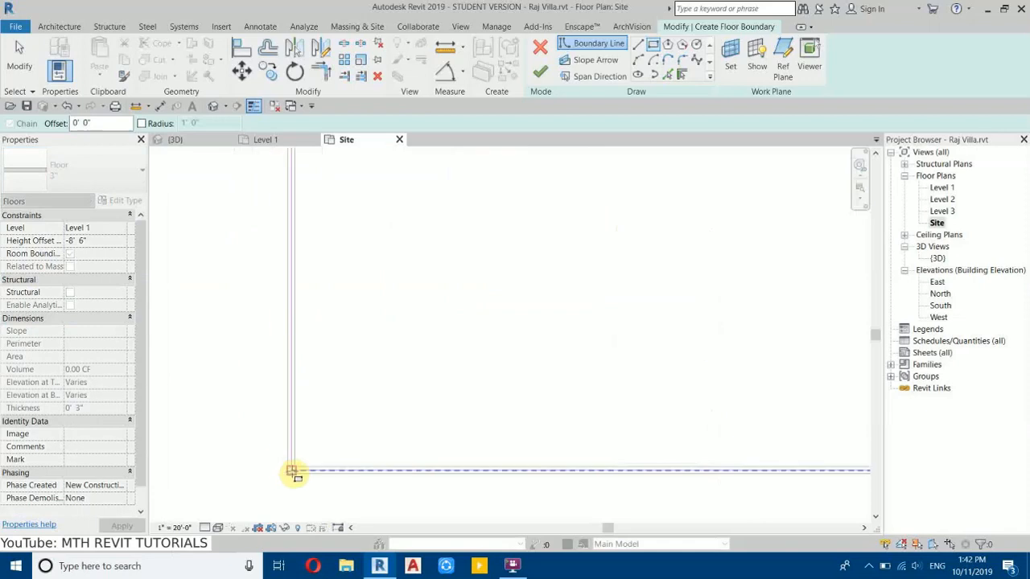
left_click(287, 477)
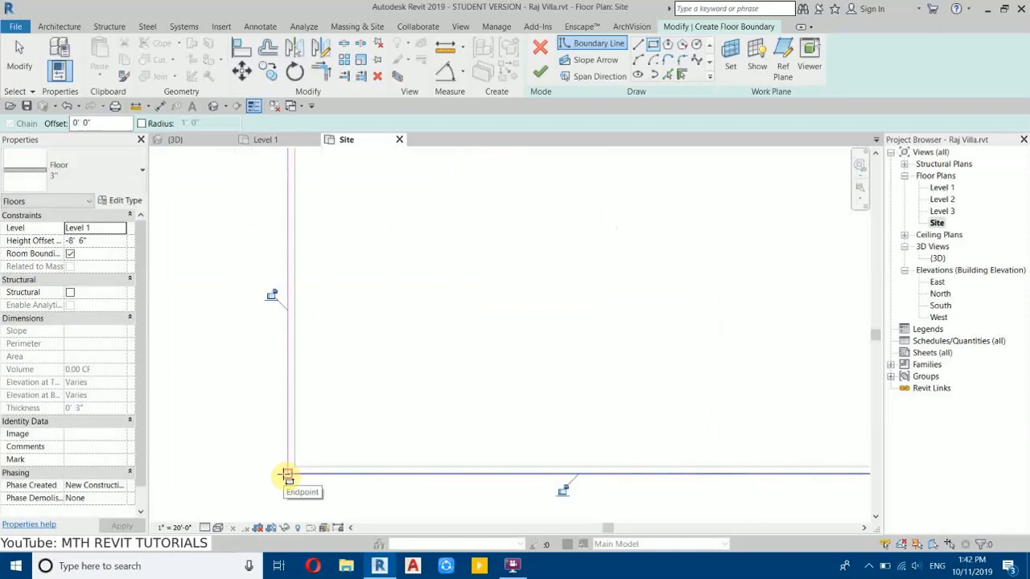
scroll(499, 349, "down", 5)
right_click(455, 301)
left_click(487, 316)
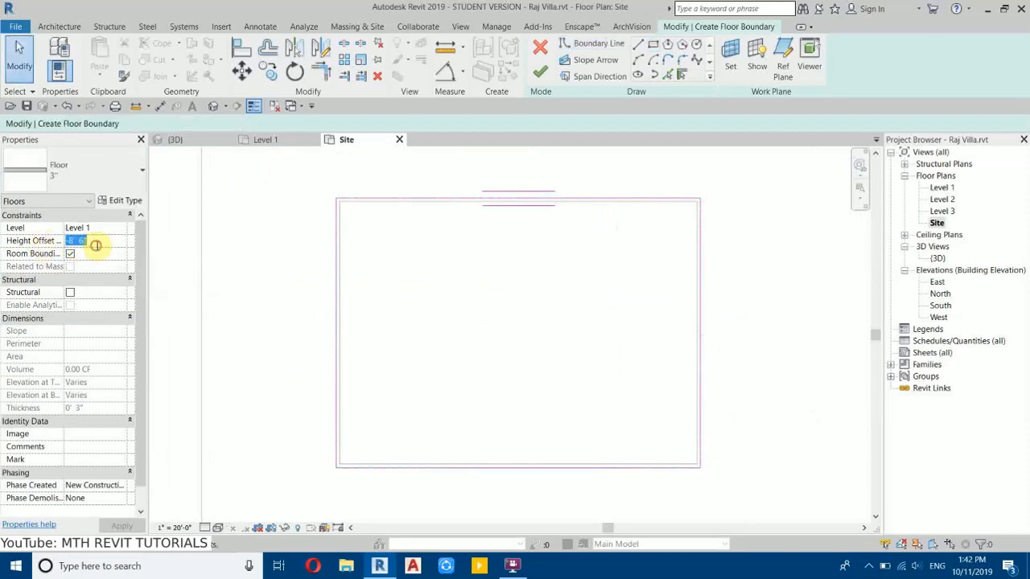
left_click(540, 71)
Step: Examine in 3D how the new basin floor meets the bottom of the sunken walls
left_click(178, 139)
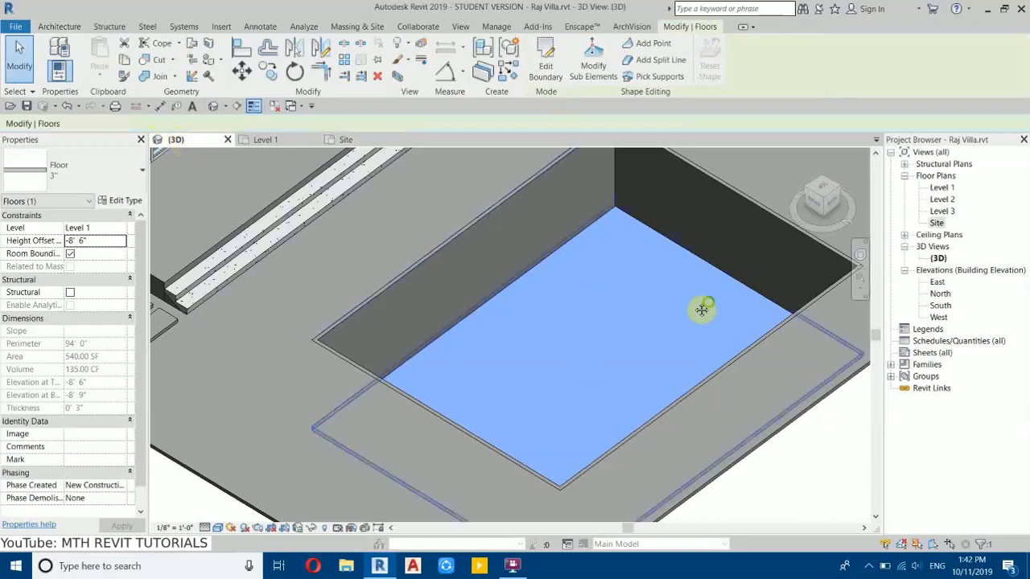
middle_click_drag(708, 301, 507, 259)
middle_click_drag(499, 453, 445, 387, "shift")
left_click(552, 459)
scroll(401, 239, "down", 3)
scroll(325, 303, "down", 2)
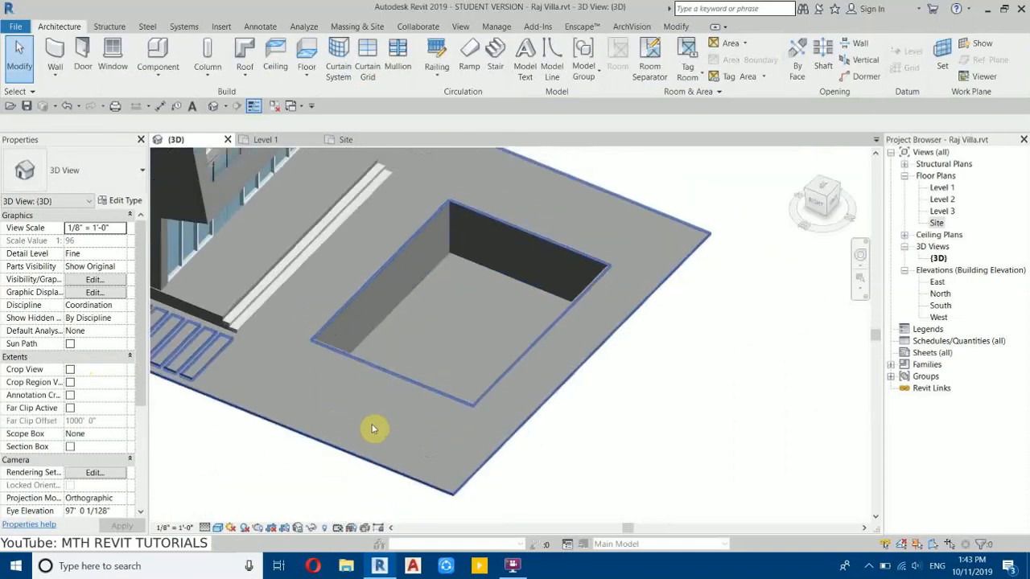
scroll(329, 314, "up", 3)
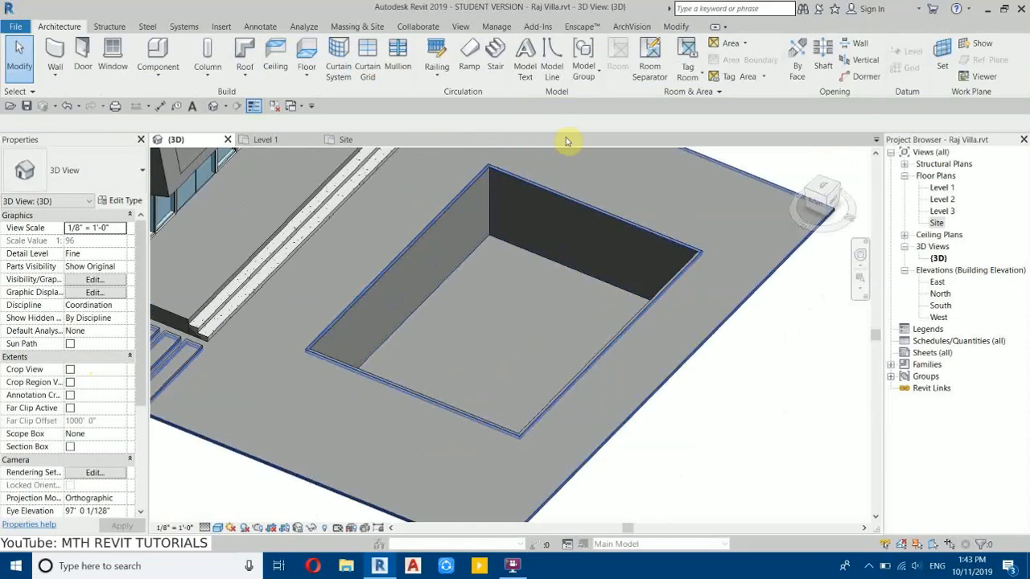
middle_click_drag(287, 268, 315, 241)
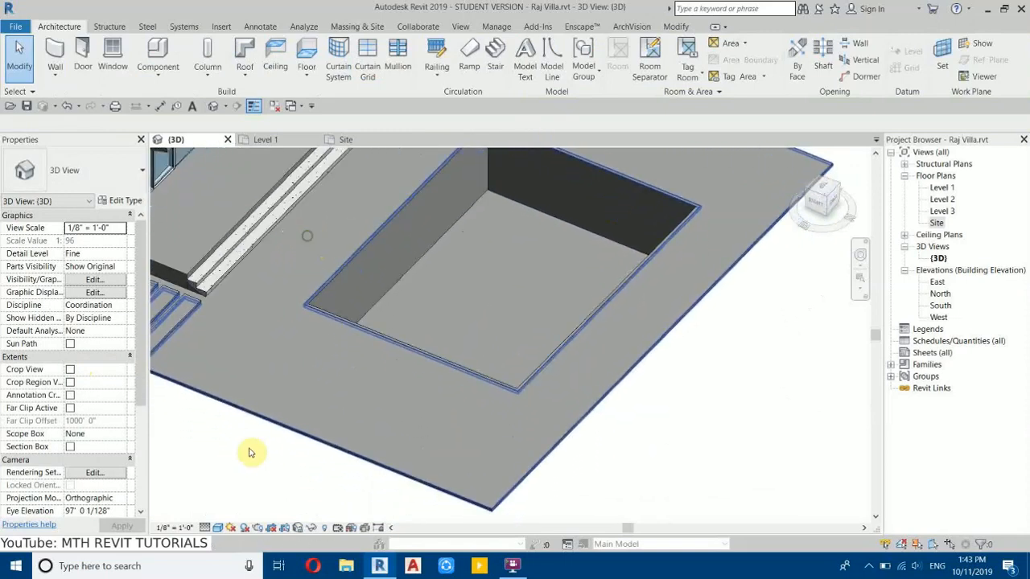
Step: Edit the site floor's boundary in the Site plan, adding a rectangle offset 1' 6" outward from the basin opening
left_click(552, 448)
left_click(548, 76)
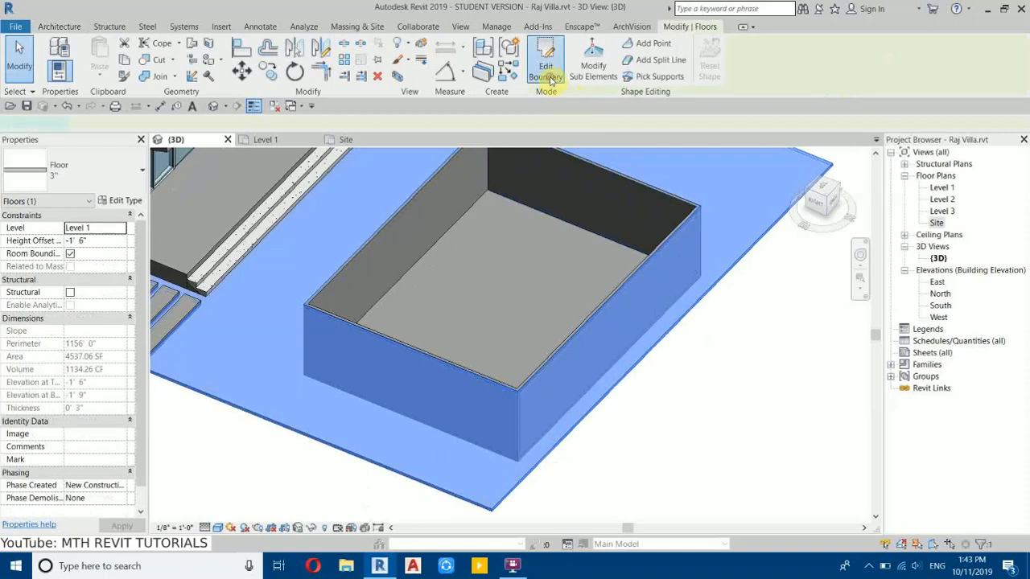
left_click(359, 140)
left_click(654, 45)
scroll(621, 314, "down", 2)
left_click(354, 206)
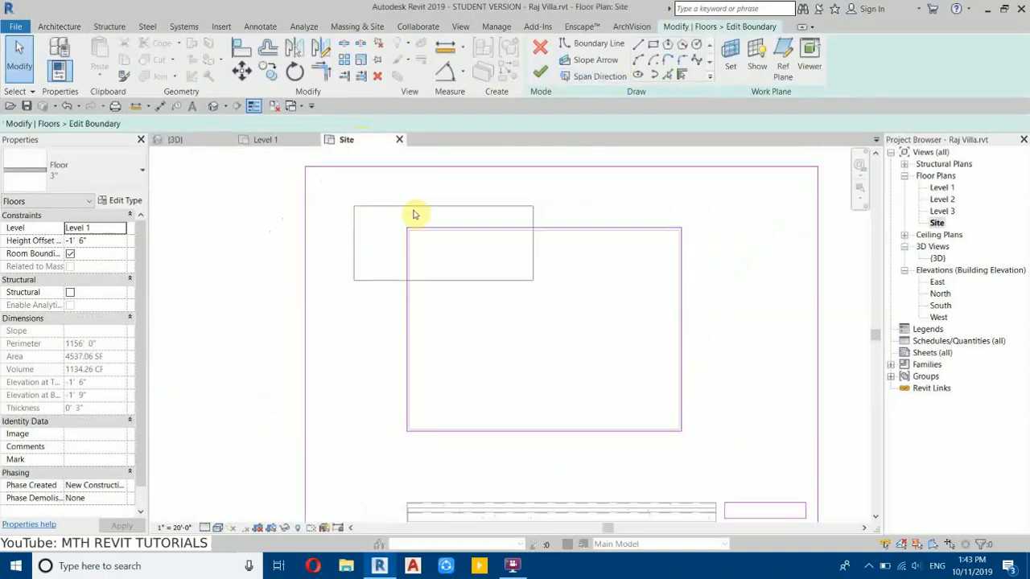
left_click(654, 45)
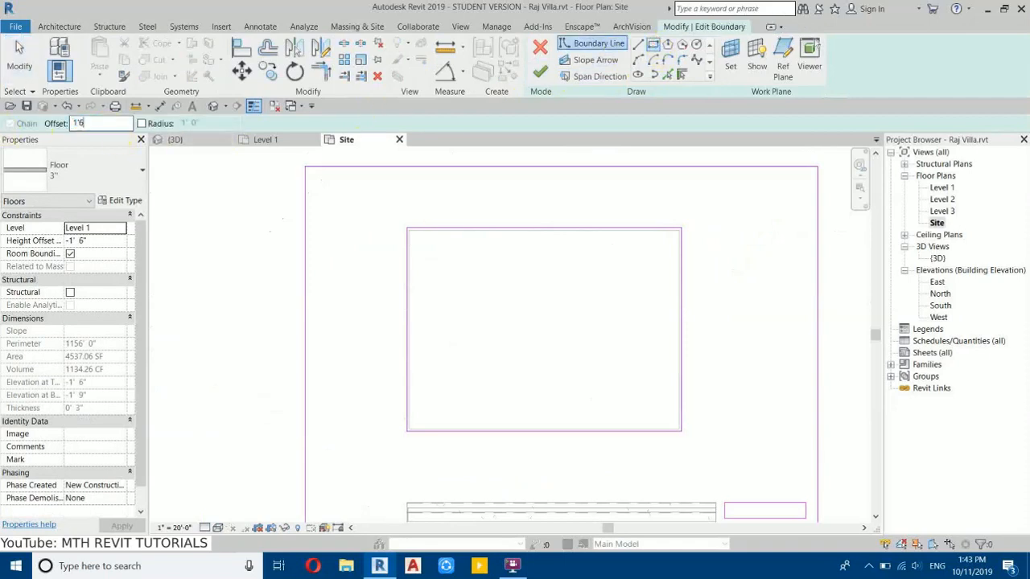
left_click(406, 226)
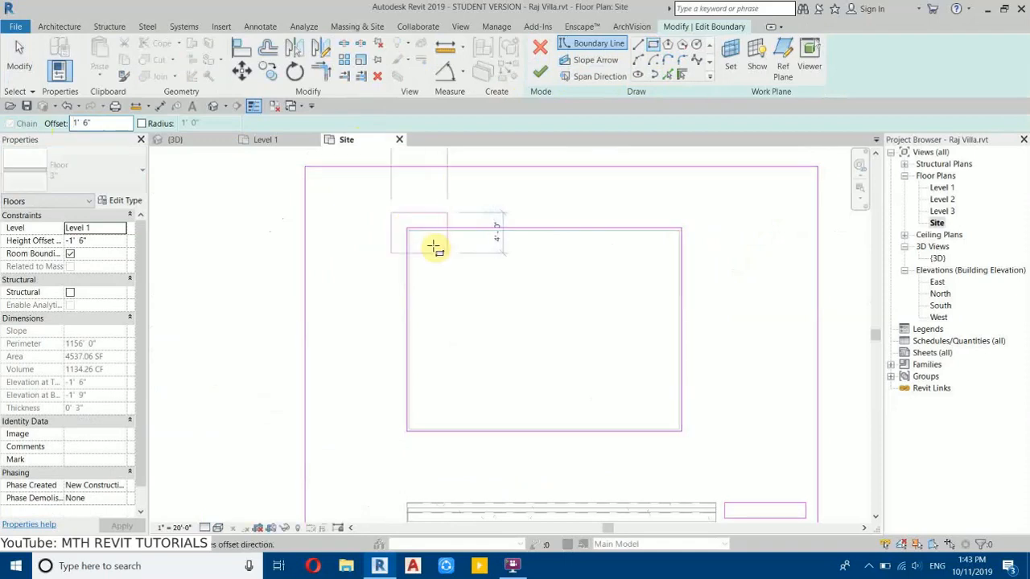
left_click(682, 427)
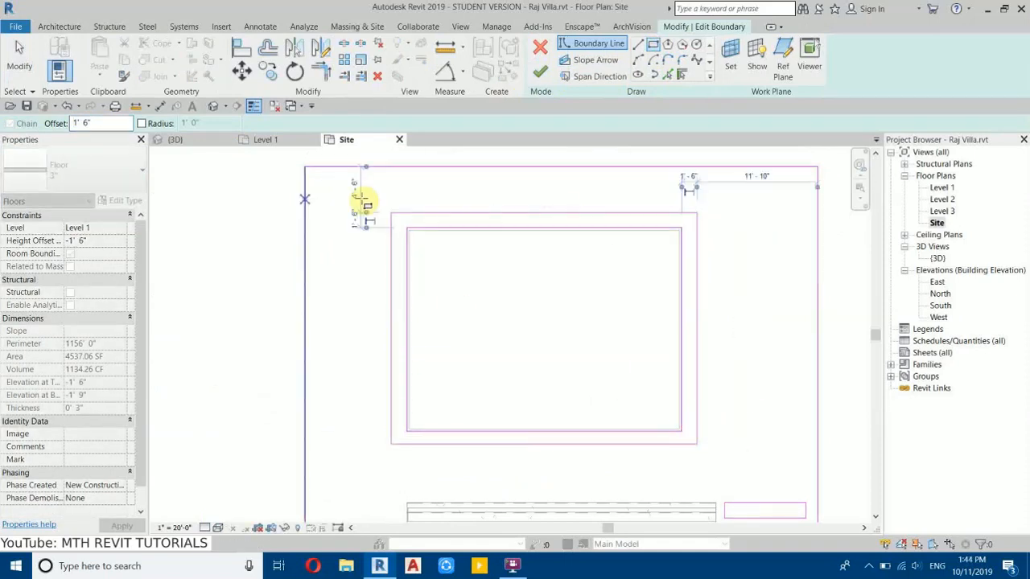
key("Escape")
key("Escape")
Step: Delete the original boundary loop around the basin opening and finish the site floor's boundary edit
scroll(410, 234, "up", 2)
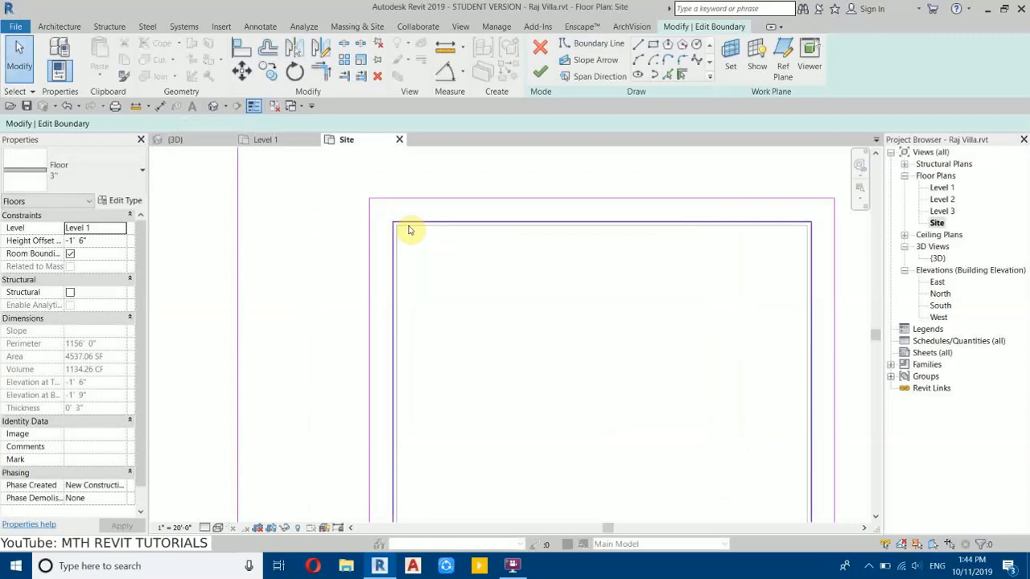
key("Tab")
left_click(409, 229)
left_click(377, 76)
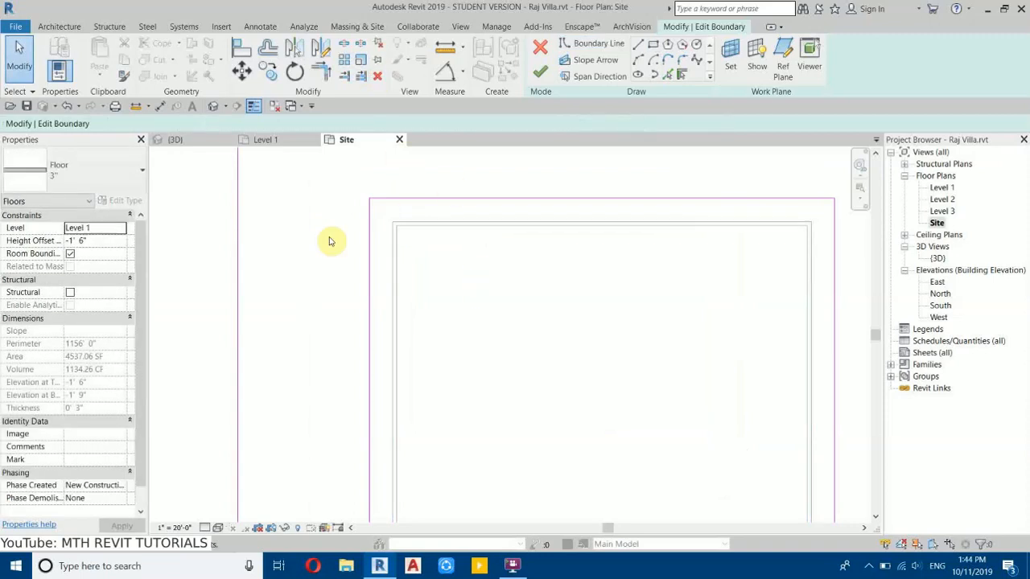
scroll(374, 208, "down", 2)
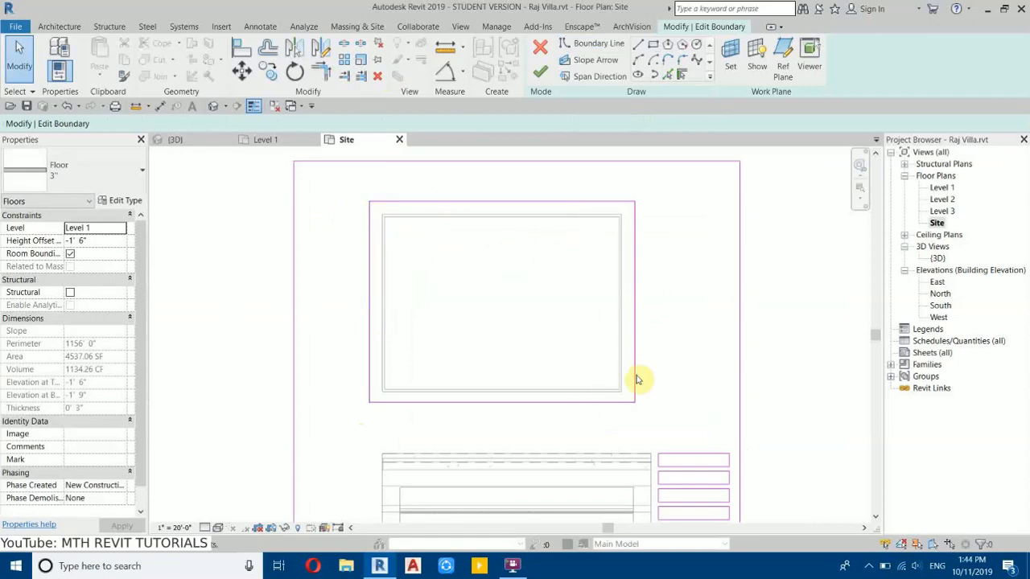
middle_click_drag(483, 249, 420, 319)
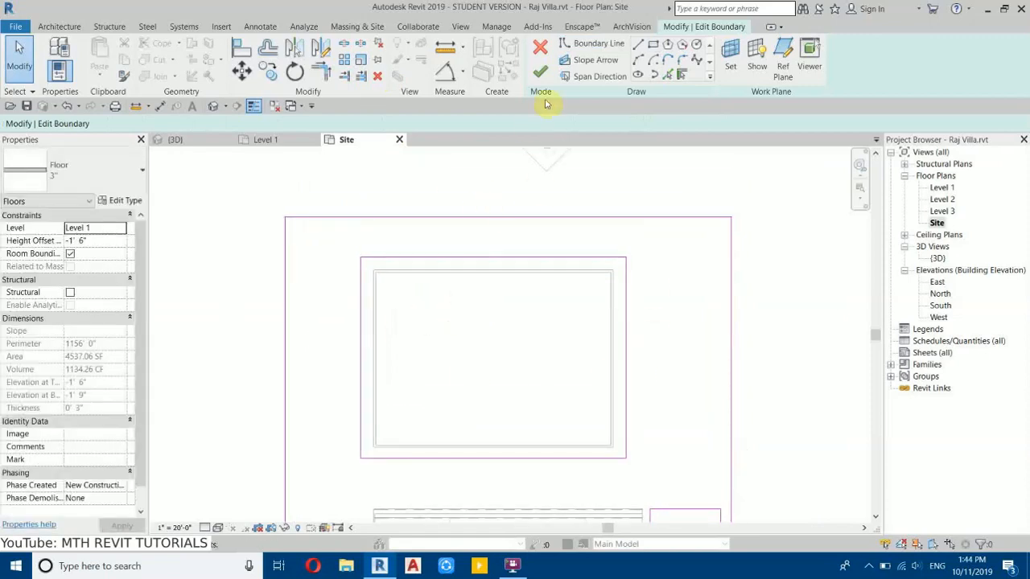
left_click(543, 71)
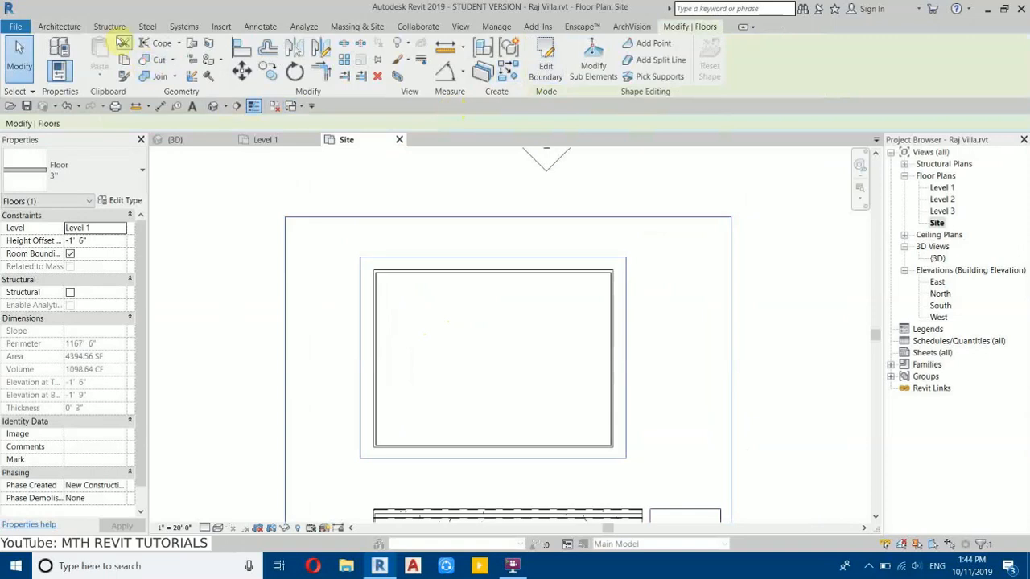
Step: Start a 6" Stepping Stone floor and sketch two rectangles, along the widened site-floor opening and the basin walls' outer edge
middle_click_drag(761, 352, 662, 261)
left_click(600, 425)
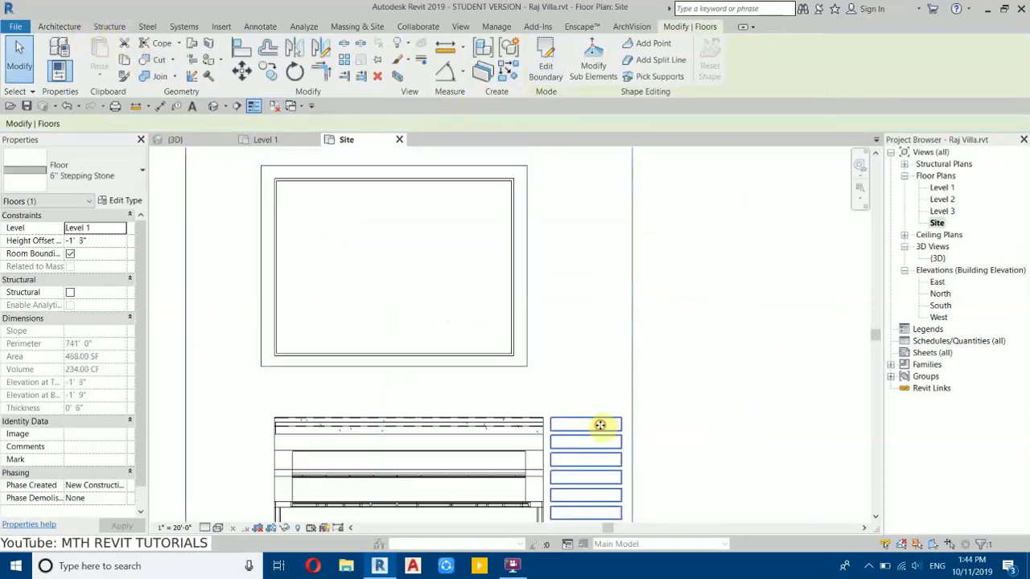
left_click(510, 75)
middle_click_drag(287, 207, 363, 245)
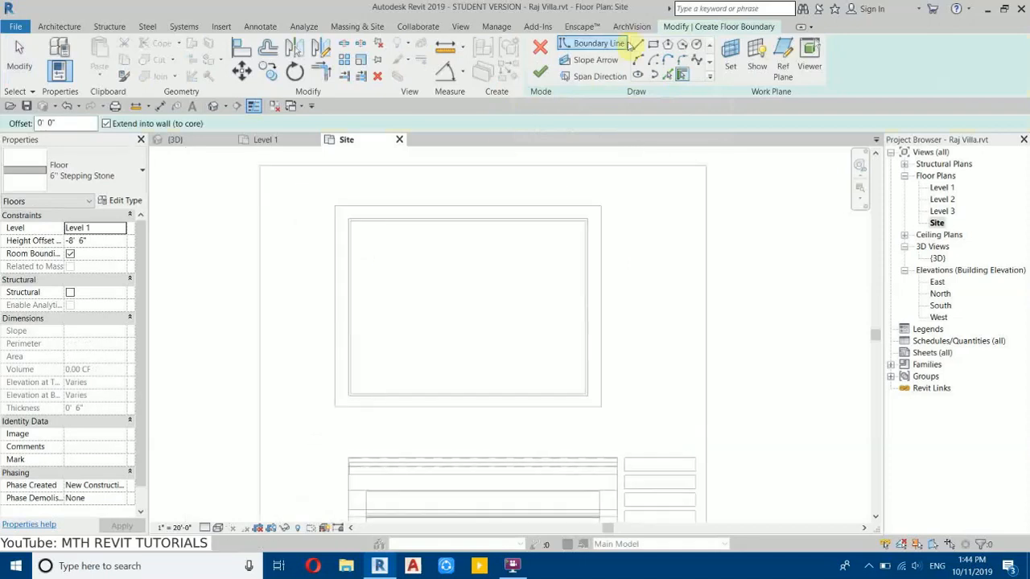
left_click(654, 44)
left_click(600, 206)
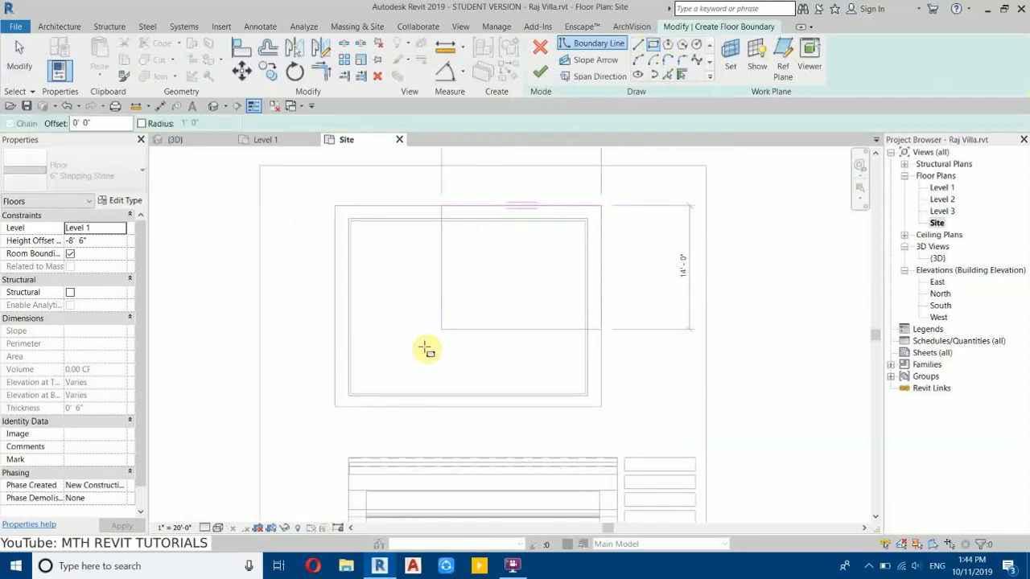
left_click(335, 406)
scroll(552, 201, "up", 2)
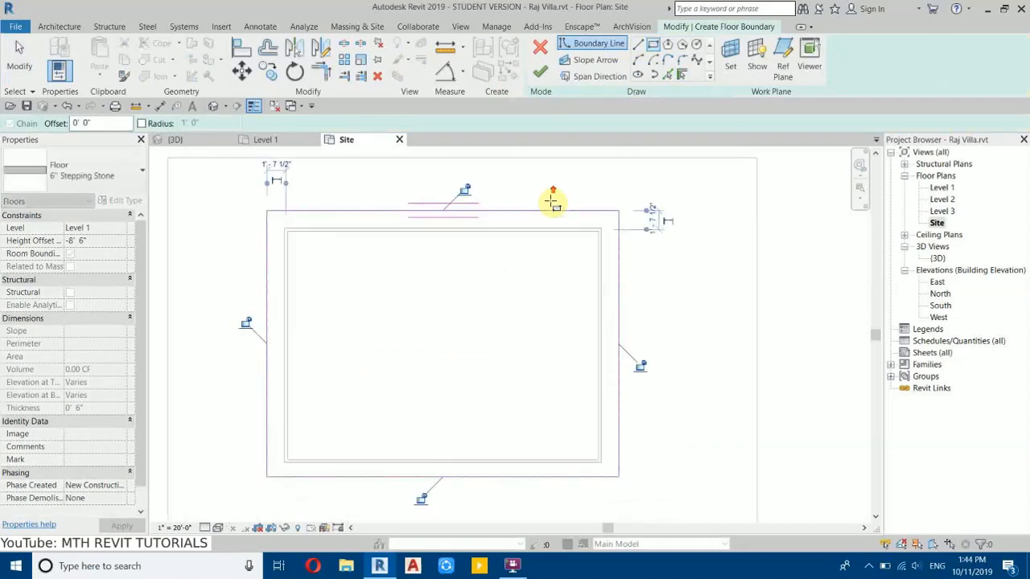
left_click(604, 227)
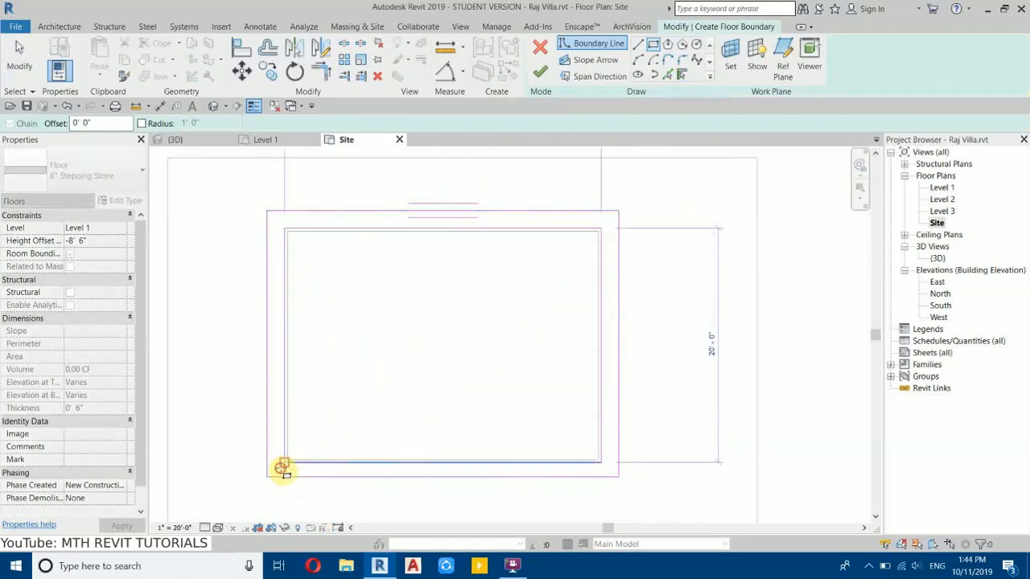
left_click(284, 467)
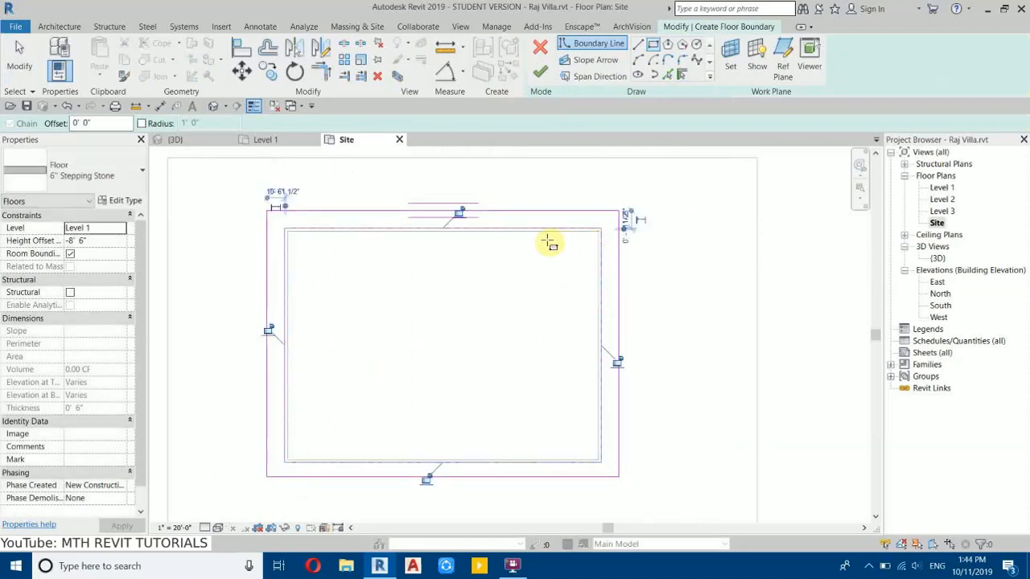
Step: Set the basin border floor's height offset to -1' 6" and finish its sketch
left_click(98, 241)
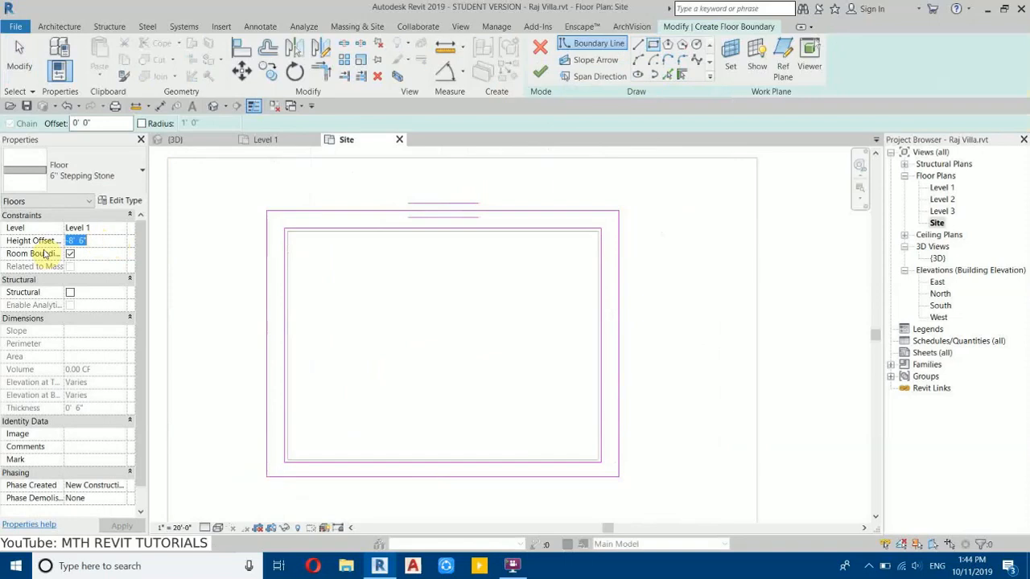
type("-")
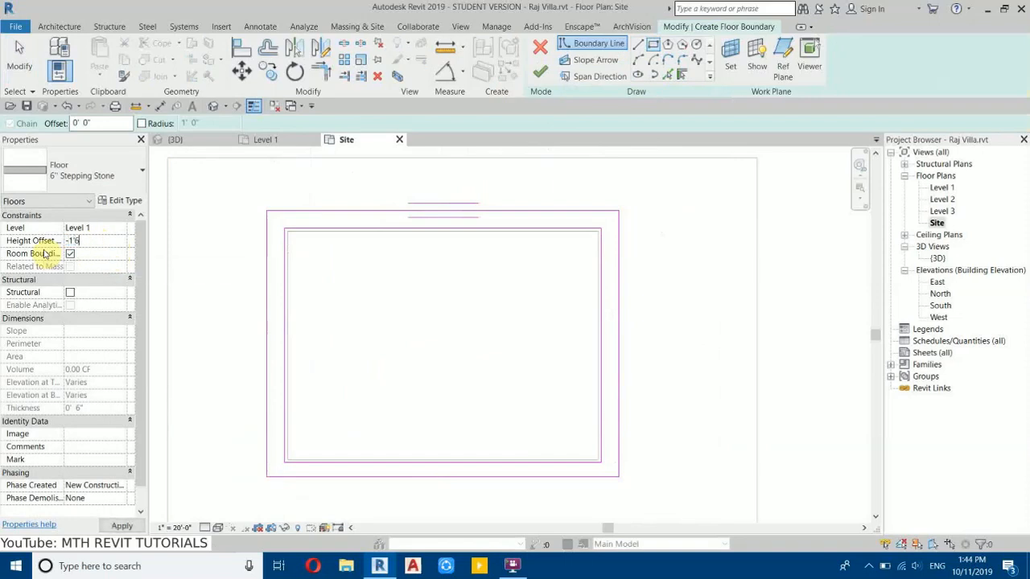
left_click(539, 75)
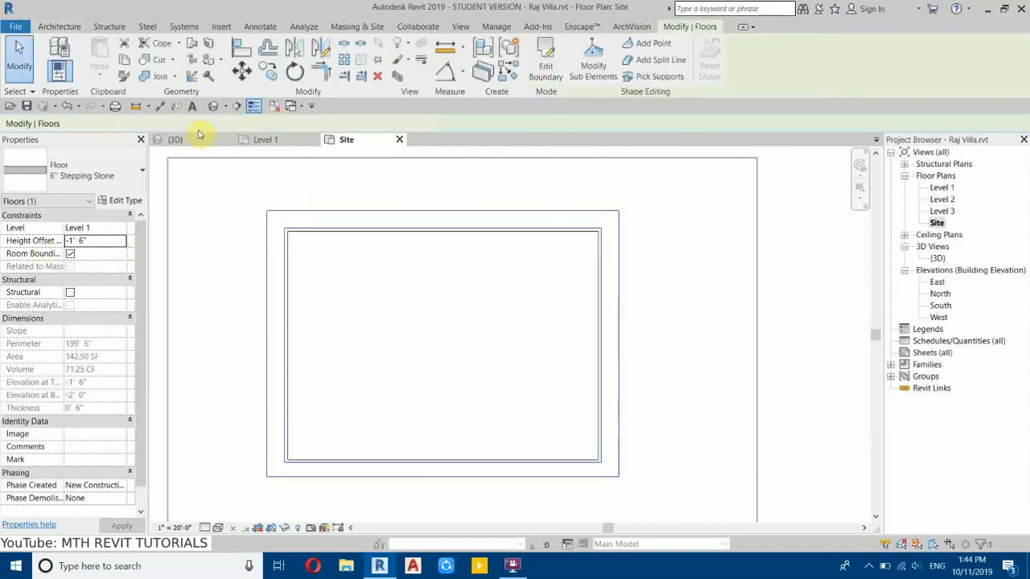
Step: Raise the 6" Stepping Stone border around the basin by changing its height offset, and check its inner corner in 3D
left_click(189, 141)
key("Escape")
scroll(662, 165, "up", 2)
middle_click_drag(269, 278, 828, 487)
middle_click_drag(563, 200, 372, 305)
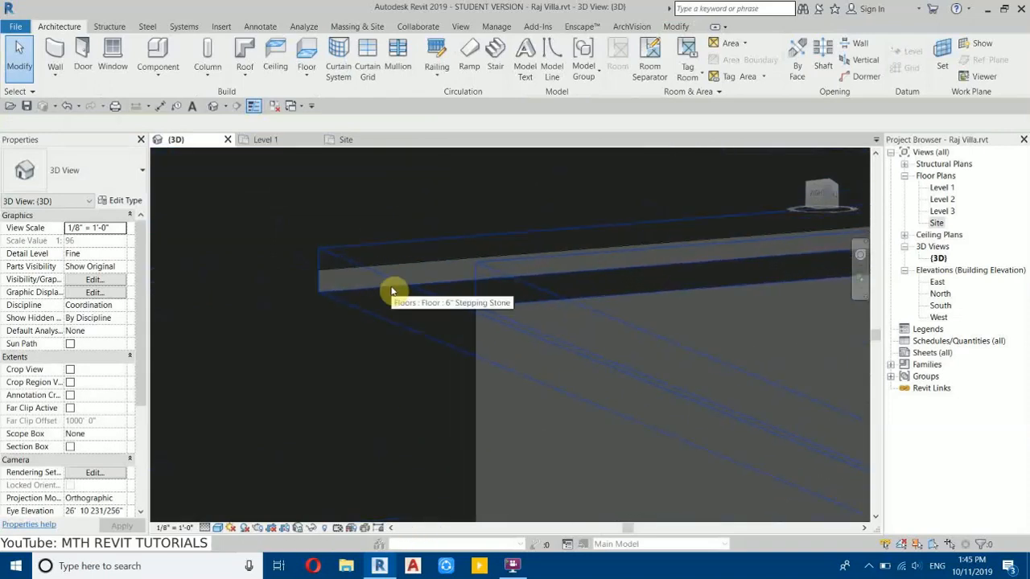
left_click(393, 292)
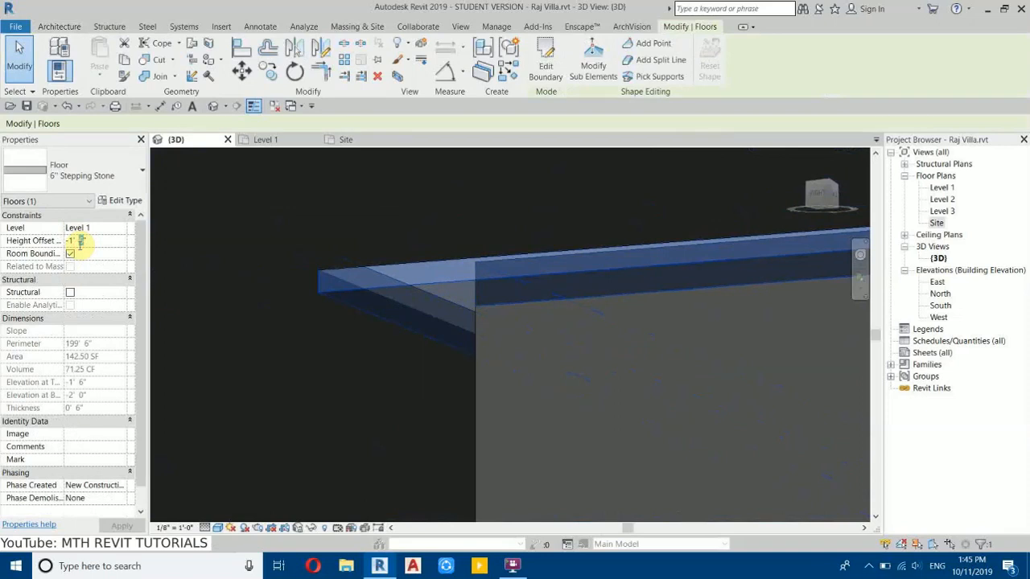
middle_click_drag(292, 281, 378, 421, "shift")
key("Escape")
middle_click_drag(397, 457, 435, 290, "shift")
scroll(445, 238, "up", 4)
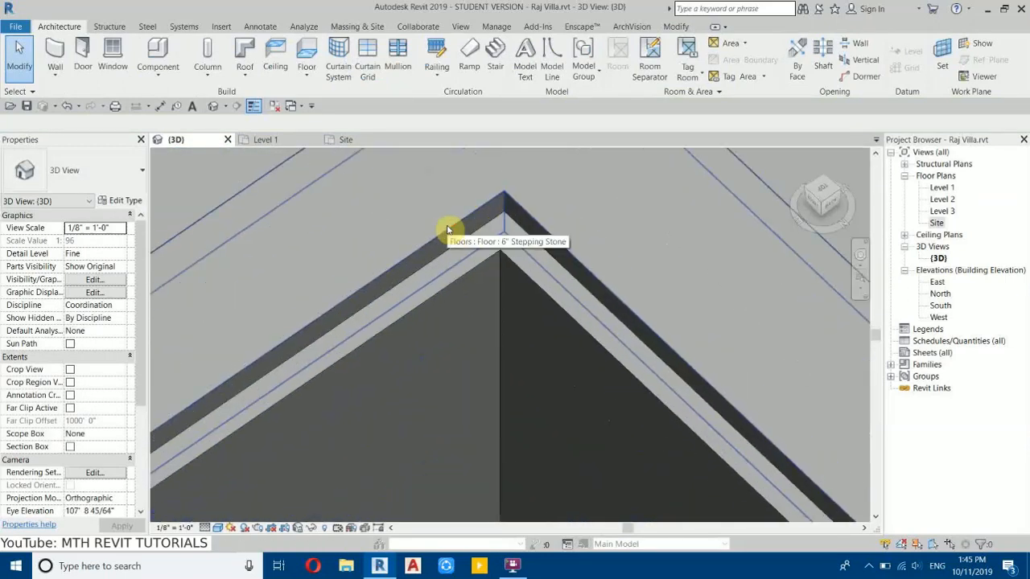
Step: Open the 6" Stepping Stone border floor's boundary for editing and switch to the Site plan
scroll(607, 204, "down", 4)
middle_click_drag(608, 204, 509, 252, "shift")
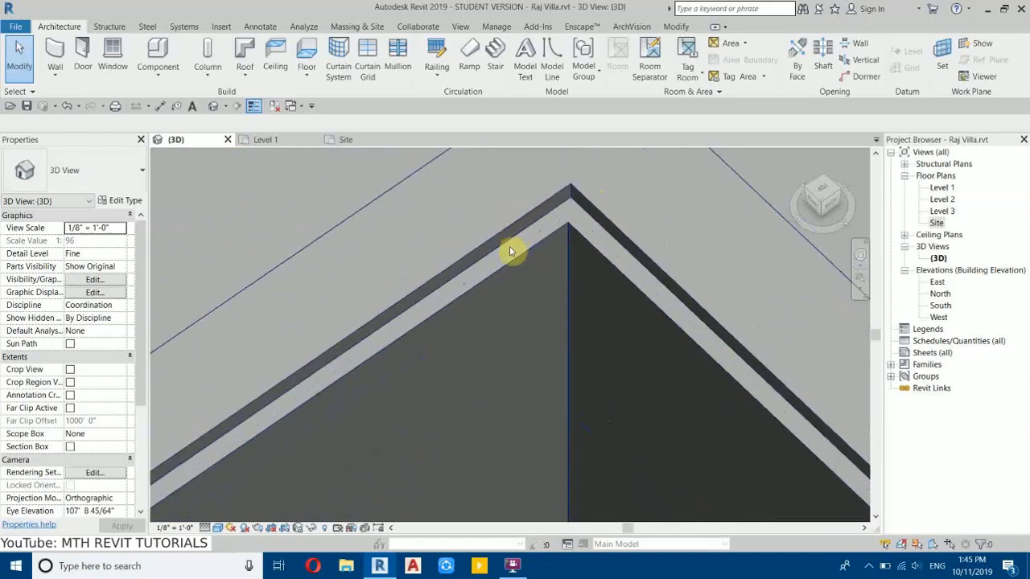
left_click(596, 211)
left_click(547, 60)
left_click(359, 140)
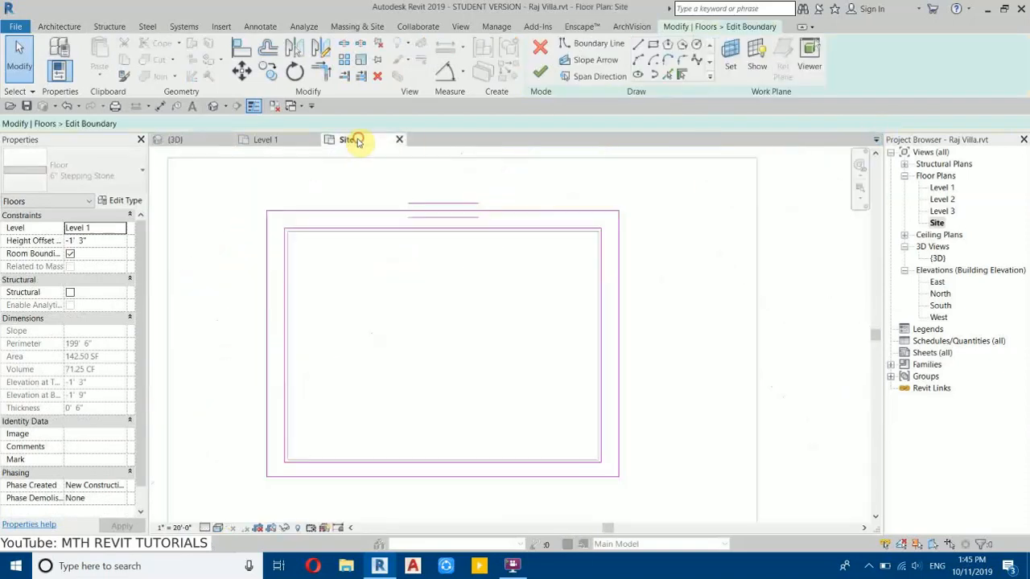
Step: Move the inner boundary lines of the border floor from the basin walls' outer edge onto the walls' inner faces
scroll(455, 230, "up", 3)
scroll(613, 218, "down", 2)
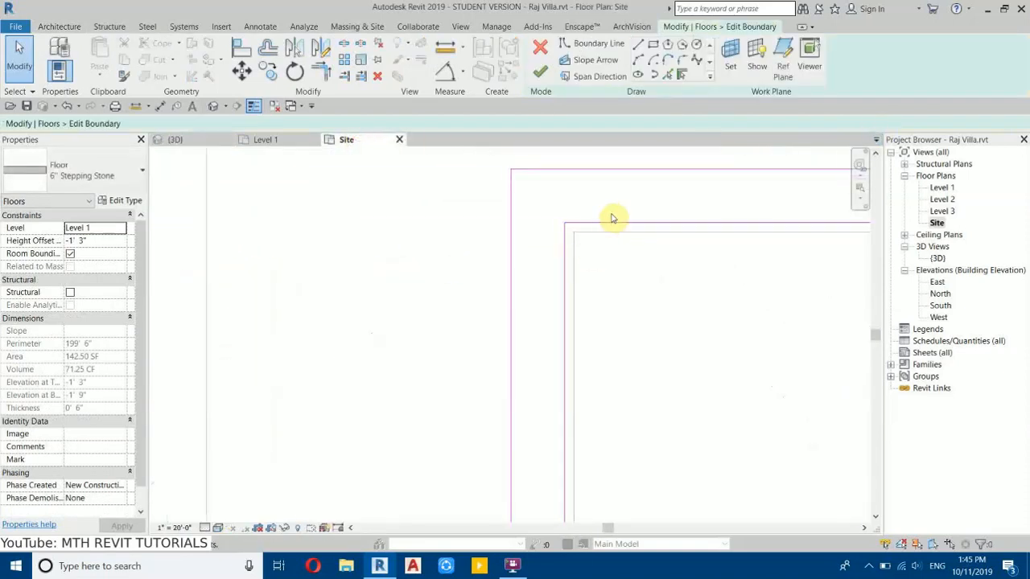
left_click(566, 274)
mouse_move(568, 276)
left_mouse_down()
mouse_move(597, 278)
mouse_move(574, 281)
left_mouse_up()
scroll(750, 341, "down", 3)
middle_click_drag(749, 341, 507, 84)
scroll(466, 429, "up", 4)
mouse_move(442, 428)
left_mouse_down()
mouse_move(430, 409)
mouse_move(427, 422)
left_mouse_up()
scroll(420, 386, "down", 3)
middle_click_drag(581, 278, 246, 345)
scroll(480, 278, "up", 3)
left_click(503, 262)
left_click(569, 276)
mouse_move(570, 274)
left_mouse_down()
mouse_move(512, 279)
mouse_move(561, 279)
left_mouse_up()
scroll(708, 334, "down", 3)
left_click(699, 346)
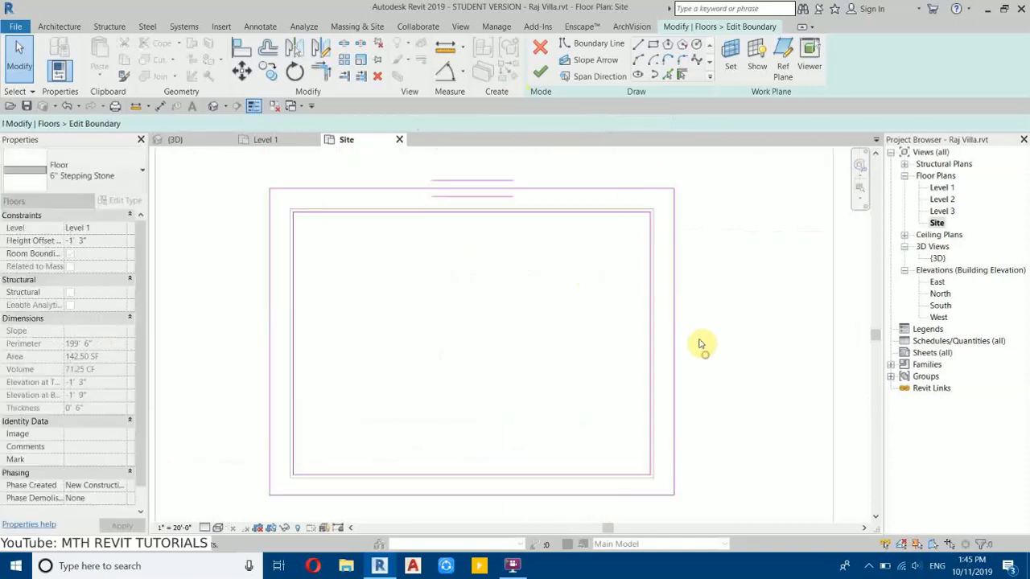
Step: Finish the border floor's boundary edit and check in 3D how it covers the basin wall tops
left_click(539, 72)
left_click(200, 142)
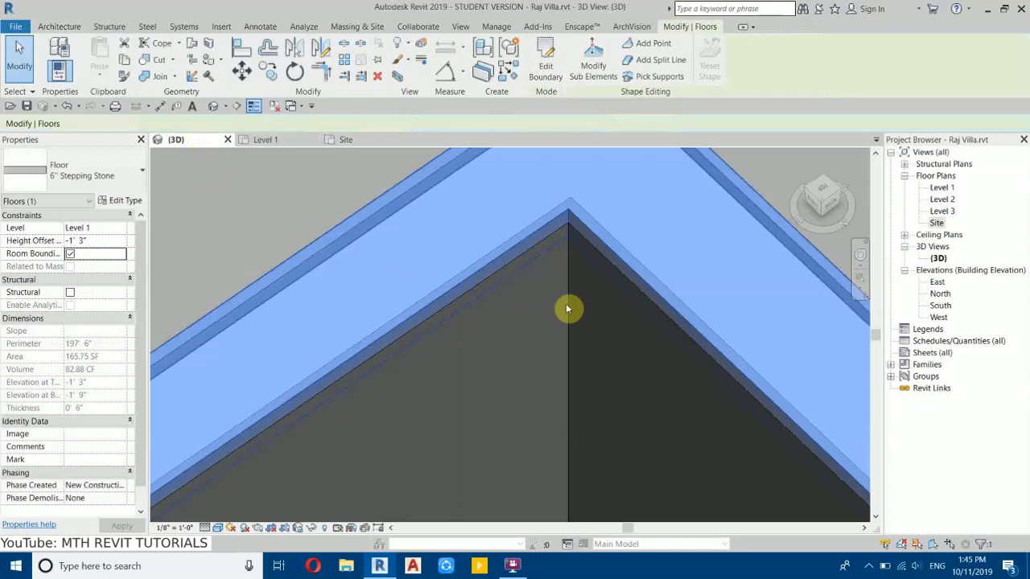
left_click(596, 178)
scroll(595, 179, "up", 2)
scroll(636, 233, "down", 4)
scroll(526, 260, "down", 3)
middle_click_drag(617, 335, 644, 234)
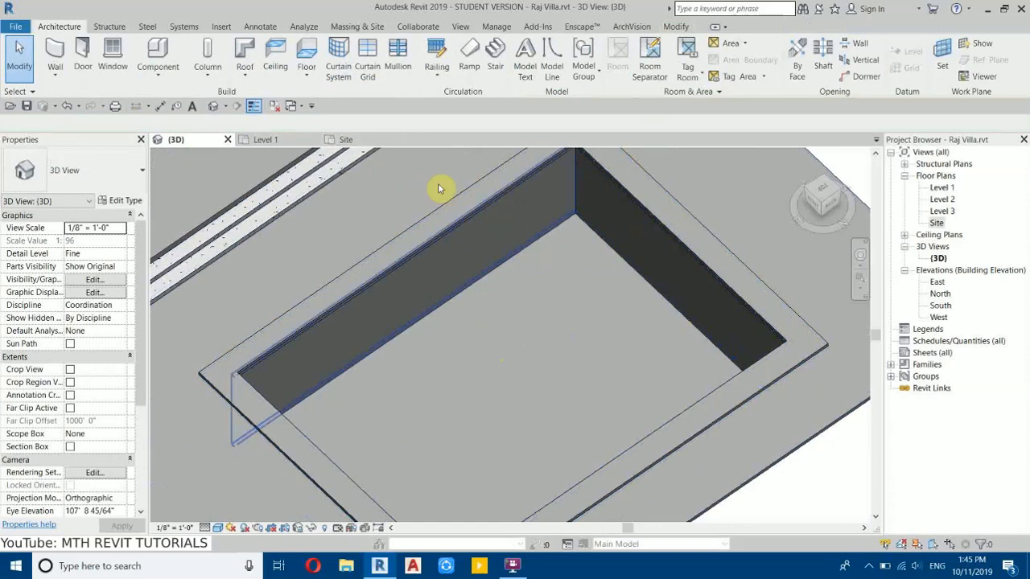
Step: Start a rectangular floor sketch in the Site plan and duplicate the 6" Stepping Stone type as 3" Water
left_click(366, 147)
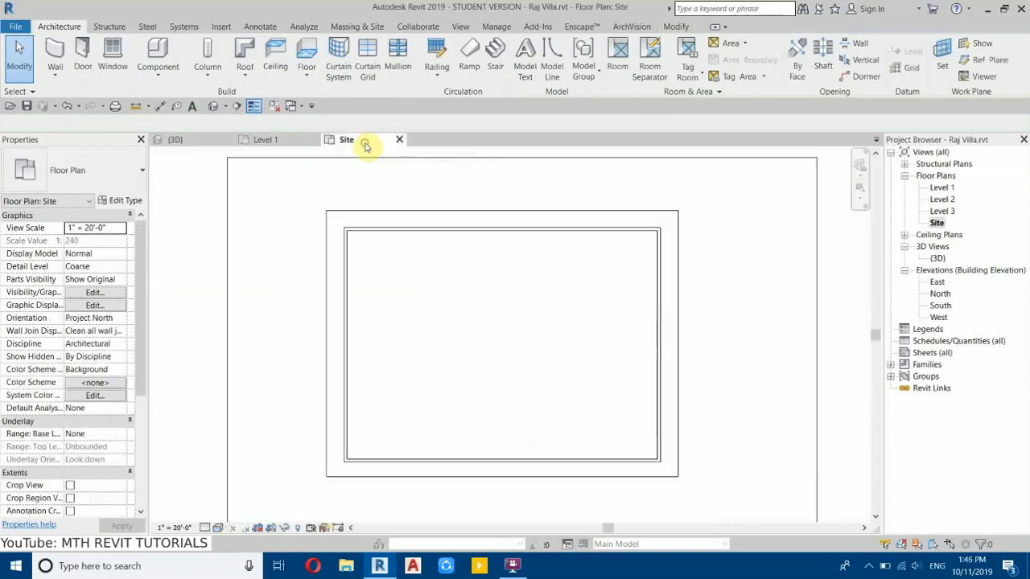
middle_click_drag(486, 242, 432, 202)
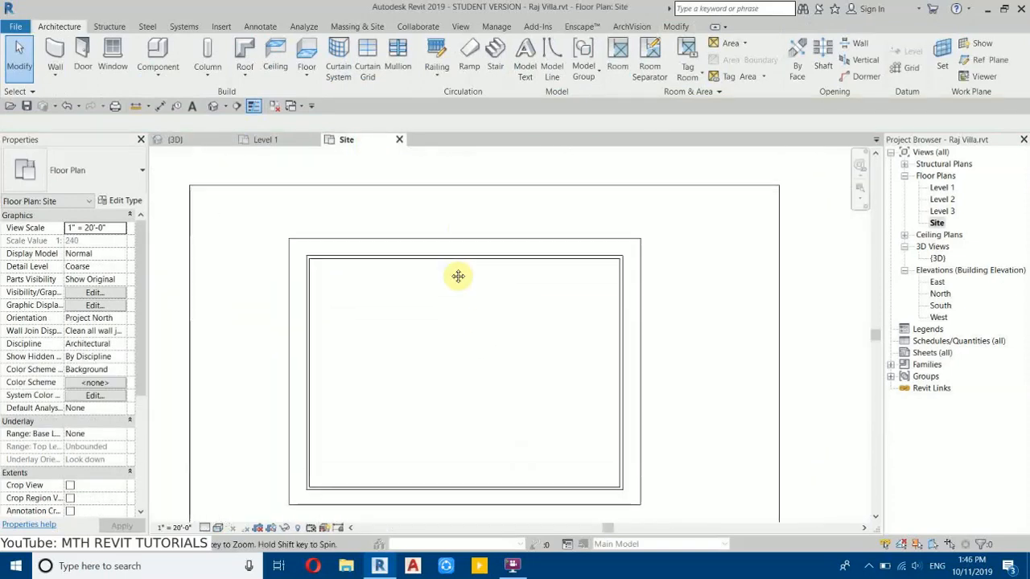
left_click(307, 52)
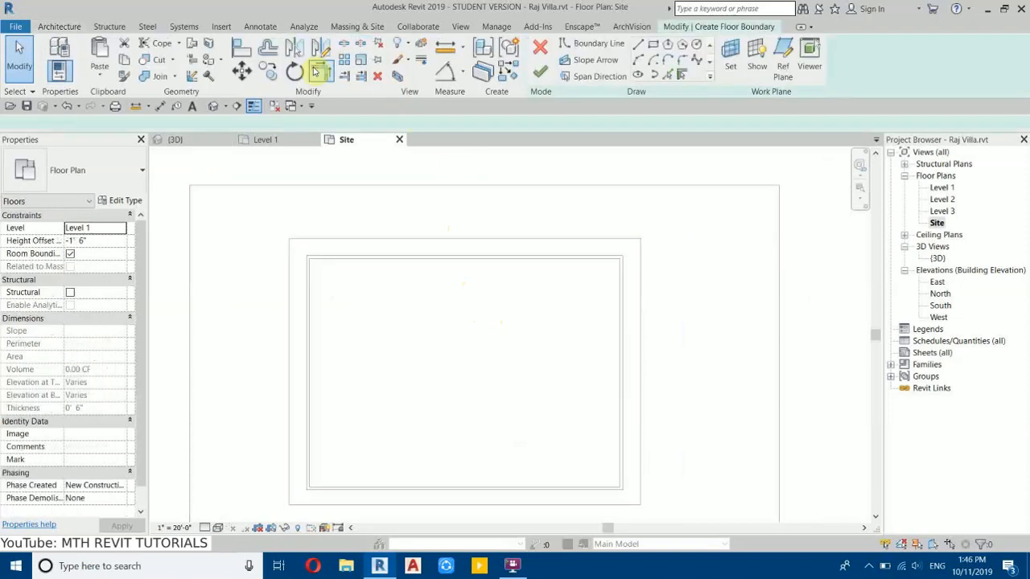
left_click(653, 47)
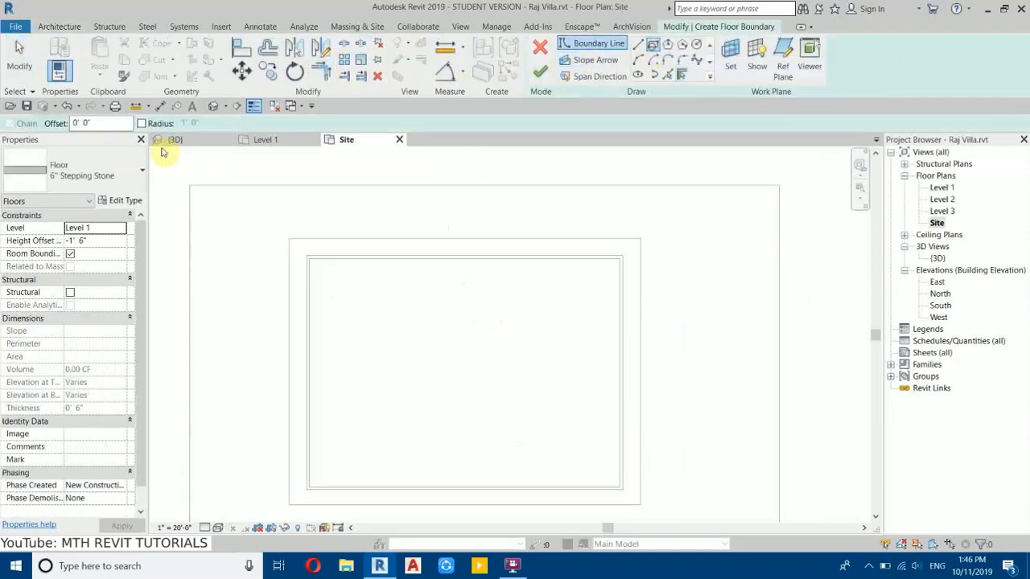
left_click(121, 200)
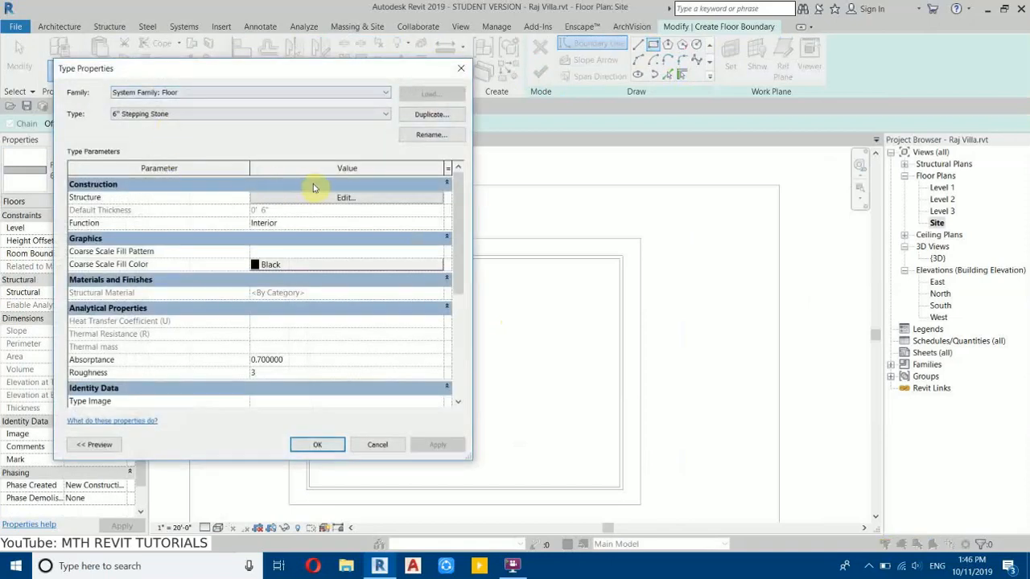
left_click_drag(380, 66, 387, 40)
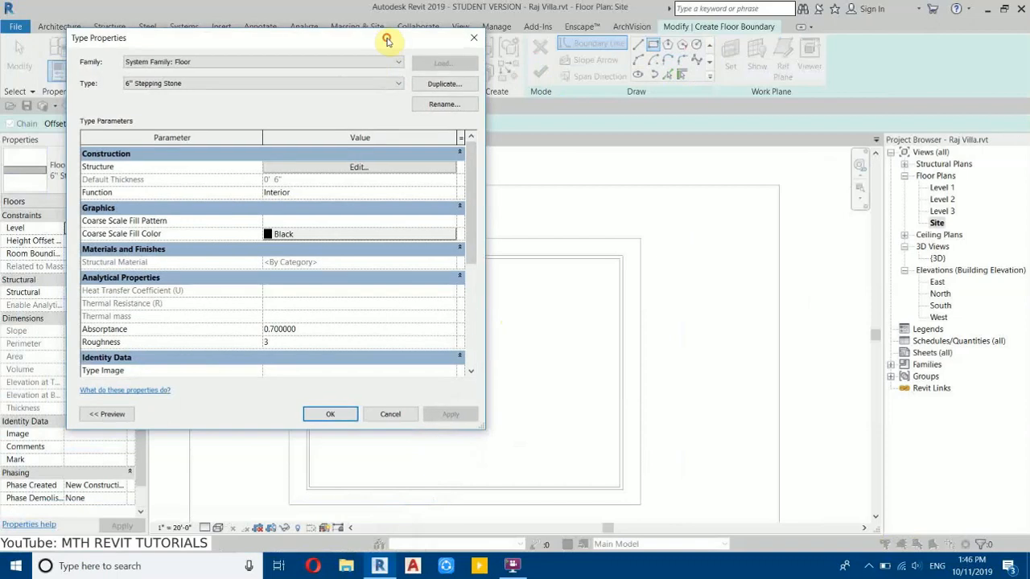
left_click(447, 83)
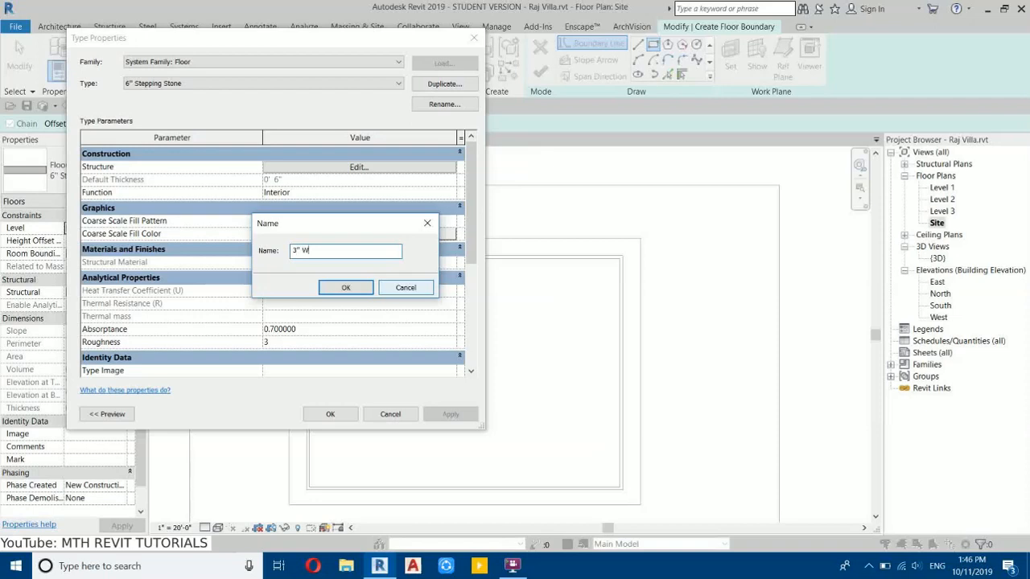
left_click(348, 288)
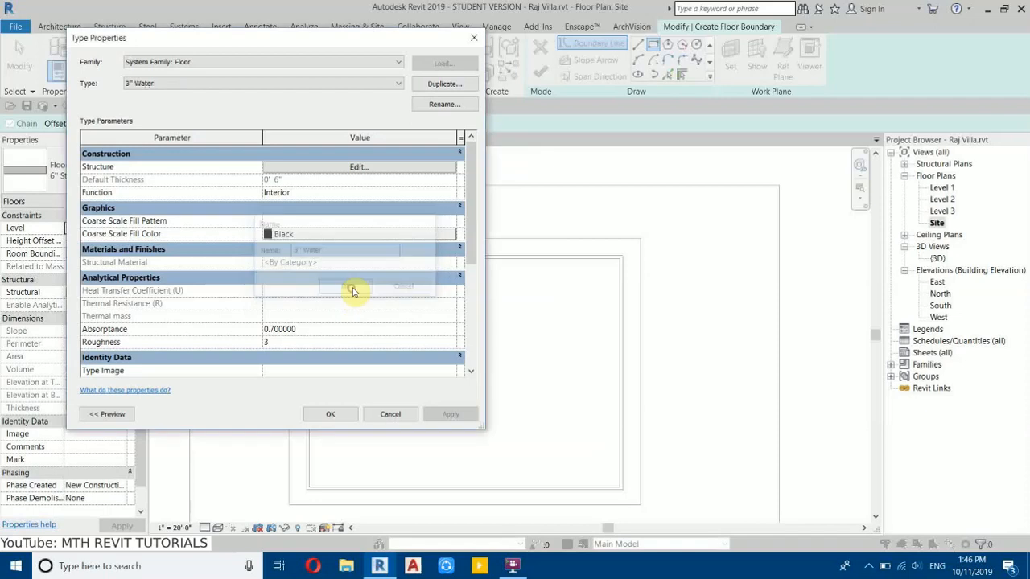
Step: Set the structure layer thickness of the 3" Water floor type to 3" and accept the type properties
left_click(380, 169)
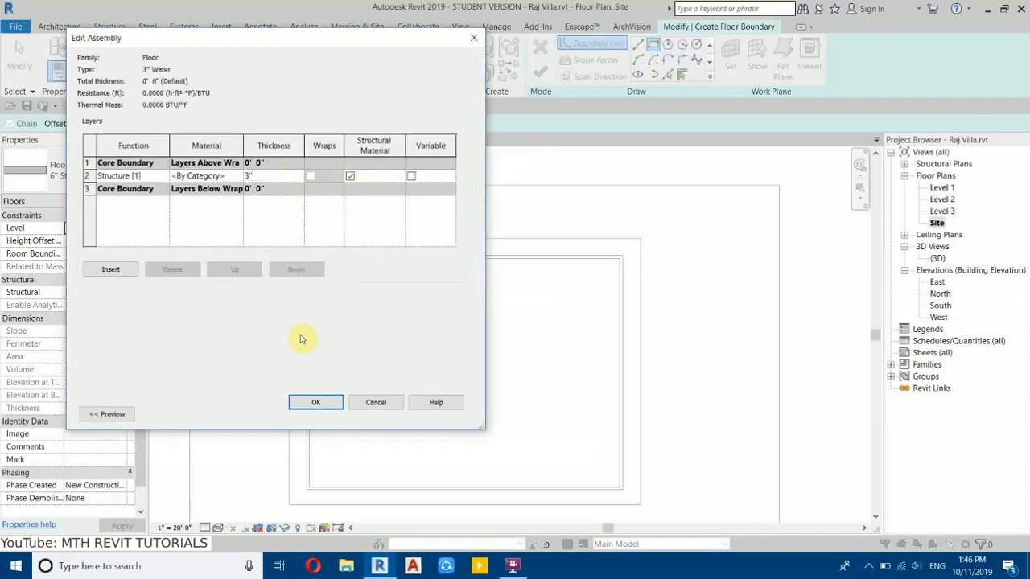
left_click(312, 400)
left_click(329, 414)
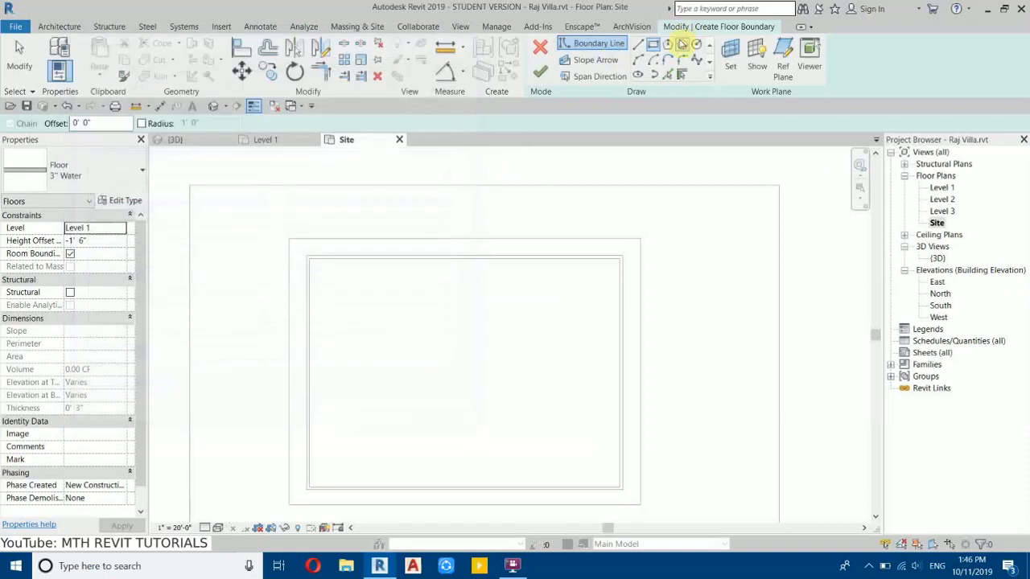
Step: Sketch the water floor as a rectangle along the basin walls' inner faces, close the inactive views and finish the sketch
left_click(620, 258)
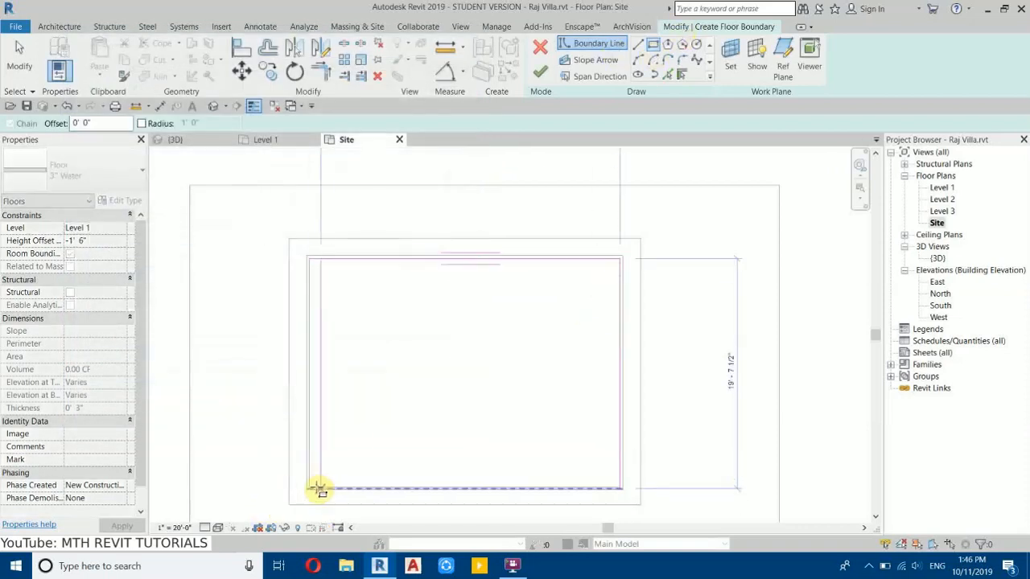
left_click(309, 486)
left_click(273, 106)
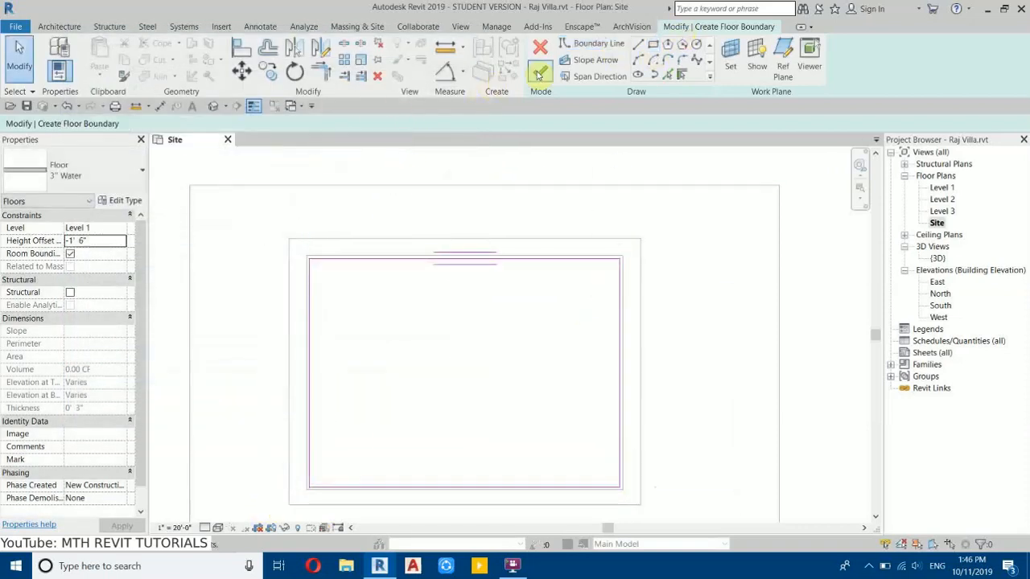
Step: Select the 3" Water floor in the 3D view and set its height offset to -2' 0"
left_click(214, 111)
middle_click_drag(450, 322, 586, 361, "shift")
scroll(586, 361, "up", 6)
left_click(504, 258)
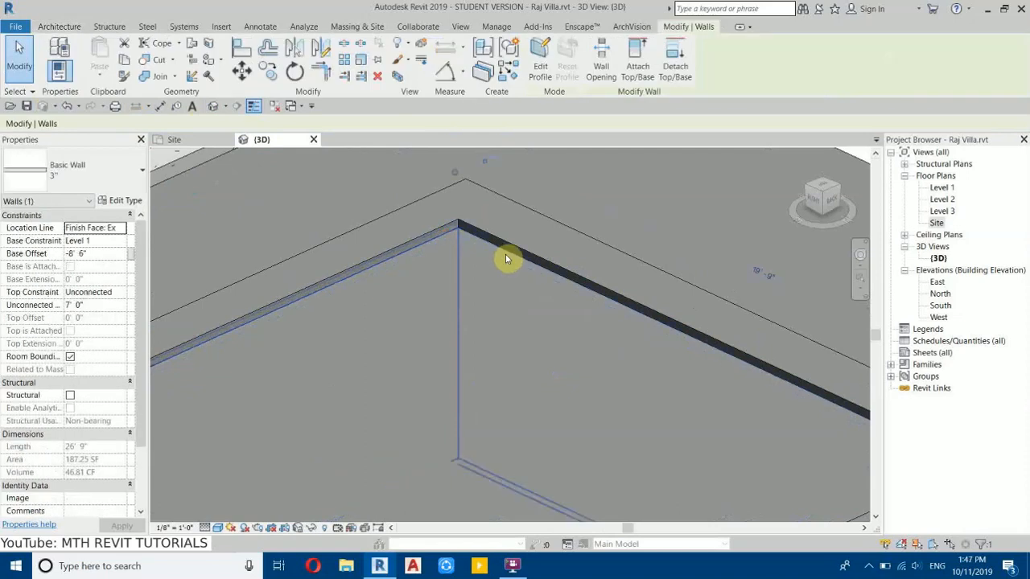
key("Escape")
scroll(466, 322, "down", 5)
left_click(472, 324)
middle_click_drag(472, 324, 578, 344, "shift")
scroll(420, 295, "up", 4)
middle_click_drag(362, 291, 352, 306)
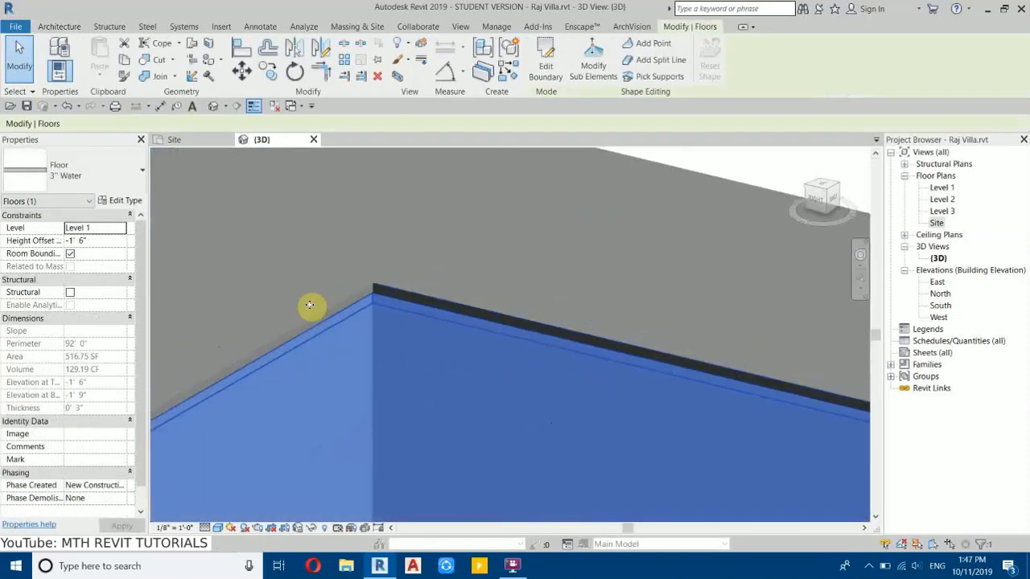
left_click(83, 244)
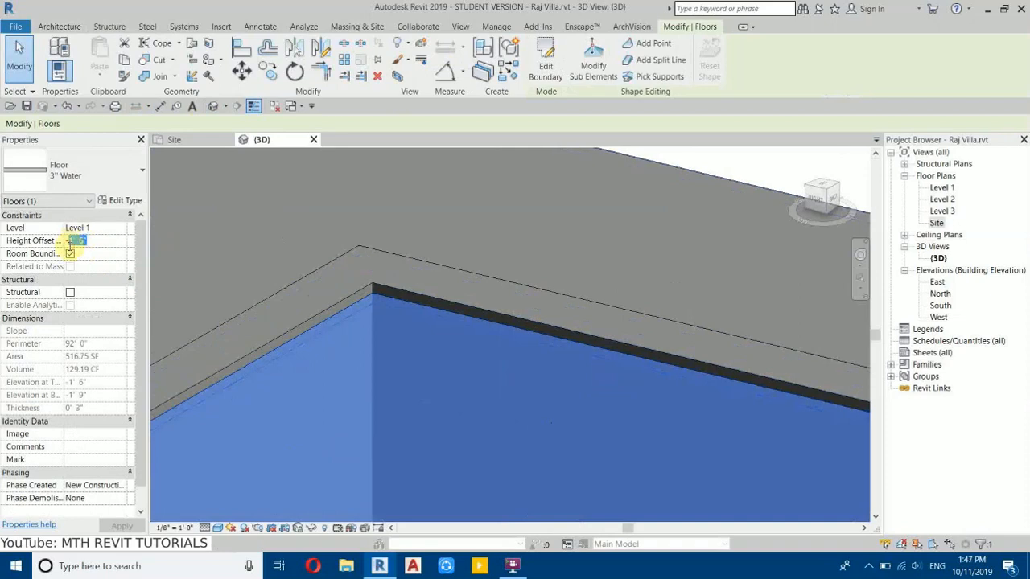
scroll(423, 384, "down", 2)
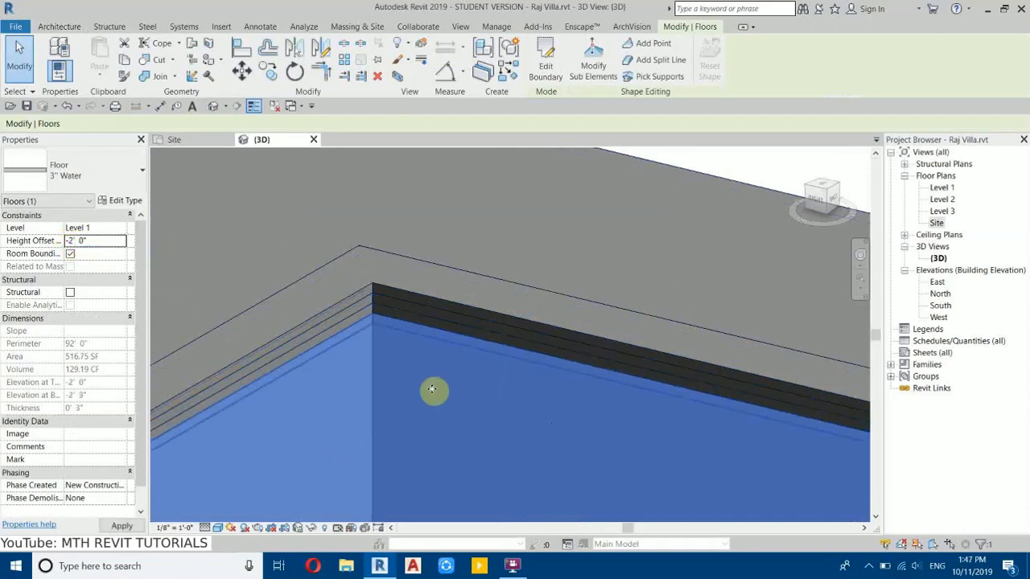
key("Escape")
scroll(470, 284, "down", 4)
middle_click_drag(470, 284, 515, 247, "shift")
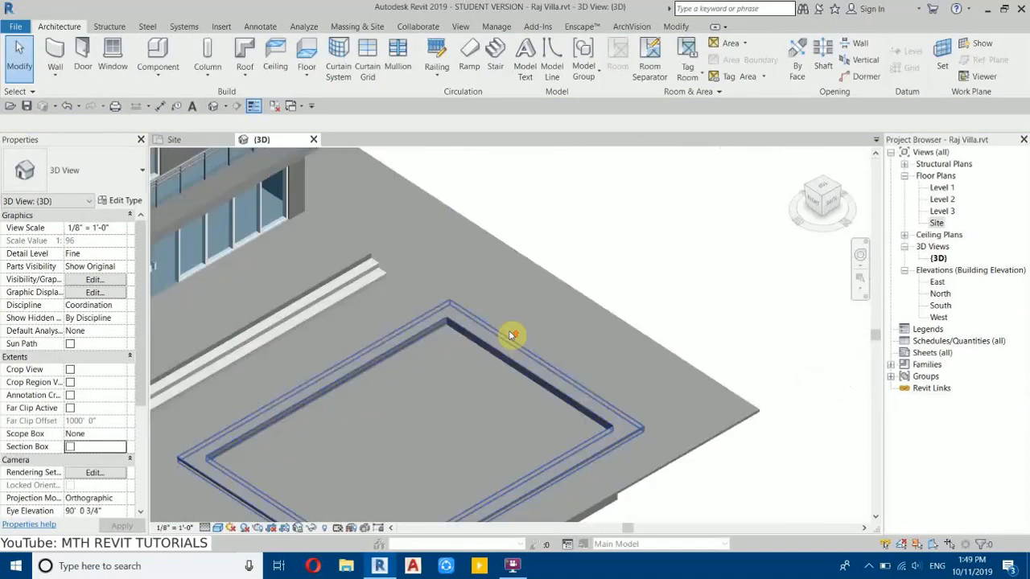
Step: Load the family Stainless_Steel_Pool_Ladder_9054.rfa from the For Tutorials folder into the project
scroll(511, 334, "up", 2)
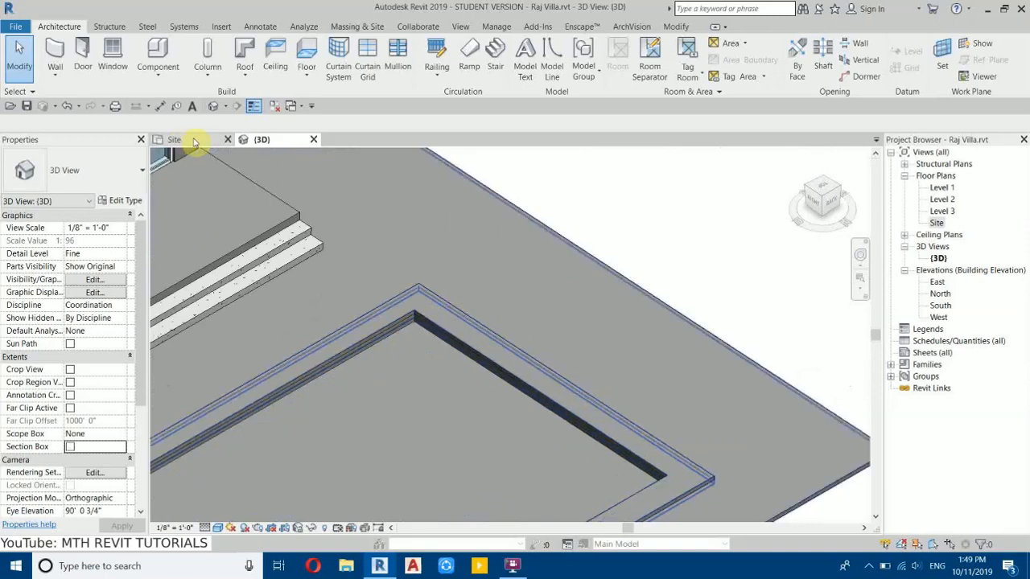
left_click(220, 28)
left_click(477, 69)
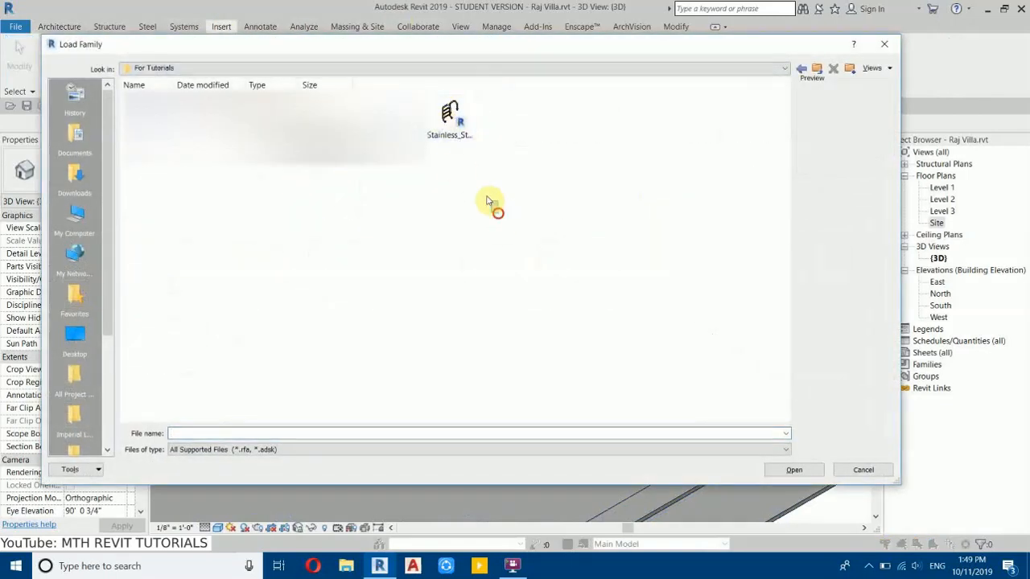
left_click_drag(498, 213, 455, 124)
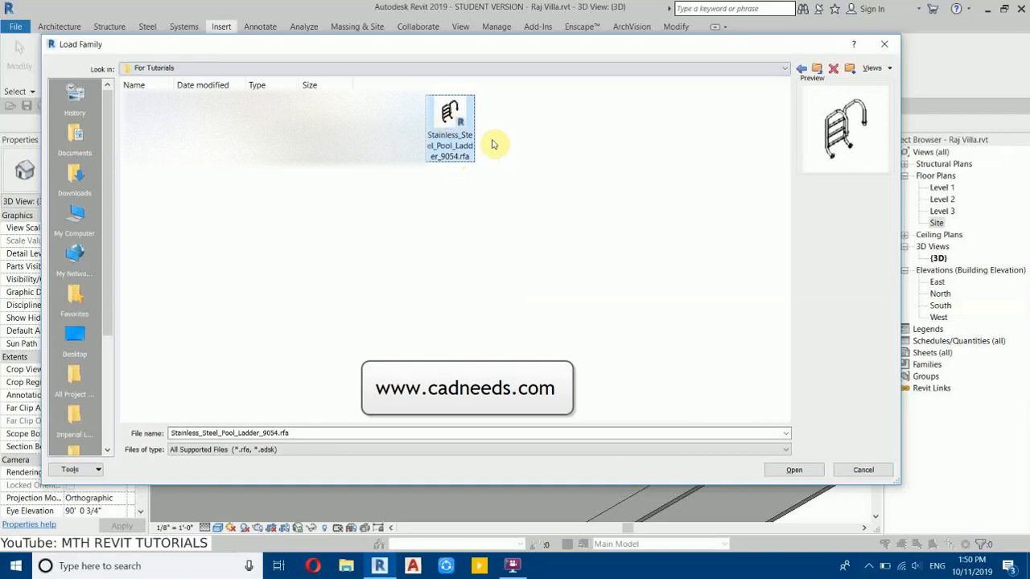
left_click(792, 469)
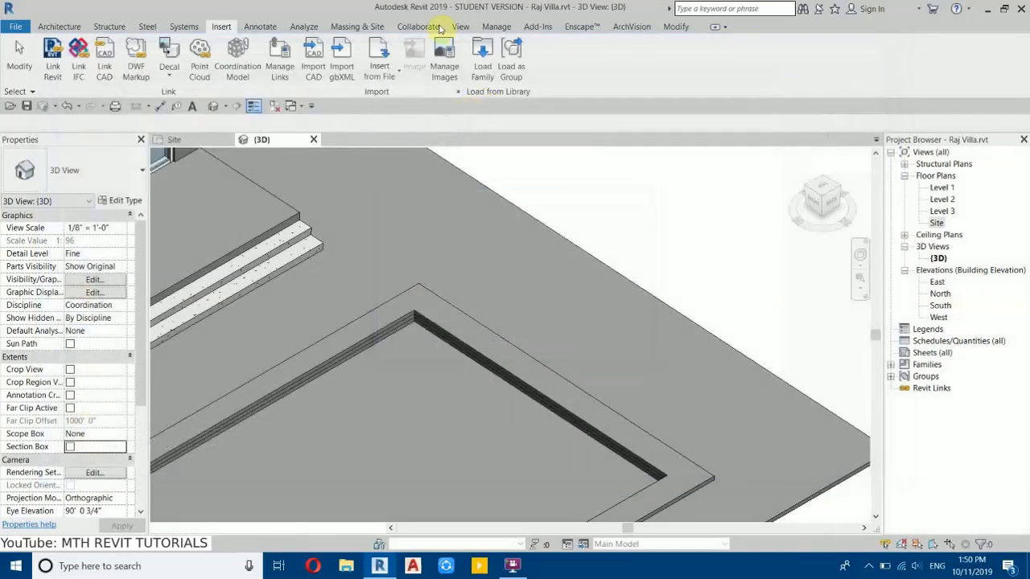
Step: Place the pool ladder in the Site plan on the upper border near the basin's upper-left corner, rotated to reach into the basin
left_click(185, 141)
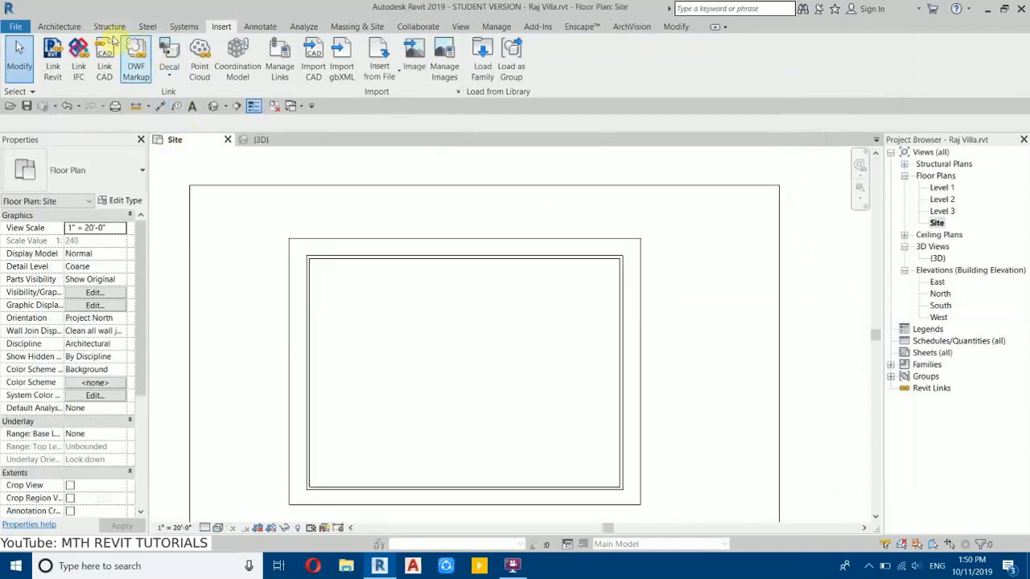
left_click(64, 27)
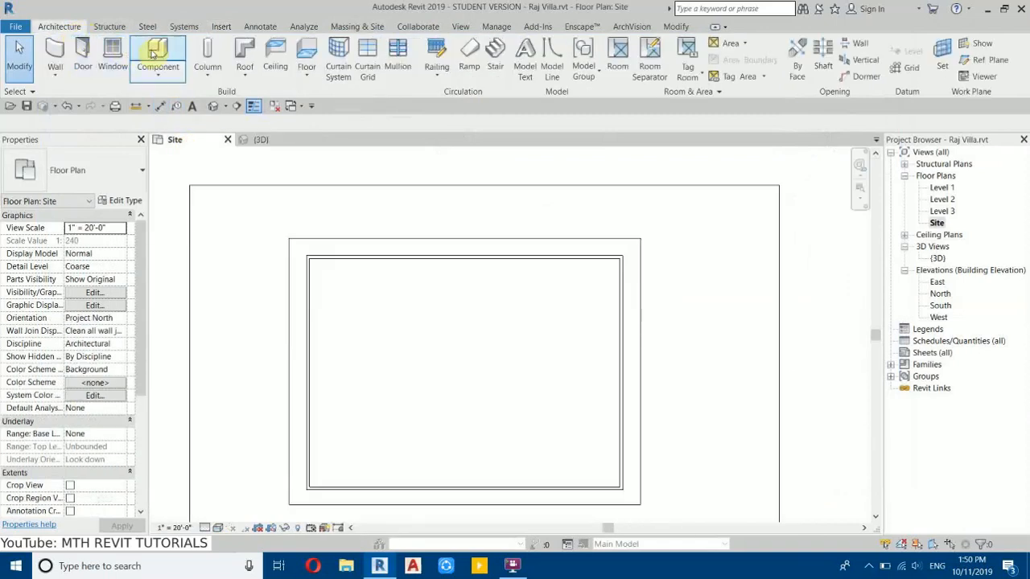
left_click(156, 48)
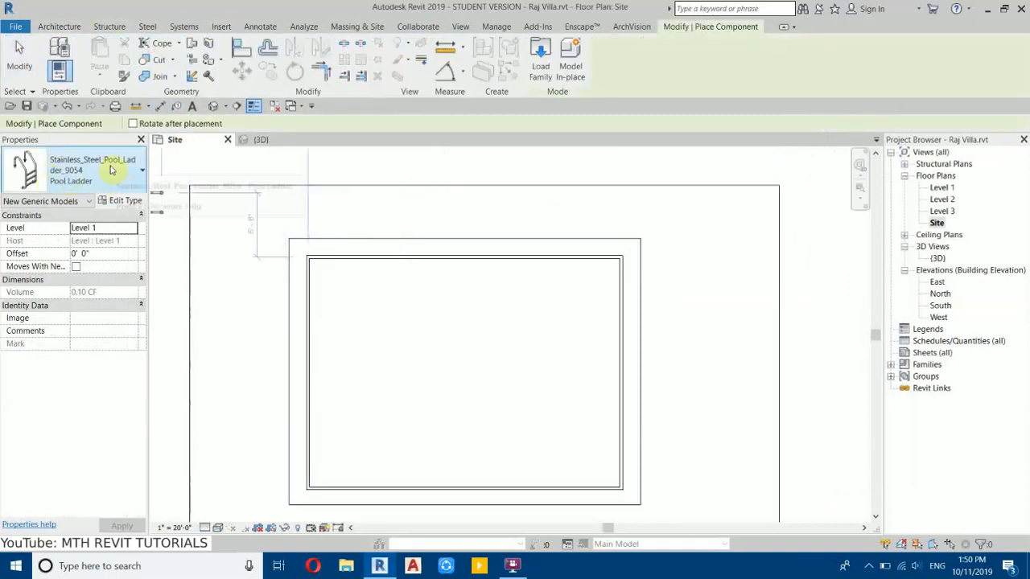
scroll(331, 250, "up", 5)
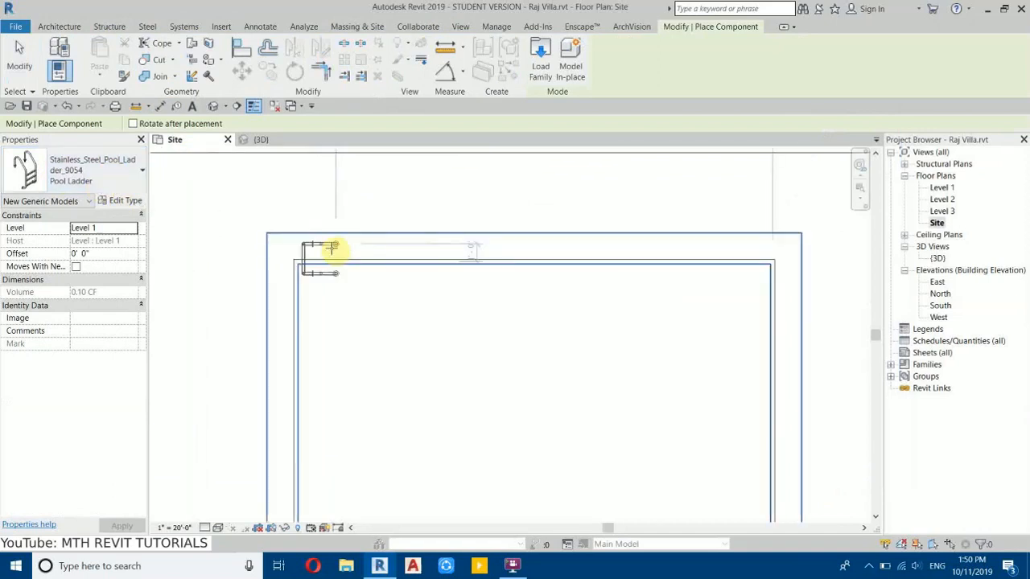
middle_click_drag(333, 246, 349, 277)
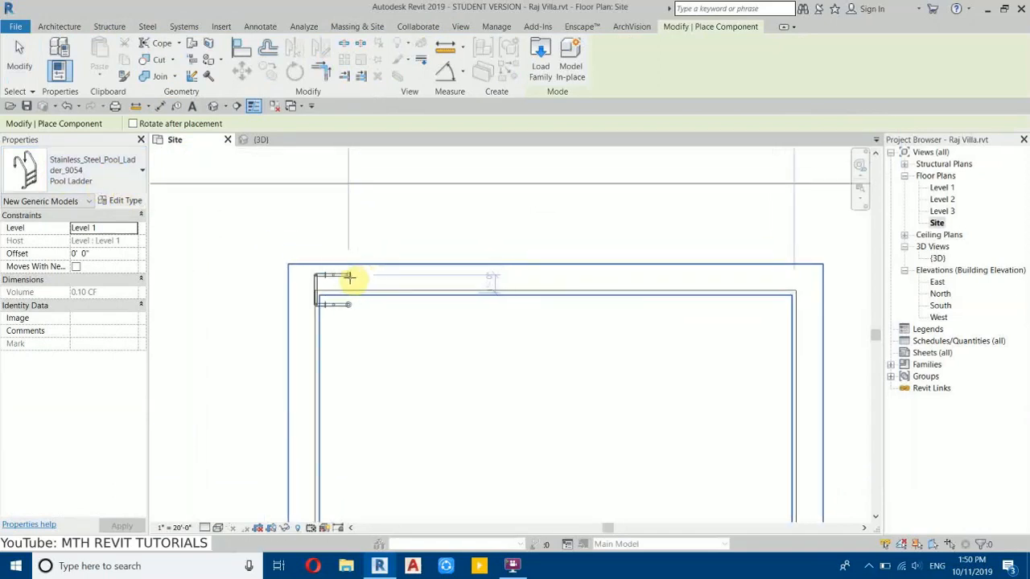
key("space")
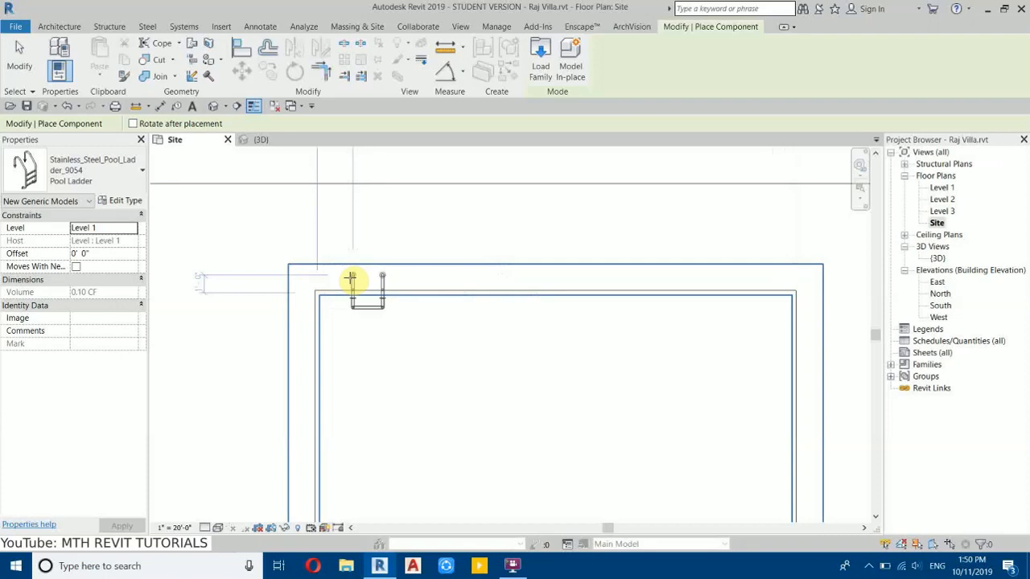
scroll(350, 278, "up", 2)
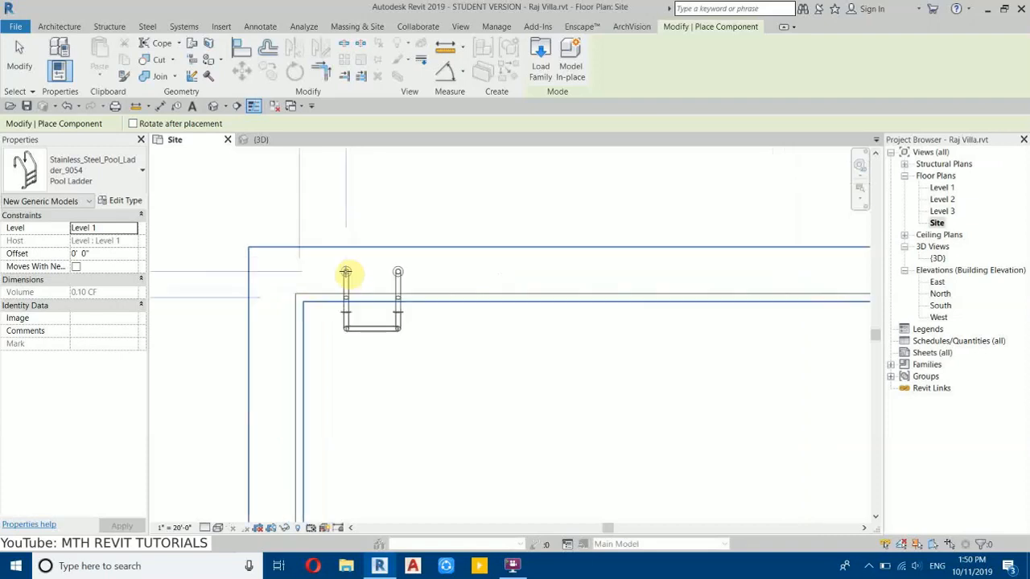
scroll(346, 272, "up", 1)
left_click(351, 275)
scroll(336, 267, "up", 1)
right_click(423, 243)
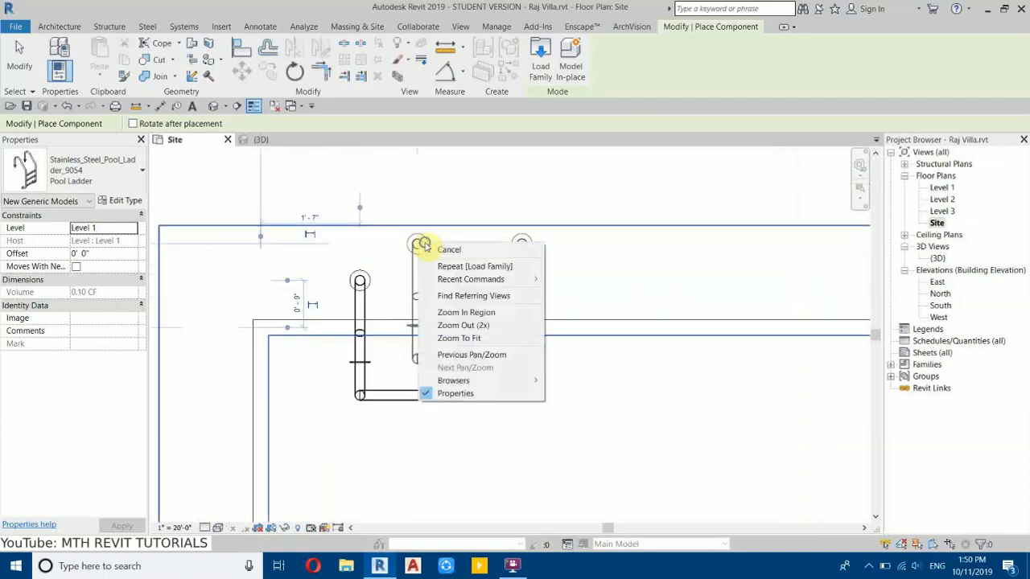
Step: Align the pool ladder's mounting plates with the inner face of the basin's upper wall in the Site plan and check it in 3D
left_click(440, 248)
right_click(438, 245)
left_click(447, 250)
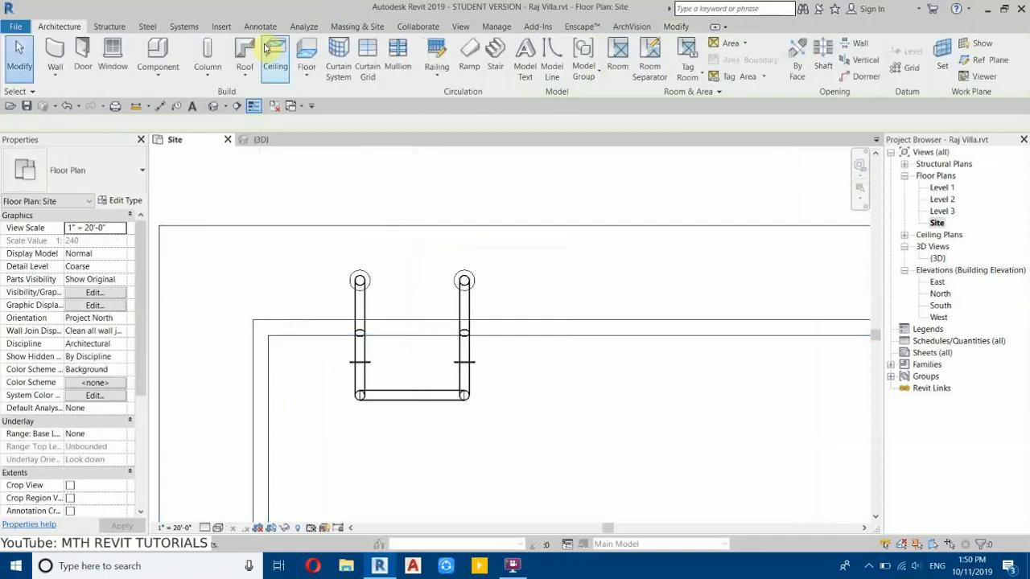
left_click(677, 26)
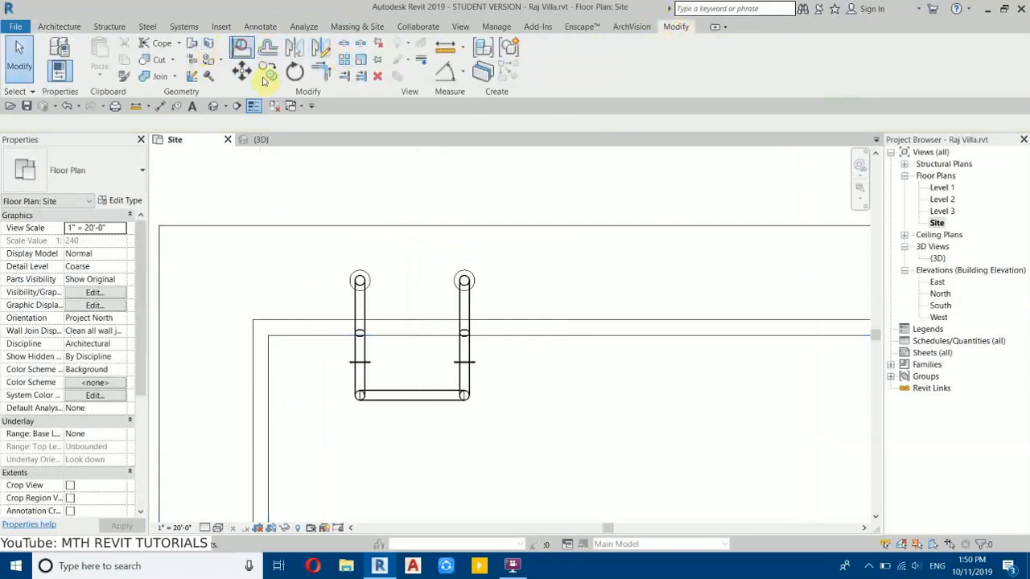
left_click(242, 48)
scroll(354, 331, "up", 2)
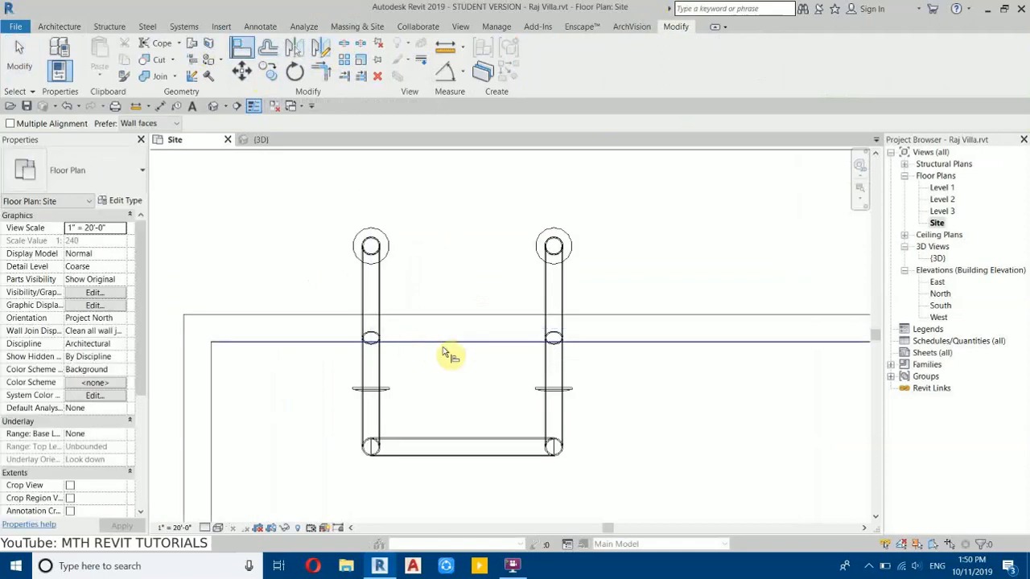
left_click(402, 342)
scroll(370, 392, "up", 3)
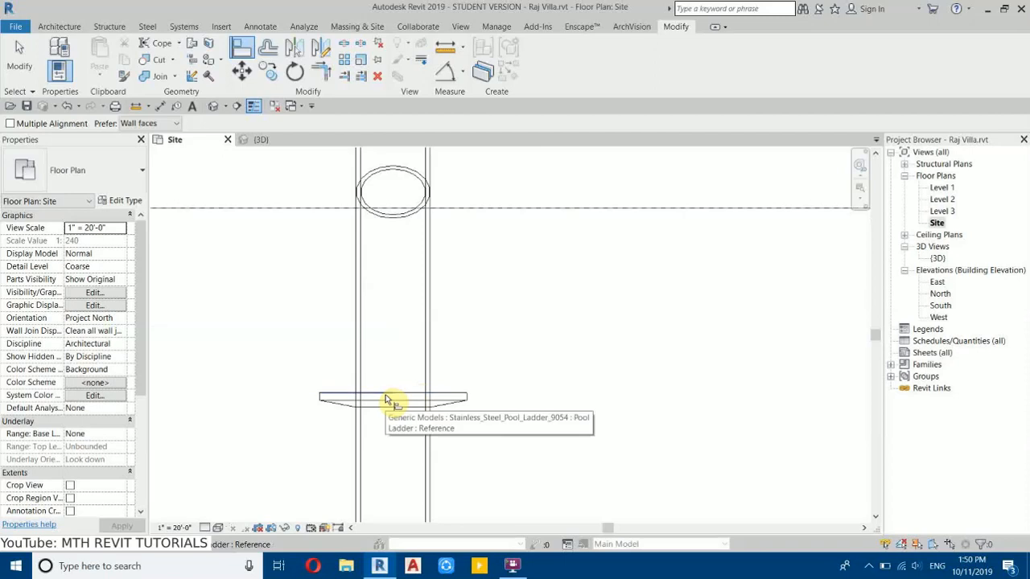
left_click(391, 398)
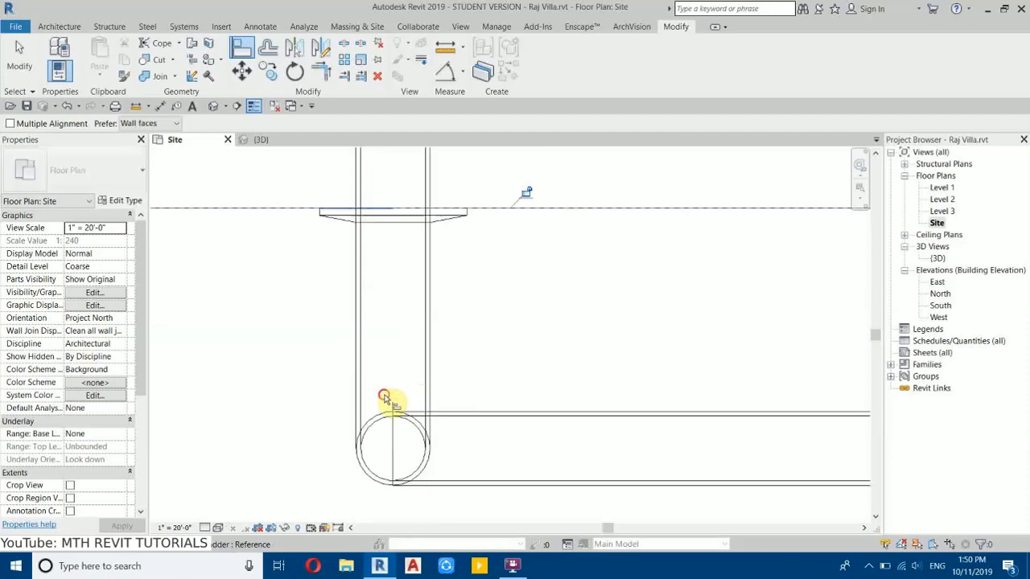
left_click(213, 105)
scroll(483, 330, "down", 3)
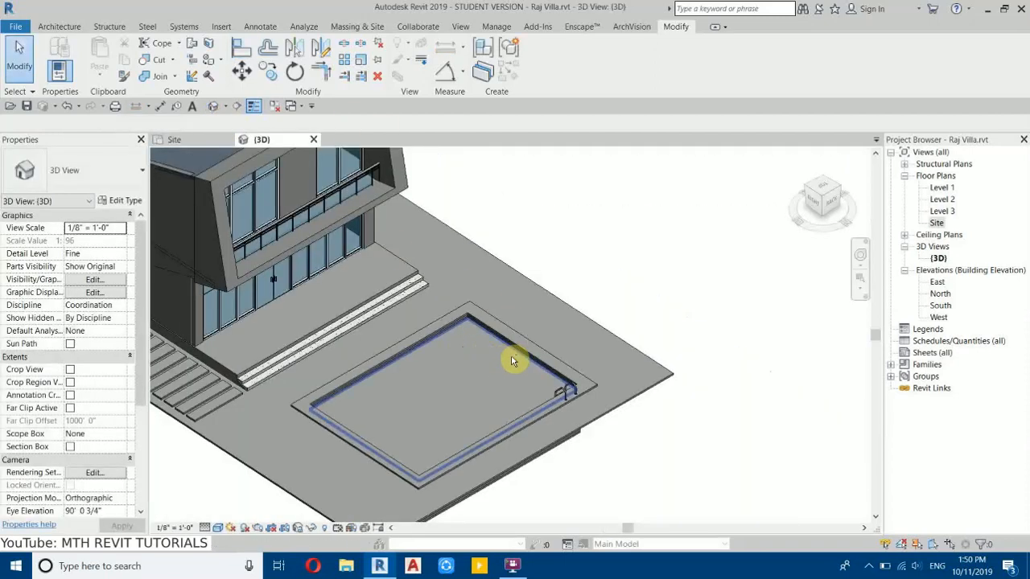
Step: Delete the pool ladder on the upper border in the Site plan
left_click(191, 139)
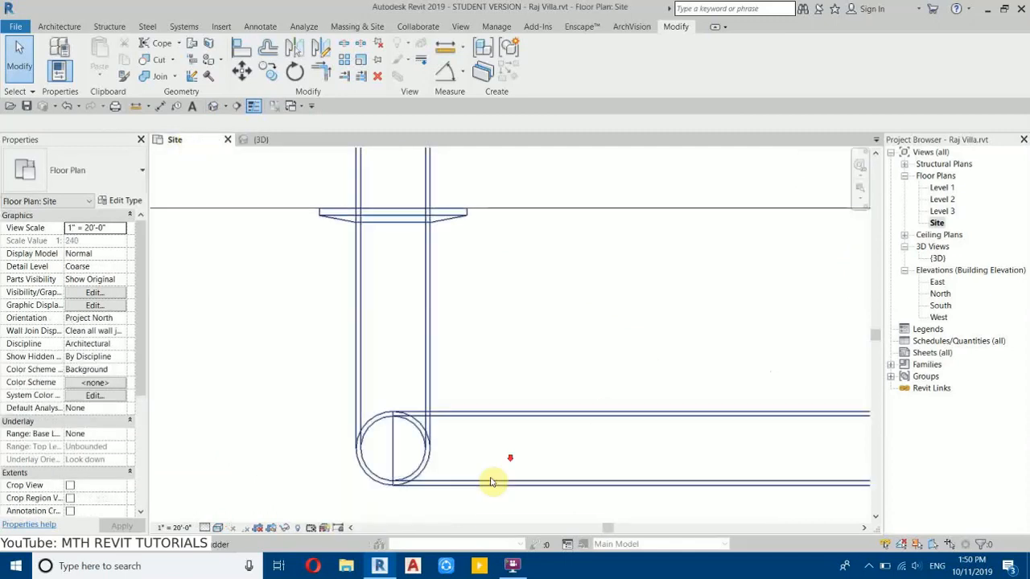
scroll(604, 416, "down", 2)
left_click(456, 430)
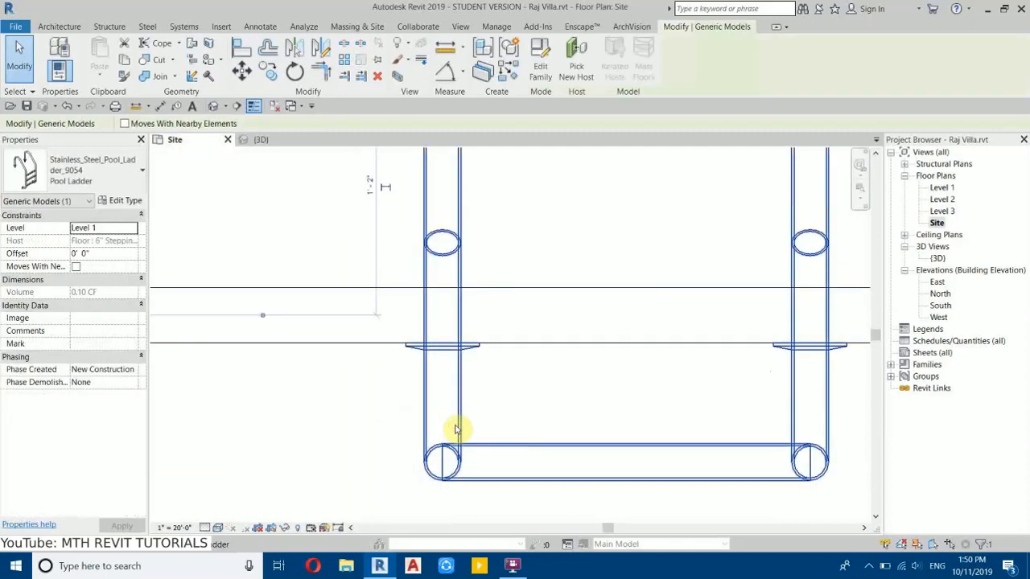
key("Delete")
Step: Place the Stainless_Steel_Pool_Ladder_9054 on the left border near the basin's lower-left corner, rotated to reach into the basin
scroll(475, 247, "down", 5)
scroll(368, 298, "down", 3)
scroll(329, 313, "up", 5)
left_click(59, 27)
left_click(156, 47)
key("space")
key("space")
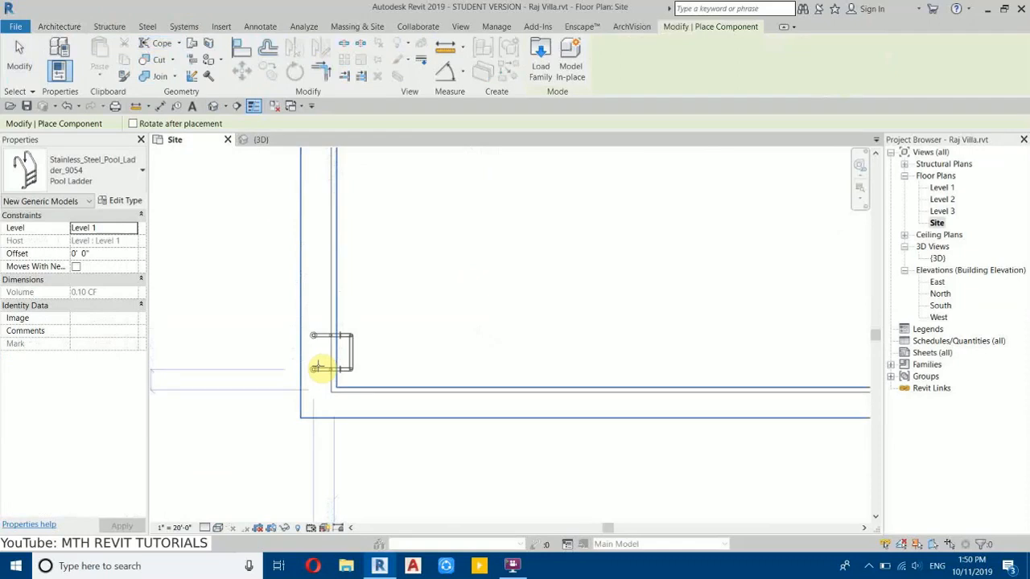
left_click(318, 367)
scroll(317, 308, "up", 3)
key("Escape")
key("Escape")
scroll(345, 416, "up", 2)
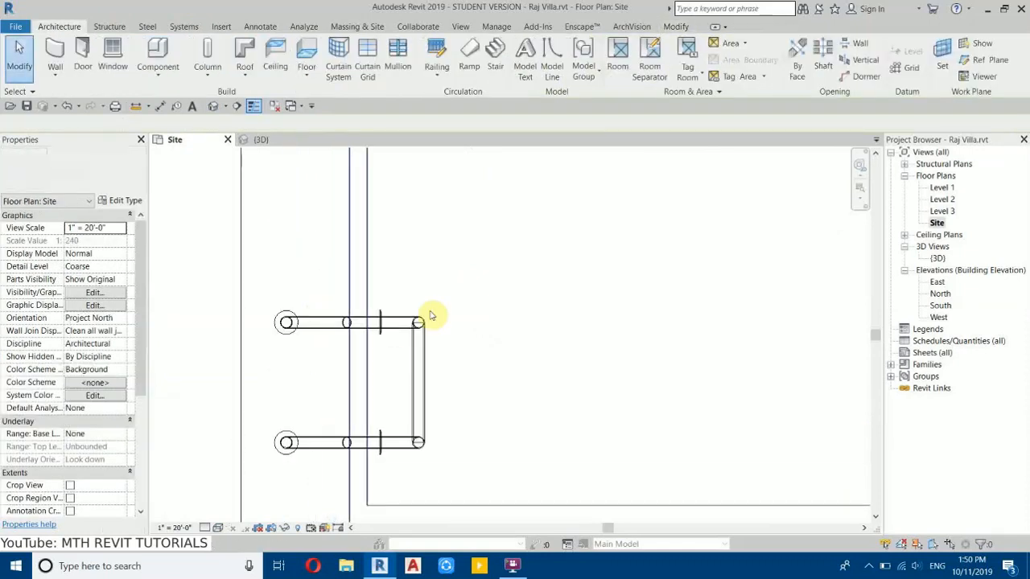
Step: Align the ladder's mounting plates with the inner face of the basin's left wall
left_click(677, 25)
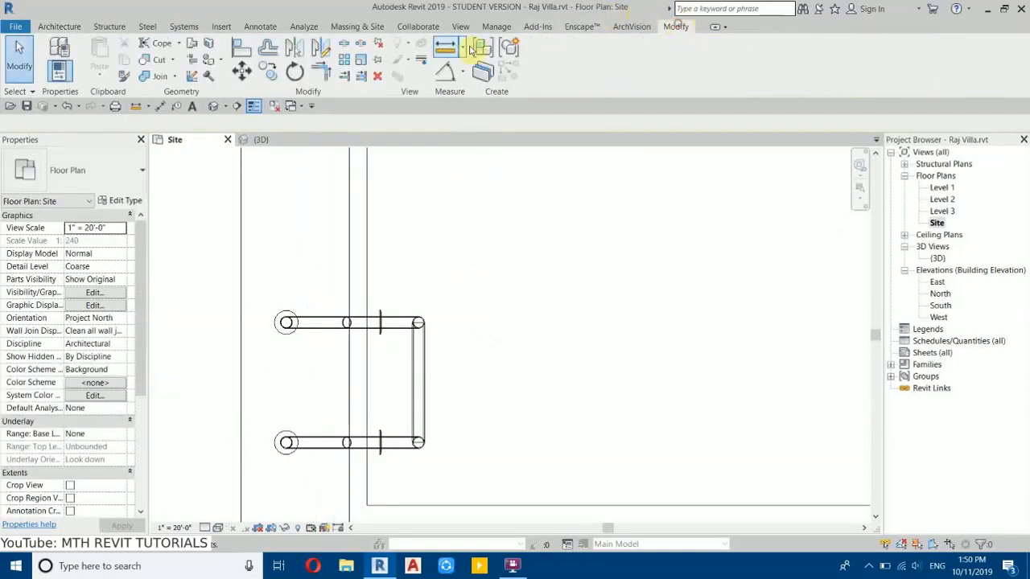
left_click(239, 59)
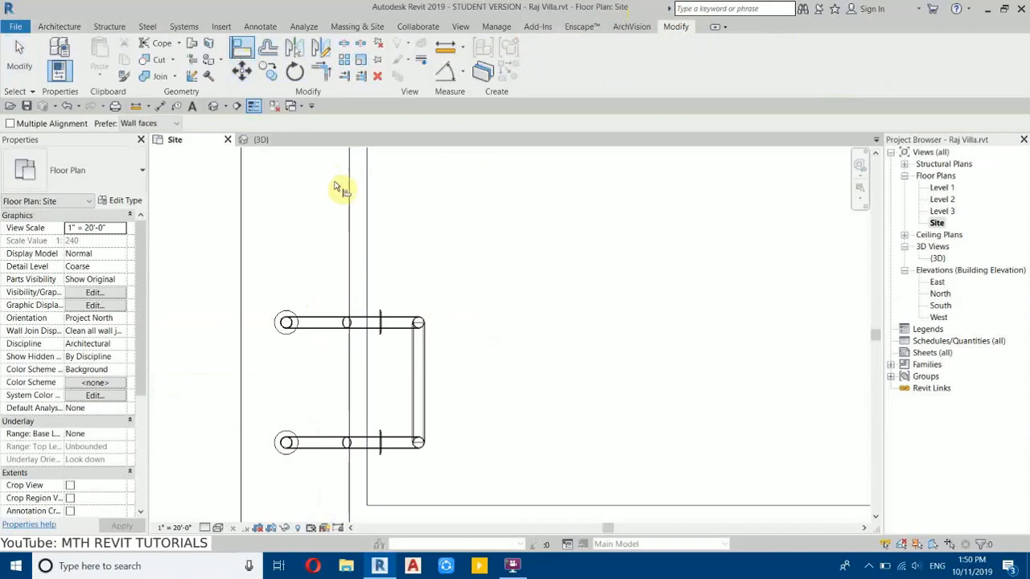
left_click(372, 207)
scroll(379, 294, "up", 4)
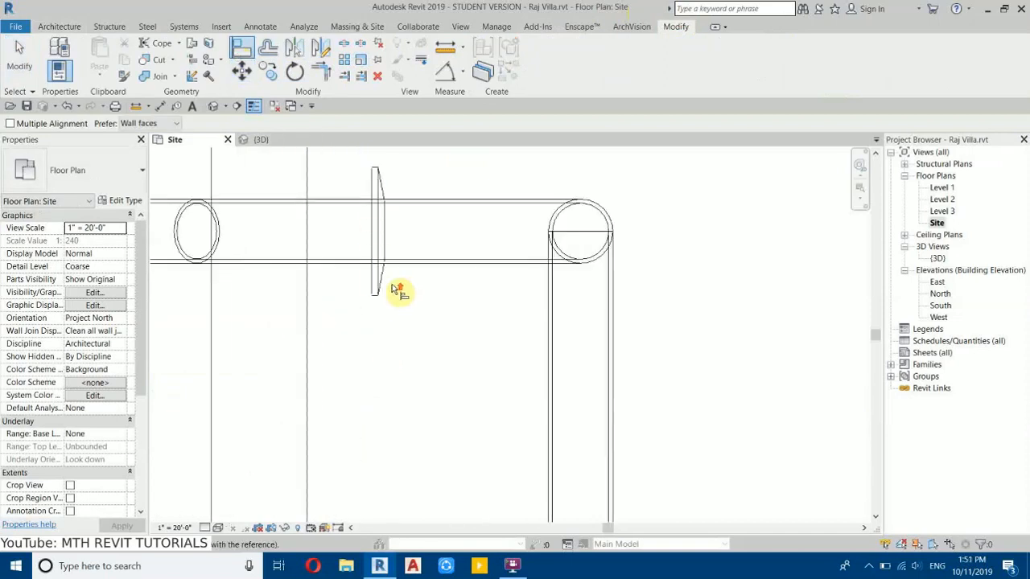
left_click(371, 224)
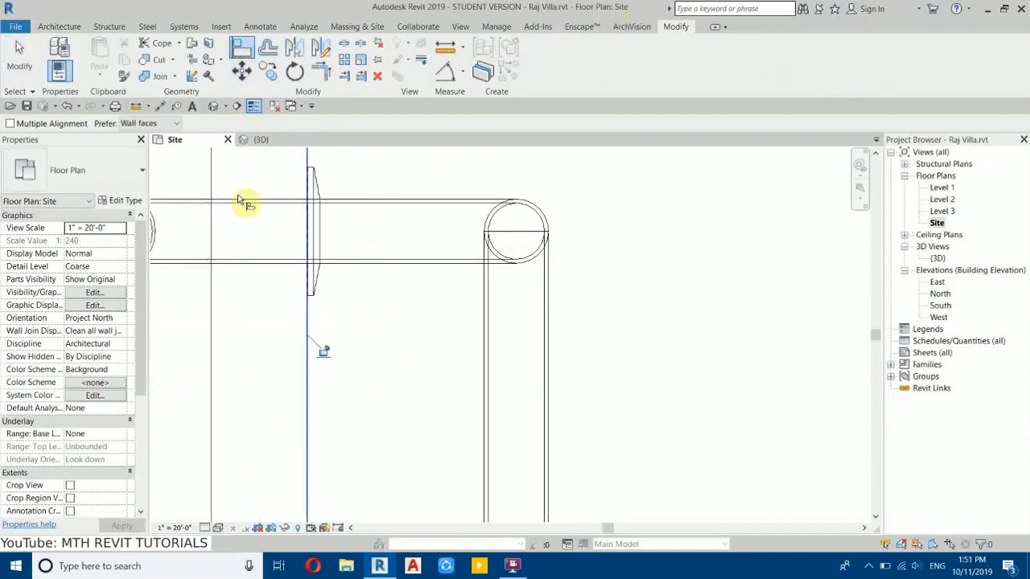
Step: Examine the ladder's fit against the pool wall in the 3D view from several angles, in both wireframe and shaded display
left_click(216, 107)
scroll(478, 301, "up", 5)
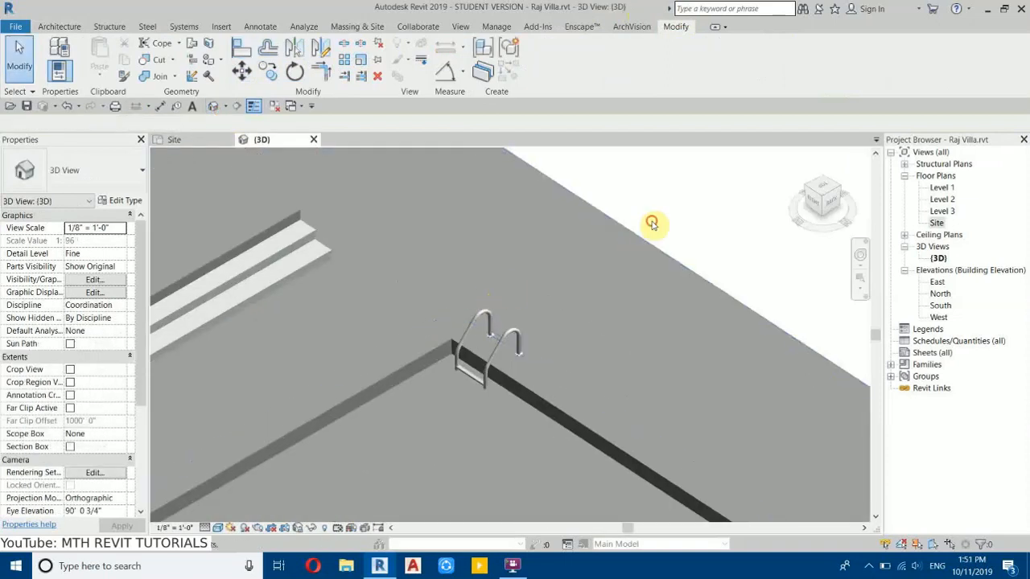
middle_click_drag(549, 345, 351, 340, "shift")
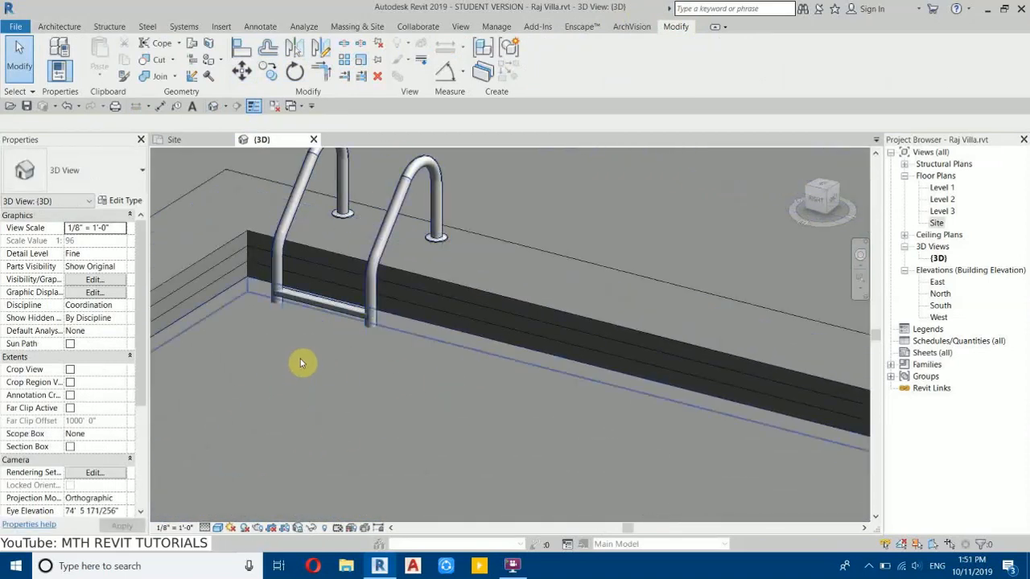
key("w")
key("f")
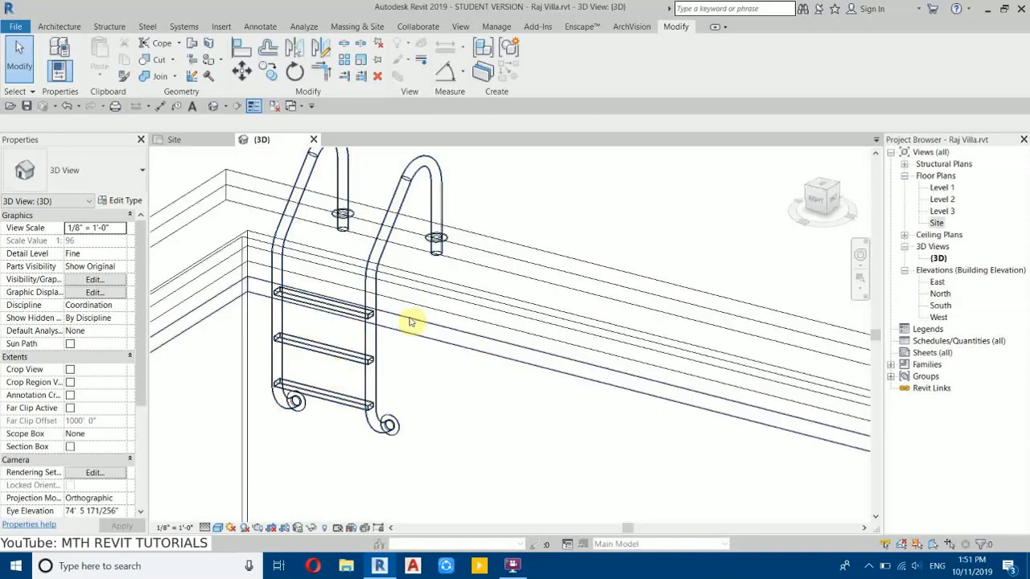
scroll(417, 323, "down", 5)
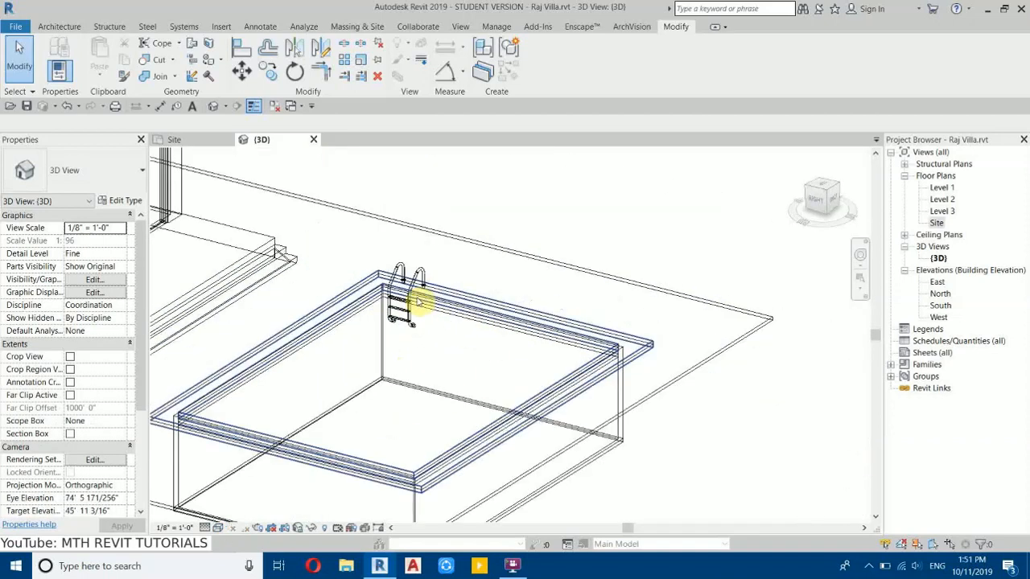
scroll(478, 264, "up", 3)
key("s")
key("d")
scroll(467, 224, "down", 2)
middle_click_drag(467, 223, 418, 291, "shift")
middle_click_drag(361, 399, 364, 448, "shift")
scroll(356, 320, "up", 1)
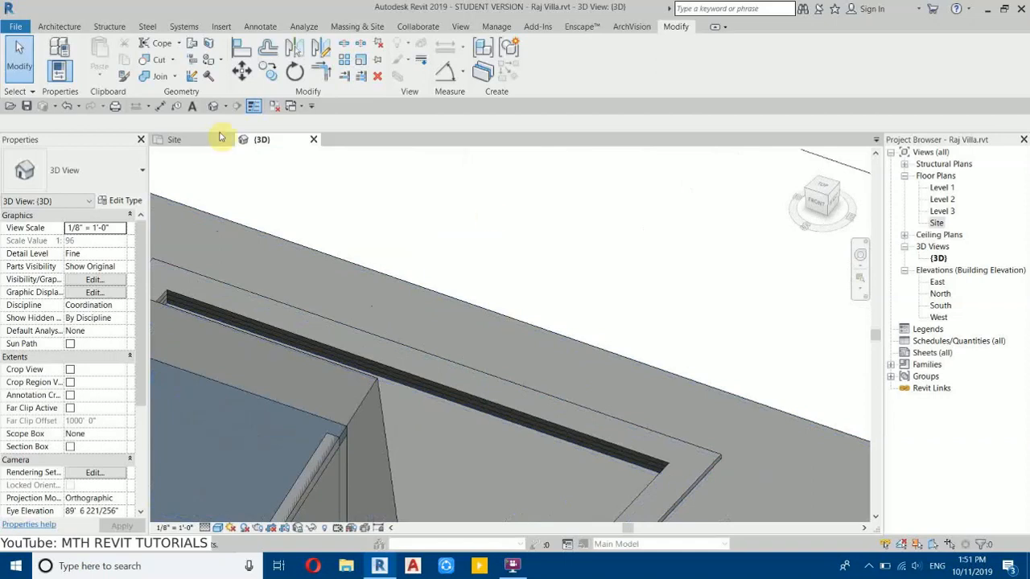
Step: Start an in-place component of the Generic Models category in the Site plan and accept the suggested name
left_click(196, 139)
middle_click_drag(645, 362, 469, 418)
scroll(421, 430, "down", 8)
middle_click_drag(580, 313, 516, 459)
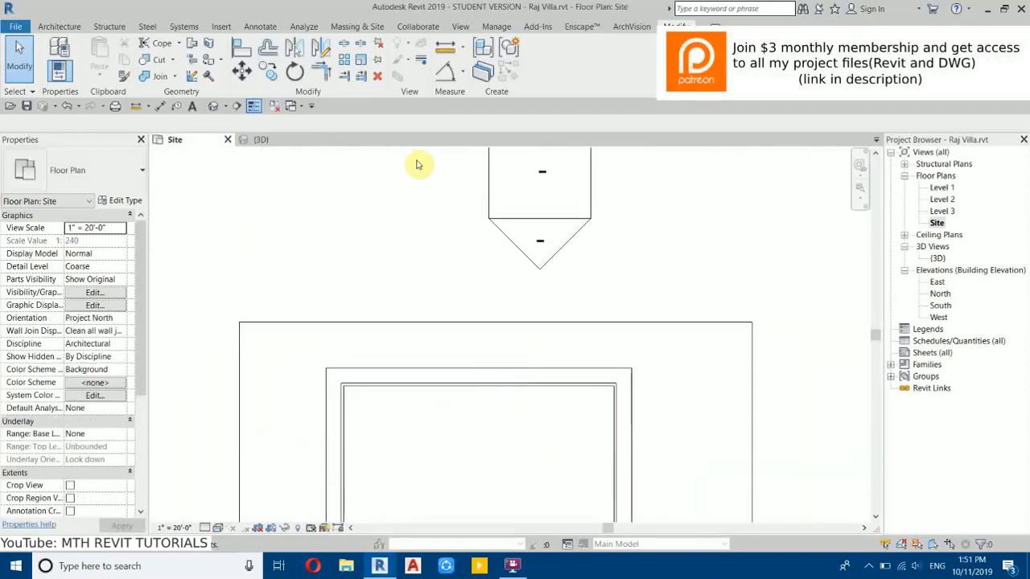
scroll(409, 349, "up", 1)
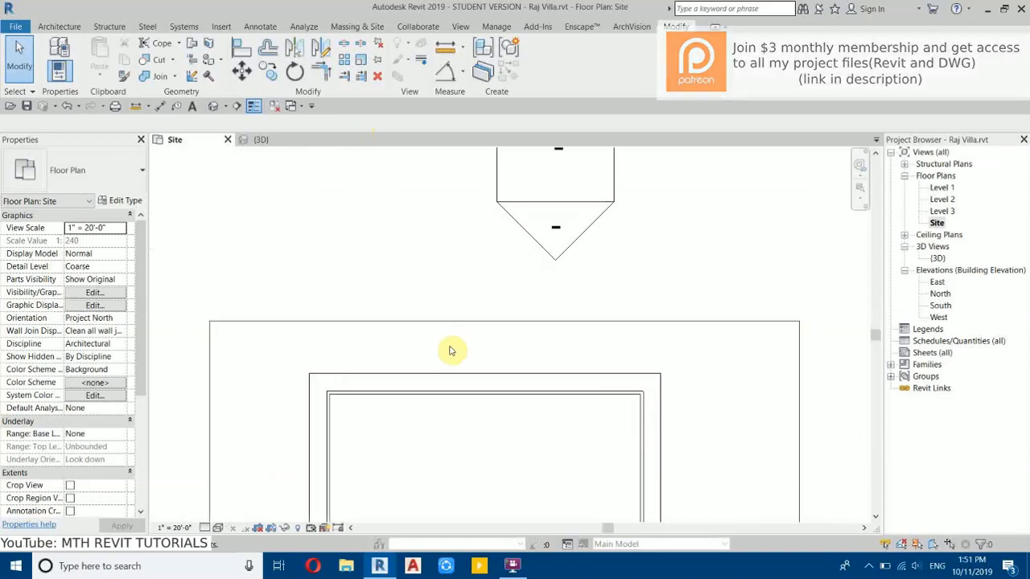
left_click(50, 27)
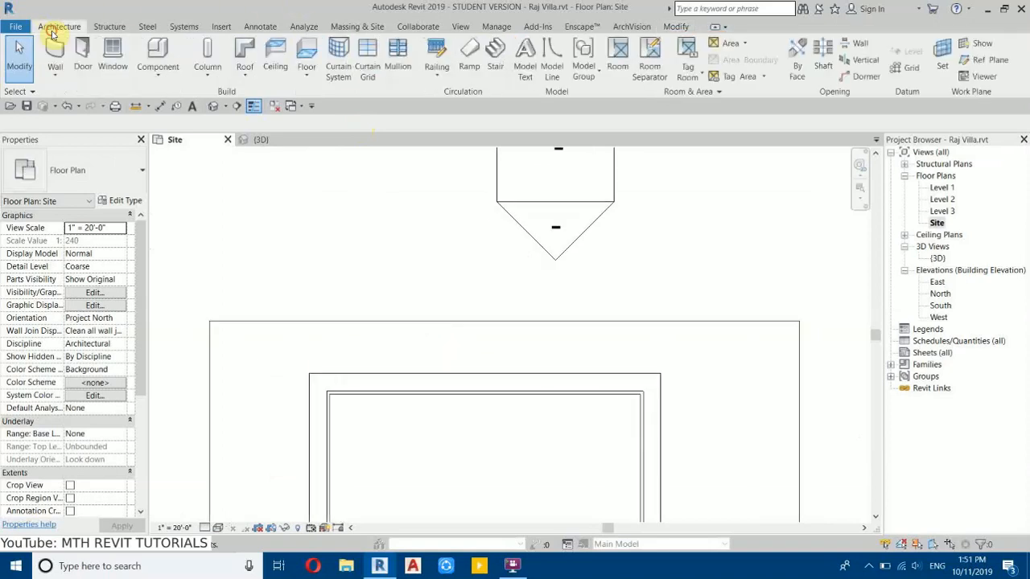
left_click(161, 71)
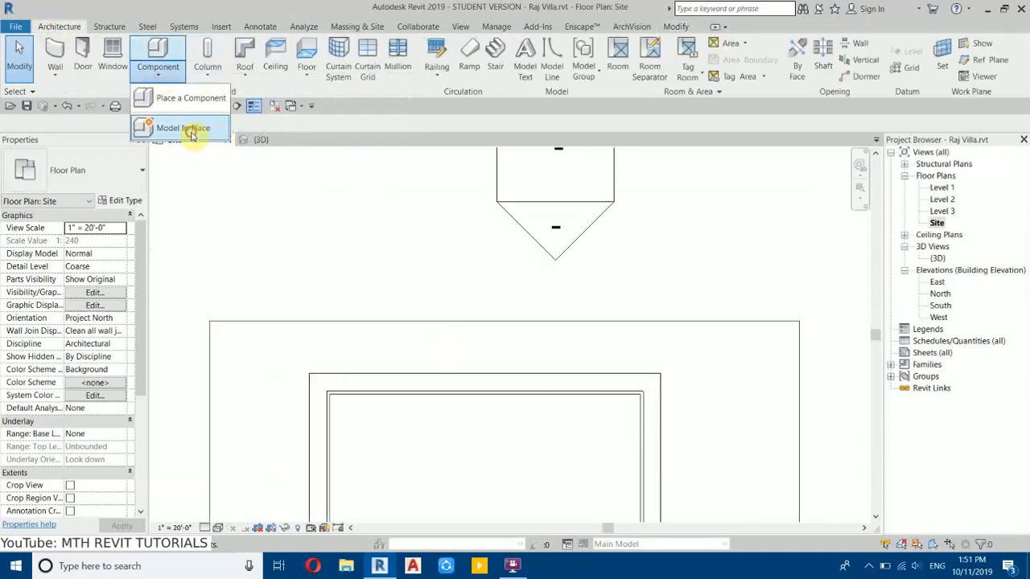
left_click(190, 130)
left_click(322, 246)
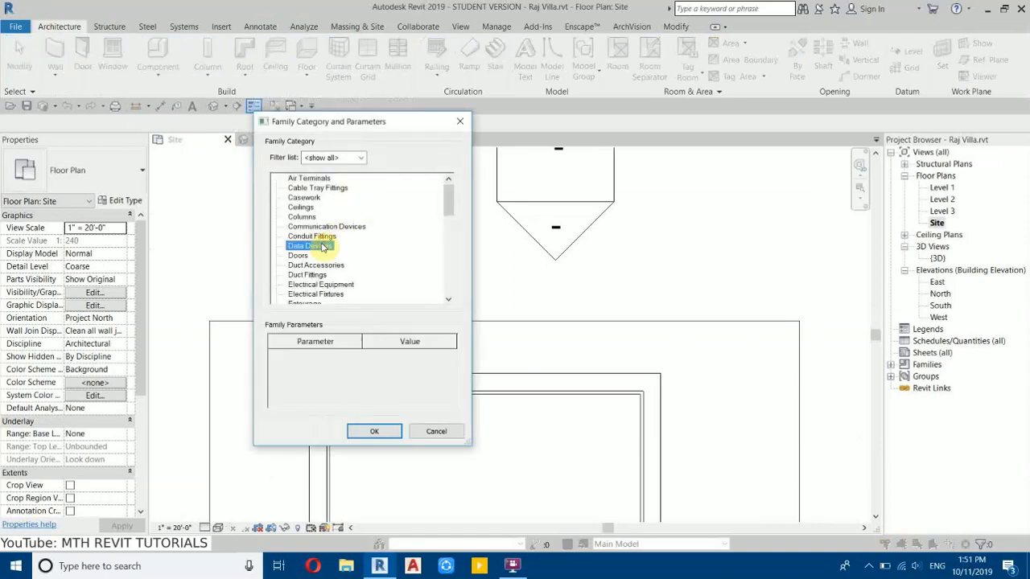
key("g")
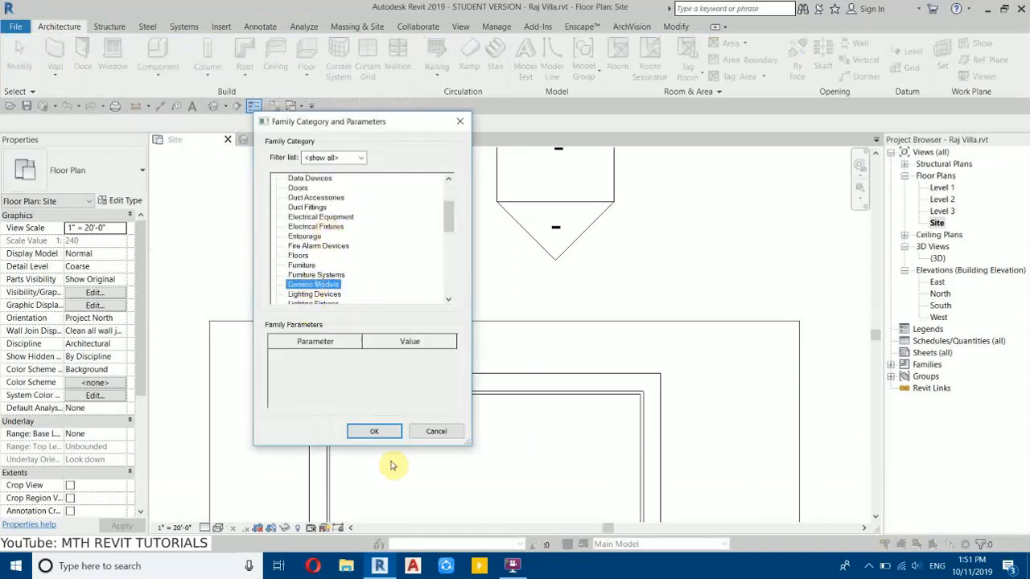
left_click(375, 432)
left_click(345, 288)
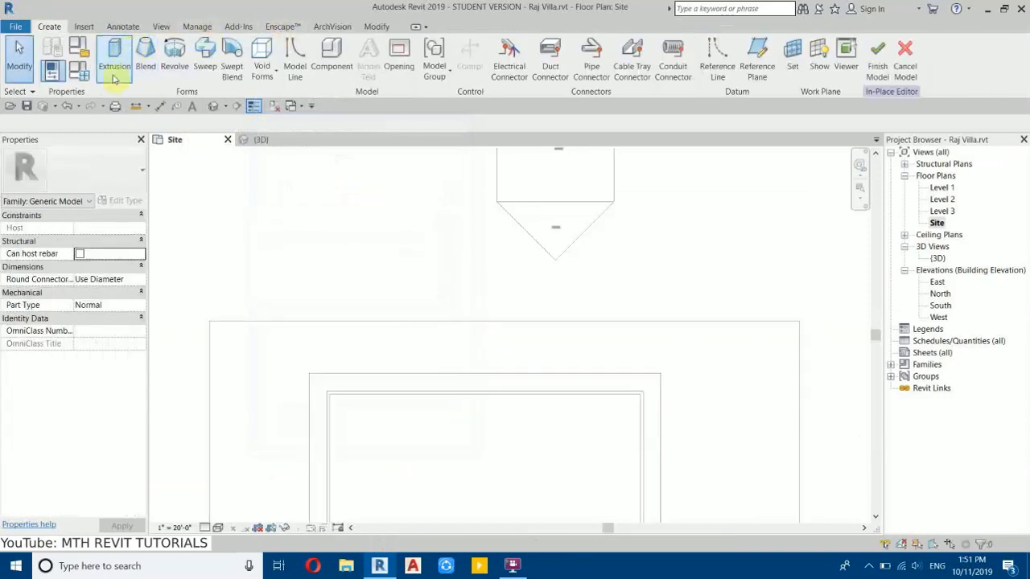
Step: Sketch an extrusion rectangle about 15' 6" long between the site floor's upper edge and the pool border
left_click(118, 55)
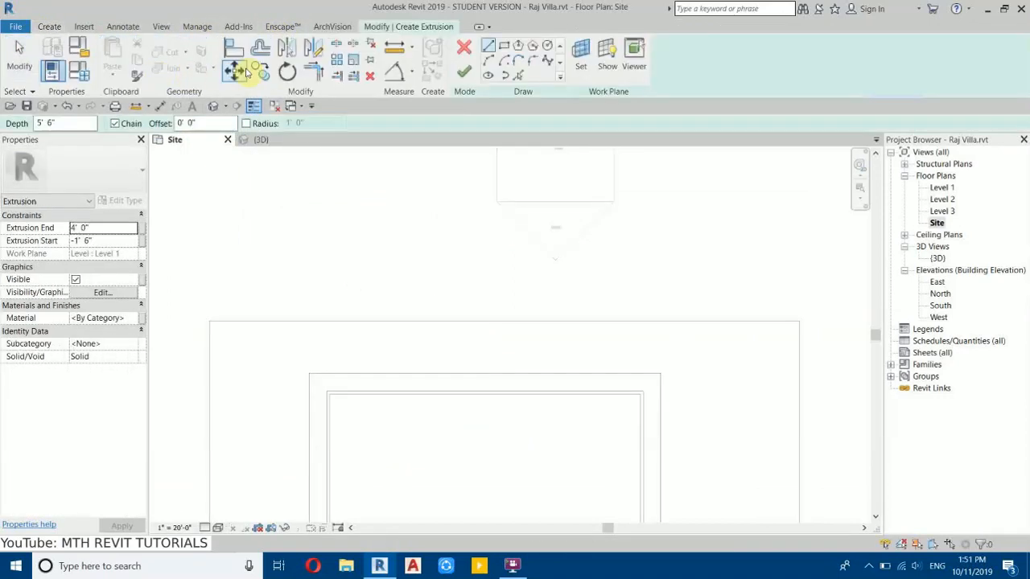
left_click(507, 44)
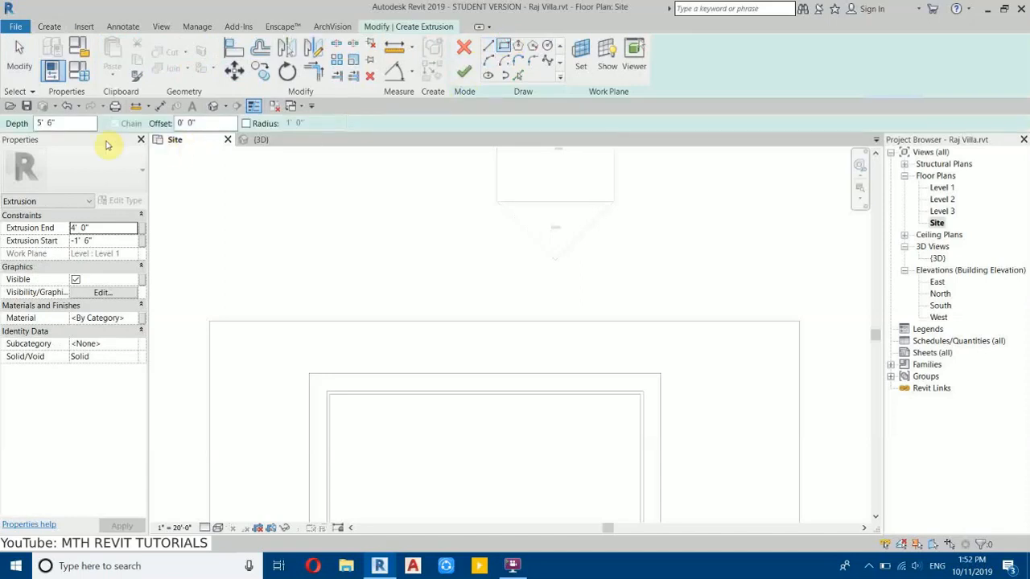
left_click(402, 329)
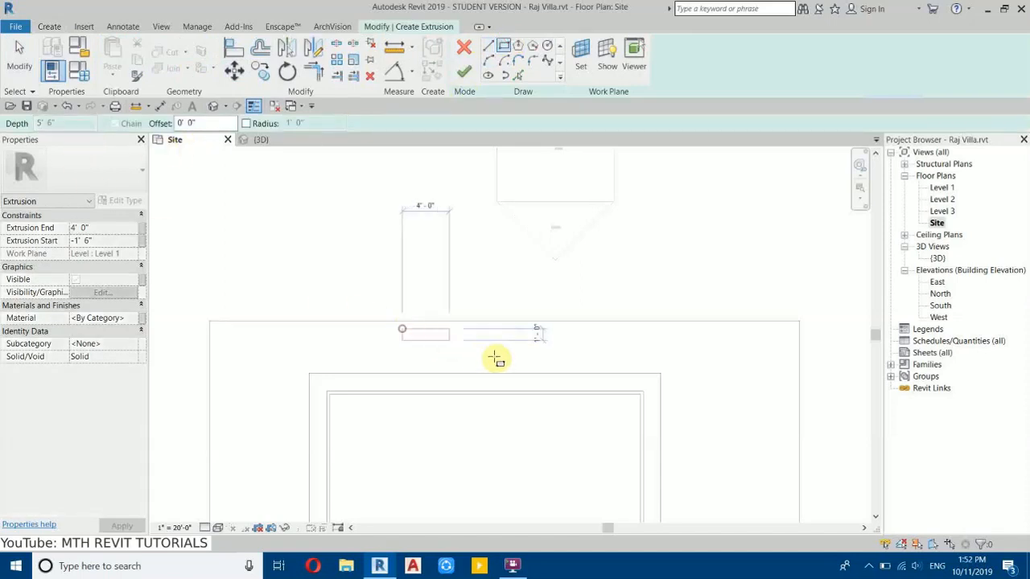
left_click(584, 370)
scroll(473, 362, "up", 3)
key("Escape")
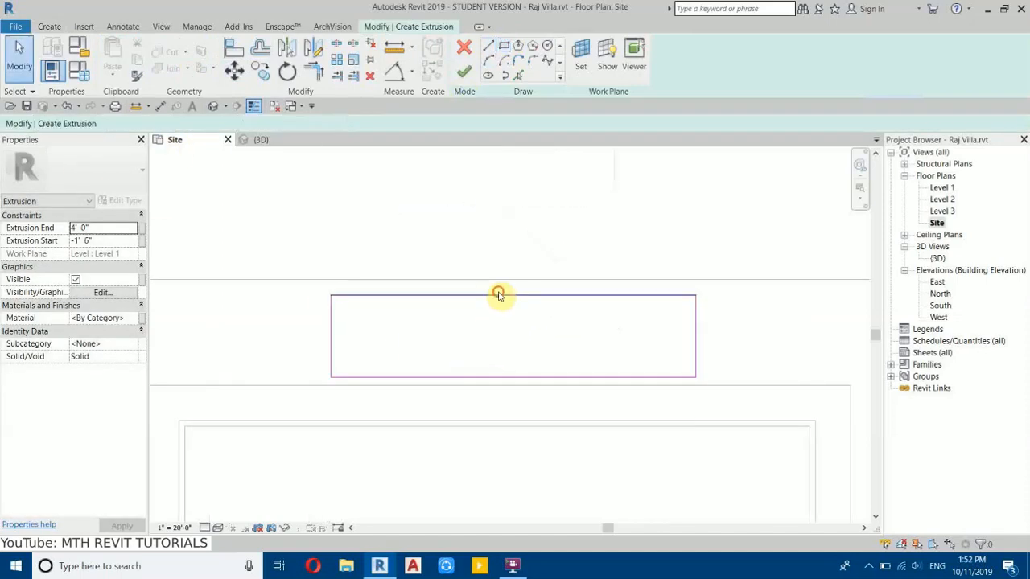
Step: Move the rectangle's upper edge inward so that the sketch is 3' 0" wide
left_click_drag(498, 332, 500, 307)
scroll(638, 334, "down", 3)
scroll(688, 334, "up", 4)
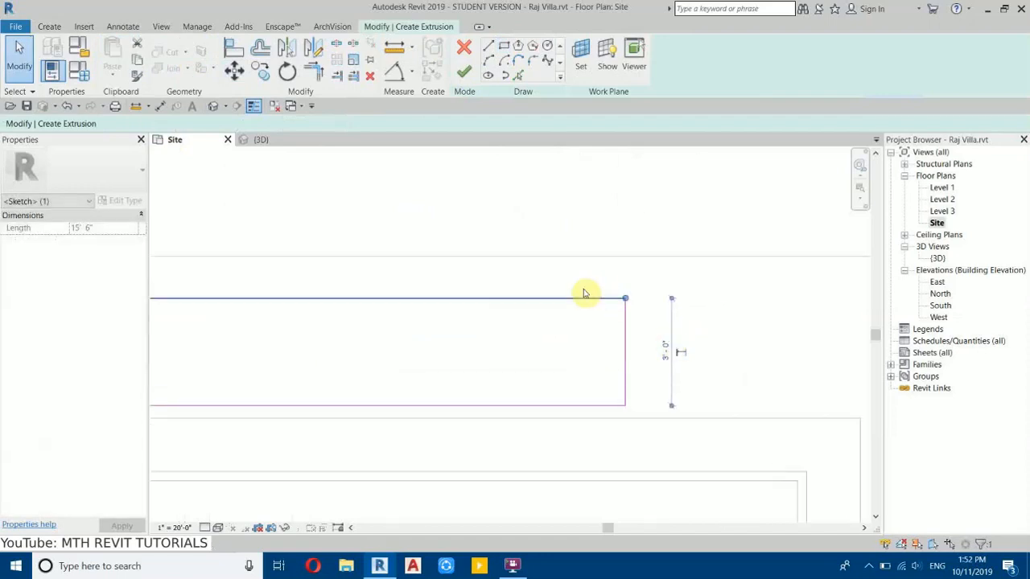
left_click(579, 287)
Step: Move the rectangle's upper edge to 8" from the site floor's edge using a temporary vertical guide line, and delete the guide
left_click(487, 47)
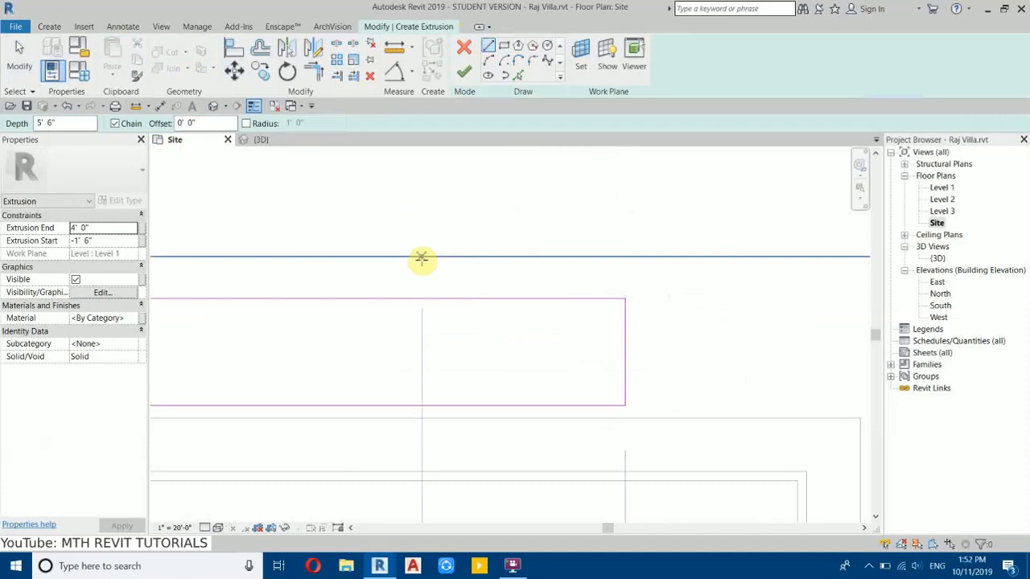
left_click(426, 256)
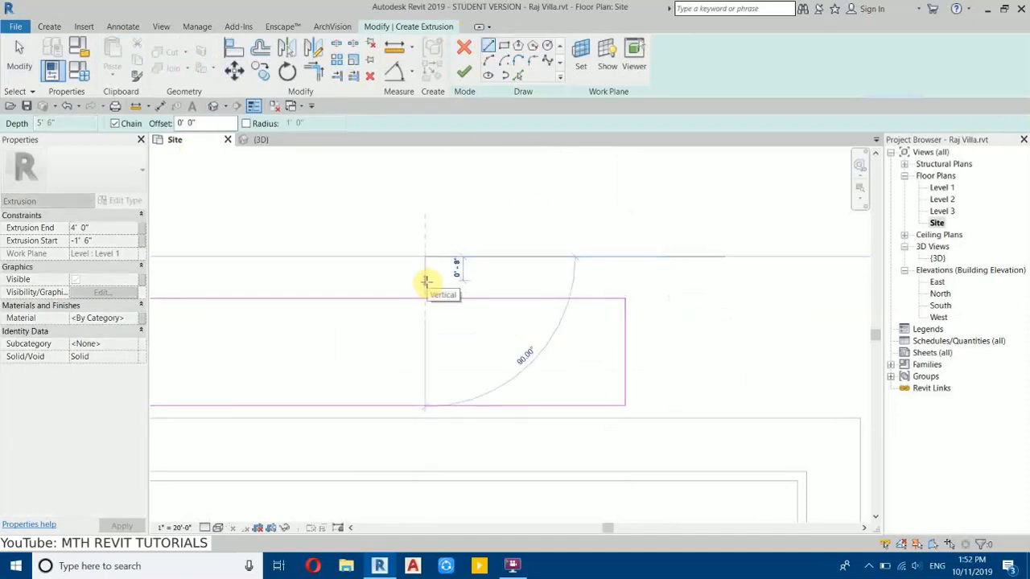
left_click(426, 280)
key("Escape")
key("Escape")
left_click(469, 299)
left_click_drag(466, 298, 462, 279)
left_click_drag(347, 182, 467, 317)
key("Delete")
scroll(681, 363, "down", 3)
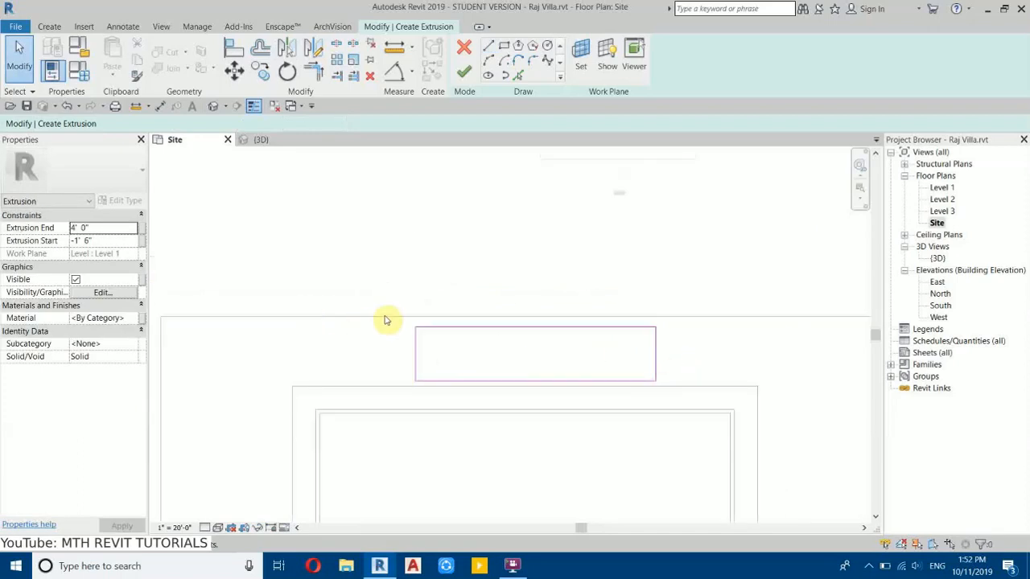
Step: Set the extrusion rectangle's length to 10' 0" by relocating its short edge
scroll(383, 302, "down", 1)
middle_click_drag(406, 274, 383, 436)
scroll(396, 436, "up", 1)
middle_click_drag(514, 465, 586, 381)
left_click(603, 380)
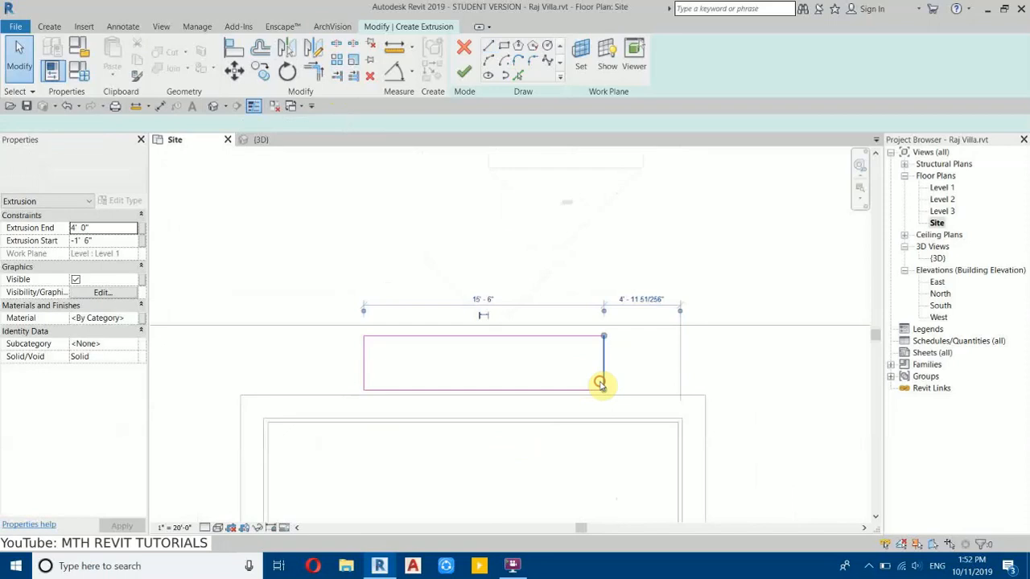
left_click(485, 304)
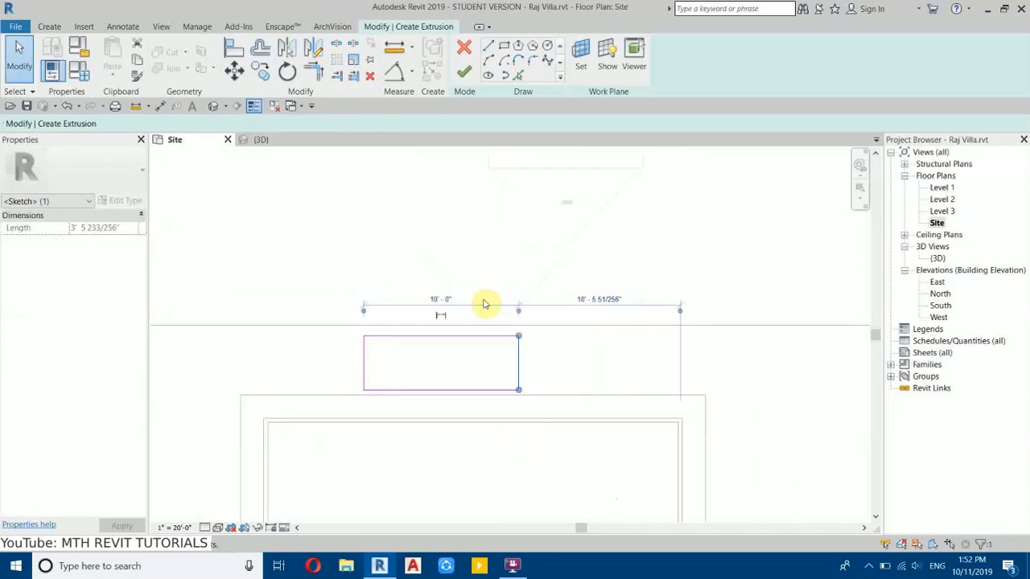
left_click_drag(307, 303, 635, 462)
Step: Move the rectangle's pool-side edge so that the sketch is 3' 0" wide
left_click(459, 390)
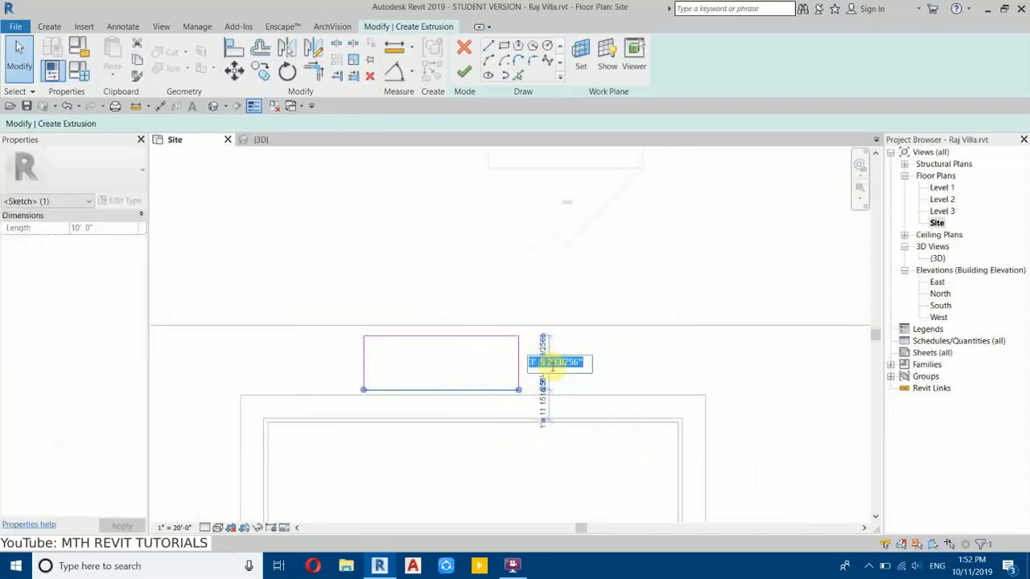
type("3'")
key("Return")
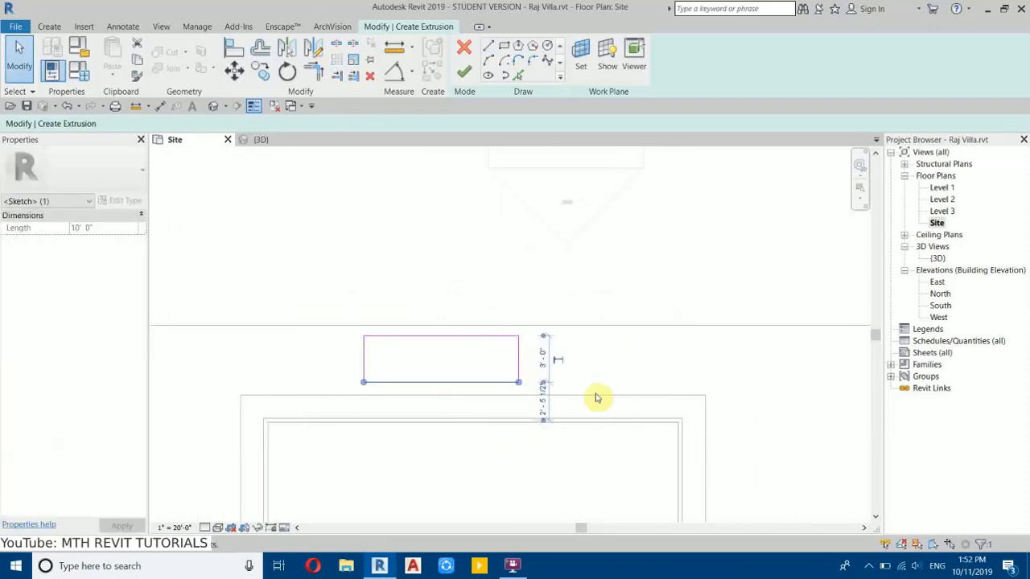
left_click_drag(328, 286, 674, 499)
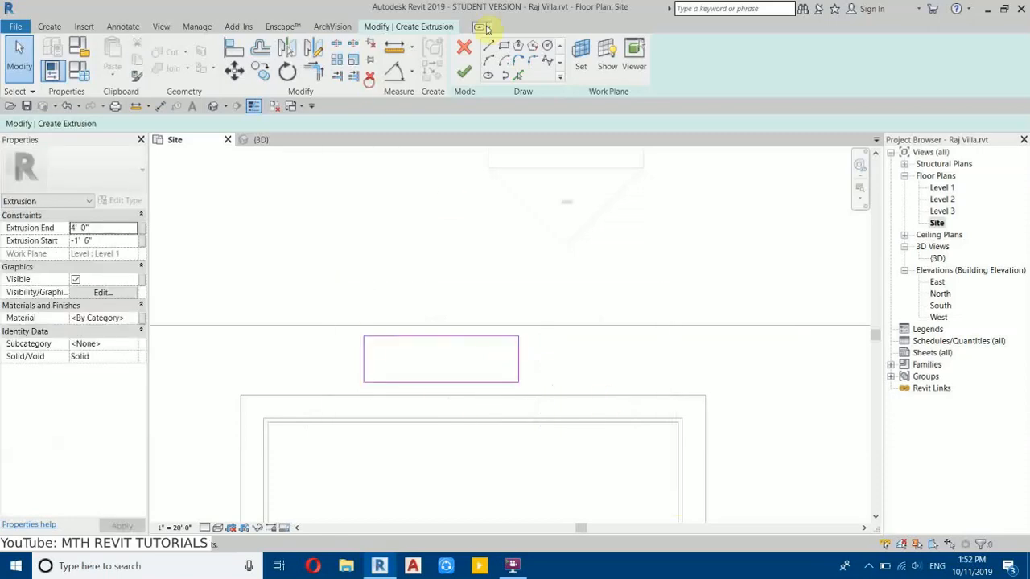
Step: Draw a temporary vertical guide line from the midpoint of the pool border's upper edge into the rectangle
left_click(489, 49)
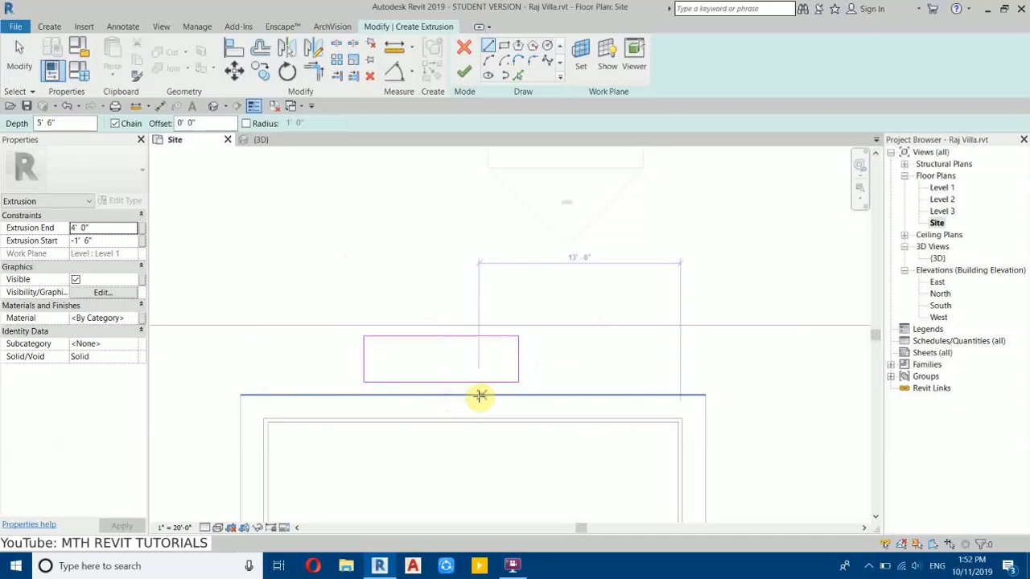
left_click(473, 396)
left_click(472, 358)
key("Escape")
key("Escape")
Step: Move the rectangle so that the midpoint of its pool-side edge lies on the guide line, and delete the guide
mouse_move(319, 284)
left_mouse_down()
mouse_move(494, 387)
mouse_move(553, 398)
mouse_move(559, 389)
left_mouse_up()
scroll(471, 379, "up", 2)
scroll(495, 406, "up", 2)
key("m")
key("v")
left_click(390, 381)
left_click(475, 379)
key("Escape")
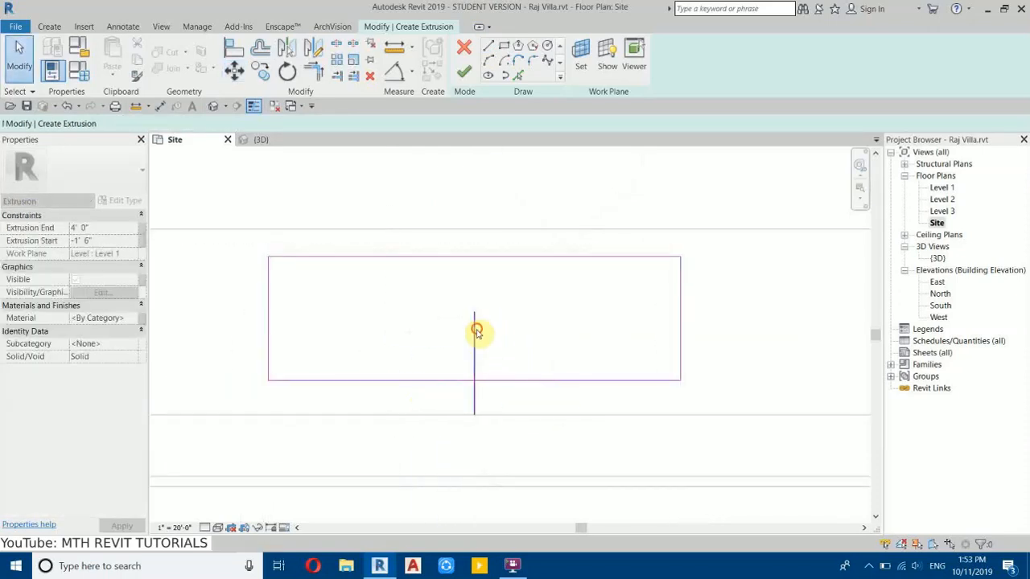
left_click(476, 331)
key("Delete")
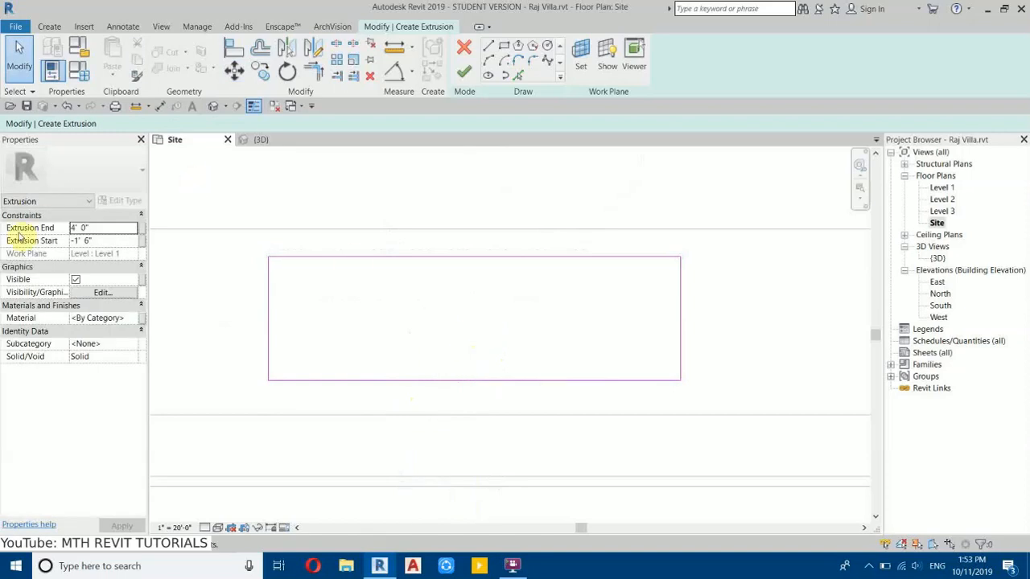
Step: Finish the block extrusion from -1' 6" to 4' 0" and inspect it in the 3D view
left_click(89, 231)
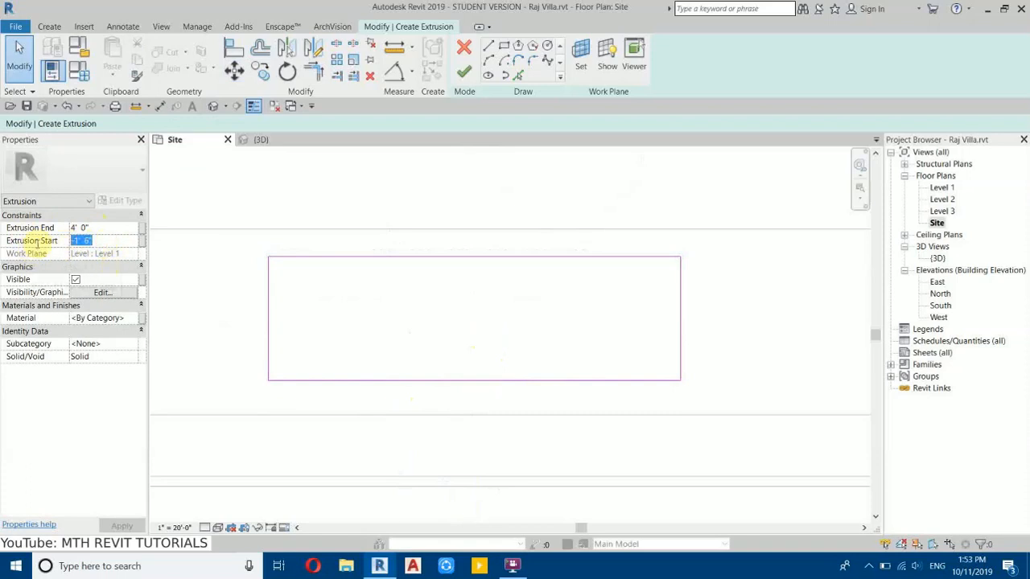
left_click(100, 229)
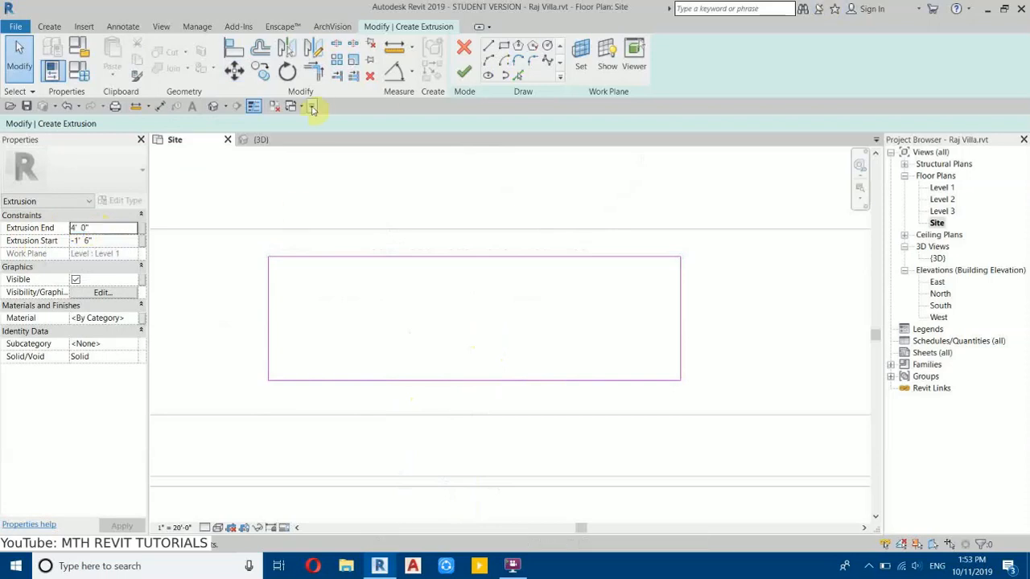
left_click(465, 75)
left_click(261, 140)
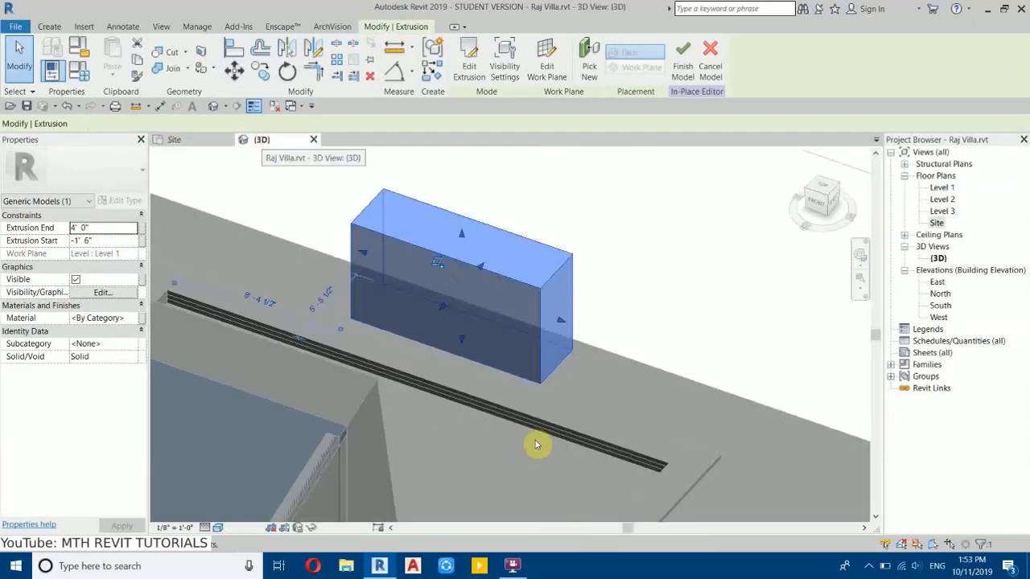
left_click(511, 448)
scroll(552, 303, "down", 3)
middle_click_drag(588, 367, 546, 293, "shift")
scroll(552, 321, "up", 3)
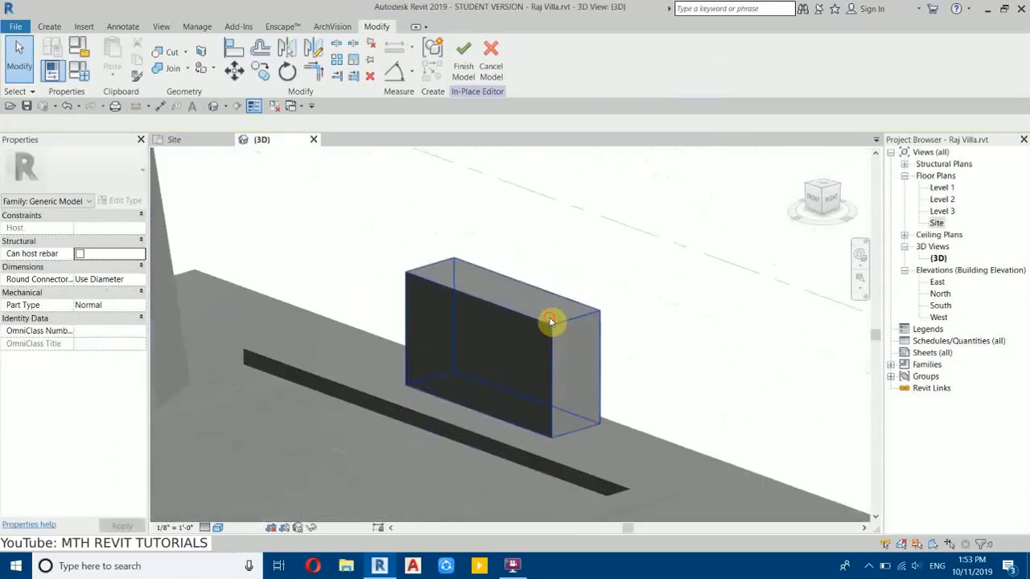
Step: Set the block's extrusion end to 3' 0"
left_click(587, 307)
left_click(110, 231)
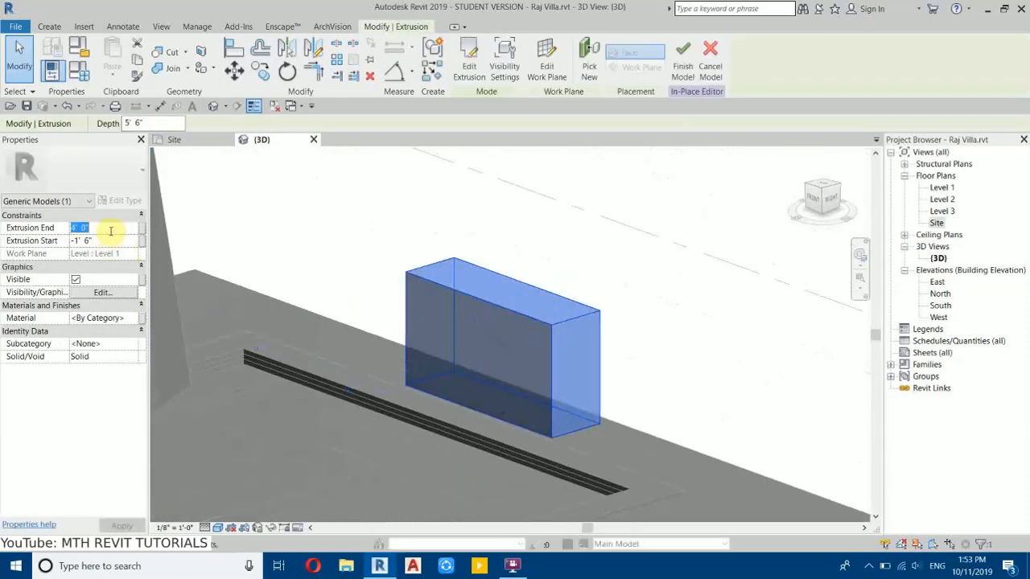
left_click(692, 359)
Step: Set the block's extrusion end to 2' 6" and check its height beside the pool
left_click(582, 349)
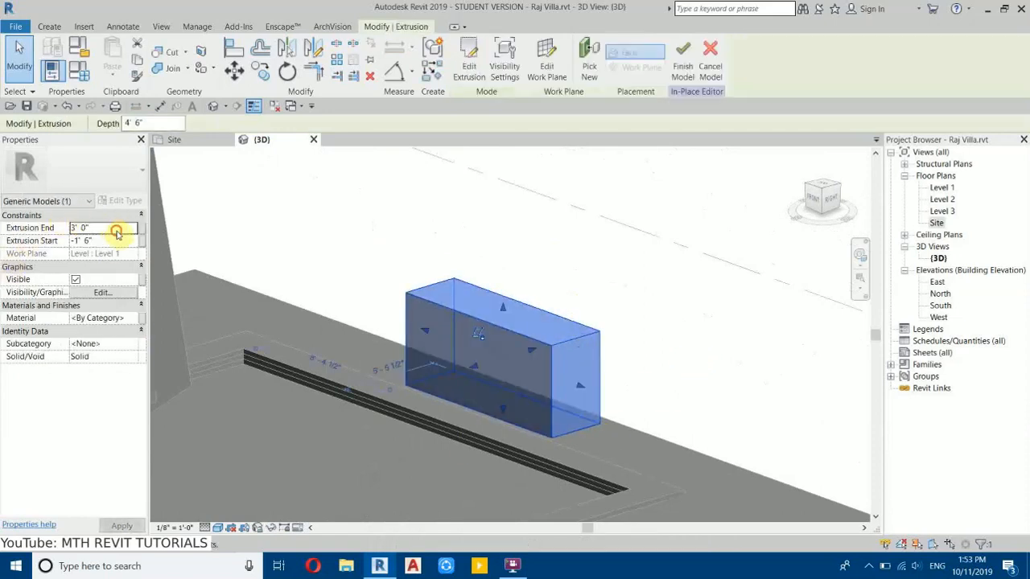
left_click(116, 231)
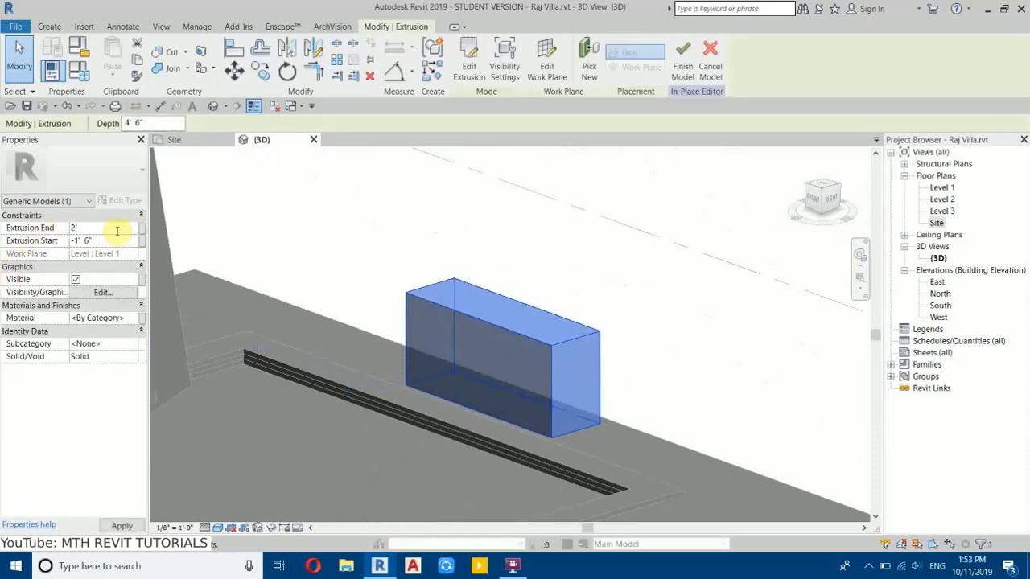
left_click(741, 354)
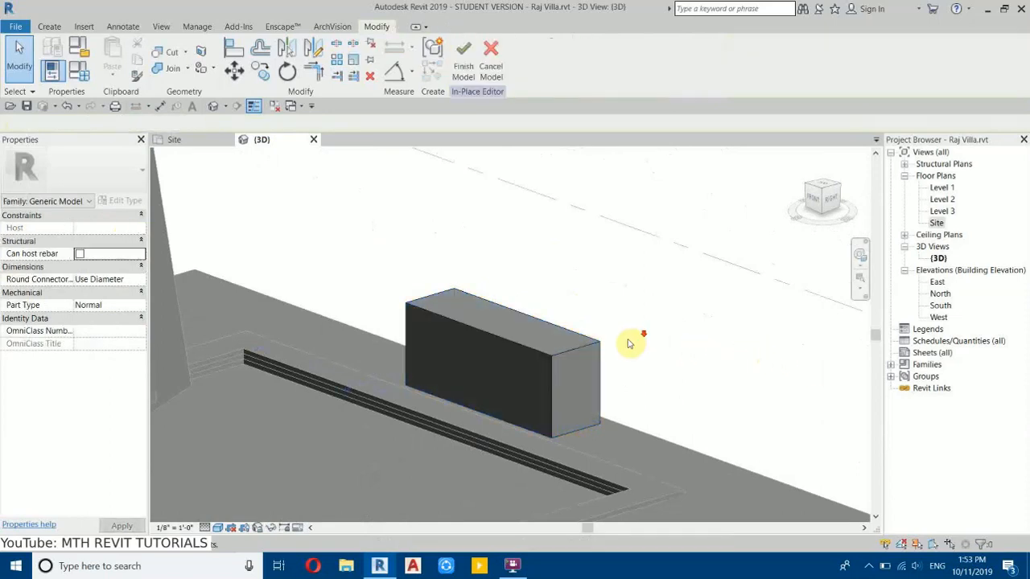
scroll(630, 343, "down", 3)
middle_click_drag(600, 432, 659, 328, "shift")
scroll(660, 328, "up", 5)
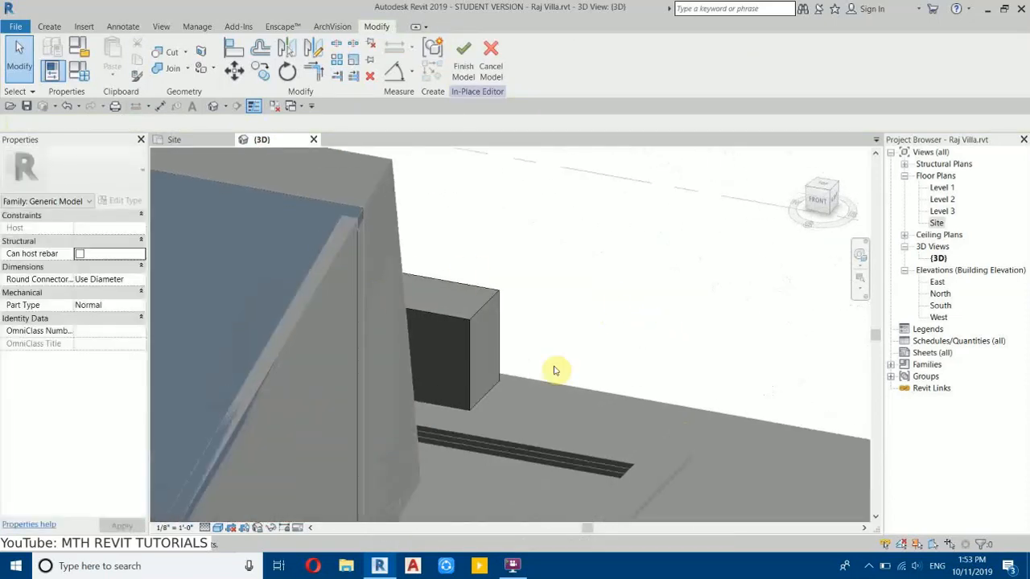
Step: Create a second extrusion in the Site plan from a rectangle offset 2" outward around the block's outline
left_click(170, 141)
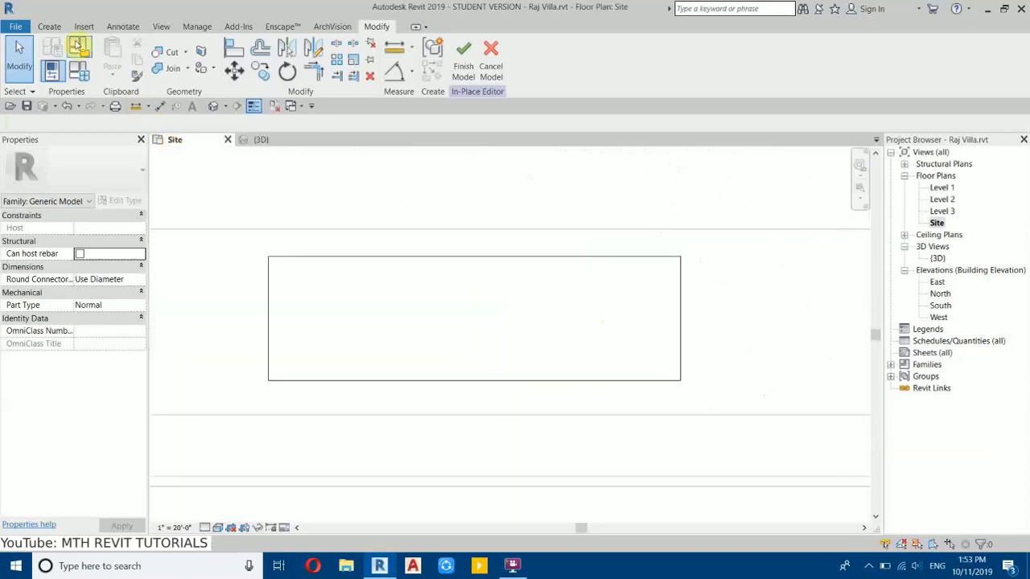
left_click(50, 26)
left_click(105, 50)
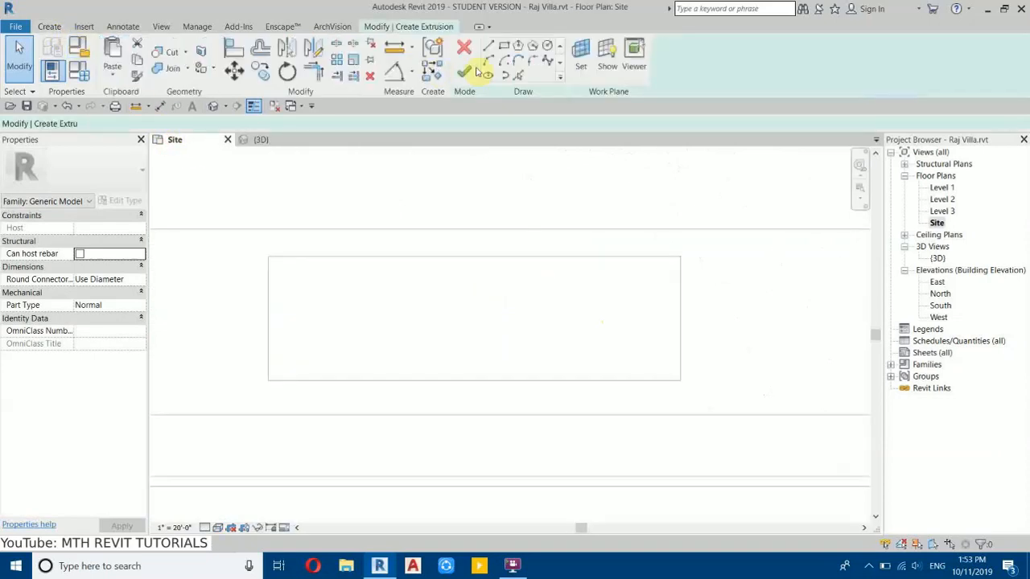
left_click(505, 47)
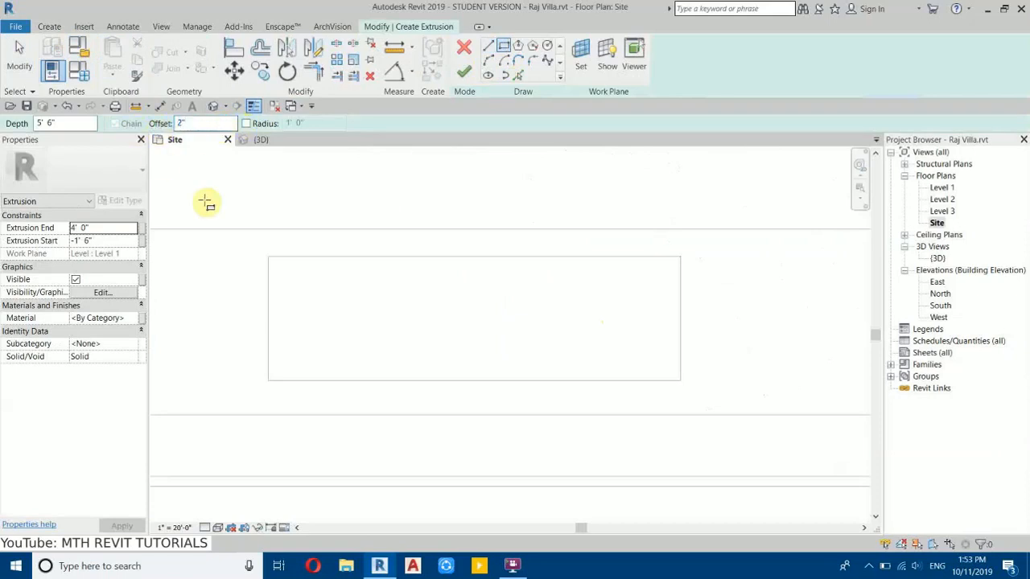
left_click(266, 257)
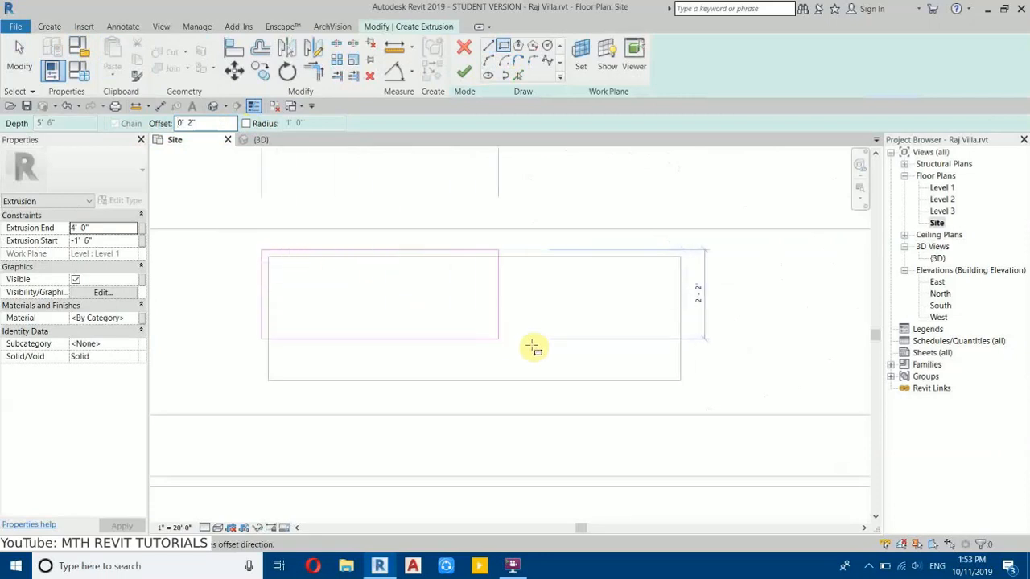
left_click(682, 383)
key("Escape")
key("Escape")
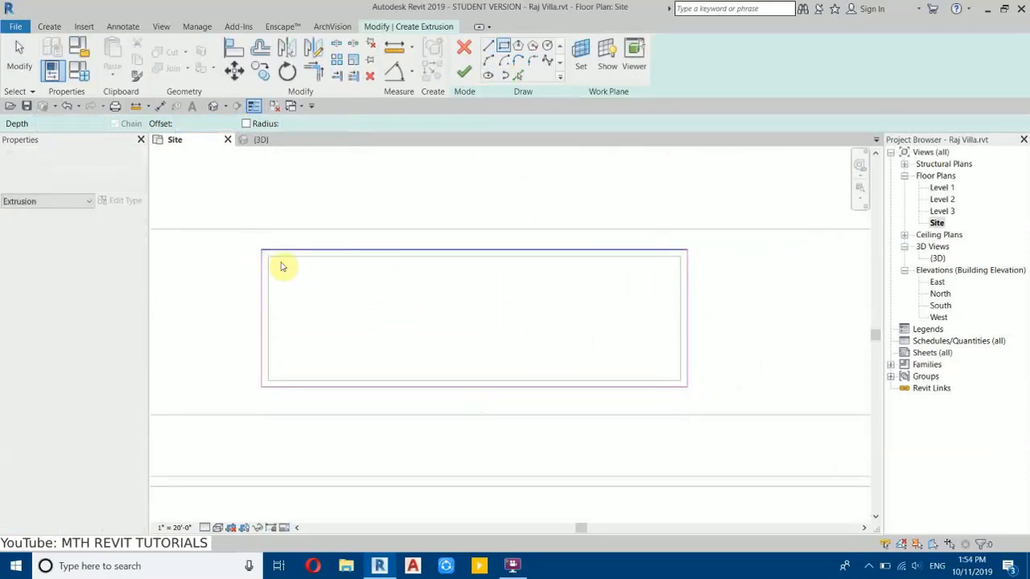
left_click(91, 241)
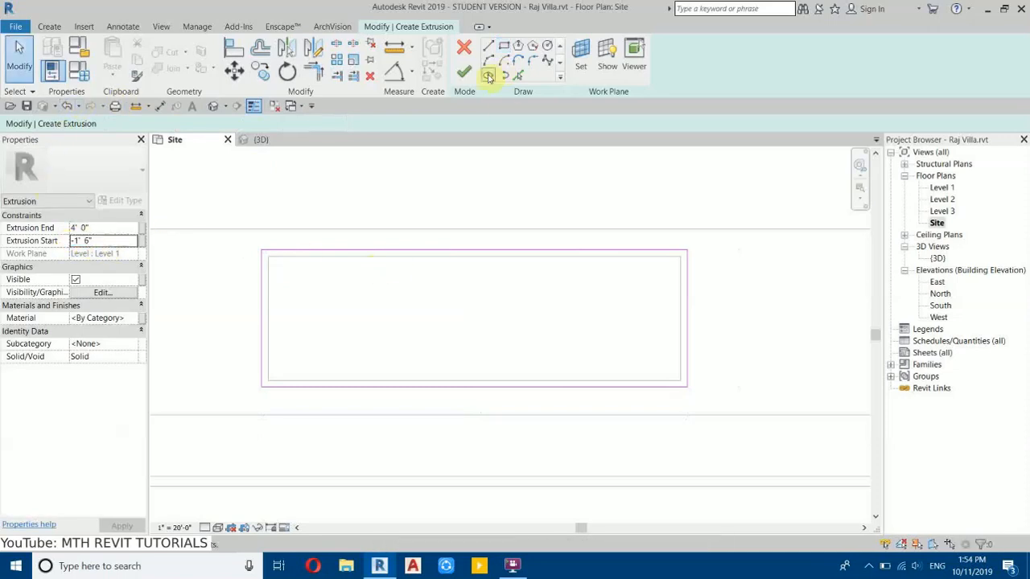
left_click(457, 72)
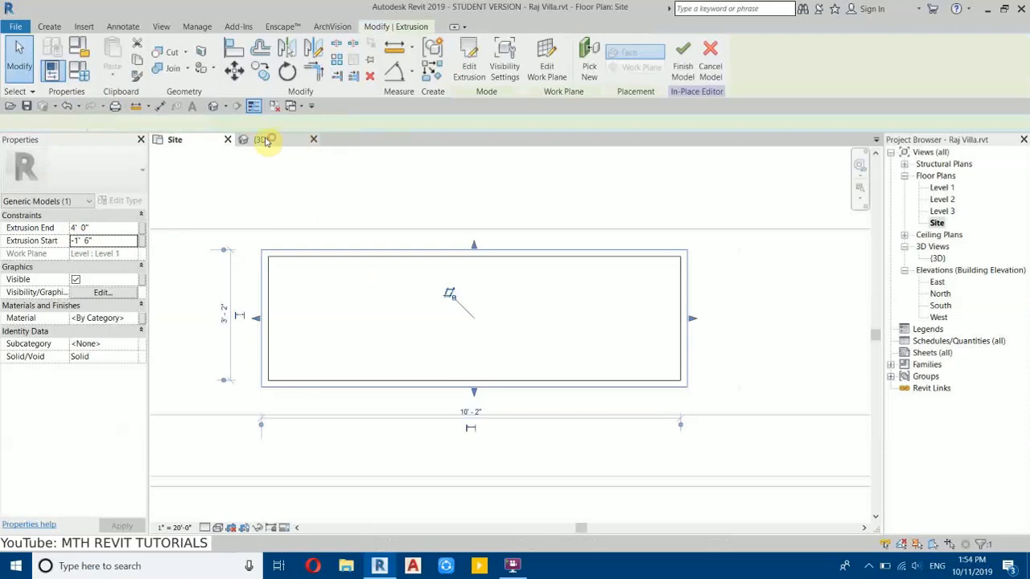
Step: Raise the second extrusion's bottom face to the top of the block in the 3D view
left_click(259, 140)
middle_click_drag(608, 378, 478, 352, "shift")
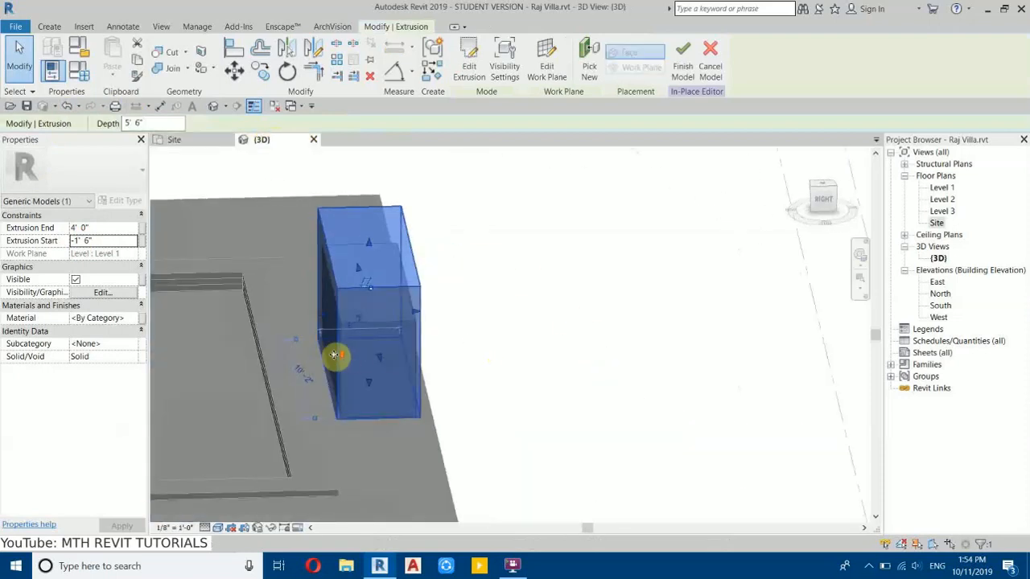
scroll(336, 356, "up", 2)
left_click_drag(396, 408, 398, 235)
left_click(616, 312)
middle_click_drag(472, 349, 468, 303, "shift")
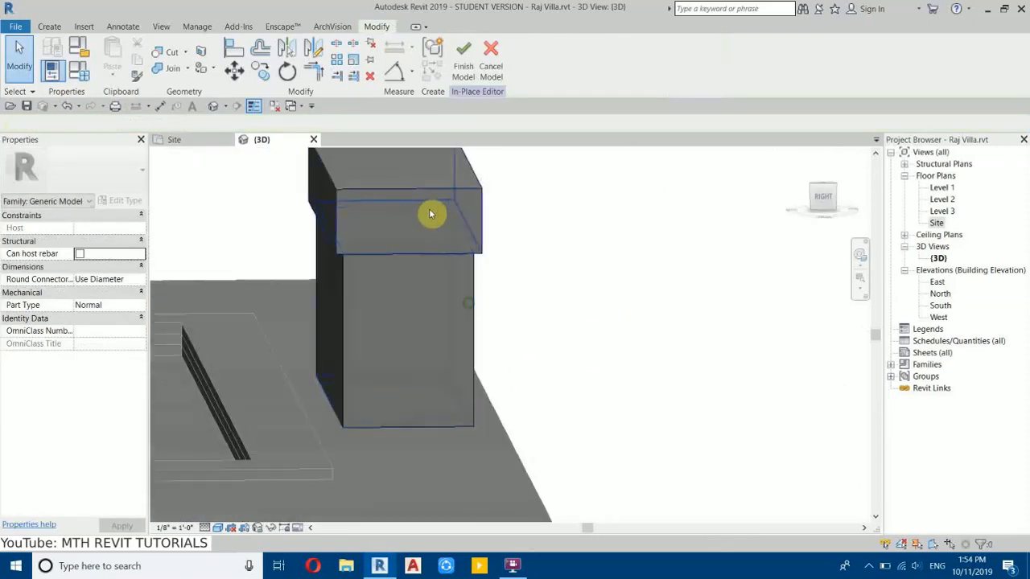
Step: Pull the cap's top face down until the cap is about 8" thick
left_click(428, 201)
middle_click_drag(429, 207, 459, 350)
scroll(415, 334, "up", 3)
left_click_drag(415, 253, 393, 335)
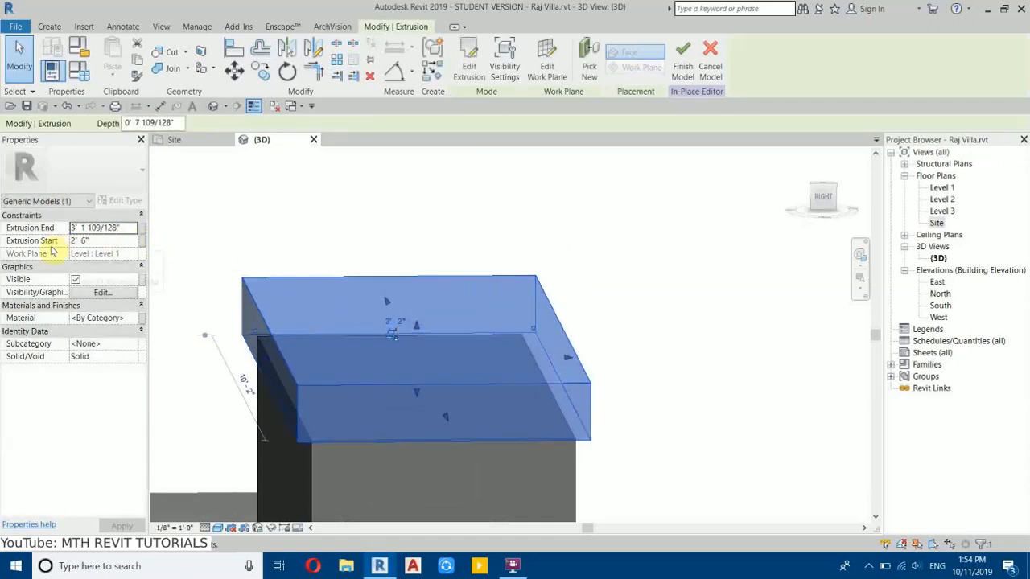
Step: Lower the cap's extrusion end to leave only a thin slab on top of the block
left_click(88, 239)
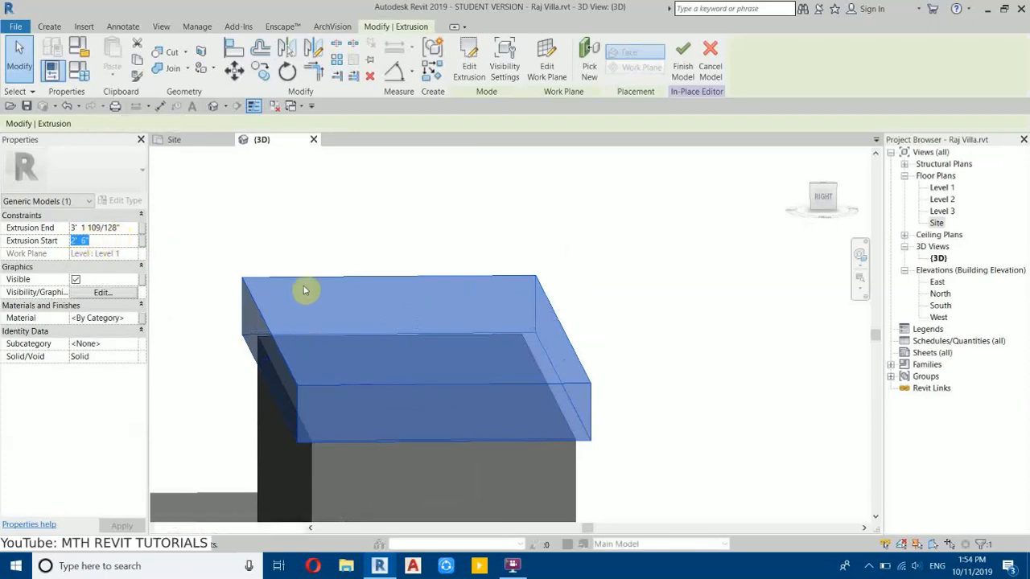
left_click(126, 232)
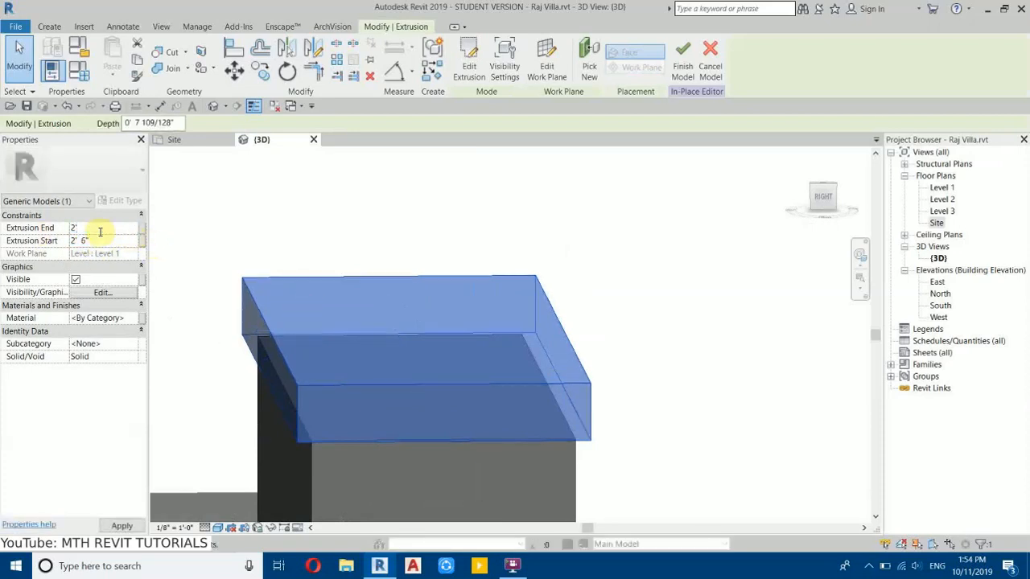
left_click(536, 251)
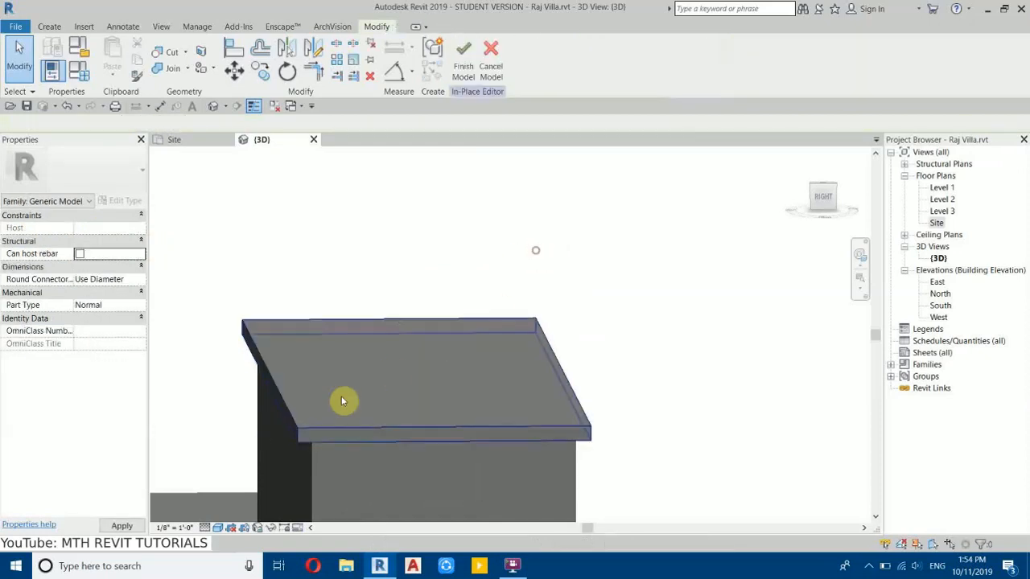
scroll(351, 380, "up", 1)
scroll(332, 390, "down", 4)
middle_click_drag(594, 409, 658, 422, "shift")
left_click(545, 431)
middle_click_drag(544, 431, 314, 271, "shift")
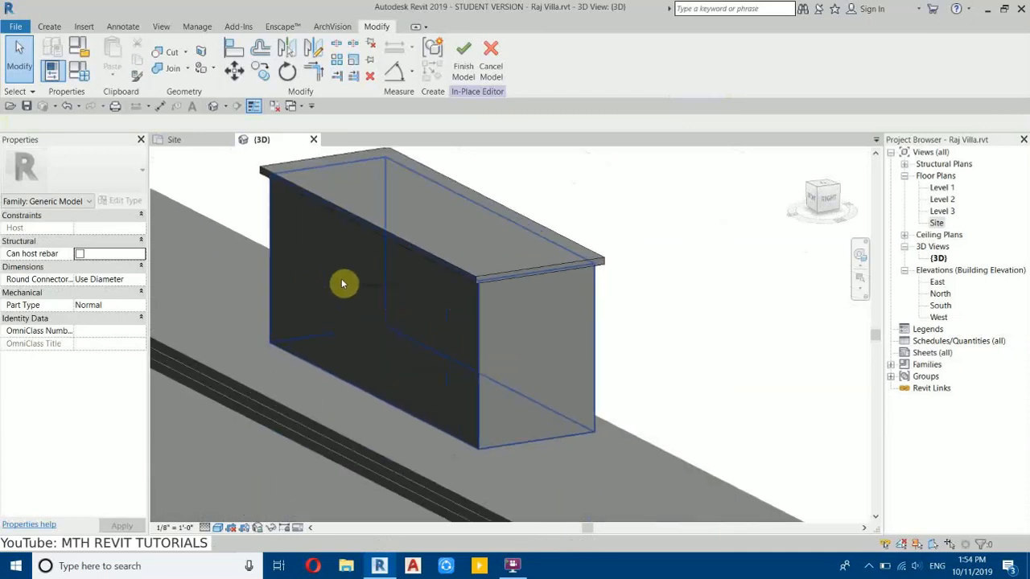
Step: Start another extrusion from the right-side 3D orientation and pick the block's side face as its work plane
left_click(818, 191)
scroll(605, 394, "up", 5)
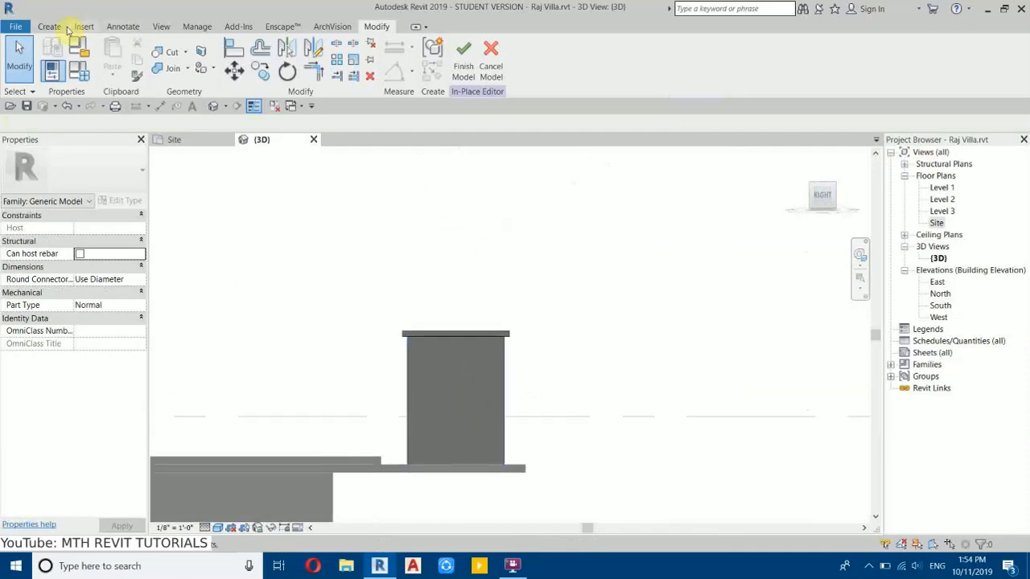
left_click(53, 29)
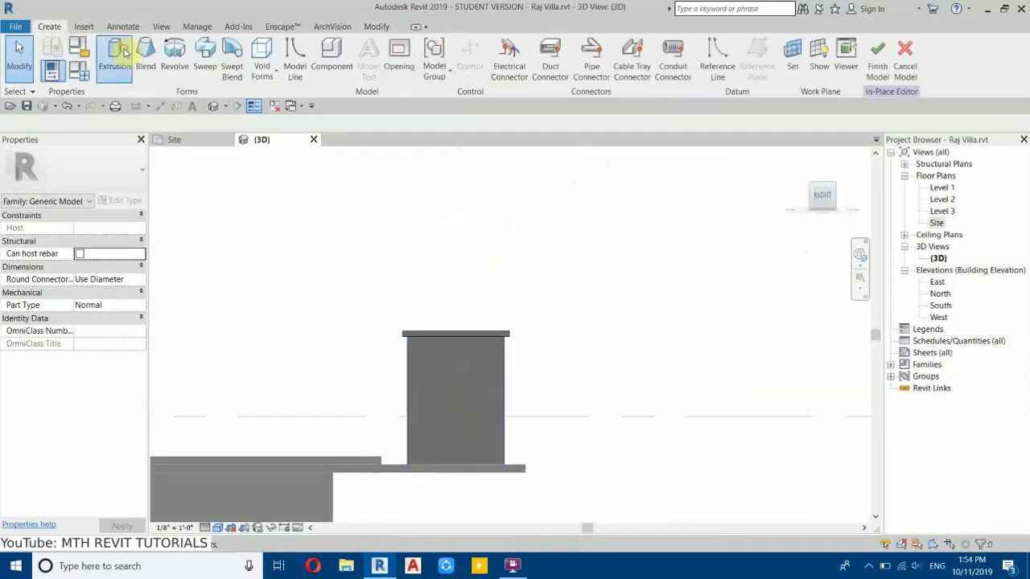
left_click(114, 54)
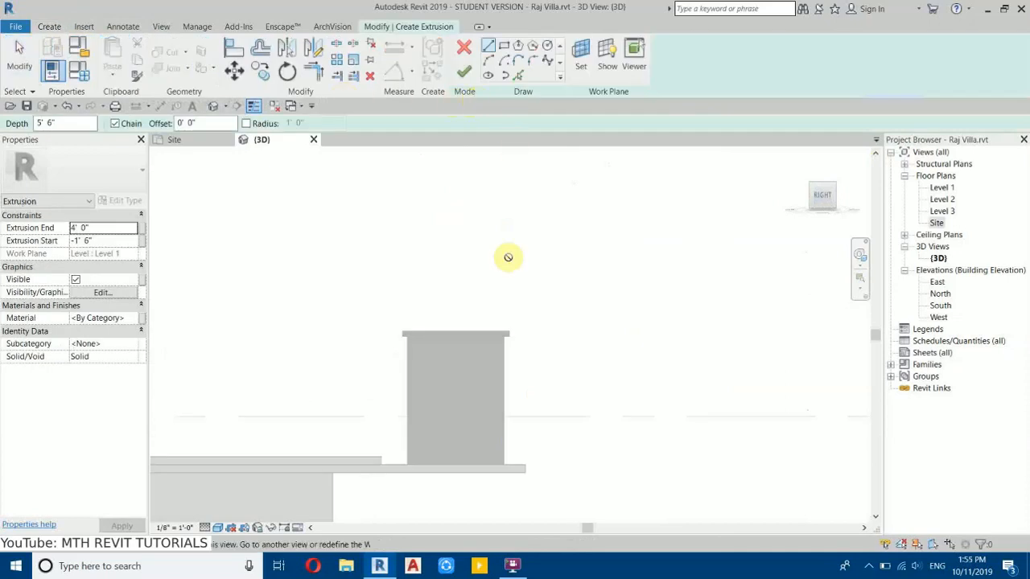
middle_click_drag(341, 257, 480, 233)
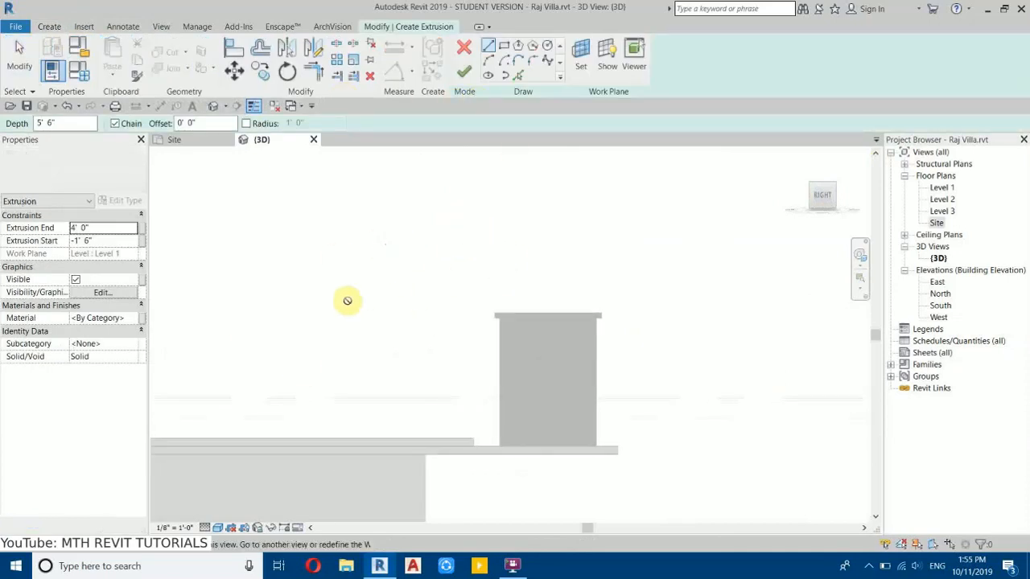
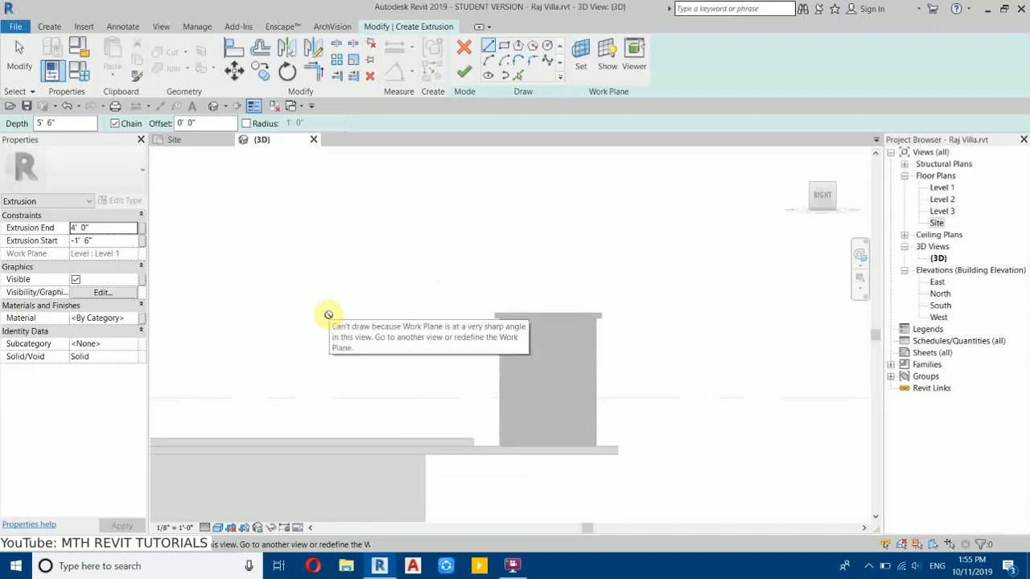
left_click(580, 60)
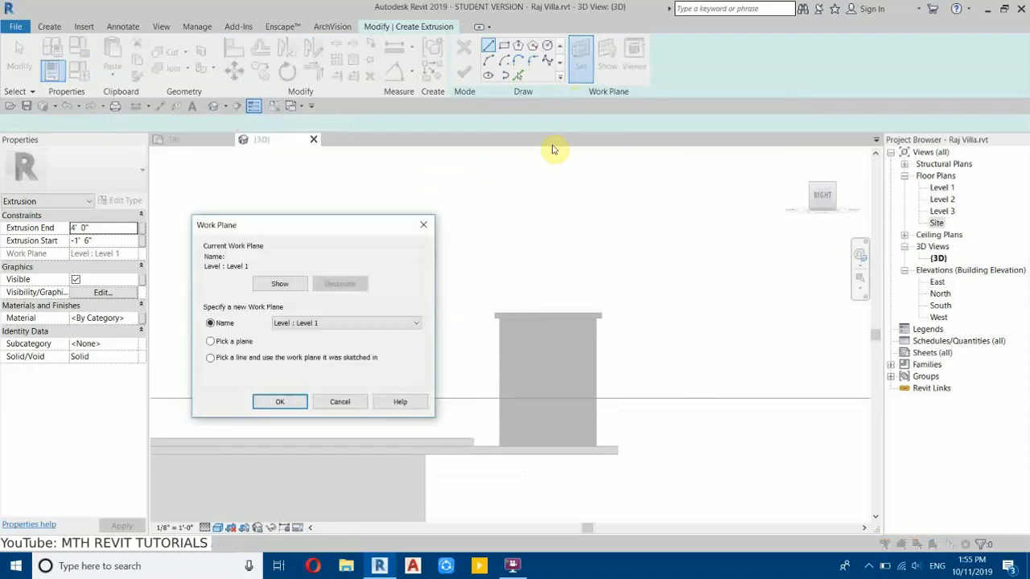
left_click(278, 402)
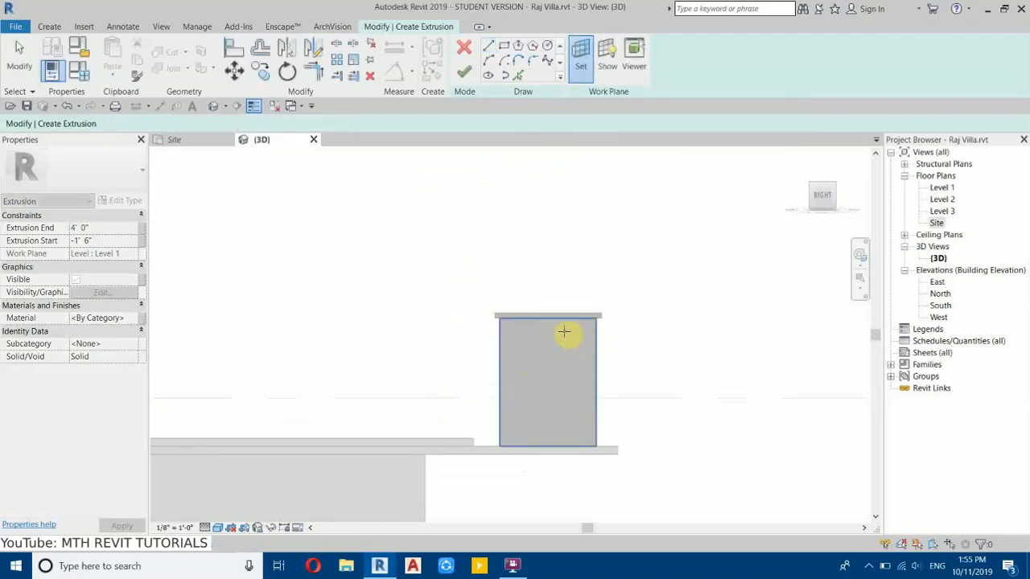
left_click(560, 333)
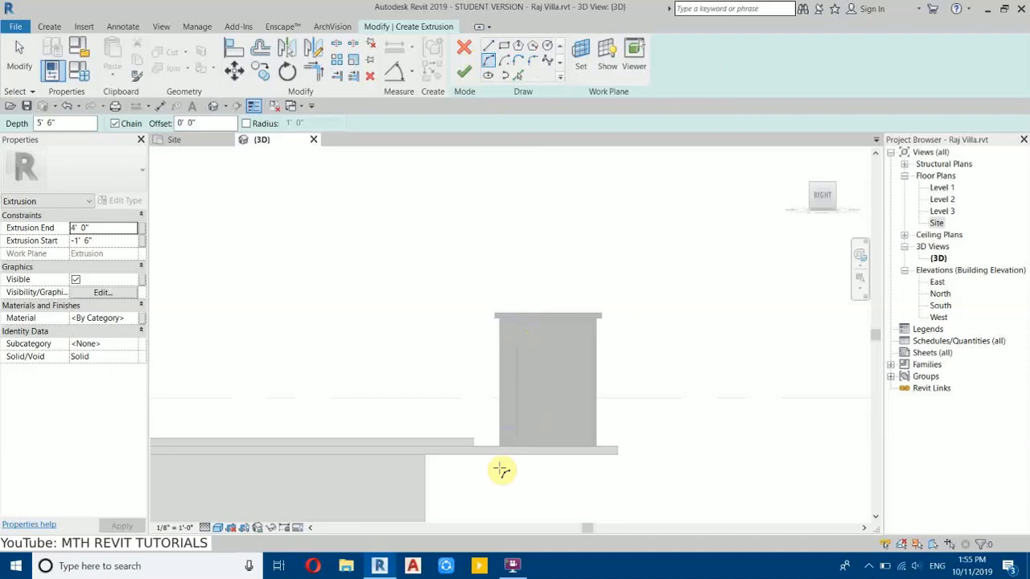
Step: Choose the arc tool for the extrusion sketch and open the 3D view's visual style choices
scroll(470, 399, "up", 2)
left_click(218, 528)
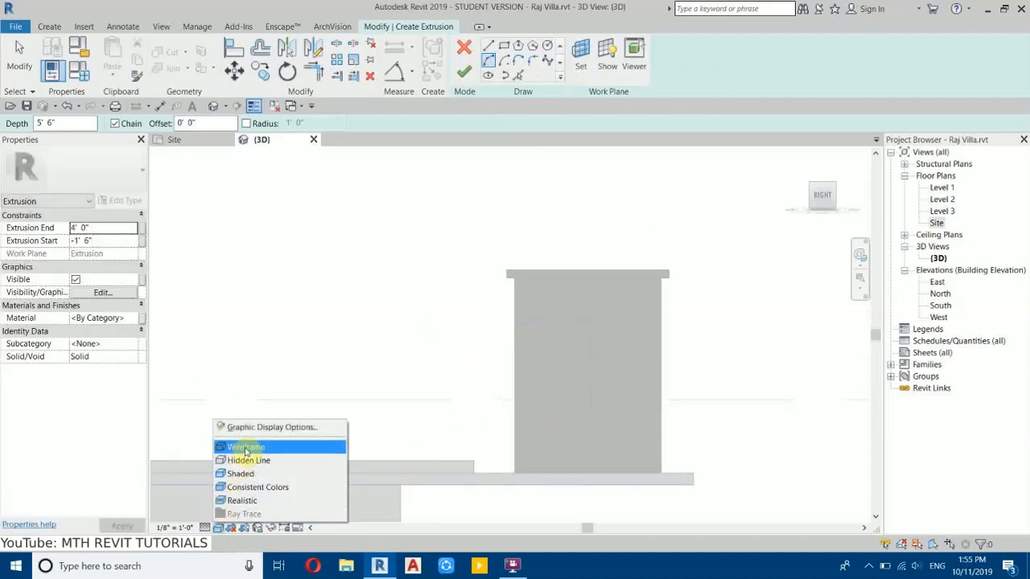
Step: Set the 3D view's visual style to Wireframe
left_click(246, 447)
middle_click_drag(395, 448, 527, 344)
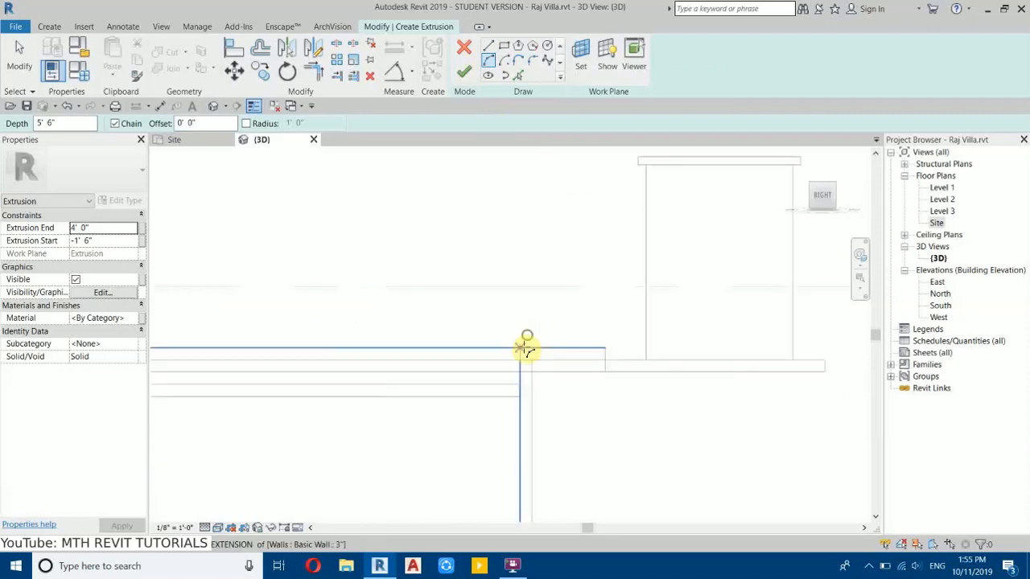
scroll(515, 374, "up", 3)
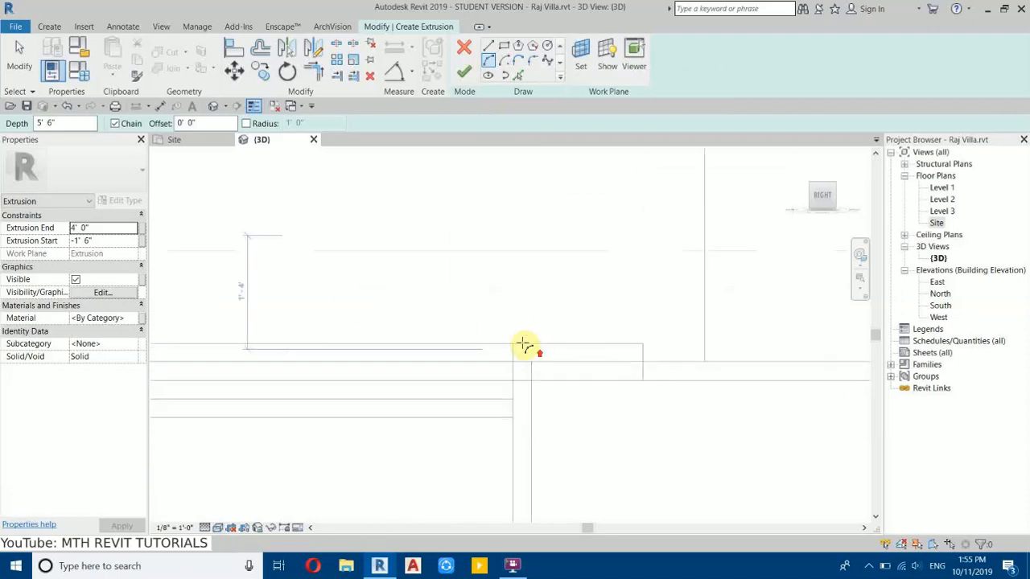
key("Escape")
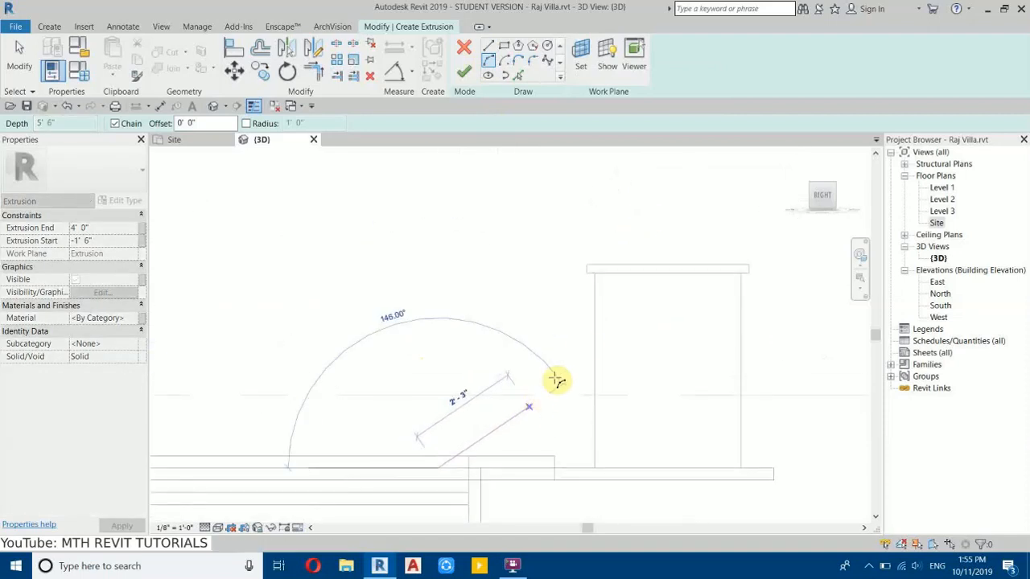
Step: Draw an arc rising from the slab's top line to the block's front face, a little below its cap
left_click(594, 314)
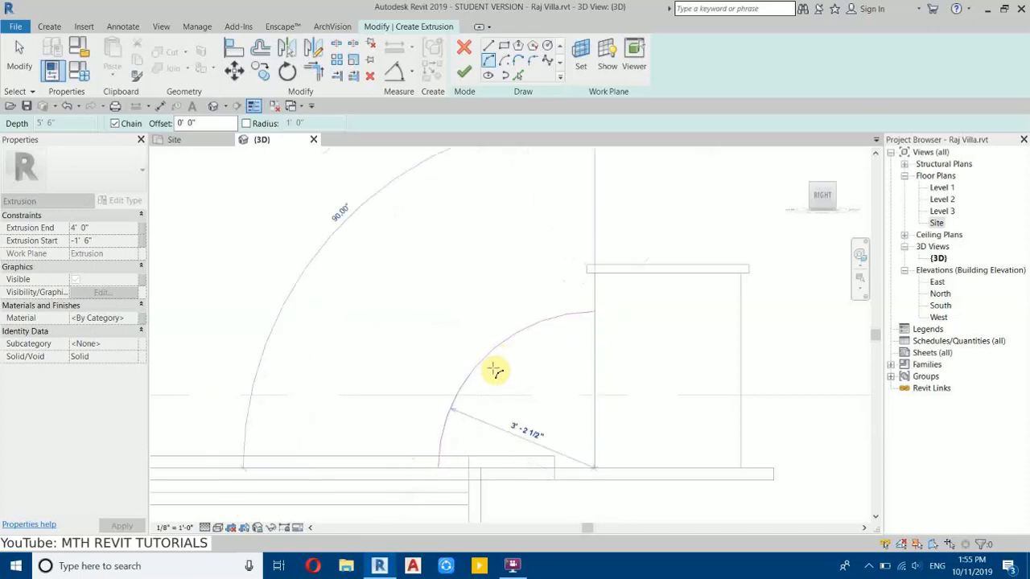
scroll(498, 366, "up", 2)
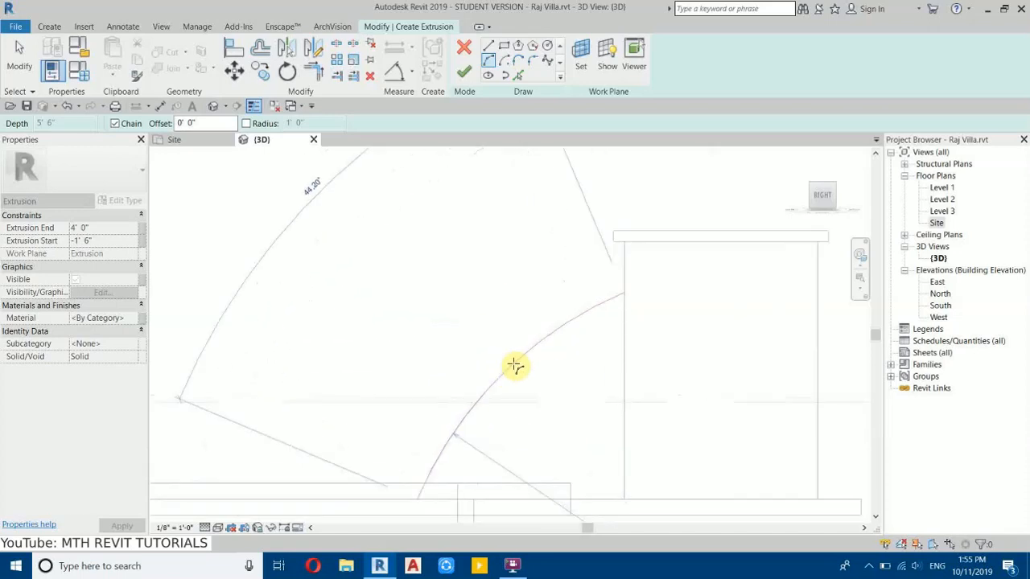
left_click(515, 367)
scroll(486, 298, "down", 3)
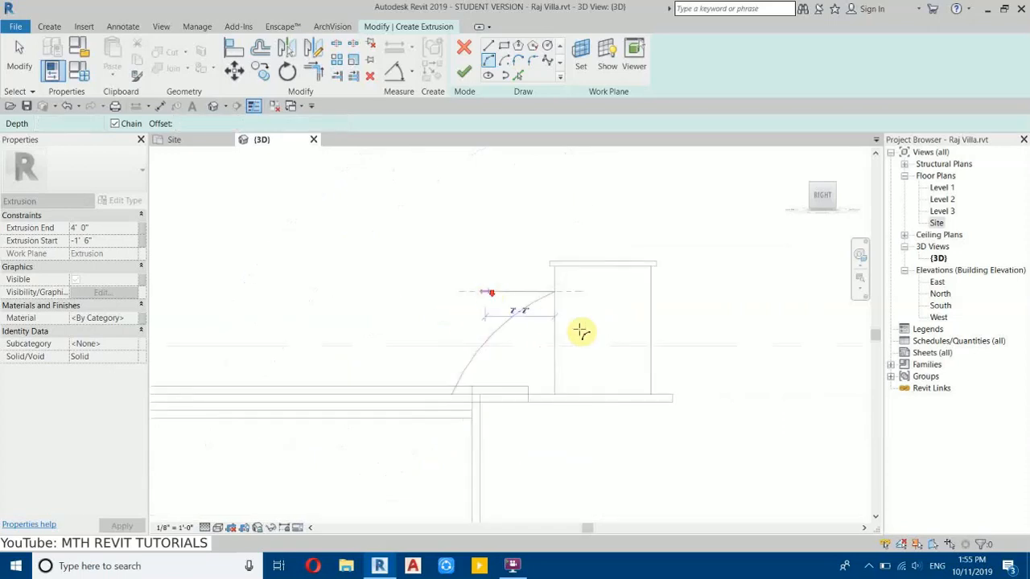
scroll(479, 342, "up", 2)
scroll(478, 343, "up", 2)
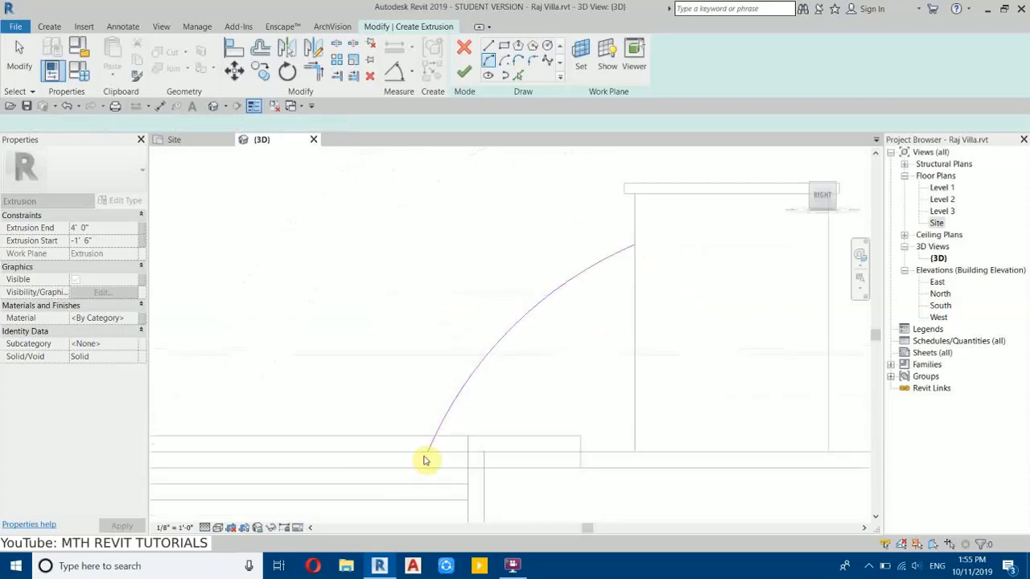
key("Escape")
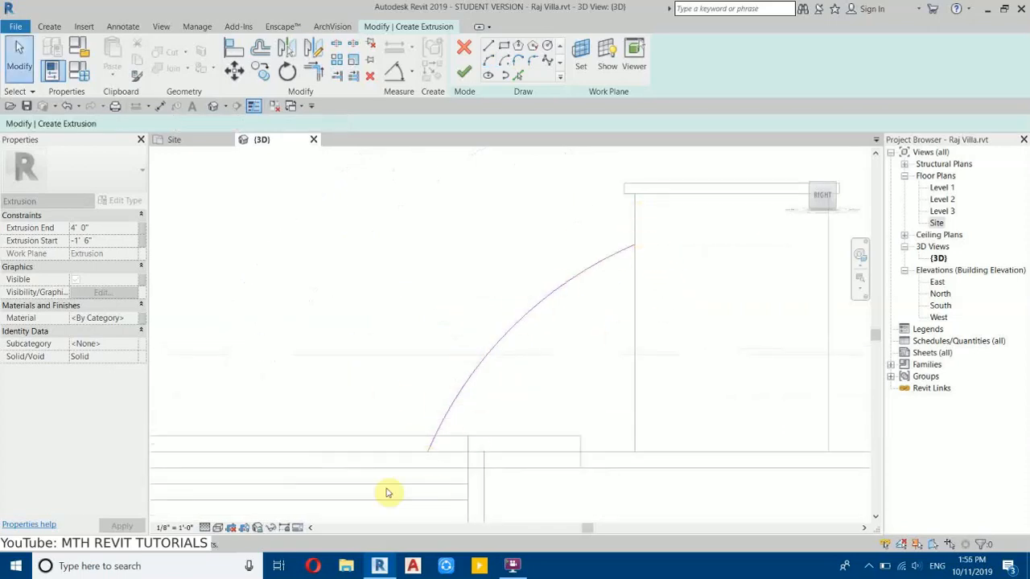
Step: Create a parallel copy of the arc with Pick Lines, using an offset of .5"
middle_click_drag(589, 290, 579, 313)
scroll(576, 309, "up", 1)
scroll(573, 338, "down", 2)
scroll(529, 311, "up", 1)
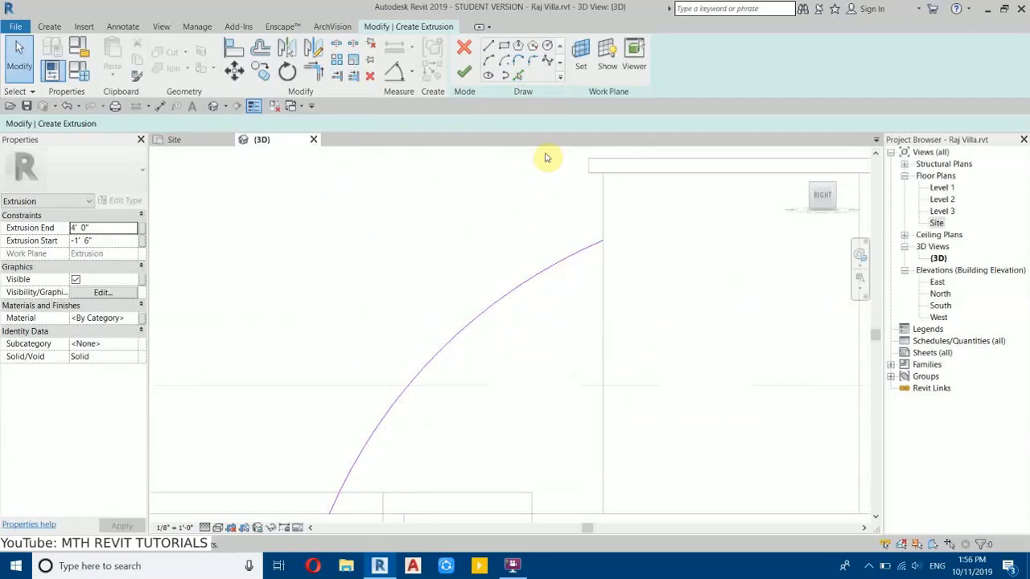
left_click(519, 76)
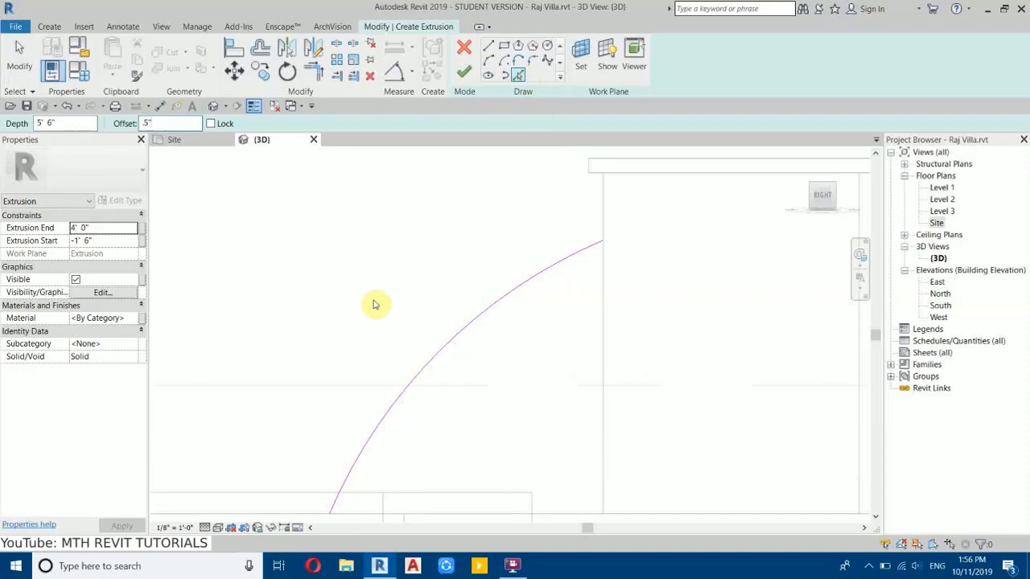
left_click(505, 293)
scroll(603, 223, "down", 2)
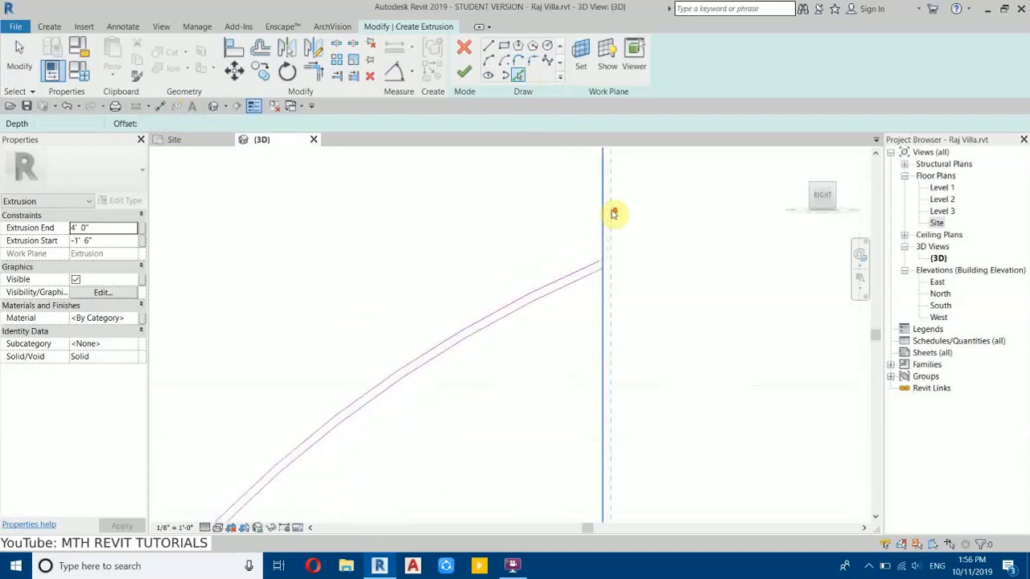
scroll(636, 233, "up", 4)
key("Escape")
key("Escape")
Step: Draw a short vertical line along the block's face at the upper ends of the two arcs
left_click(488, 46)
left_click(554, 408)
scroll(615, 219, "up", 5)
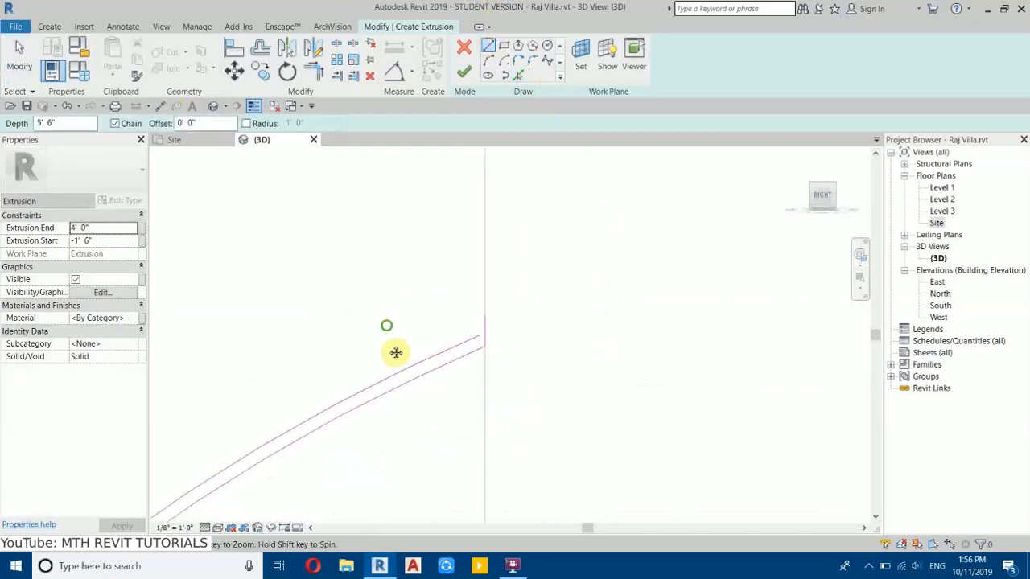
middle_click_drag(306, 453, 577, 175)
middle_click_drag(461, 476, 525, 328)
scroll(510, 375, "up", 2)
scroll(437, 409, "down", 3)
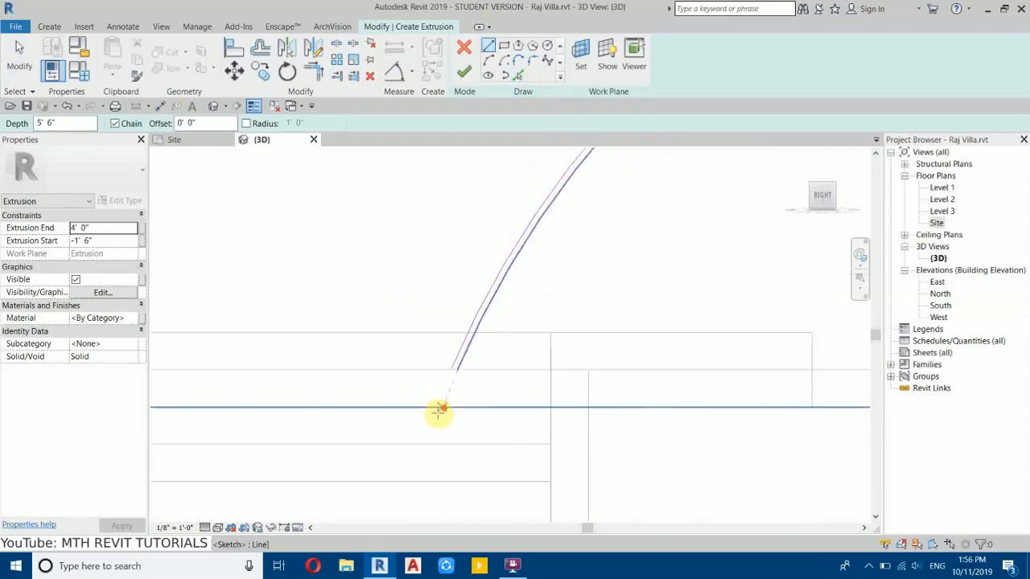
scroll(658, 354, "down", 2)
key("Escape")
Step: Extend the lower ends of both arcs to the second horizontal line below with Trim/Extend Multiple Elements
scroll(493, 388, "up", 3)
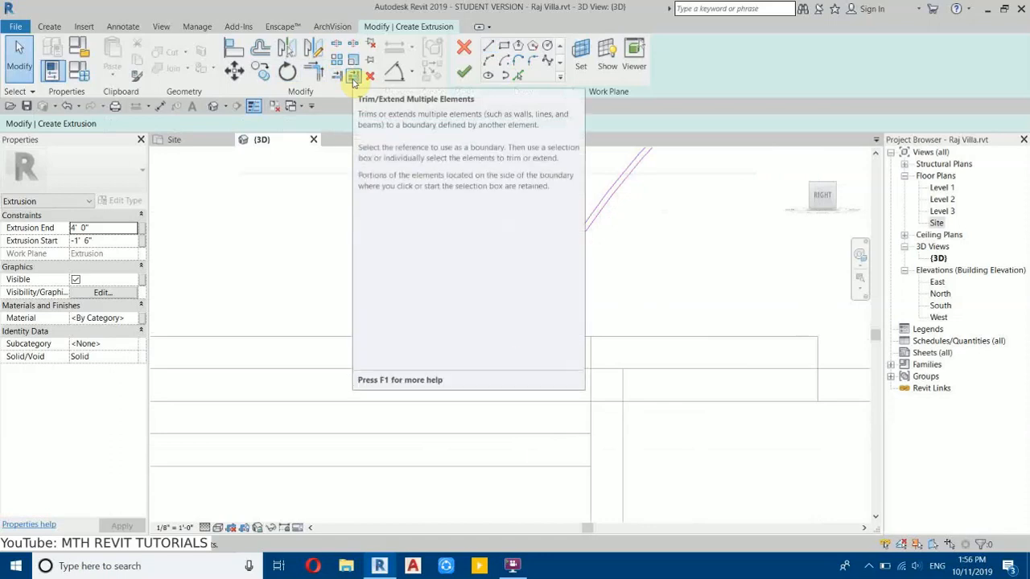
left_click(354, 76)
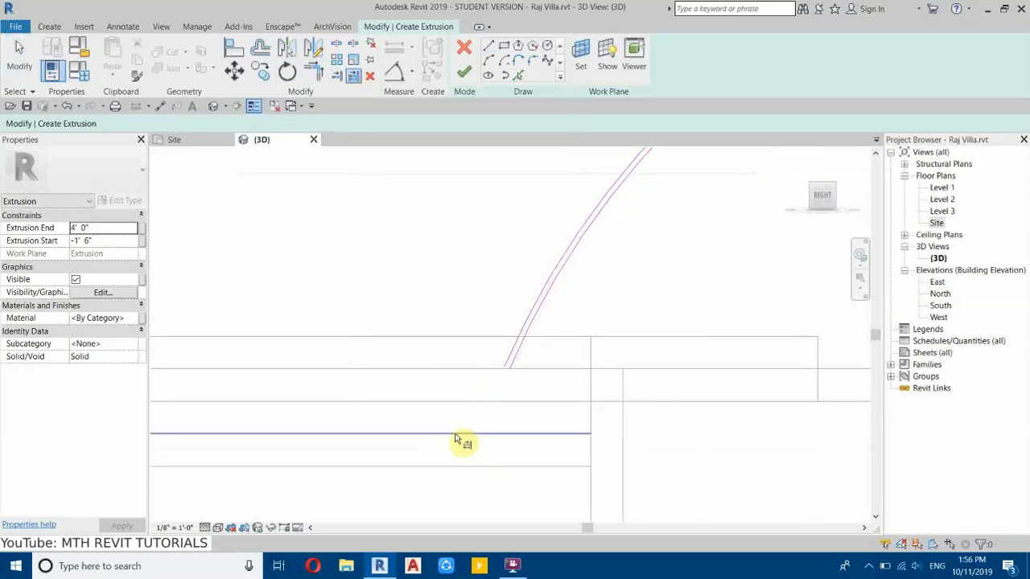
left_click_drag(568, 313, 476, 287)
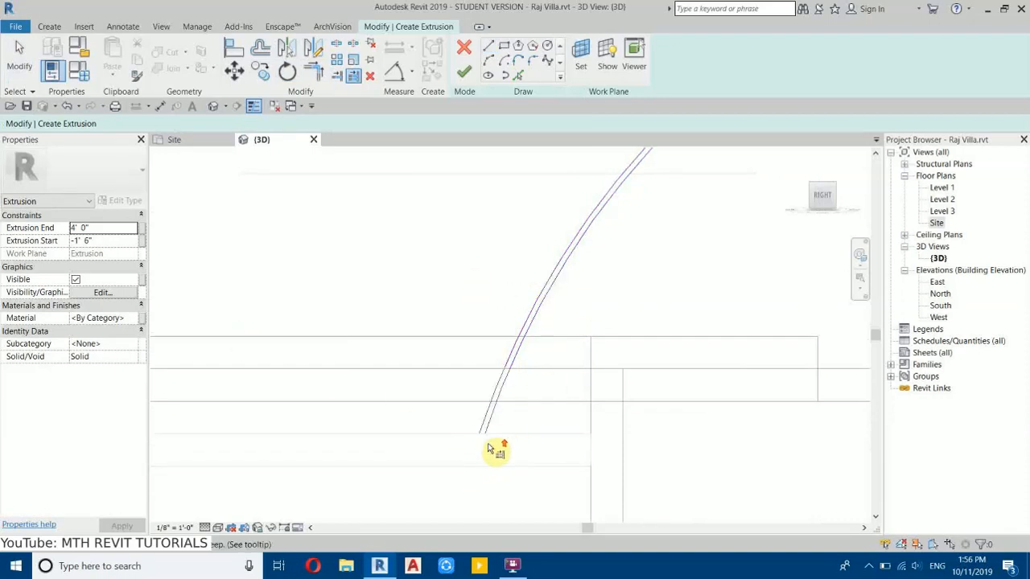
Step: Close the lower ends of the two arcs with a short straight line
scroll(499, 445, "up", 3)
left_click(488, 48)
scroll(469, 432, "up", 3)
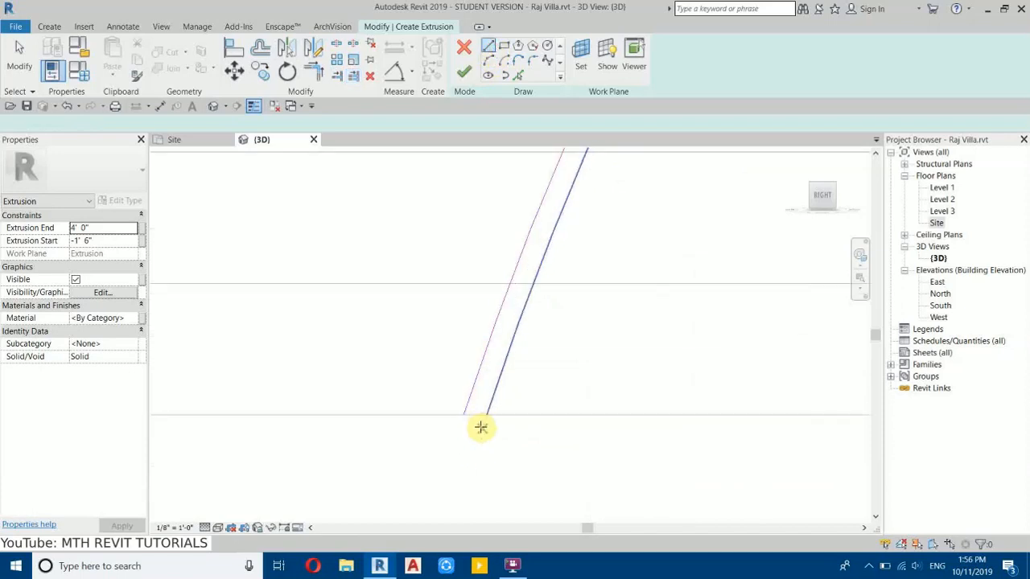
left_click(464, 415)
Step: Trim the upper arc and the short vertical line at the block's face to a corner
scroll(440, 489, "down", 7)
middle_click_drag(657, 210, 447, 393)
scroll(485, 404, "up", 4)
scroll(382, 481, "up", 3)
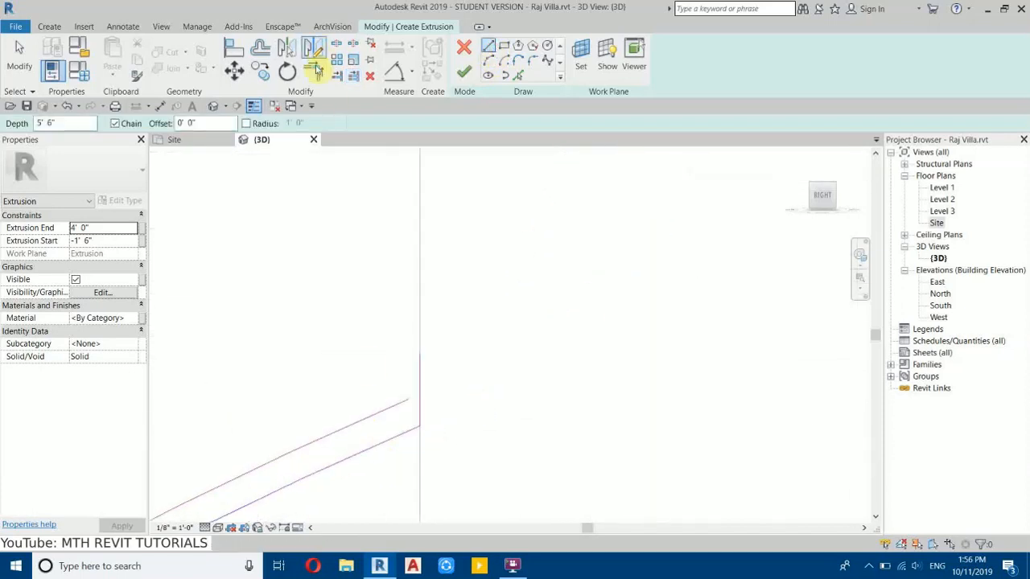
left_click(312, 70)
key("Escape")
scroll(554, 338, "down", 2)
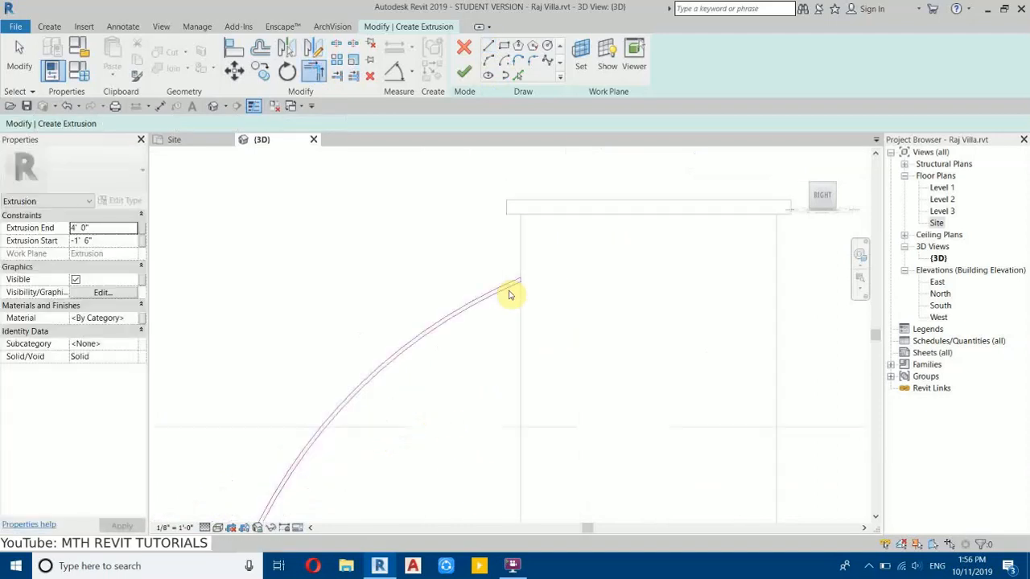
Step: Finish the sketch of the thin curved profile to create the extrusion
left_click(473, 55)
left_click(585, 292)
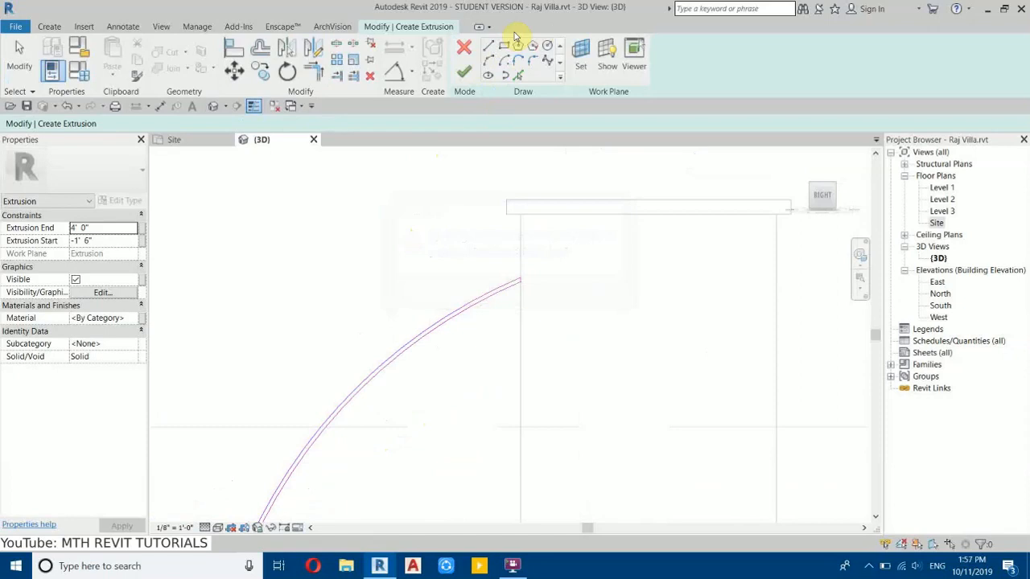
left_click(464, 73)
Step: In the Site plan, resize the curved extrusion to about 3' 1" wide, near one end of the block
left_click(177, 140)
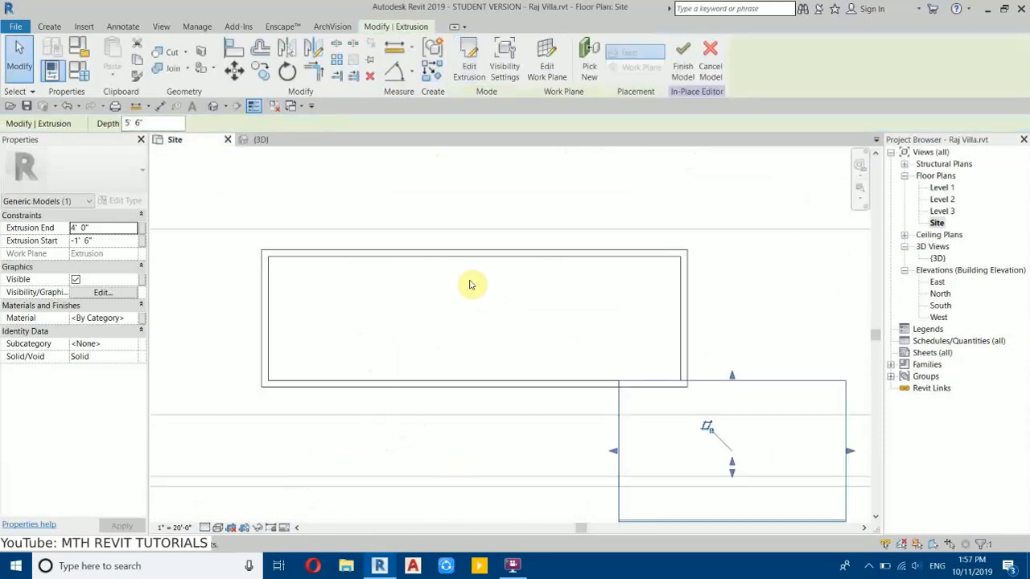
scroll(716, 370, "down", 2)
left_click_drag(779, 384, 500, 384)
mouse_move(597, 384)
left_mouse_down()
mouse_move(636, 385)
mouse_move(605, 390)
left_mouse_up()
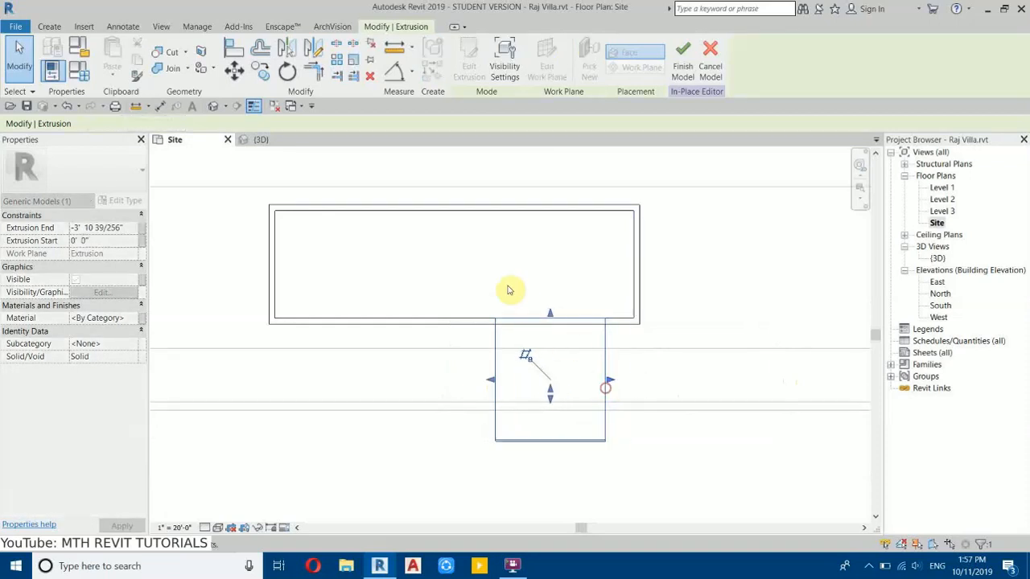
Step: Check the curved extrusion against the block in the 3D view, and select it in the Site plan
left_click(261, 140)
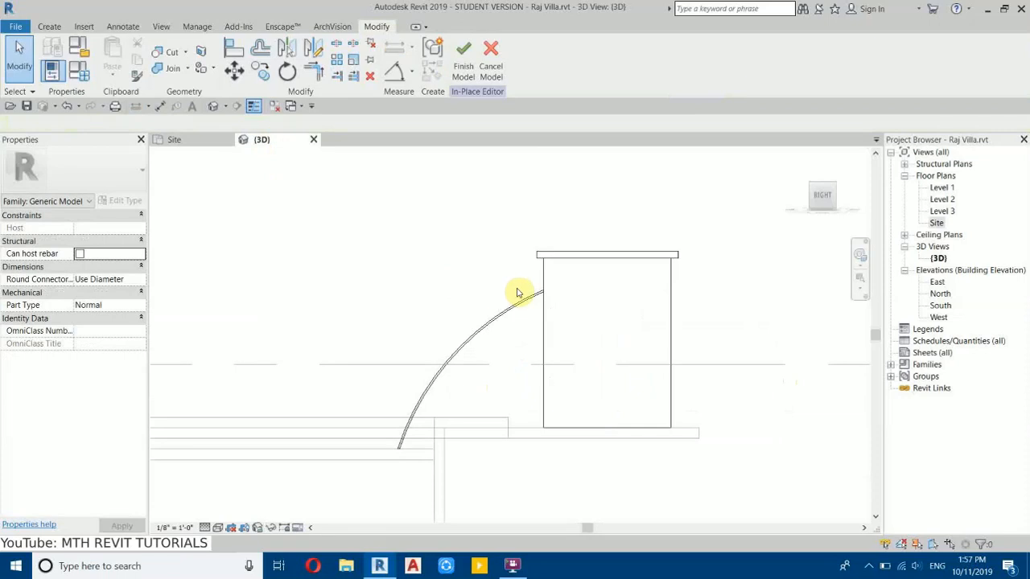
mouse_move(501, 292)
middle_mouse_down("shift")
mouse_move(560, 341)
mouse_move(492, 266)
mouse_move(810, 442)
middle_mouse_up("shift")
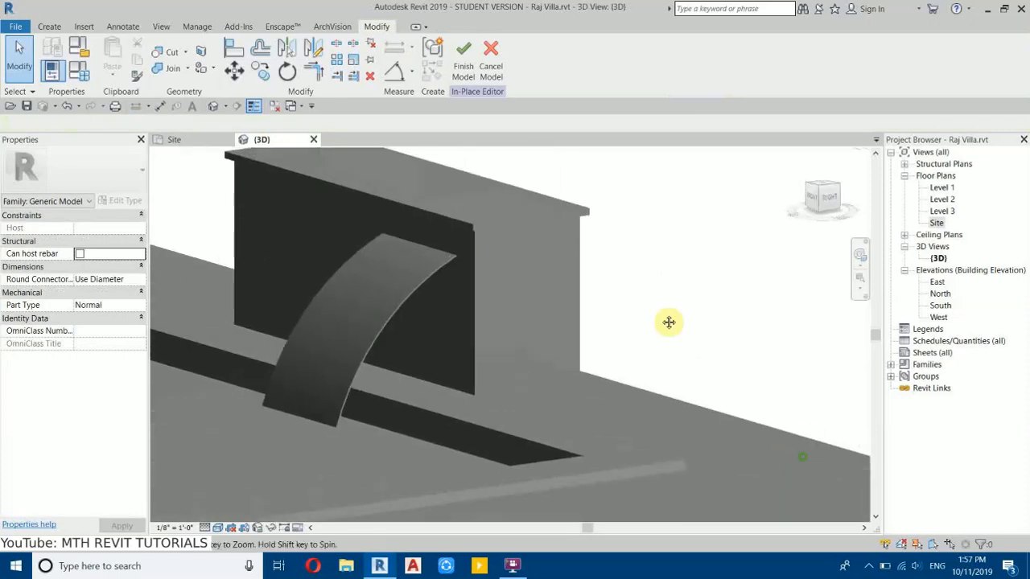
middle_click_drag(371, 283, 504, 348)
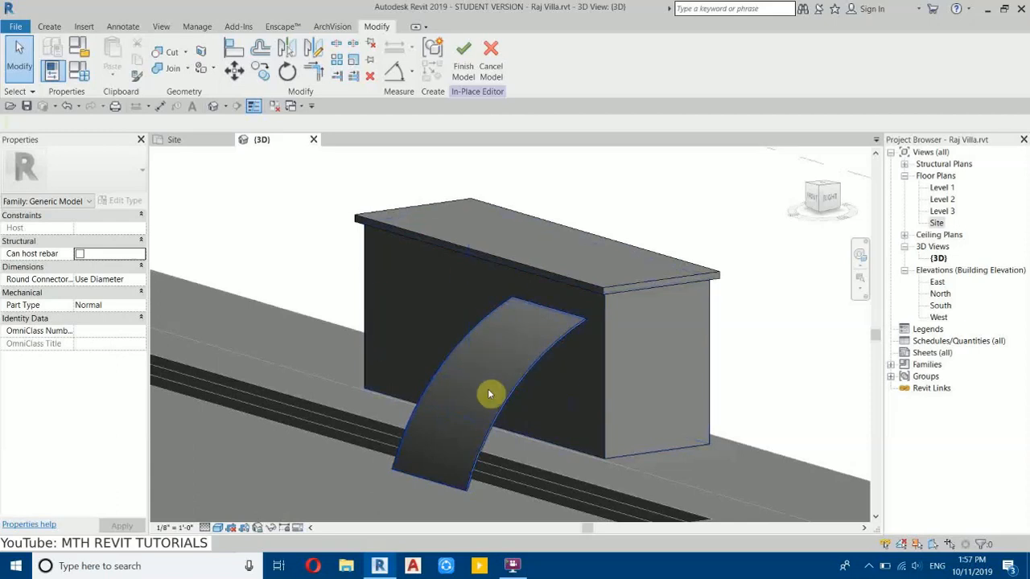
scroll(488, 297, "up", 3)
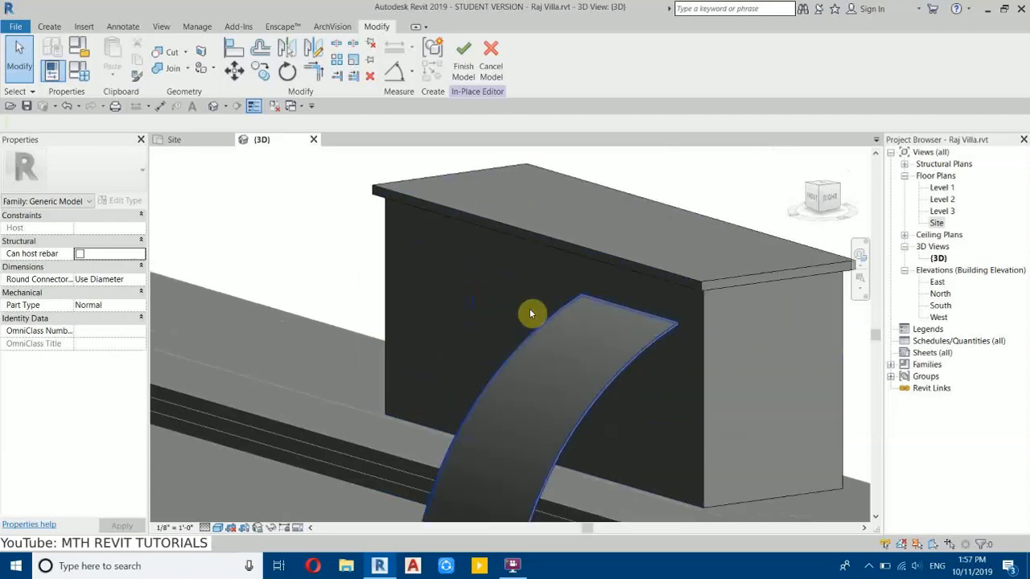
left_click(198, 141)
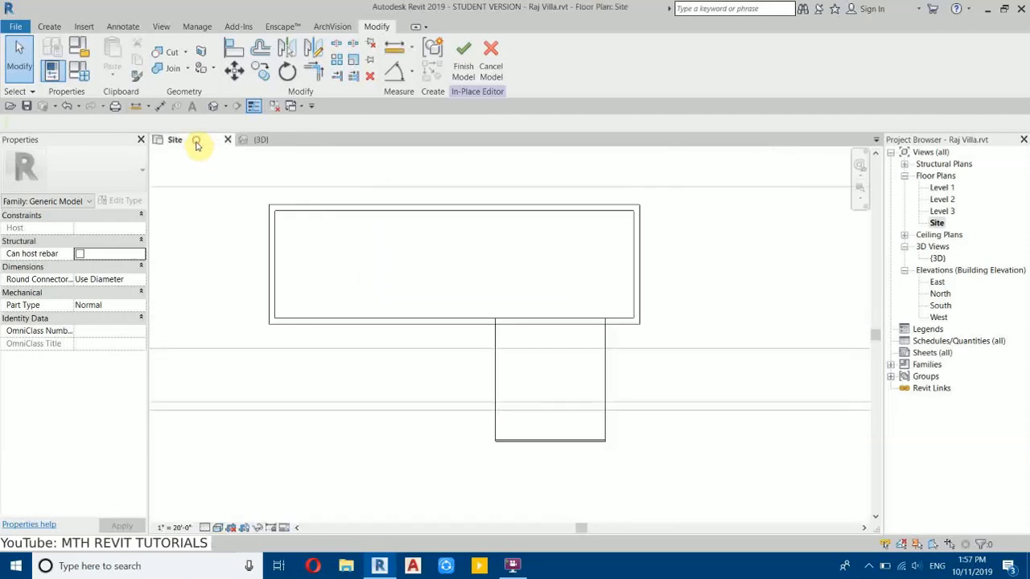
left_click(503, 337)
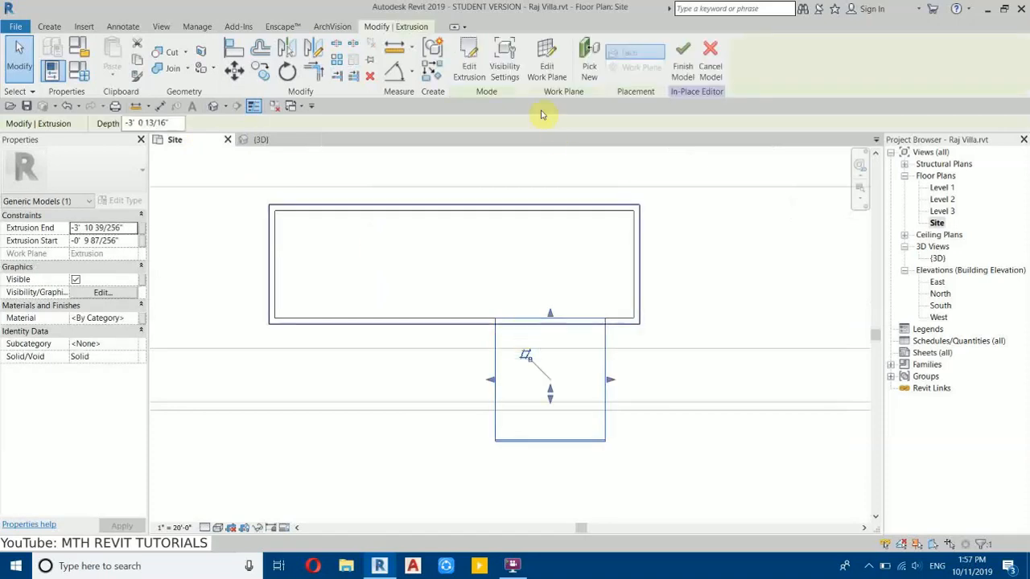
left_click(547, 64)
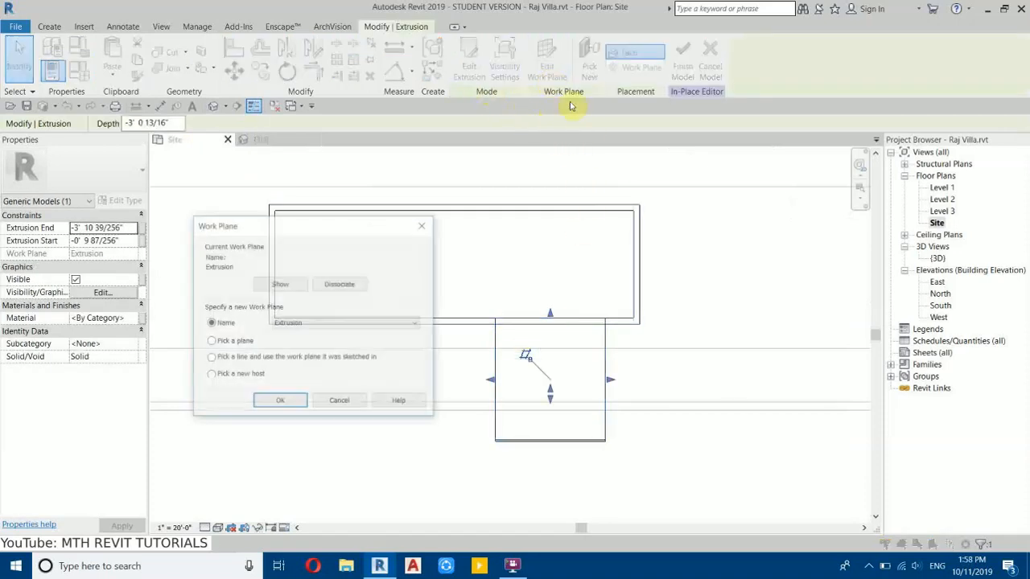
left_click(422, 230)
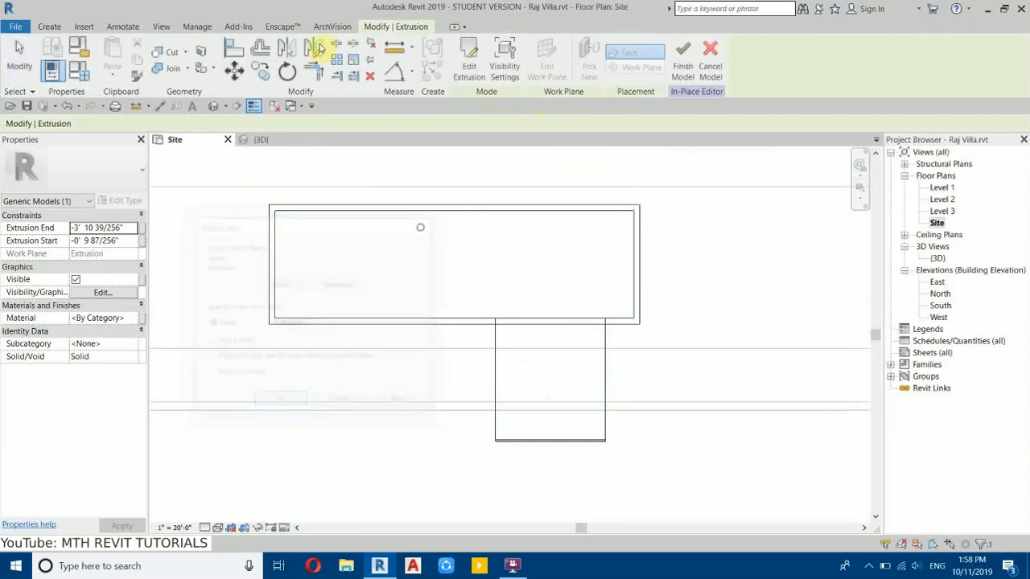
key("Escape")
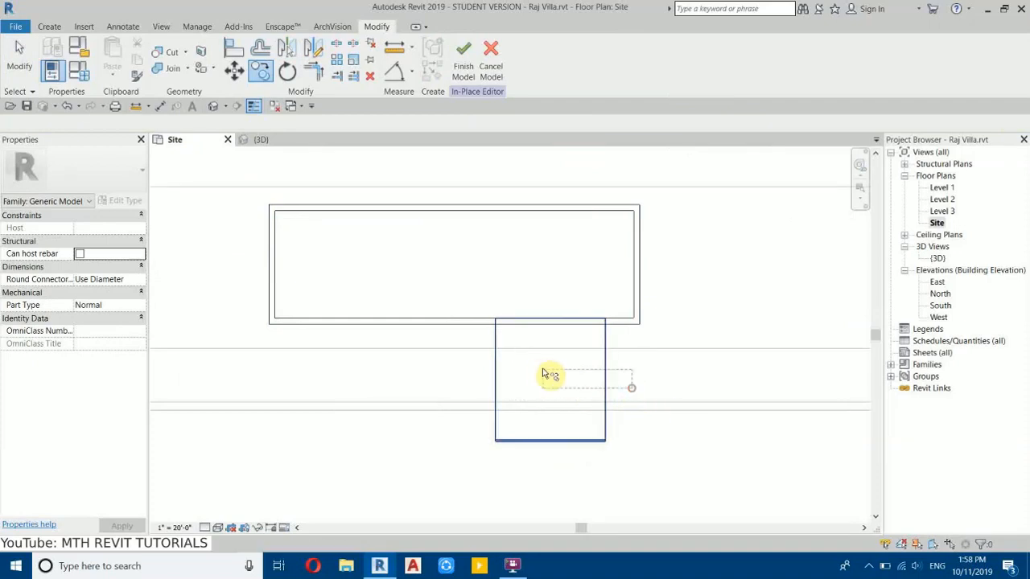
right_click(506, 242)
left_click(513, 247)
right_click(513, 247)
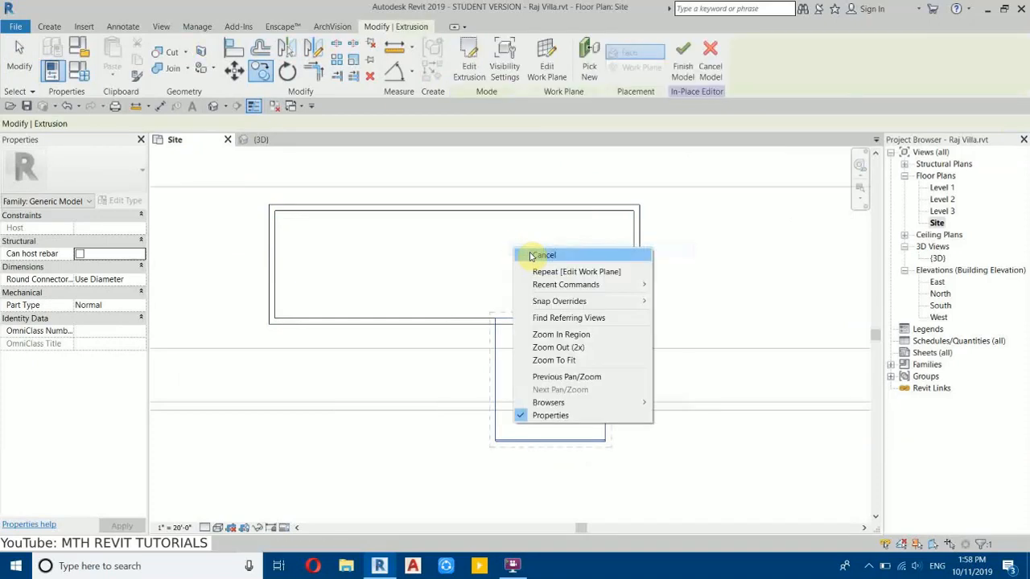
left_click(529, 254)
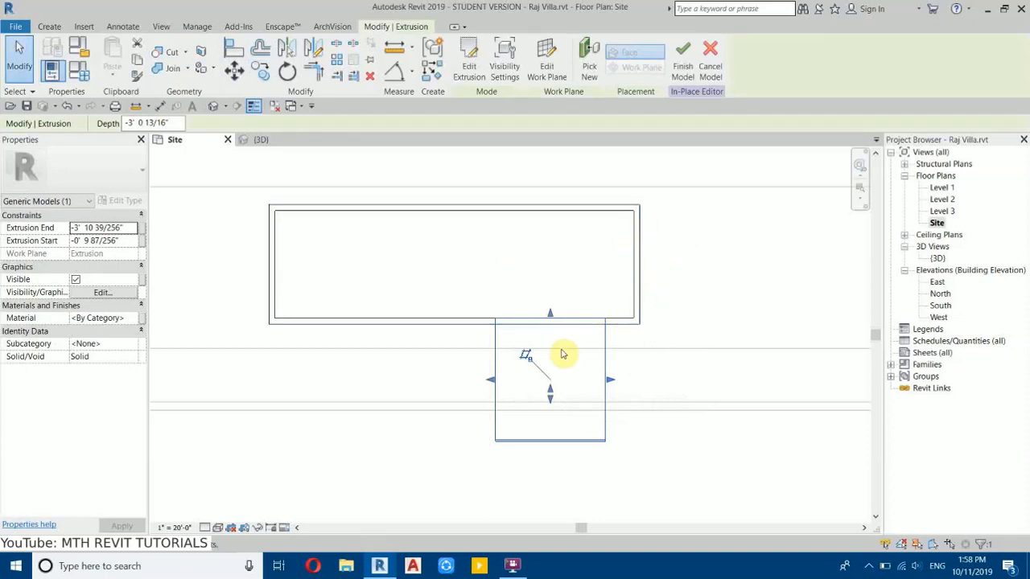
Step: Dissociate the curved extrusion from its work plane
scroll(651, 235, "up", 3)
scroll(620, 354, "down", 3)
middle_click_drag(597, 400, 570, 393)
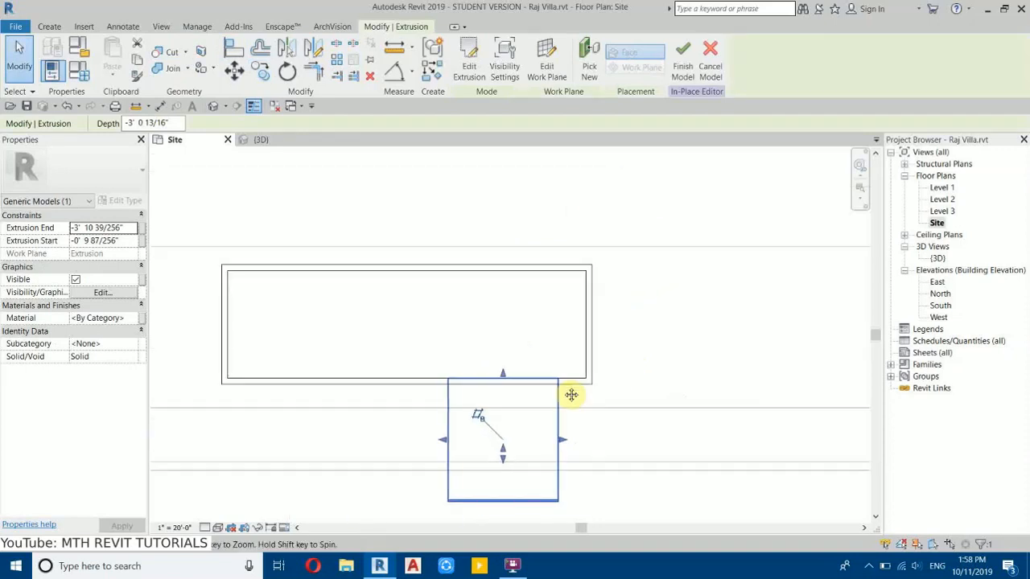
left_click(547, 62)
left_click(341, 285)
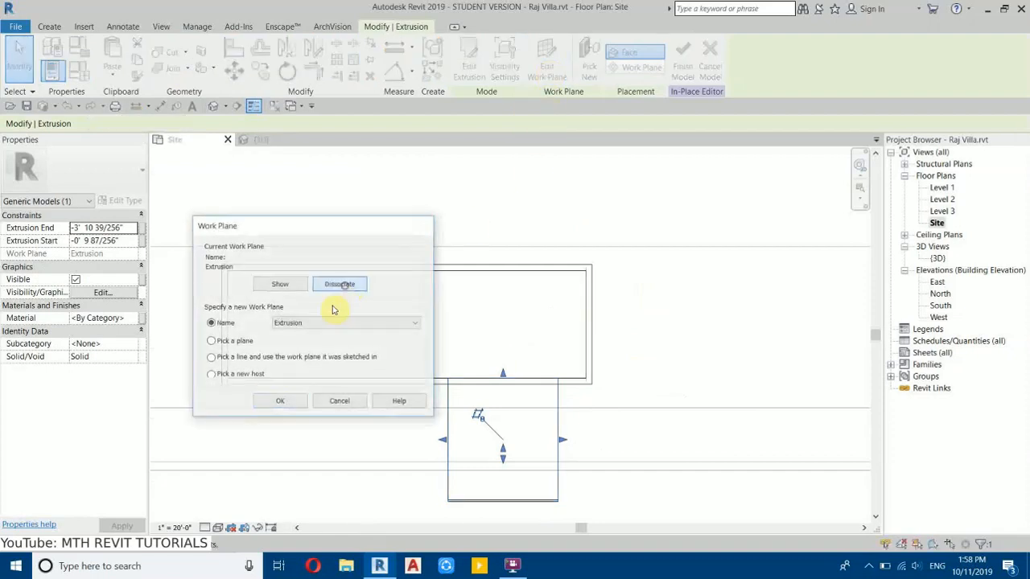
Step: Copy the curved extrusion along the block's long face toward its opposite end, and check both strips in 3D
left_click(259, 73)
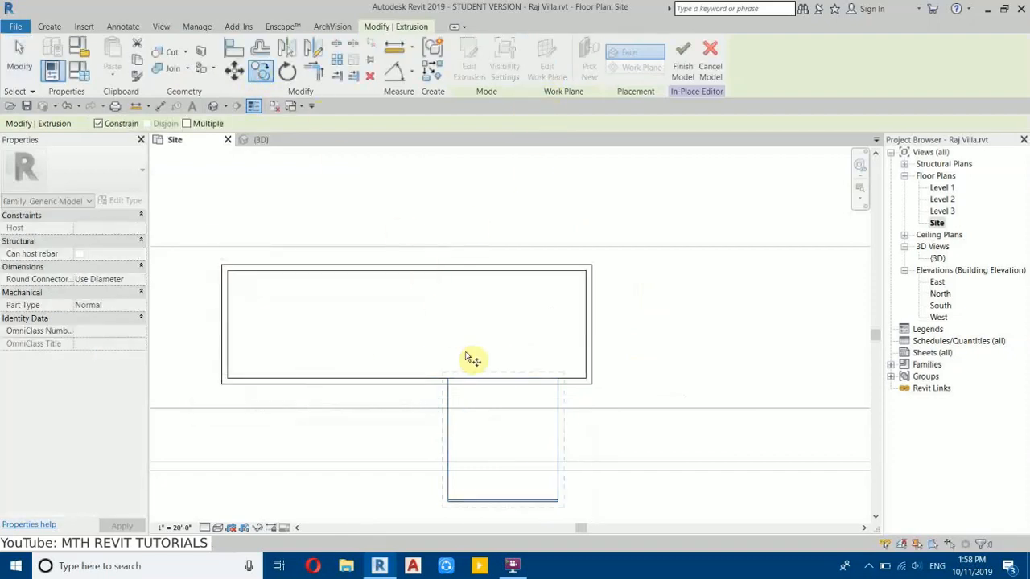
left_click(504, 379)
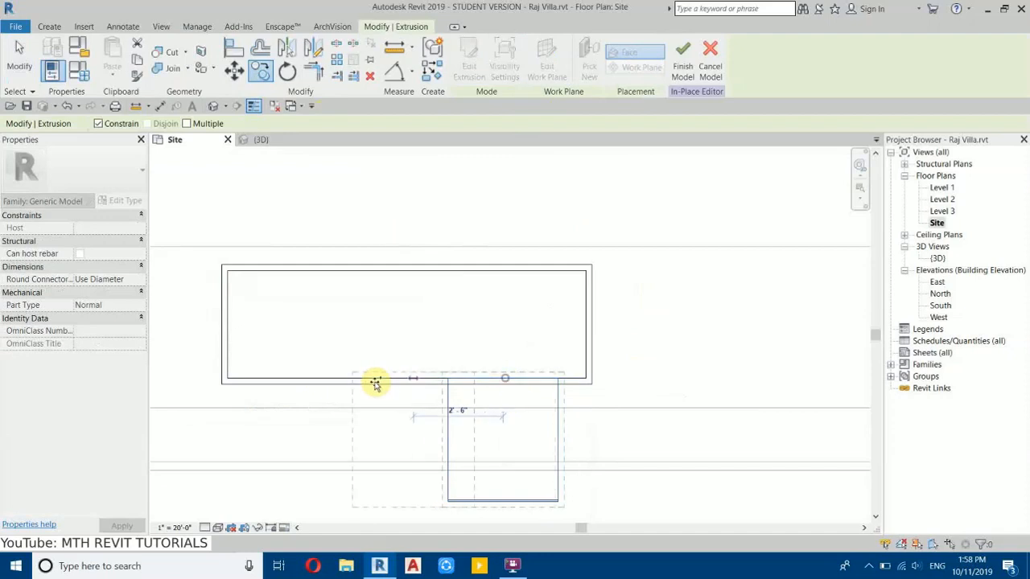
left_click(321, 382)
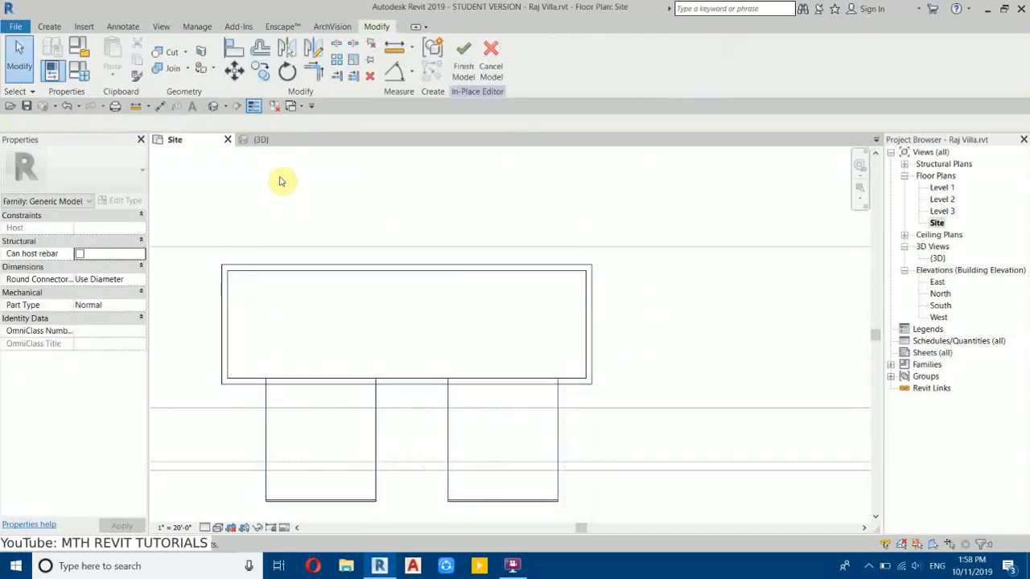
left_click(262, 140)
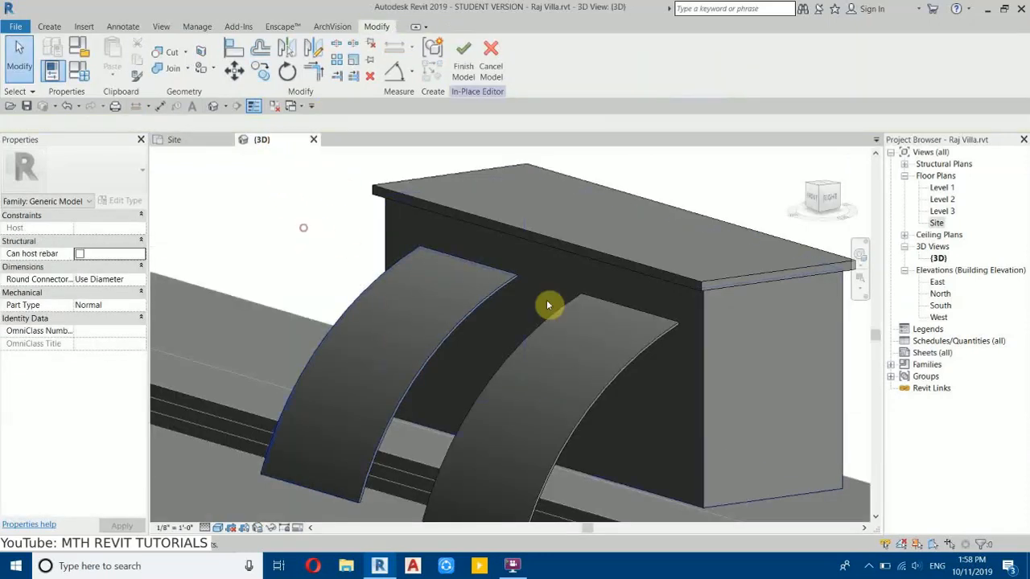
scroll(641, 306, "up", 5)
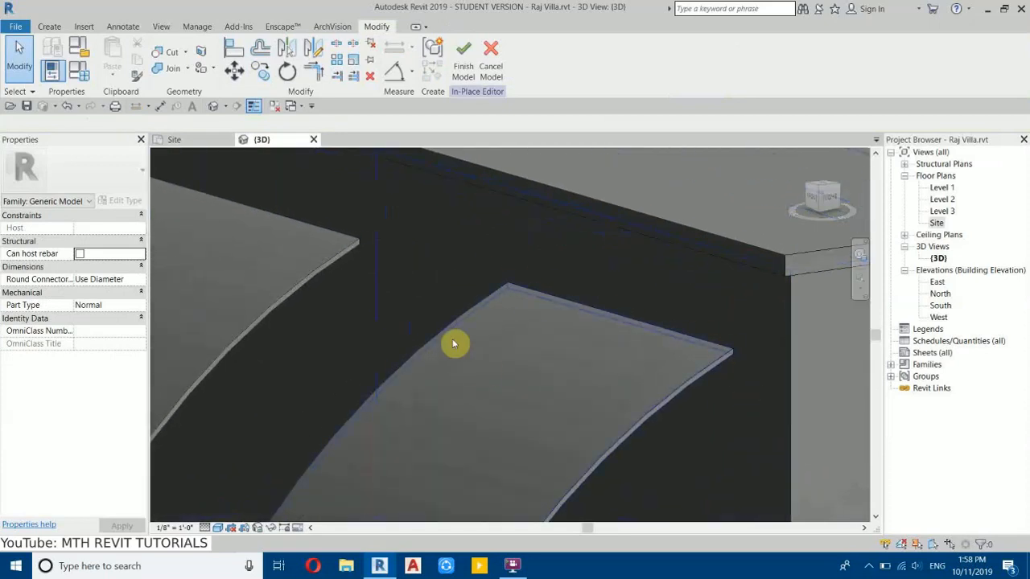
scroll(729, 355, "up", 3)
scroll(527, 287, "down", 3)
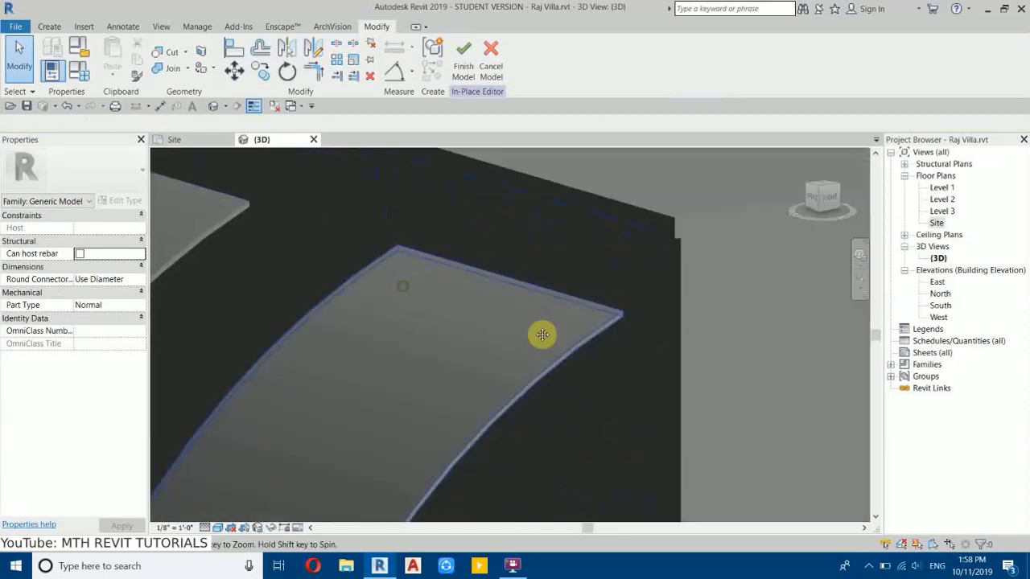
middle_click_drag(410, 295, 718, 377)
middle_click_drag(509, 275, 488, 276, "shift")
middle_click_drag(562, 368, 417, 328)
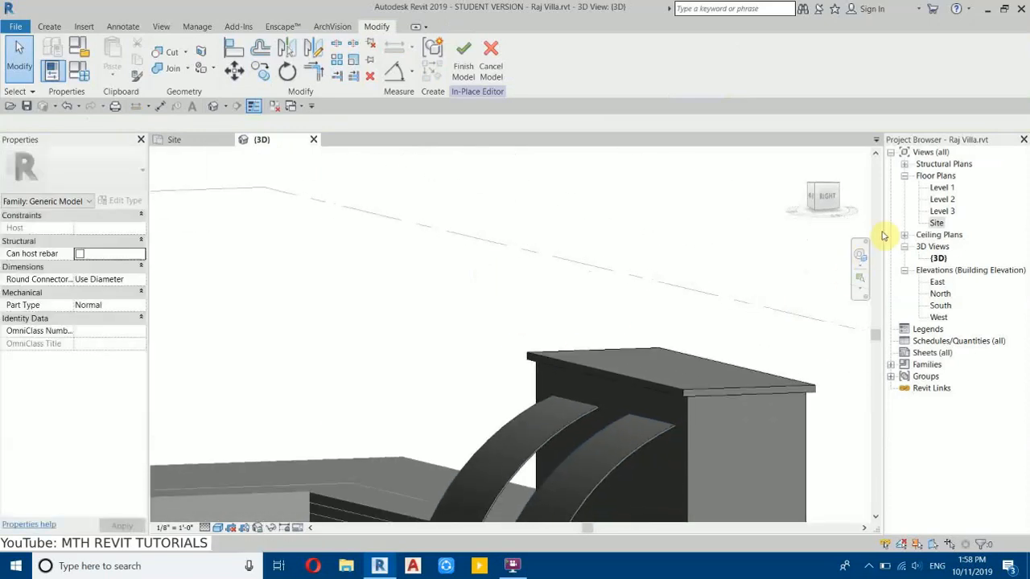
Step: From the right side view, start an extrusion and sketch a rectangle about 2 1/2" tall against the block's face, across the curved strip's upper end
left_click(822, 197)
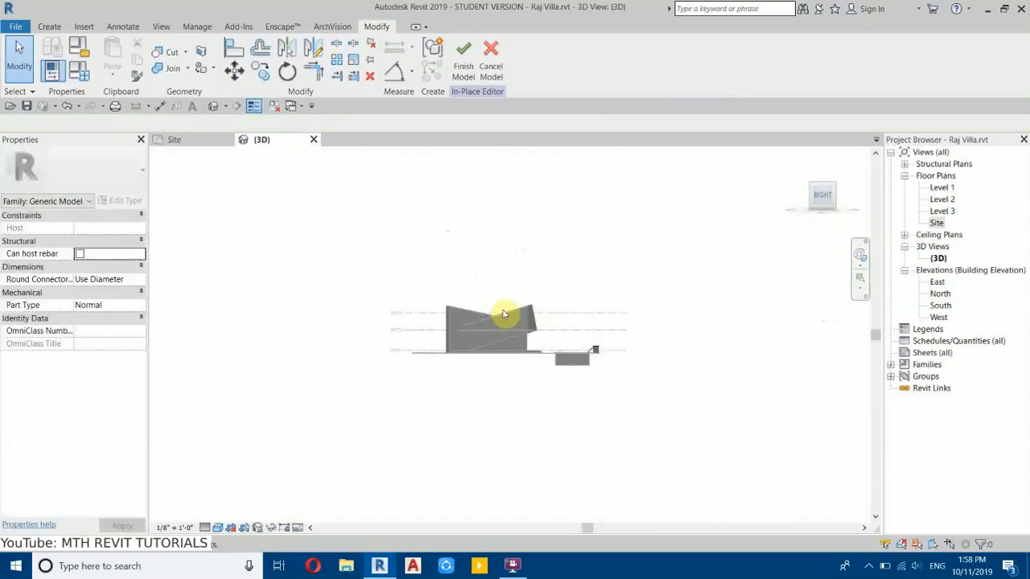
scroll(668, 347, "up", 6)
scroll(247, 359, "up", 2)
middle_click_drag(225, 340, 554, 308)
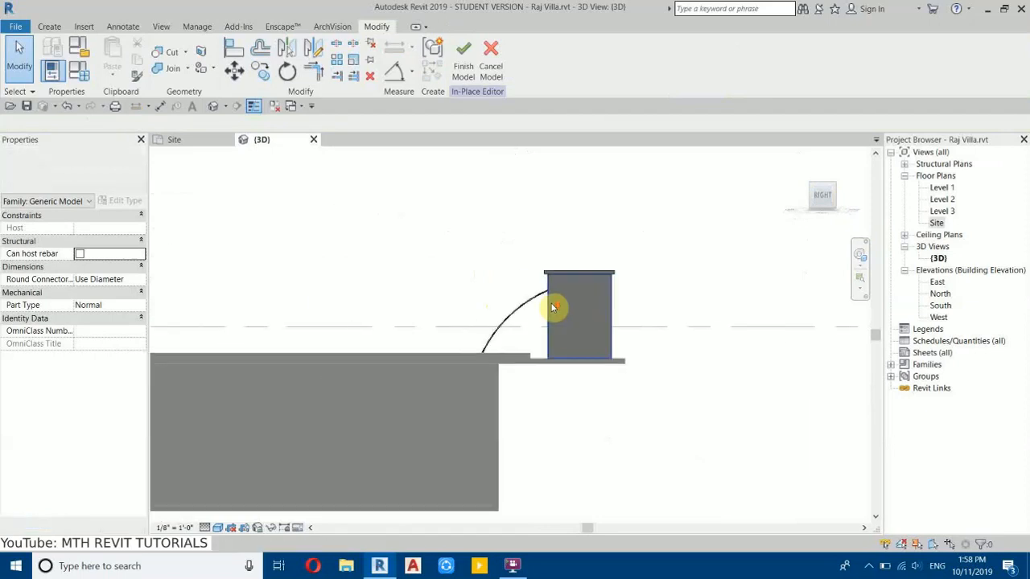
scroll(550, 303, "up", 2)
scroll(543, 291, "up", 2)
left_click(50, 27)
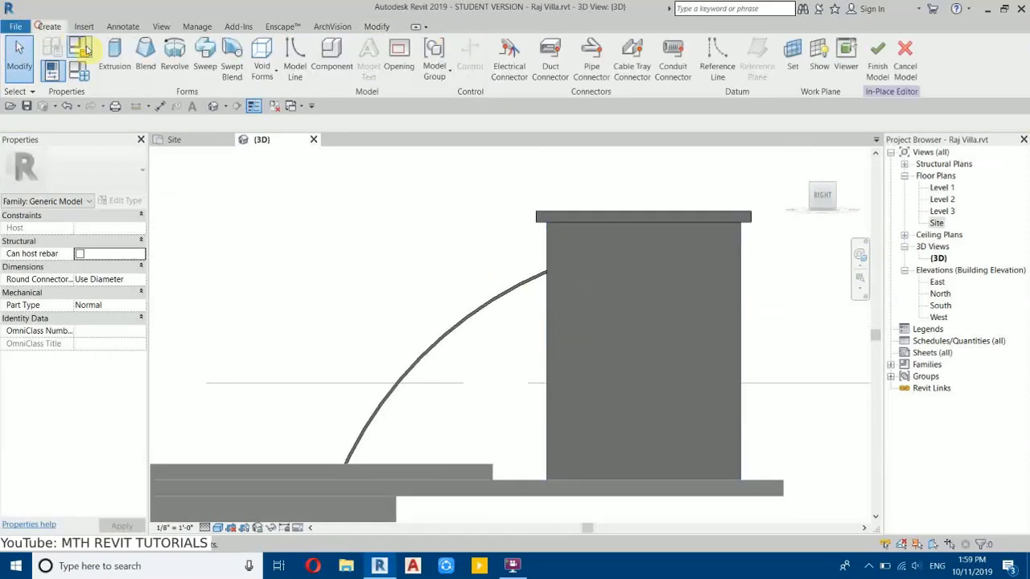
left_click(110, 55)
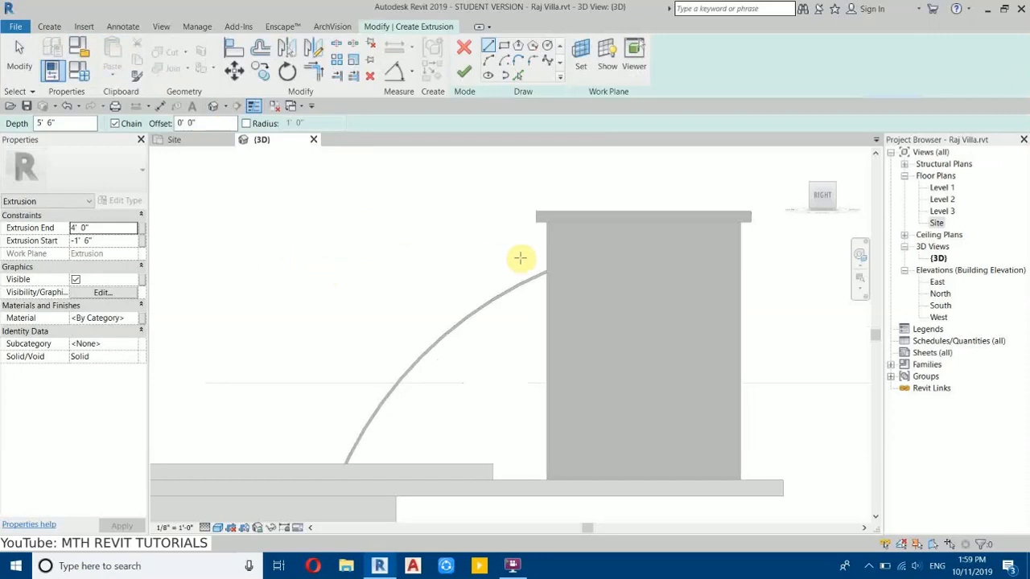
scroll(563, 260, "up", 2)
left_click(503, 48)
scroll(520, 295, "up", 3)
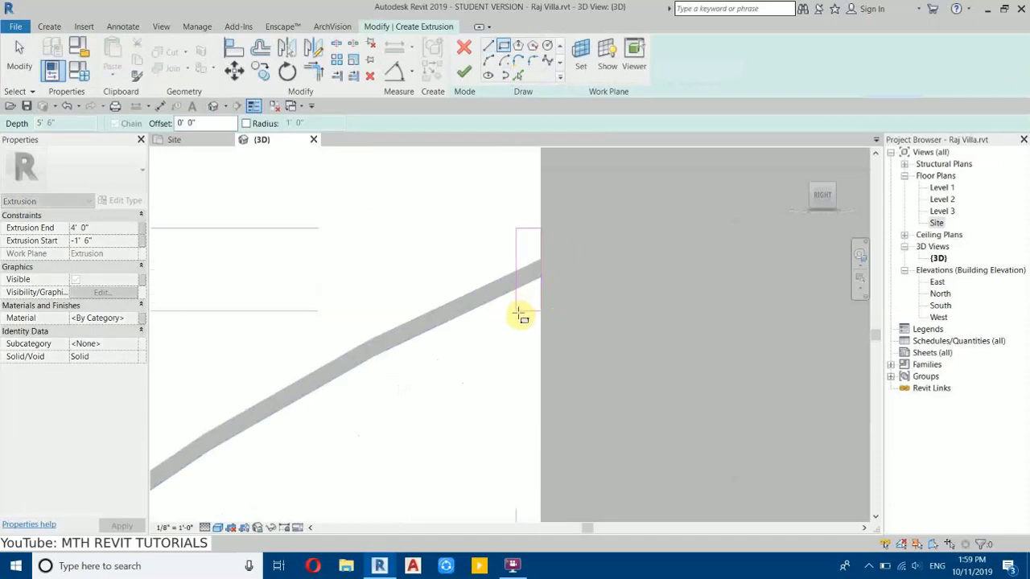
left_click(519, 314)
scroll(497, 233, "up", 3)
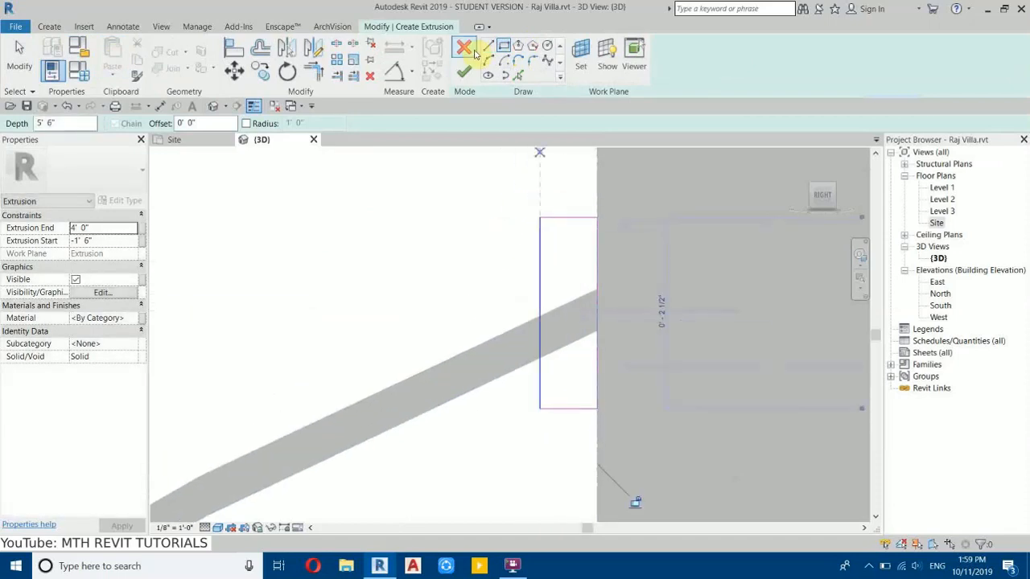
Step: Add a ledge projecting about 1" outward from the rectangle's upper outer corner, drawn with straight lines back to its side
left_click(488, 47)
left_click(540, 218)
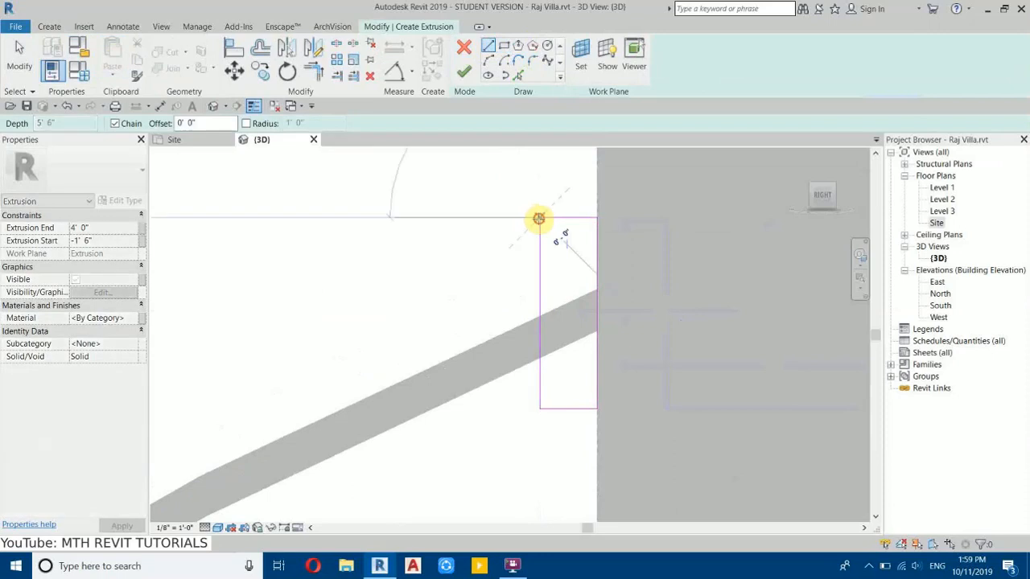
left_click(464, 218)
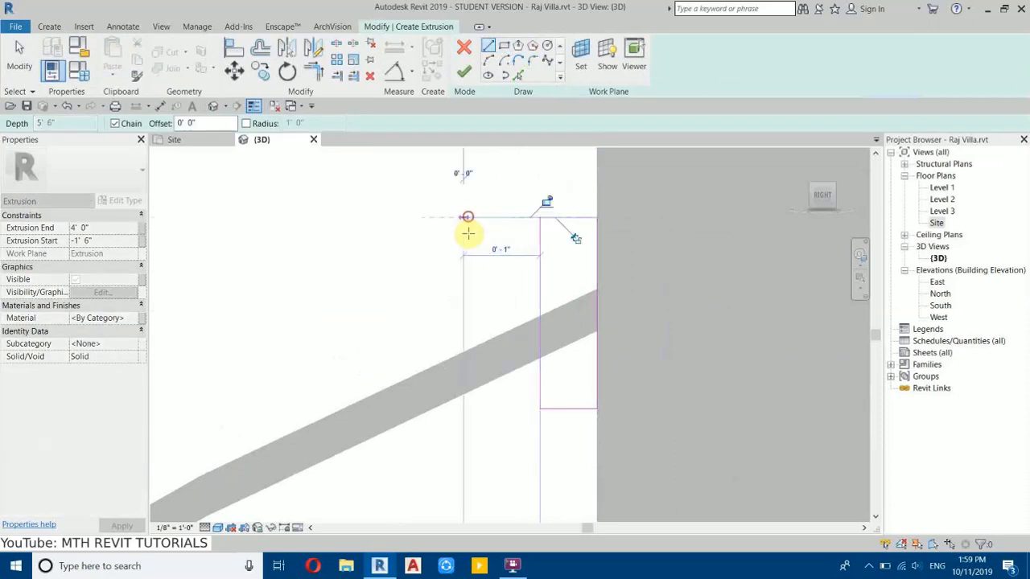
left_click(465, 281)
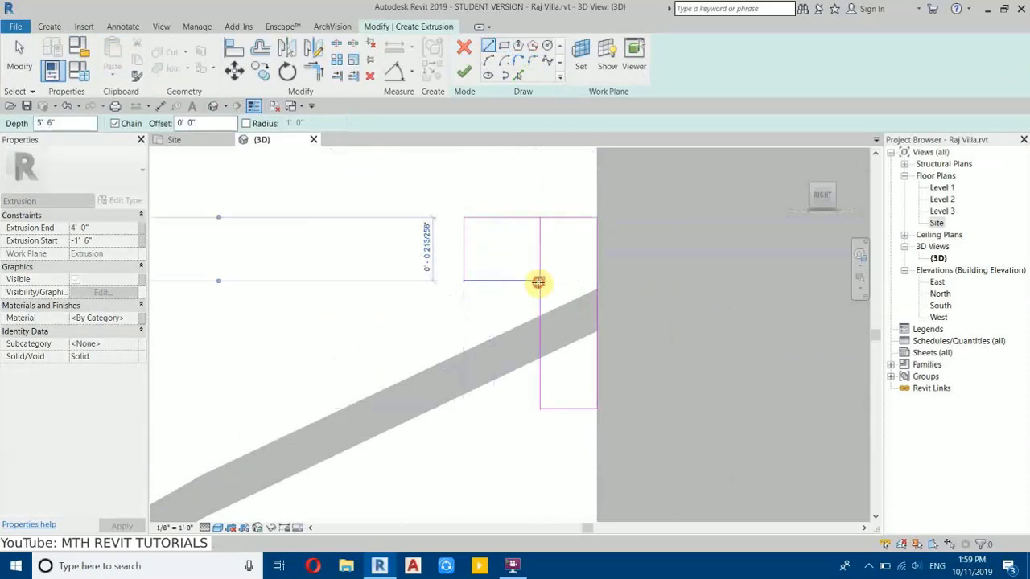
left_click(539, 281)
Step: Trim the overlapping lines into a closed L-shaped outline and finish the extrusion
left_click(313, 73)
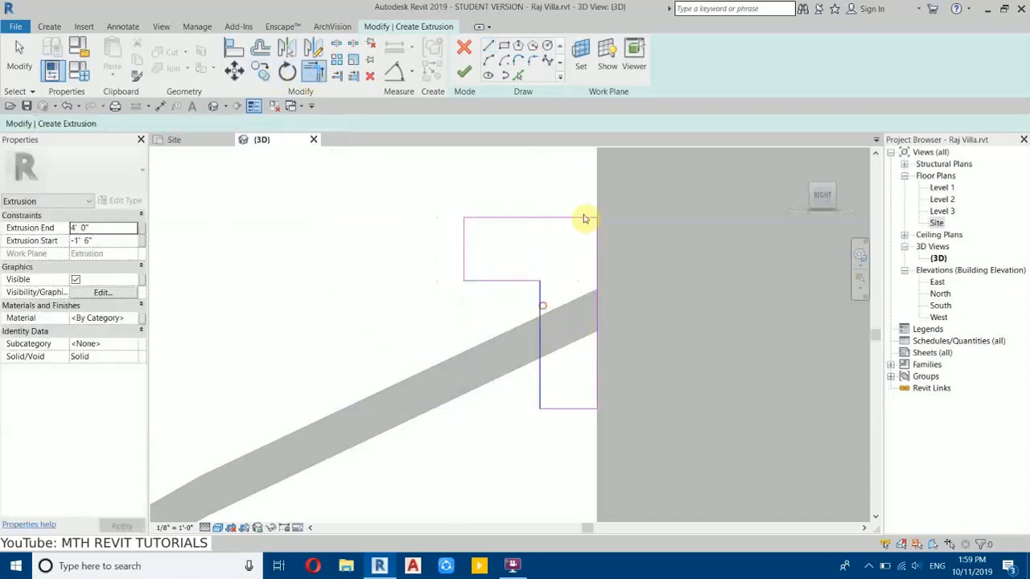
scroll(579, 199, "down", 4)
key("Escape")
left_click_drag(479, 185, 626, 312)
mouse_move(564, 272)
left_mouse_down()
mouse_move(625, 335)
mouse_move(606, 284)
left_mouse_up()
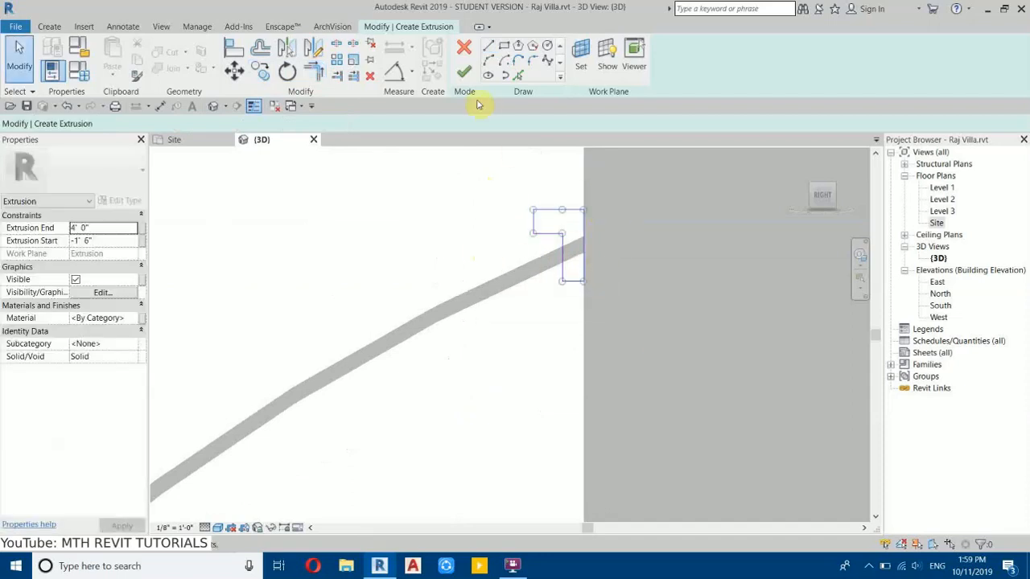
left_click(460, 74)
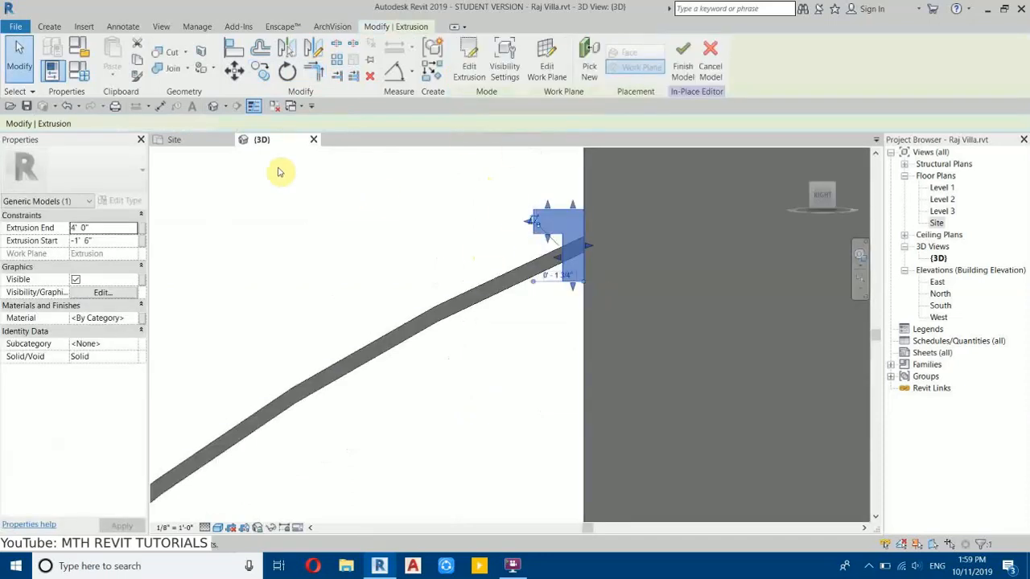
Step: Check the L-shaped extrusion in 3D, and in the Site plan stretch its inner end slightly past the curved strip's edge
middle_click_drag(437, 271, 580, 356, "shift")
left_click(612, 371)
scroll(612, 371, "down", 3)
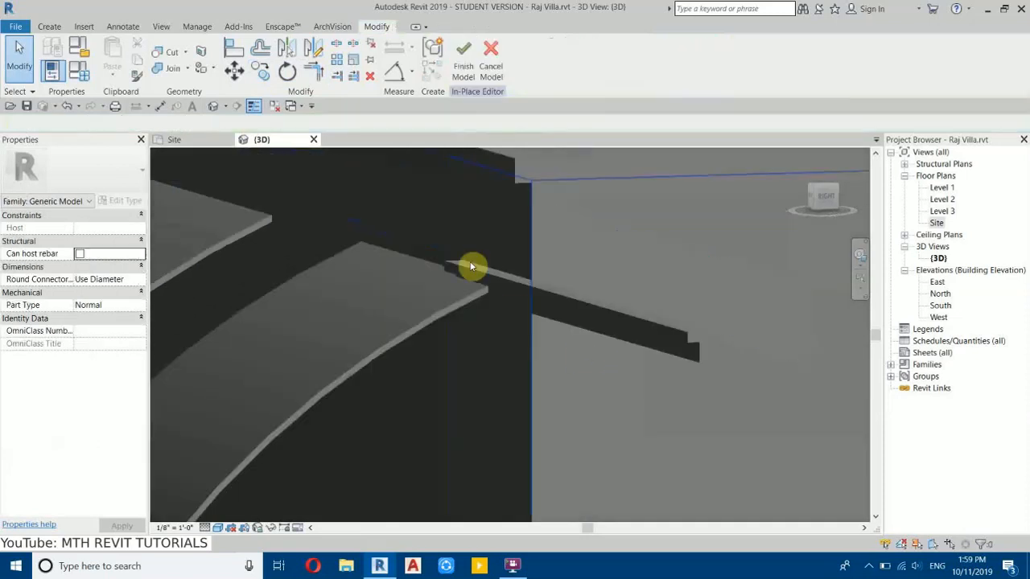
middle_click_drag(472, 261, 536, 319)
left_click(176, 140)
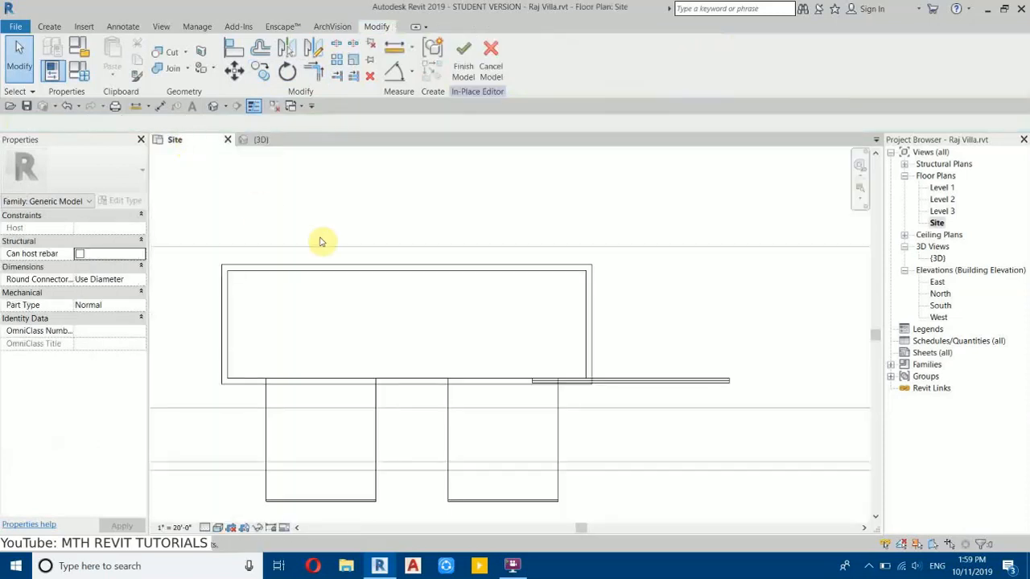
scroll(561, 391, "up", 2)
left_click(657, 363)
middle_click_drag(692, 352, 671, 315)
left_click_drag(480, 340, 311, 343)
scroll(290, 342, "up", 4)
scroll(346, 341, "up", 2)
left_click_drag(382, 319, 353, 324)
scroll(379, 428, "down", 3)
Step: Shorten the extrusion's outer end to just past the strip, making it 3' 2 19/32" deep, and dissociate it from its work plane
middle_click_drag(494, 386, 334, 345)
middle_click_drag(425, 389, 394, 372)
scroll(394, 372, "down", 3)
left_click(803, 408)
left_click(770, 352)
scroll(544, 370, "up", 1)
left_click_drag(798, 354, 459, 372)
scroll(544, 371, "up", 1)
scroll(470, 362, "up", 2)
scroll(464, 370, "up", 1)
scroll(565, 336, "down", 3)
scroll(653, 351, "up", 2)
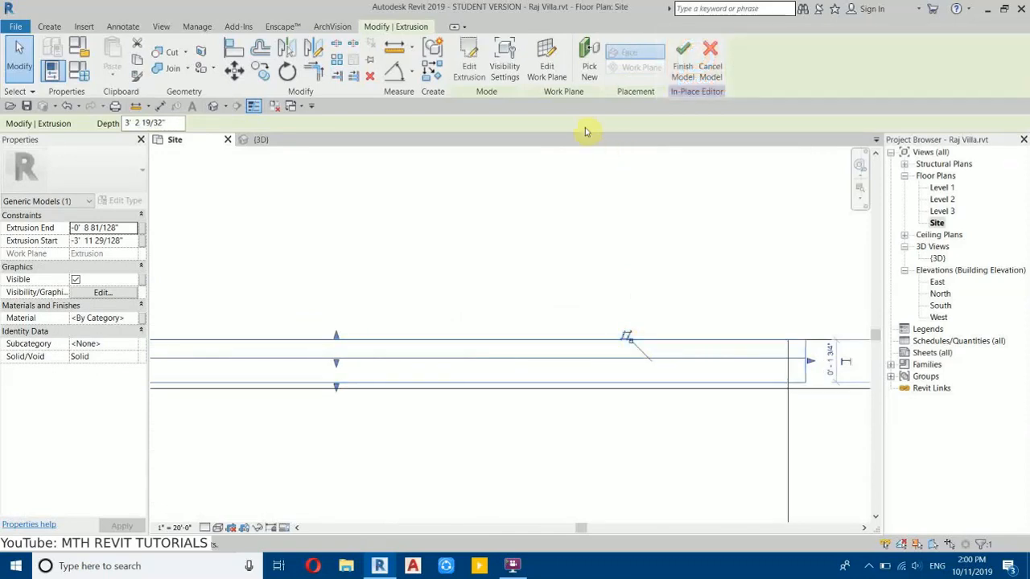
left_click(547, 77)
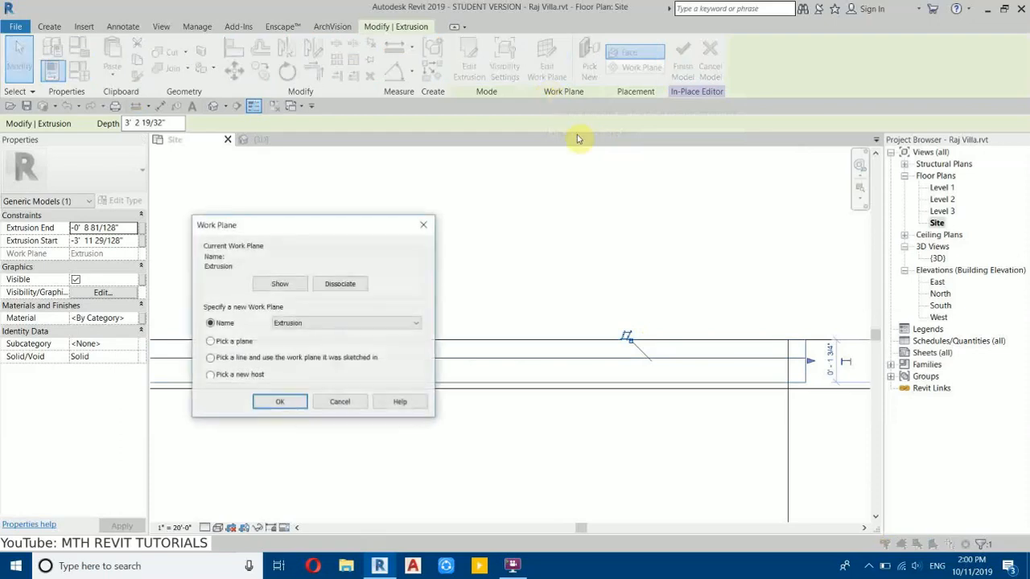
left_click(341, 287)
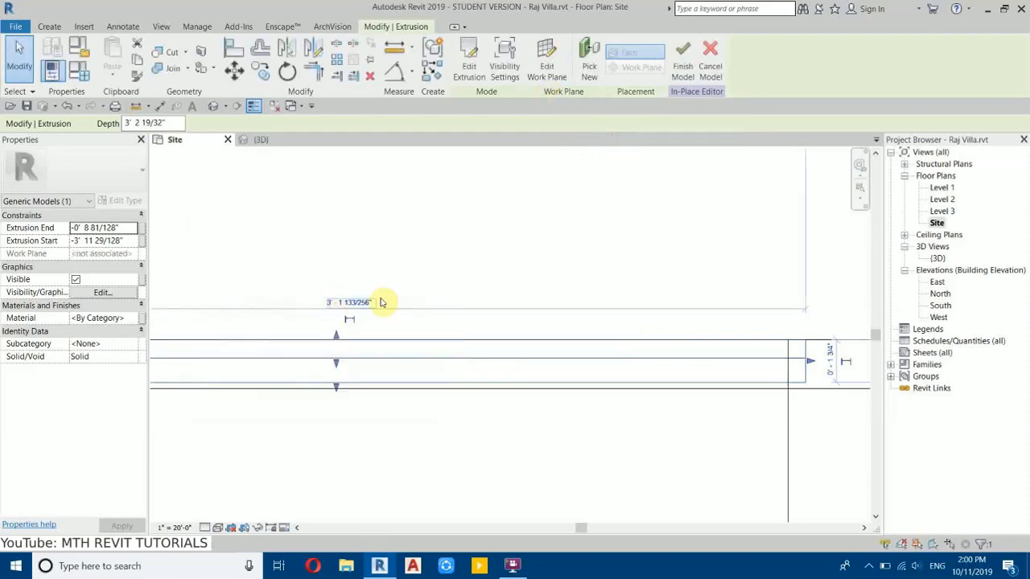
Step: Try to copy the L-shaped extrusion onto the second curved strip and shift the copy to centre it there
left_click(261, 72)
scroll(562, 390, "down", 3)
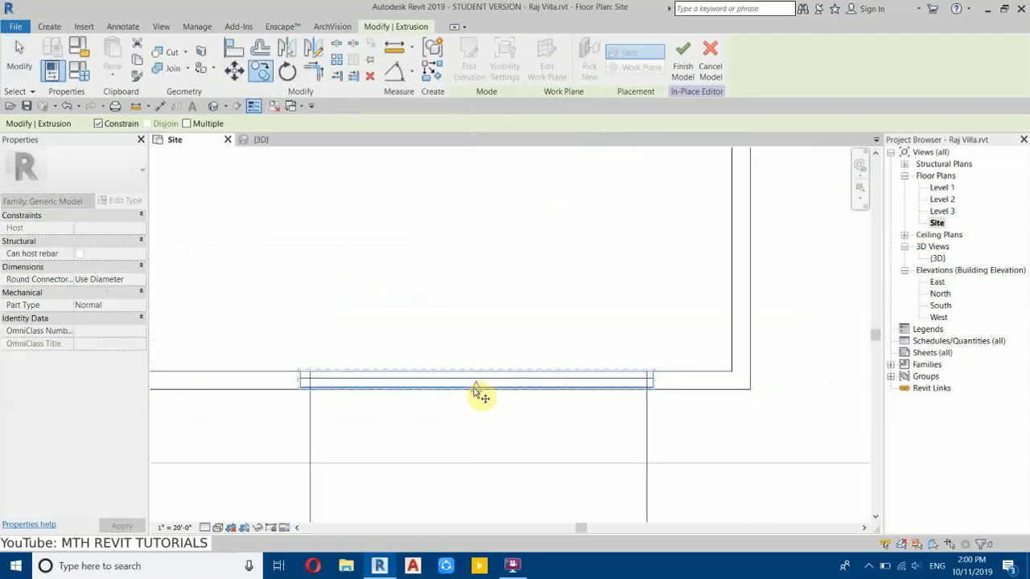
scroll(327, 404, "down", 1)
middle_click_drag(327, 407, 764, 402)
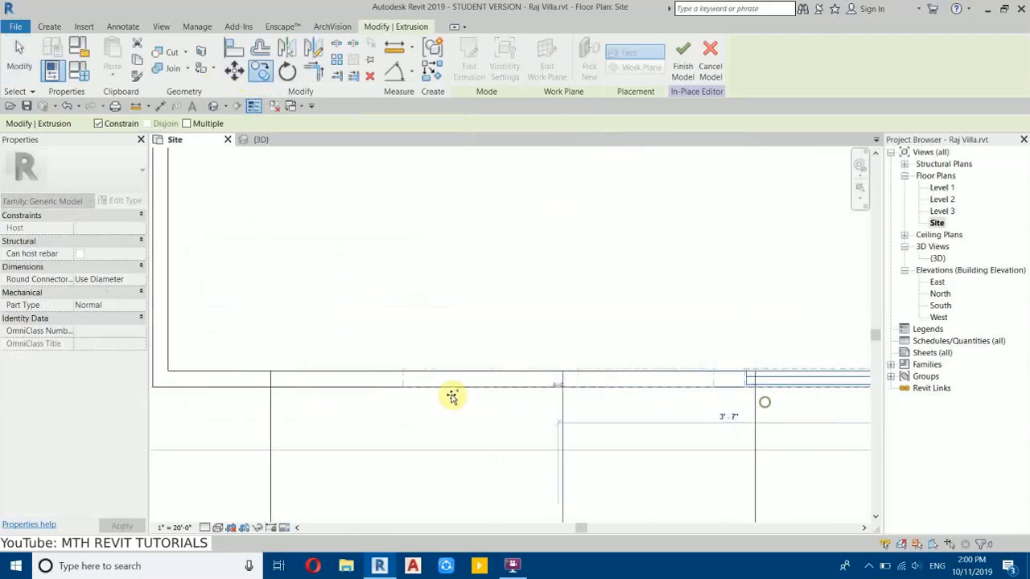
left_click(408, 395)
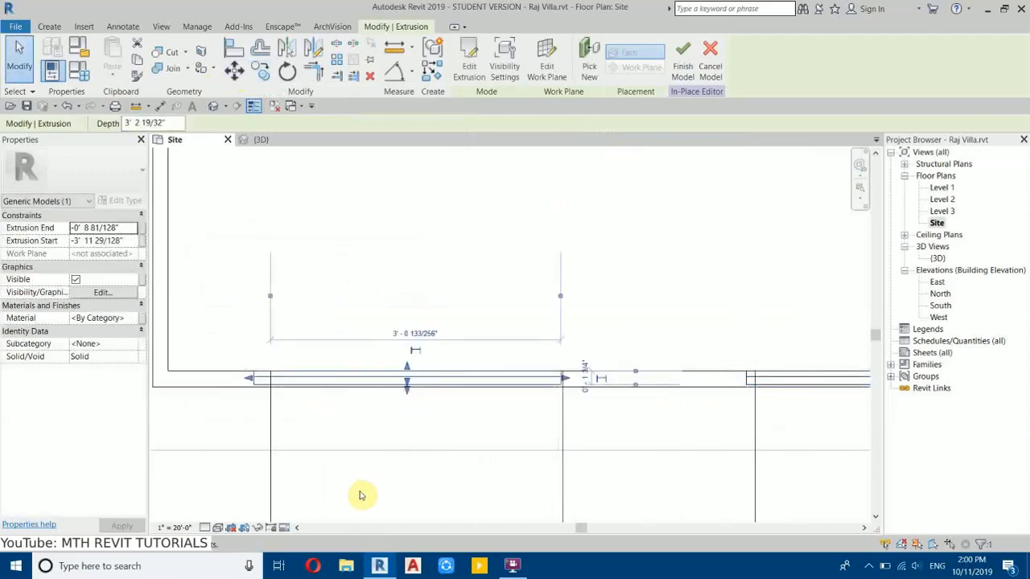
scroll(345, 373, "up", 2)
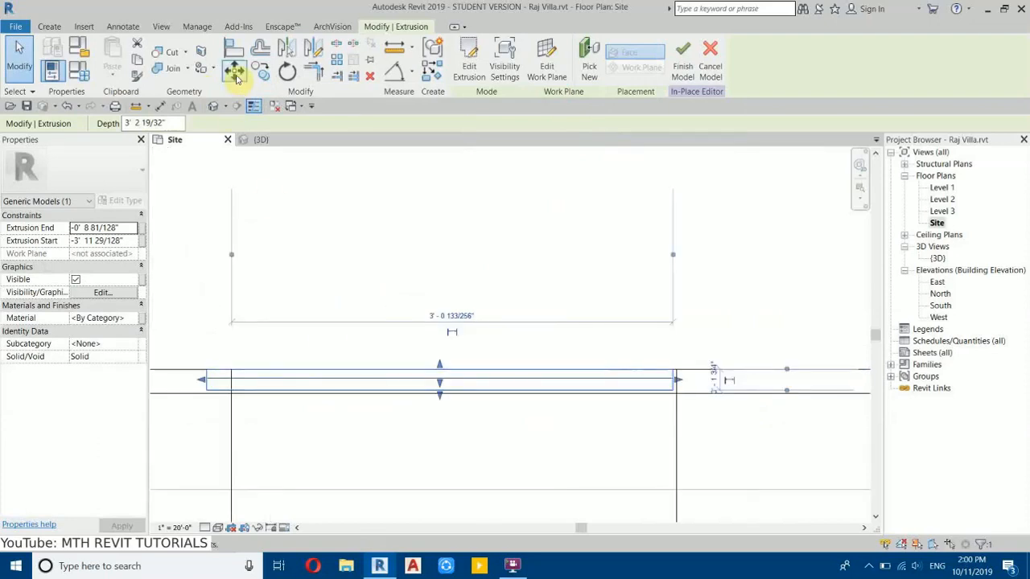
left_click(236, 76)
scroll(461, 399, "up", 1)
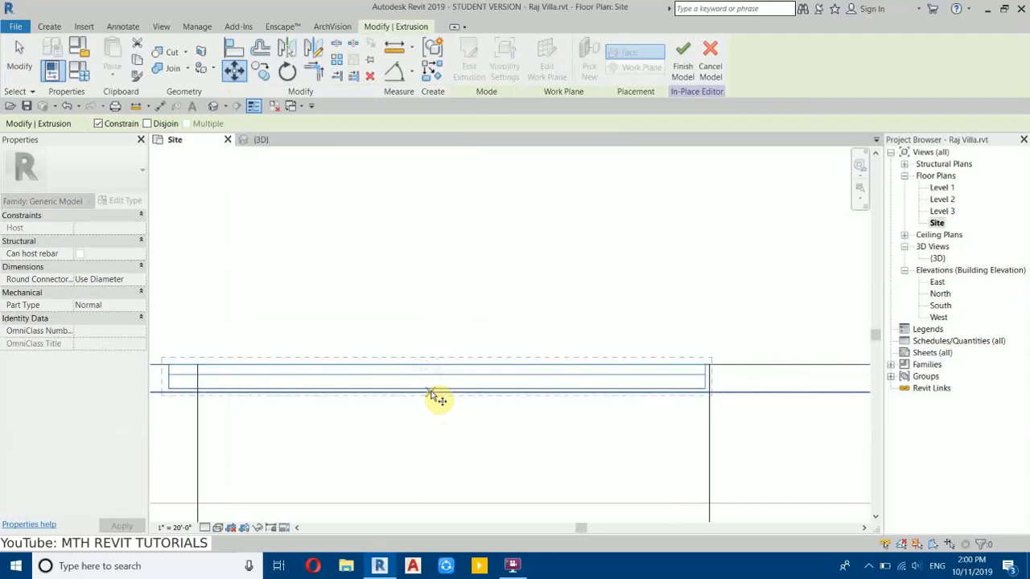
left_click(435, 391)
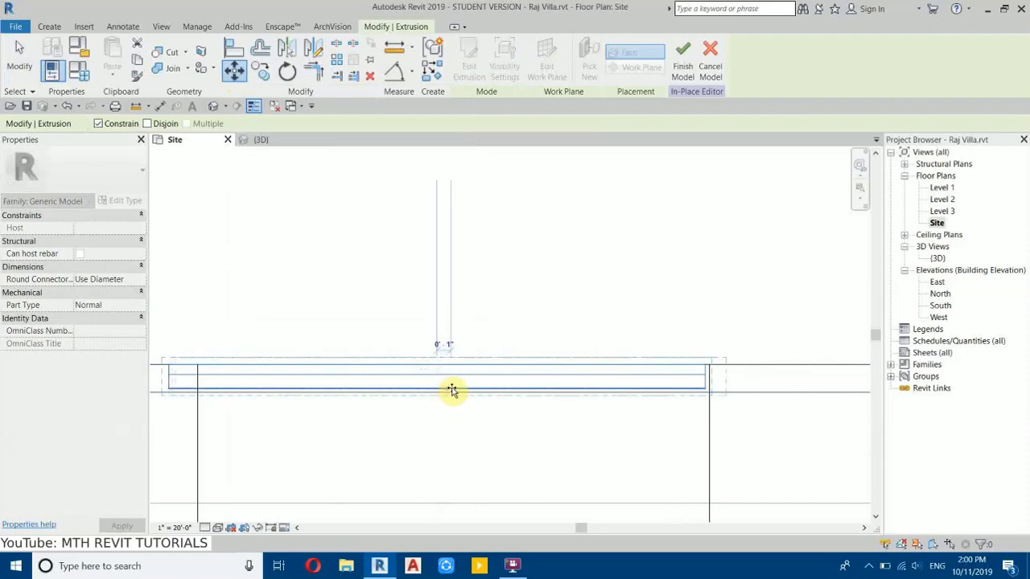
key("Escape")
key("Escape")
Step: Select the original L-shaped extrusion and pull its inner end slightly closer to the curved strip's edge
scroll(304, 378, "down", 4)
middle_click_drag(354, 394, 639, 393)
scroll(525, 374, "up", 2)
scroll(519, 334, "down", 2)
left_click_drag(518, 330, 769, 399)
scroll(697, 385, "up", 3)
scroll(338, 349, "up", 2)
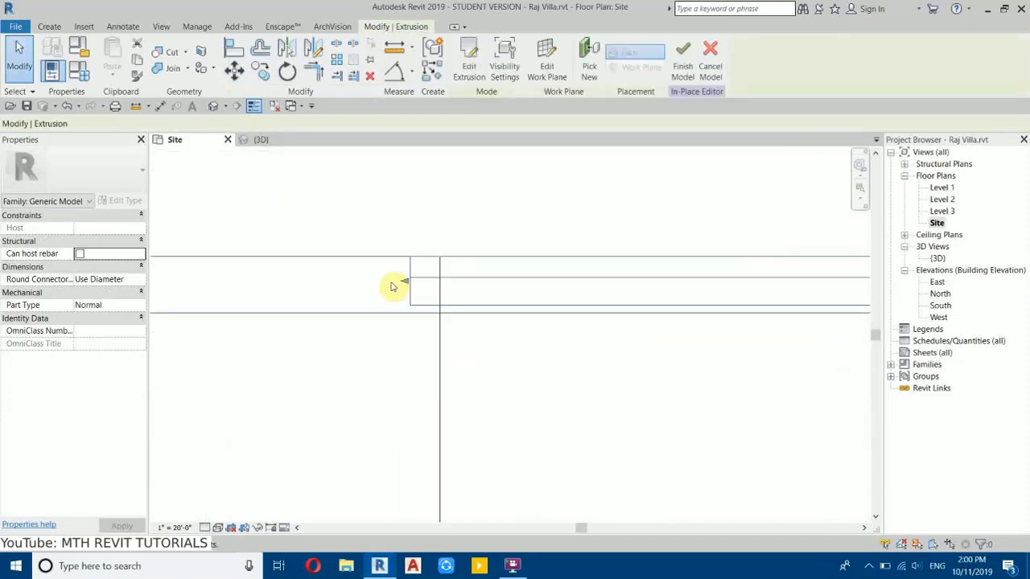
left_click_drag(409, 284, 418, 283)
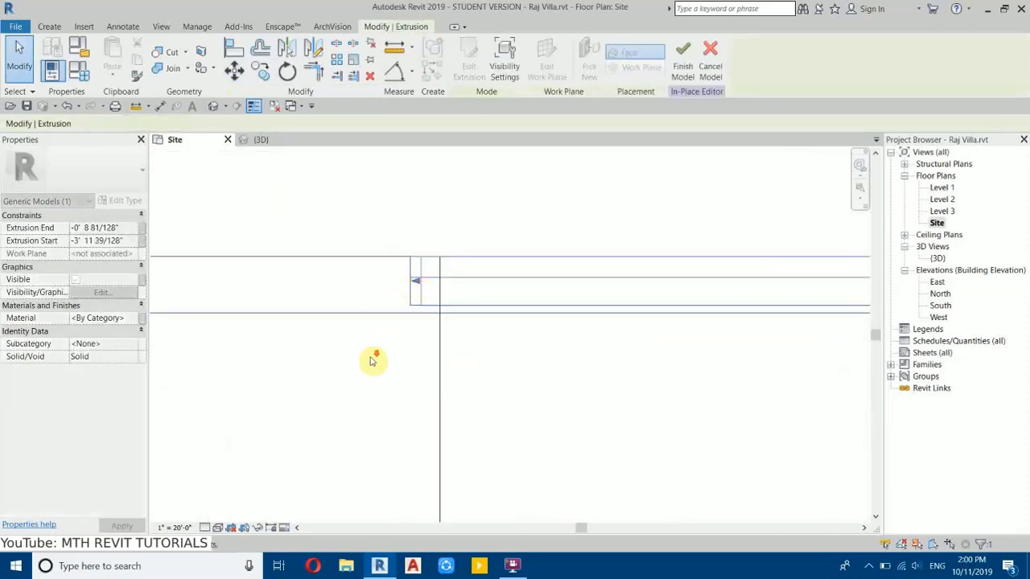
Step: Copy the L-shaped extrusion onto the second curved strip, using the strips' matching lower corners as reference points, and check both in 3D
scroll(368, 340, "down", 3)
left_click(263, 78)
scroll(525, 389, "down", 1)
middle_click_drag(528, 352, 528, 152)
left_click(584, 332)
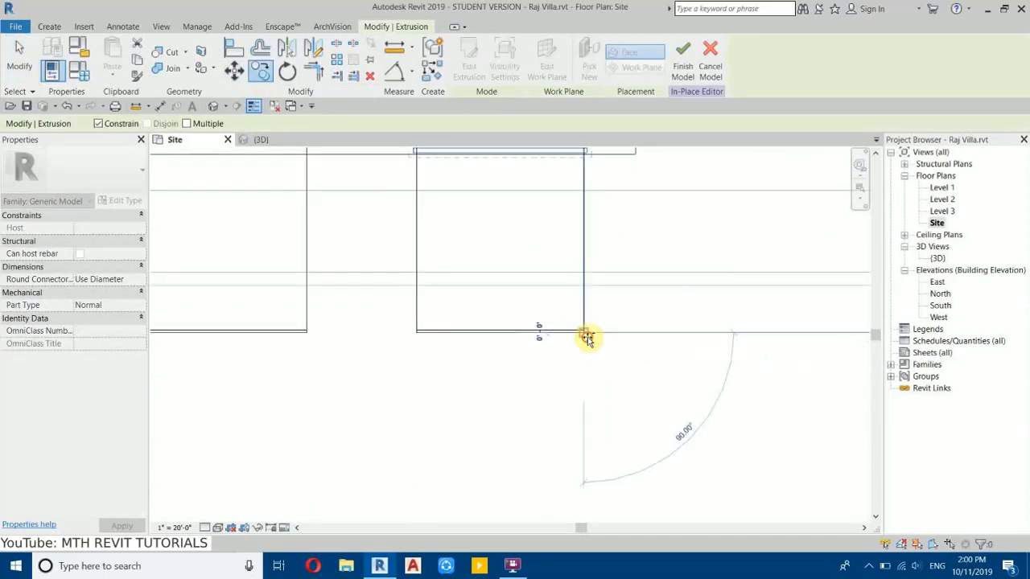
left_click(307, 332)
left_click(262, 141)
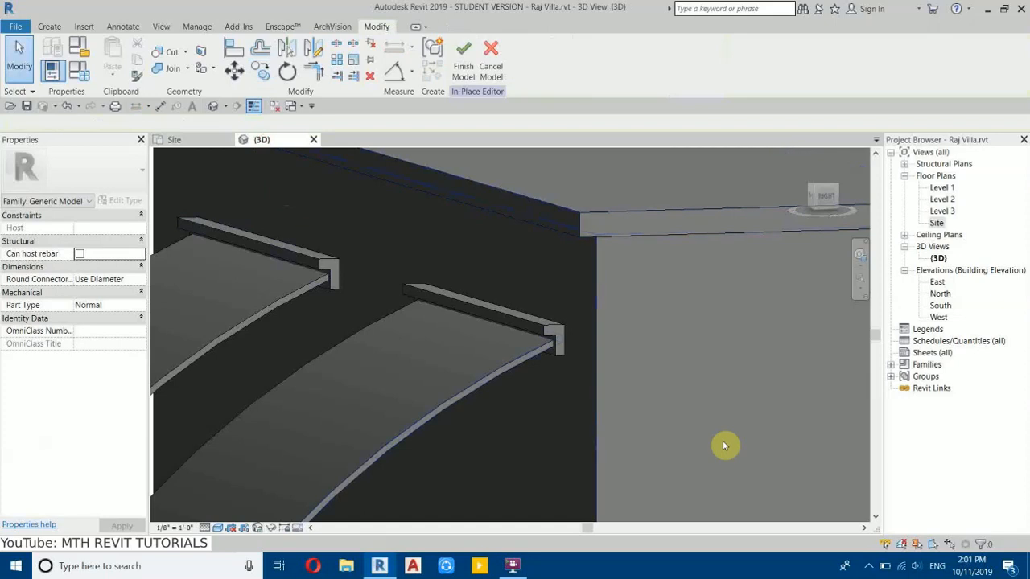
scroll(549, 387, "down", 2)
middle_click_drag(545, 384, 604, 395, "shift")
scroll(487, 394, "up", 2)
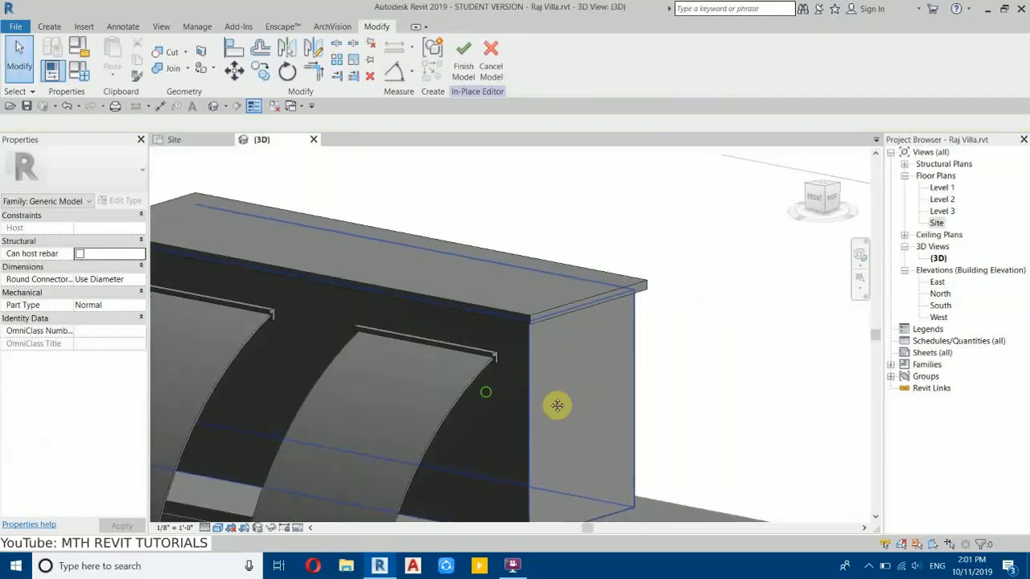
Step: Associate the fountain block's material with a new type-based family parameter named Fountain B
middle_click_drag(478, 406, 673, 400)
mouse_move(533, 435)
middle_mouse_down("shift")
mouse_move(595, 439)
mouse_move(523, 434)
middle_mouse_up("shift")
middle_click_drag(613, 396, 597, 338)
scroll(465, 364, "down", 3)
middle_click_drag(575, 384, 553, 396, "shift")
middle_click_drag(611, 302, 613, 388)
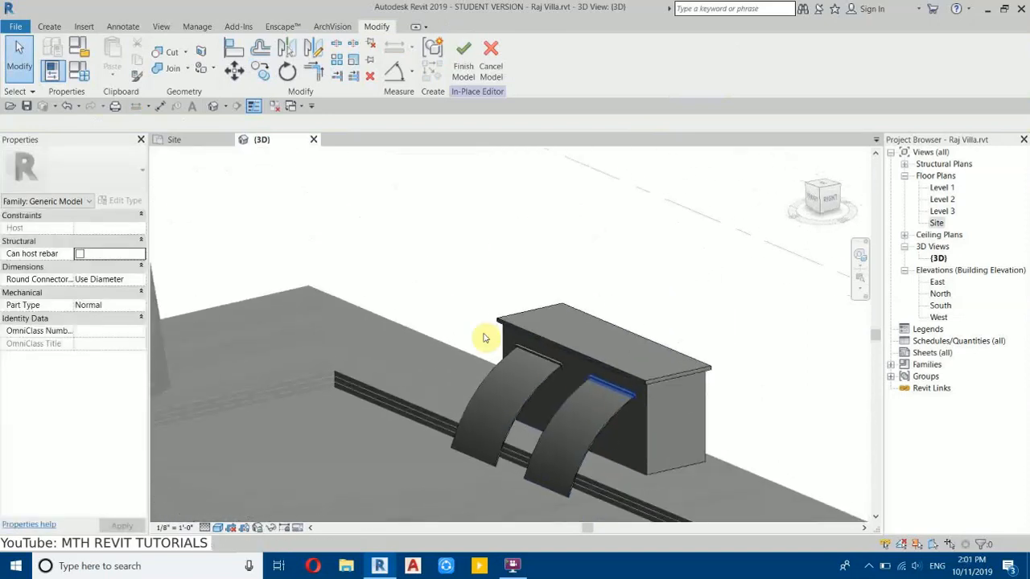
scroll(684, 402, "up", 2)
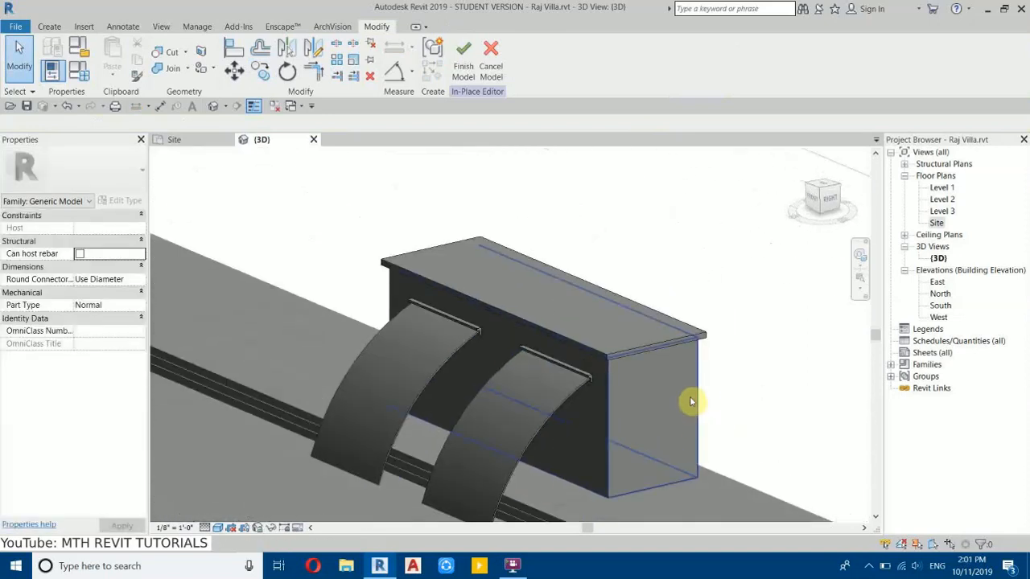
left_click(690, 401)
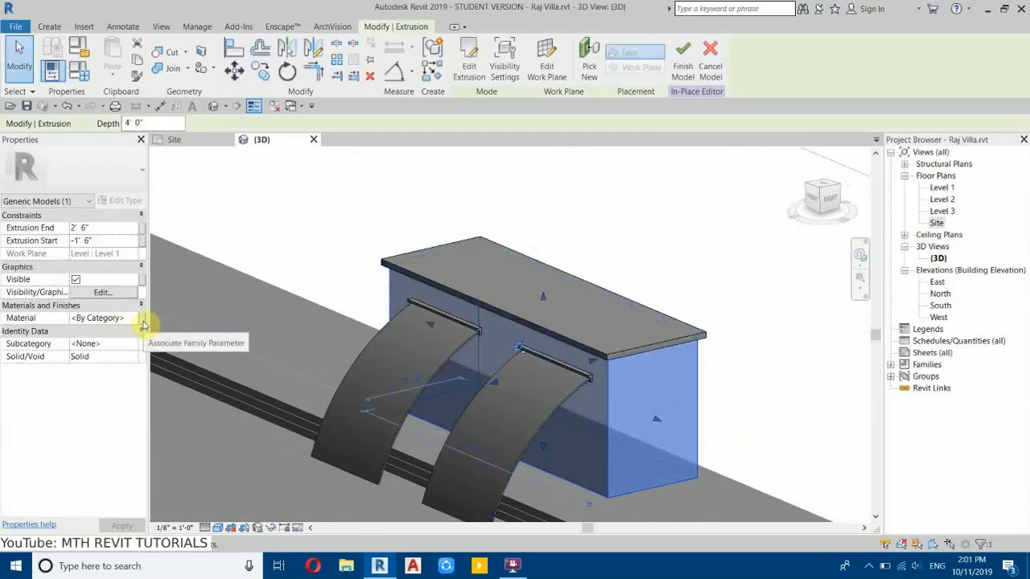
left_click(143, 321)
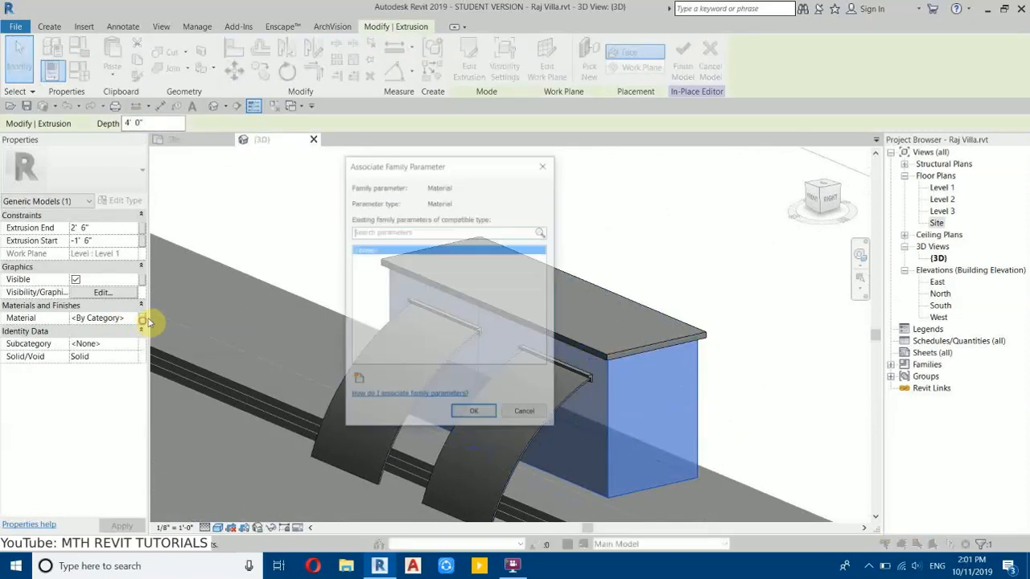
left_click(359, 382)
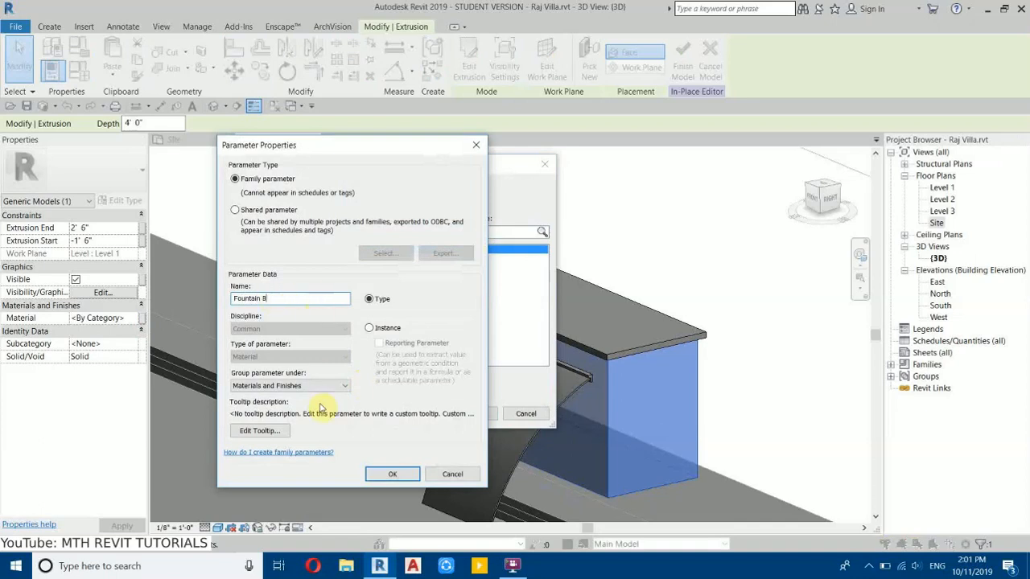
left_click(383, 473)
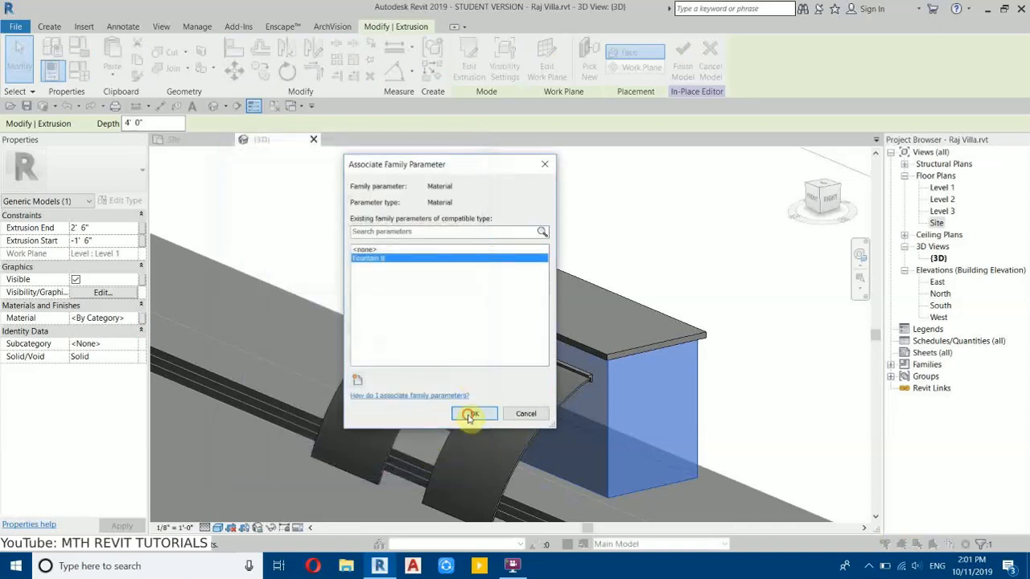
left_click(470, 414)
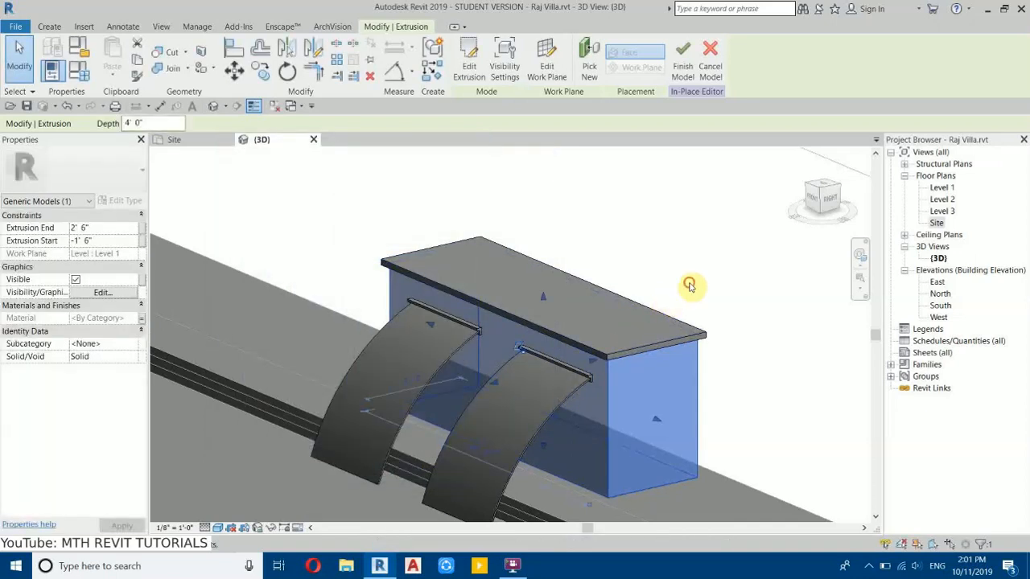
left_click(690, 283)
Step: Associate the material of the slab capping the block with a new type-based family parameter named Fountain T
left_click(600, 354)
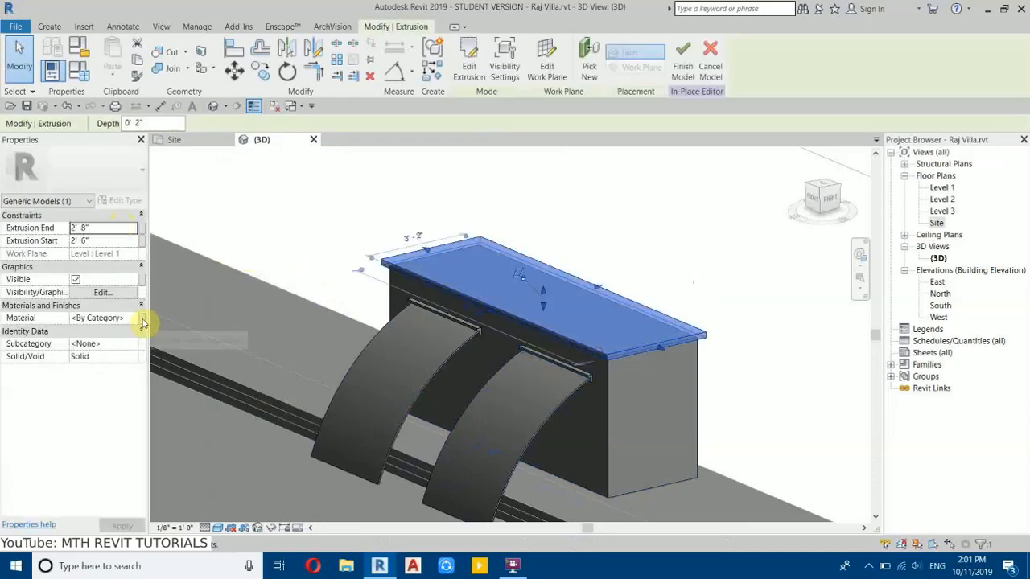
left_click(142, 319)
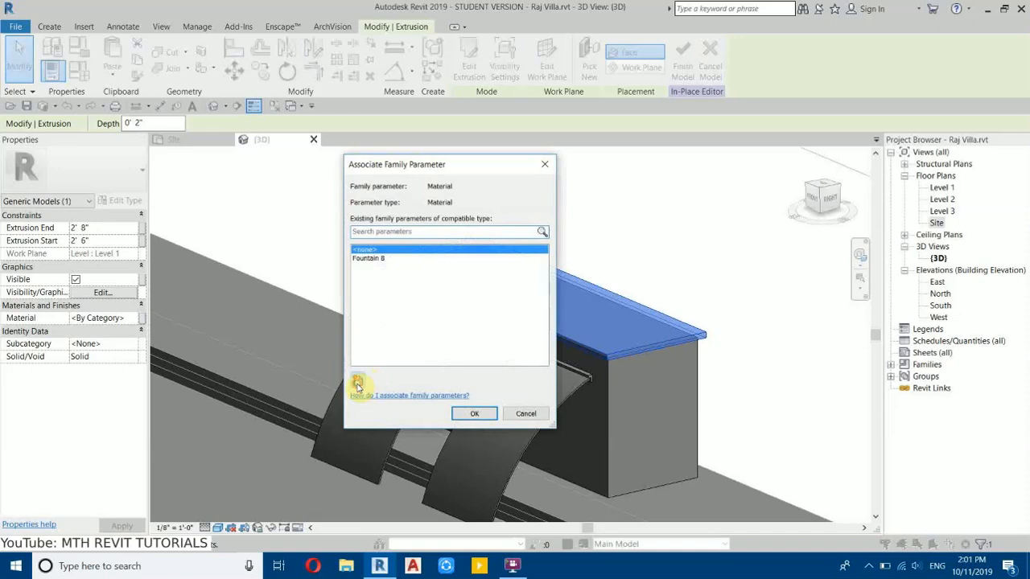
left_click(357, 383)
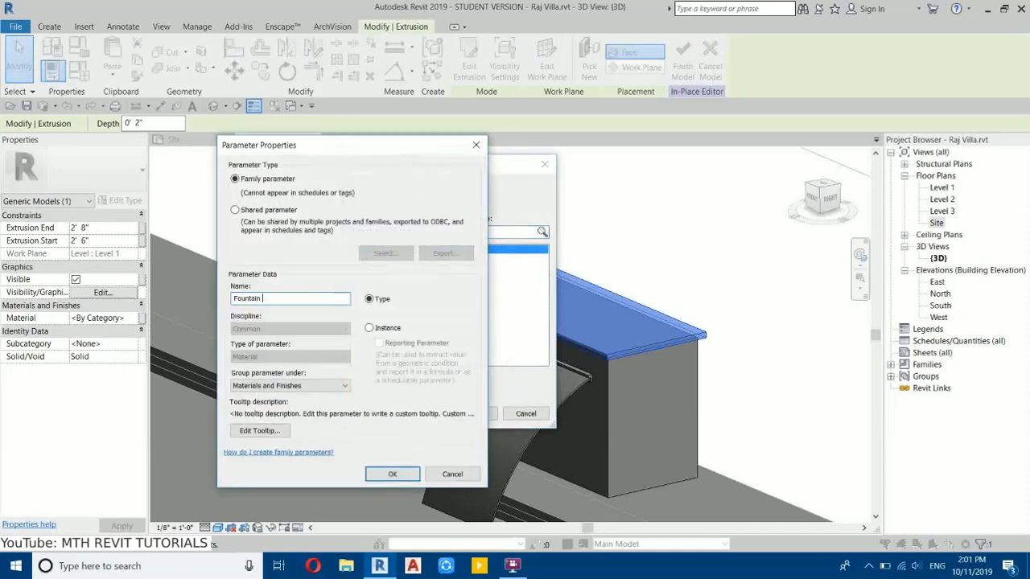
left_click(394, 475)
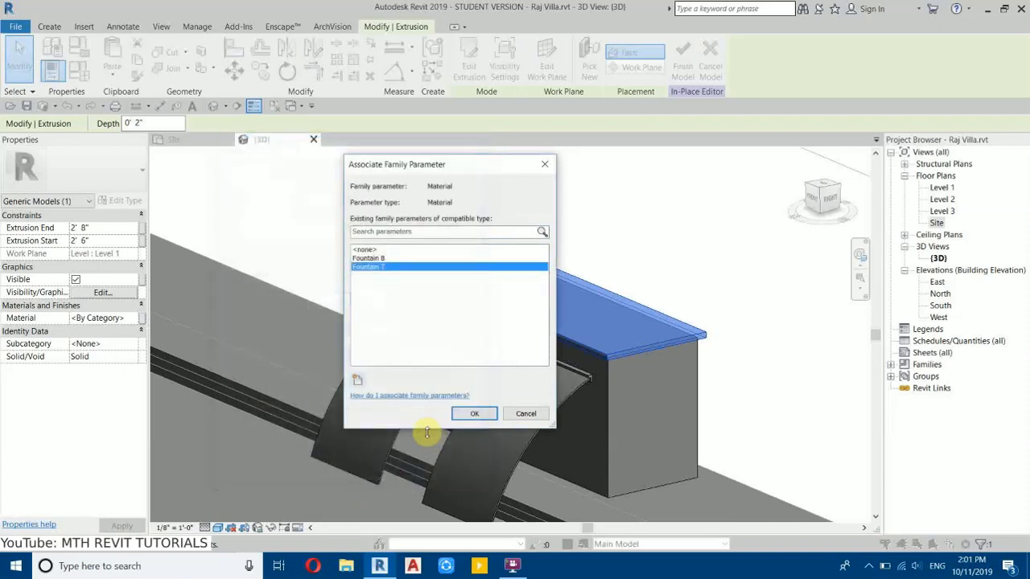
left_click(474, 414)
Step: Associate the material of both curved strips with a new type-based family parameter named Fountain Water
left_click(439, 444)
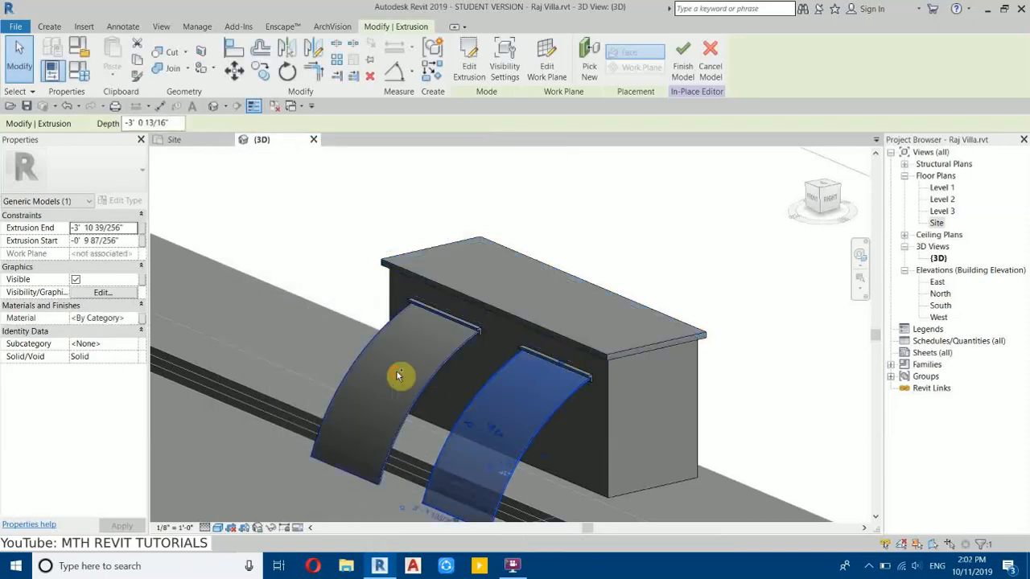
left_click(142, 319)
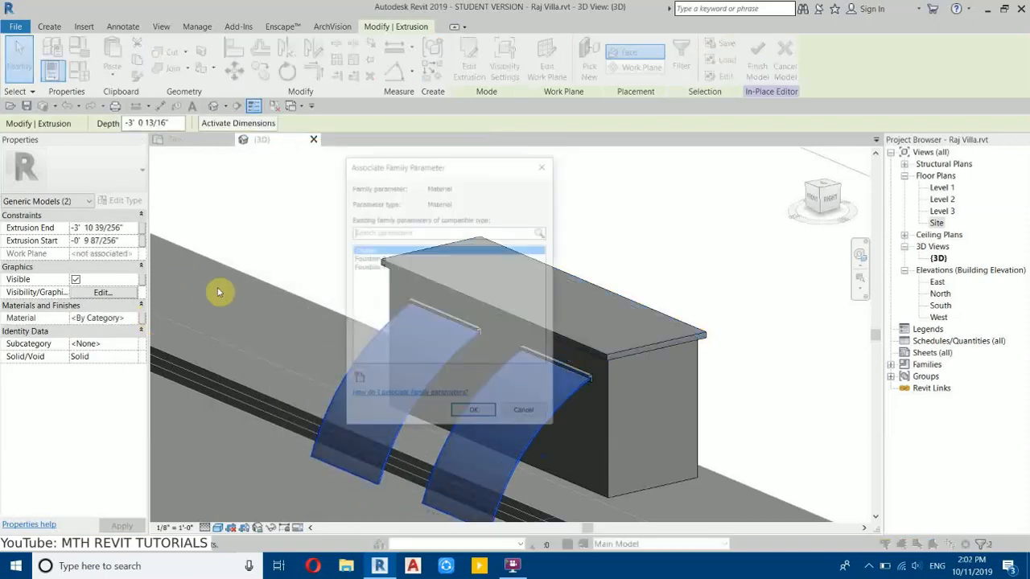
left_click(355, 381)
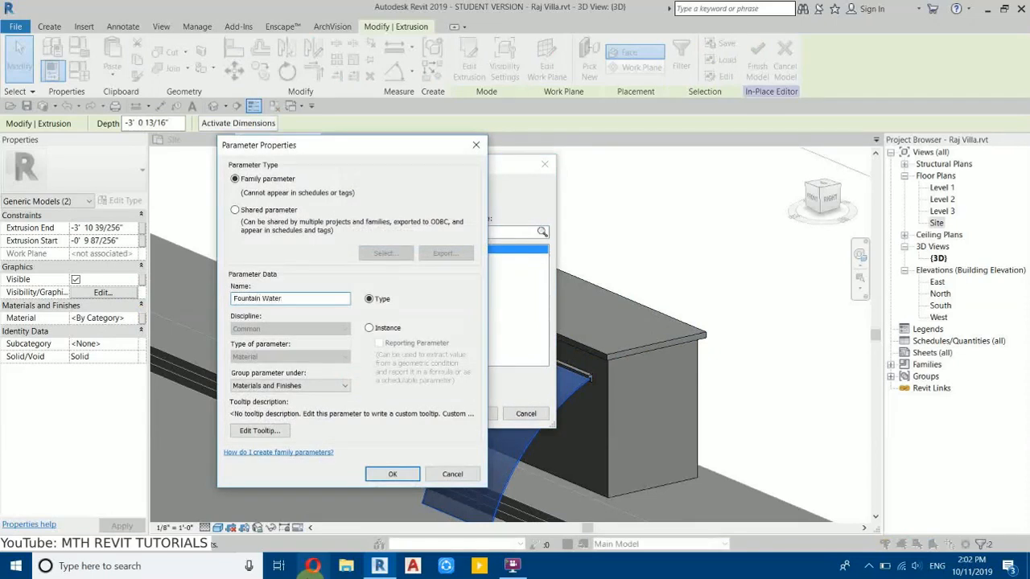
left_click(383, 474)
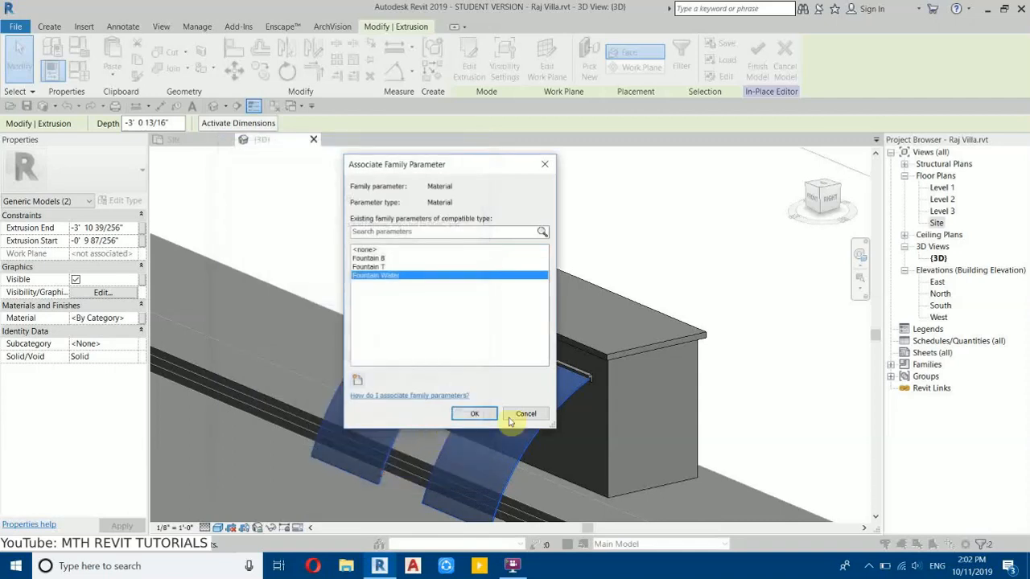
left_click(462, 416)
Step: Associate the material of both L-shaped spout extrusions with a new type-based family parameter named Fountain Metal
scroll(346, 265, "up", 3)
left_click(346, 247)
left_click(516, 343)
left_click(694, 439, "ctrl")
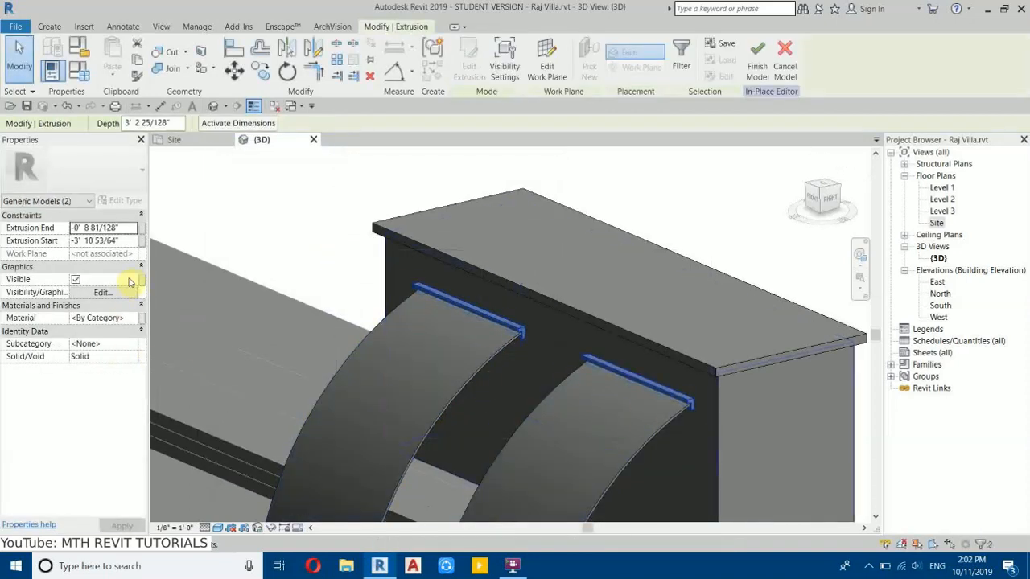
left_click(141, 321)
left_click(358, 382)
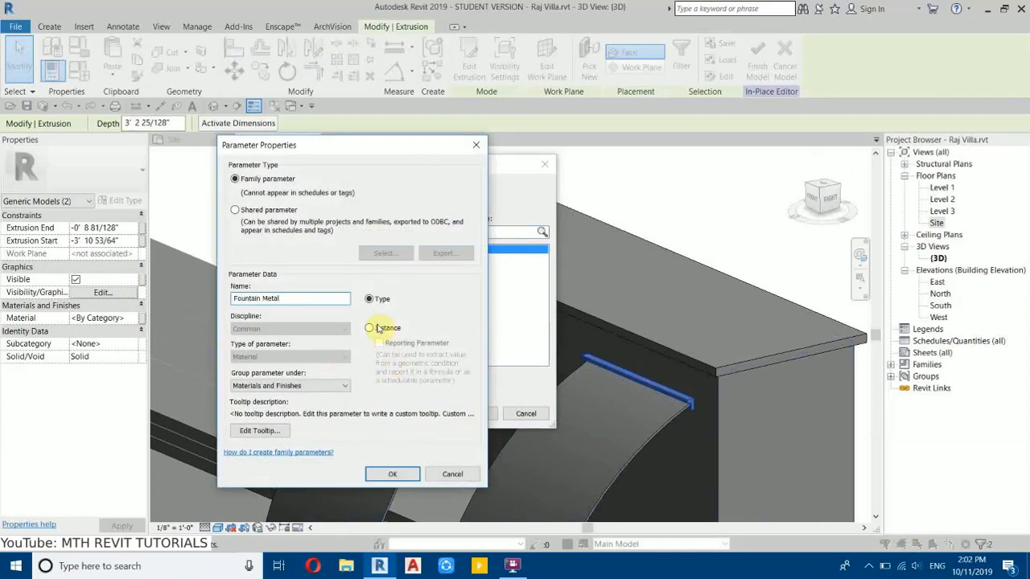
left_click(388, 474)
left_click(465, 413)
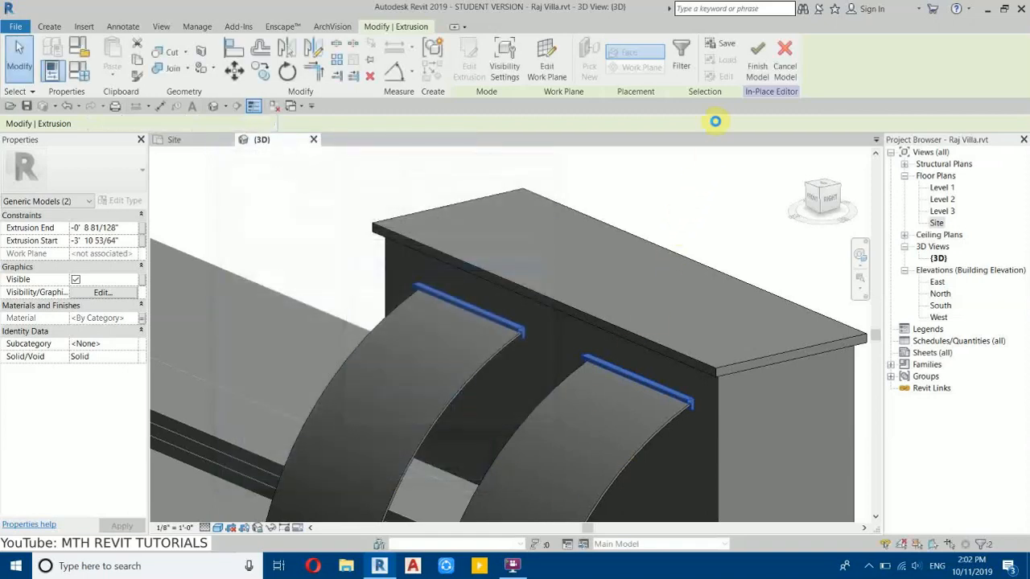
Step: Finish the in-place fountain model and view it in 3D together with the pool and house
left_click(756, 77)
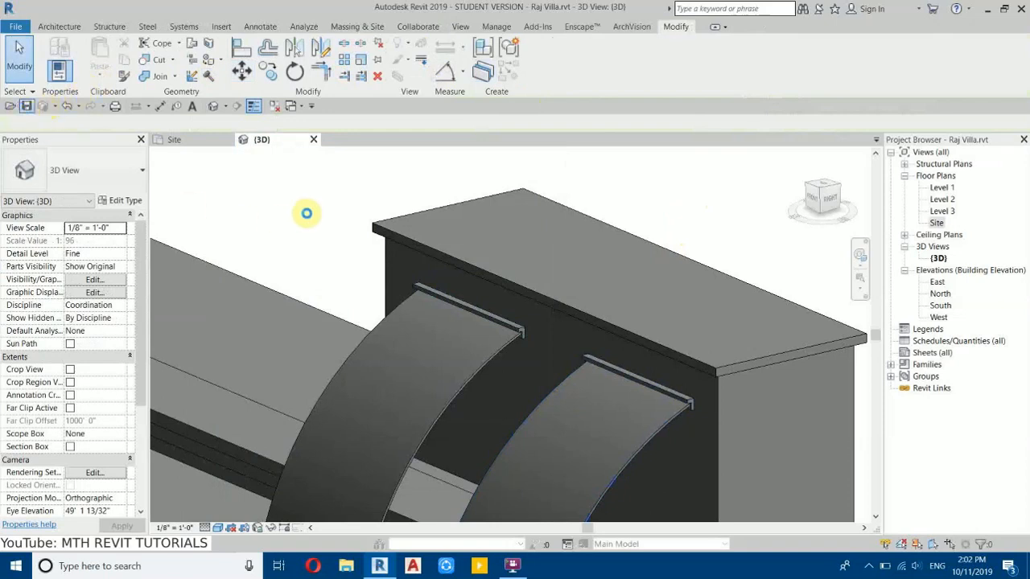
scroll(559, 287, "down", 5)
middle_click_drag(559, 288, 594, 405, "shift")
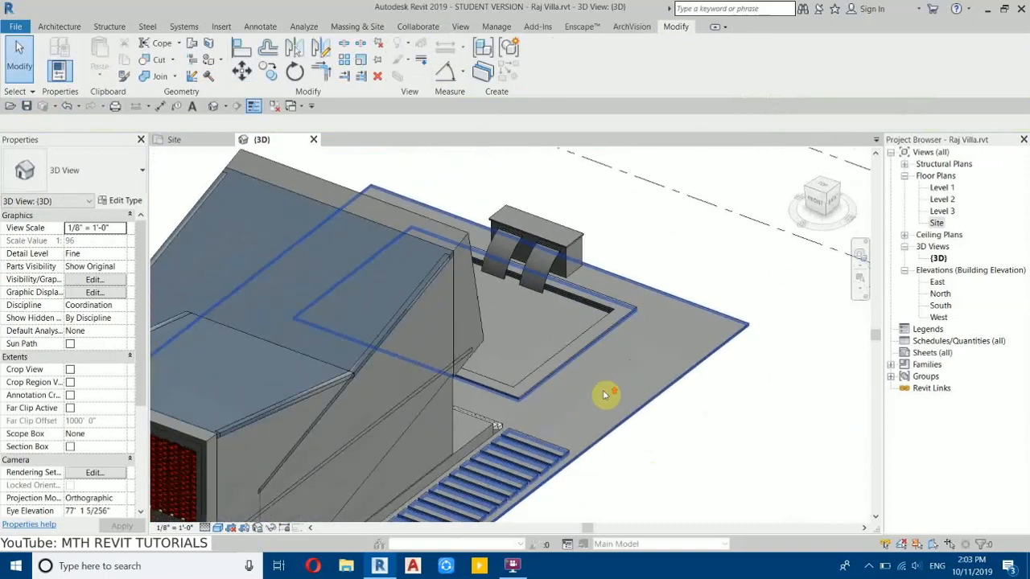
scroll(607, 393, "up", 2)
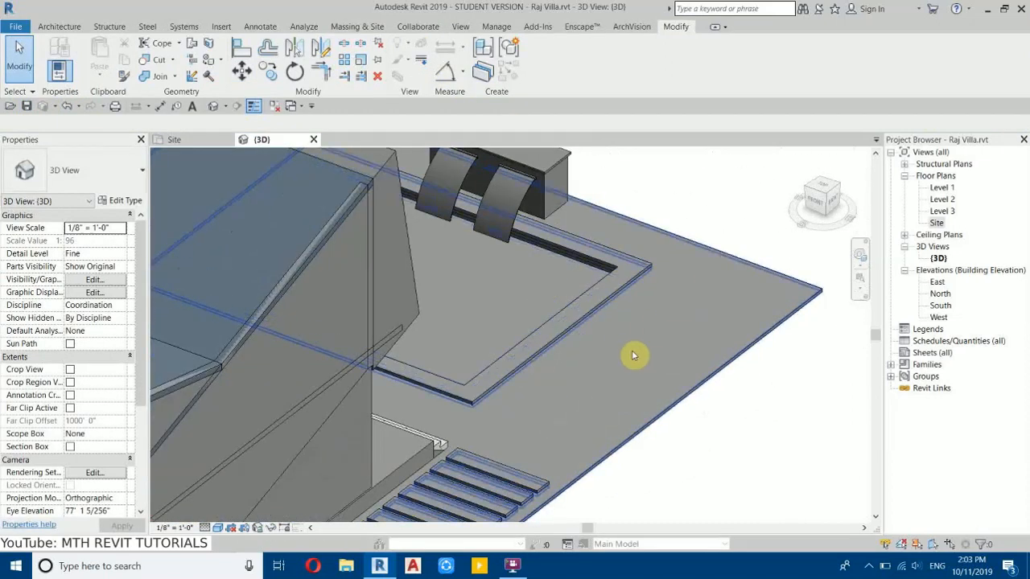
middle_click_drag(685, 314, 651, 372, "shift")
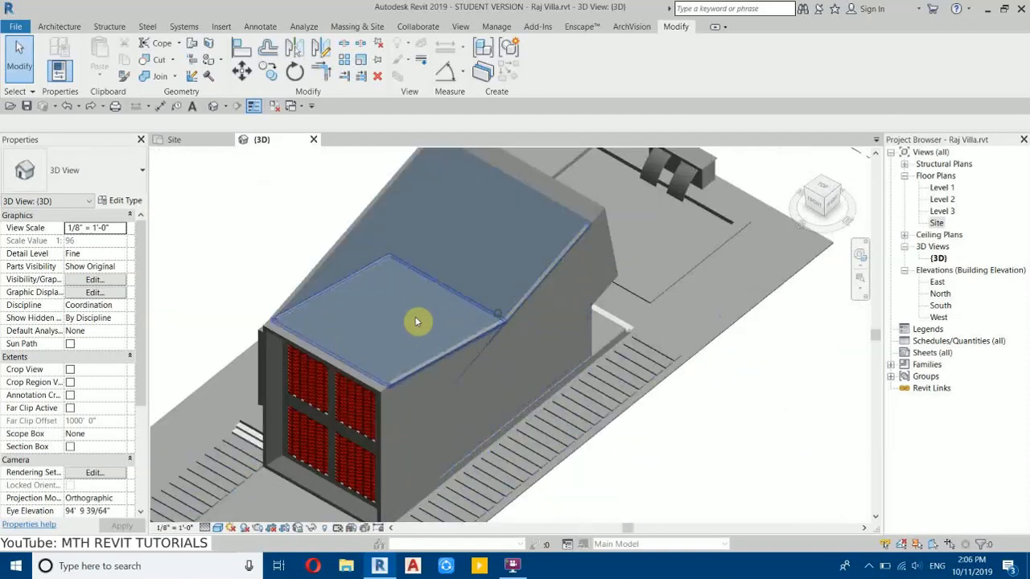
middle_click_drag(421, 322, 480, 361)
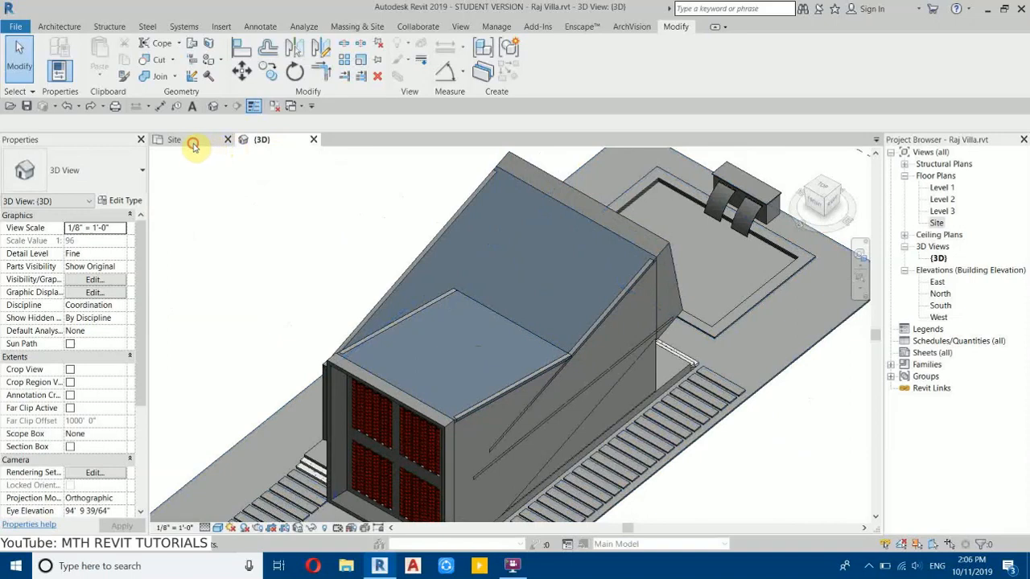
Step: In the Site plan, set up an 8" basic wall with base offset -1' 6", unconnected top and 2' 0" height
left_click(193, 148)
scroll(490, 293, "down", 5)
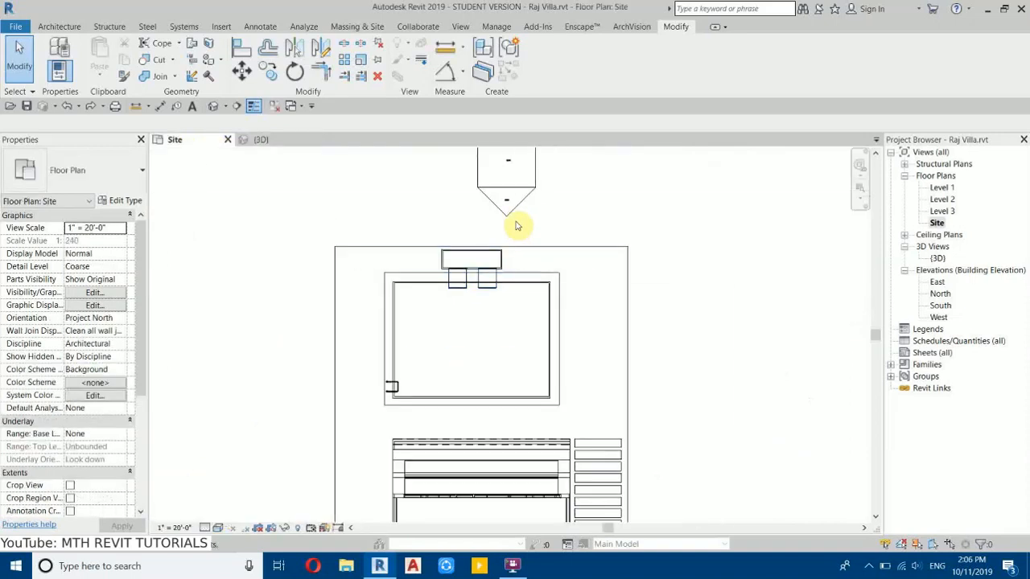
left_click(61, 27)
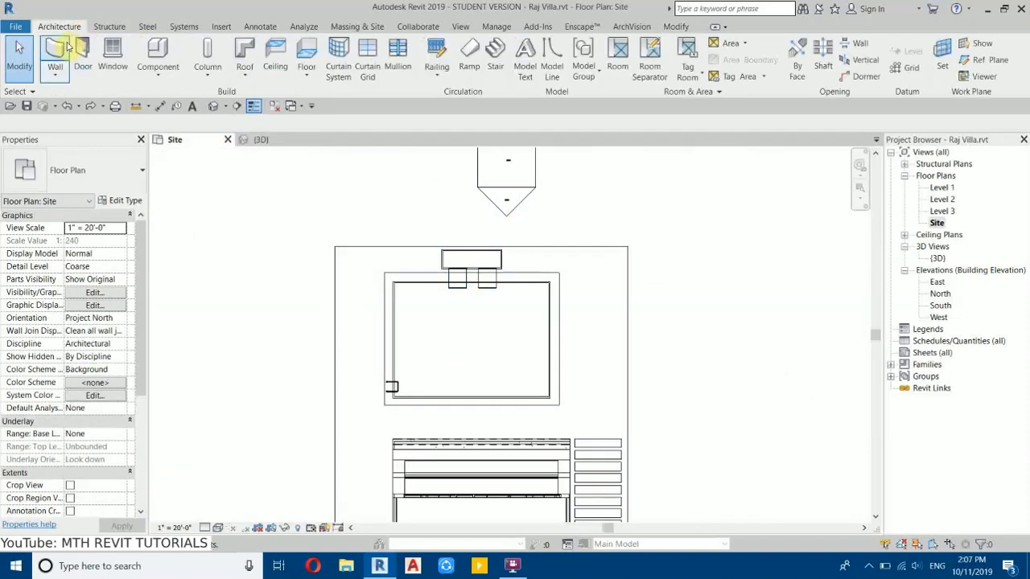
left_click(55, 50)
left_click(139, 152)
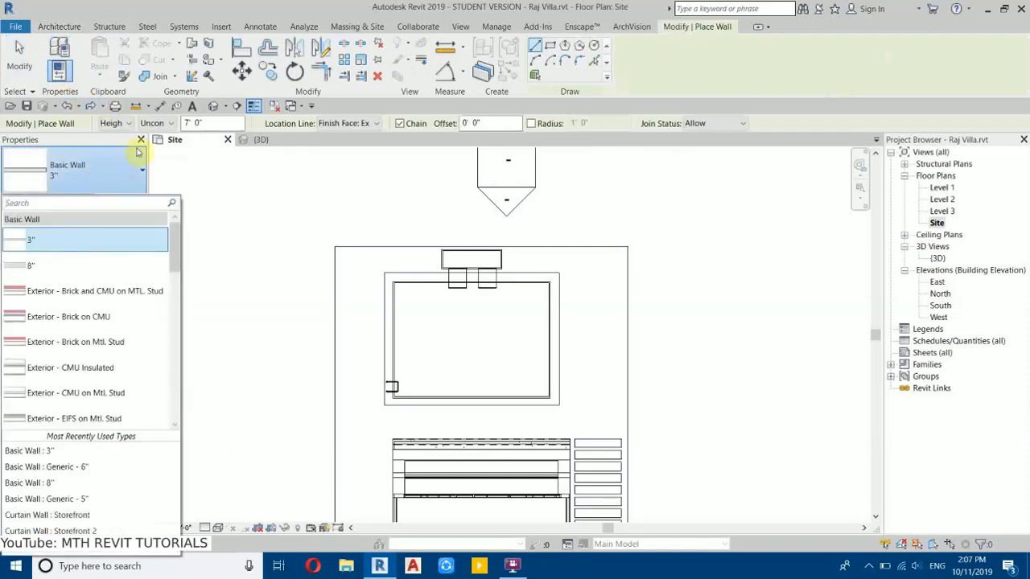
left_click(45, 270)
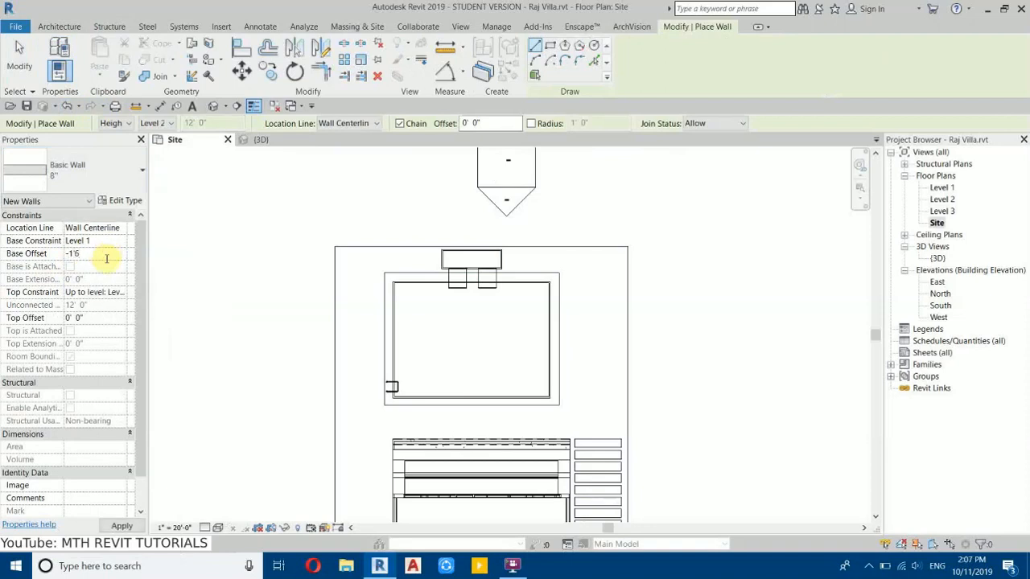
key("Return")
left_click(118, 293)
left_click(108, 305)
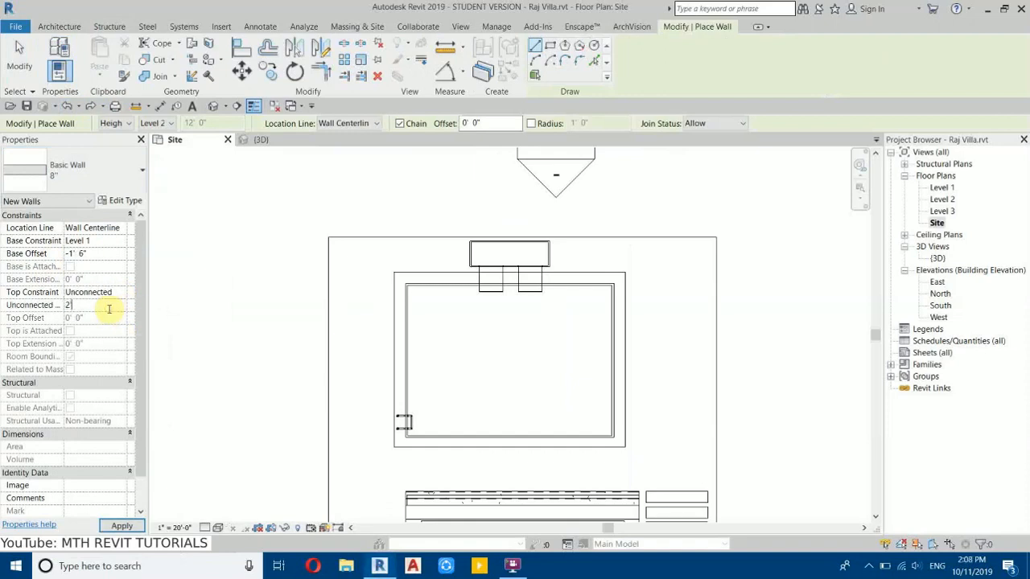
key("Return")
Step: Draw the walls as a rectangle between opposite corners of the site slab, with the location line at Finish Face: Exterior
left_click(551, 48)
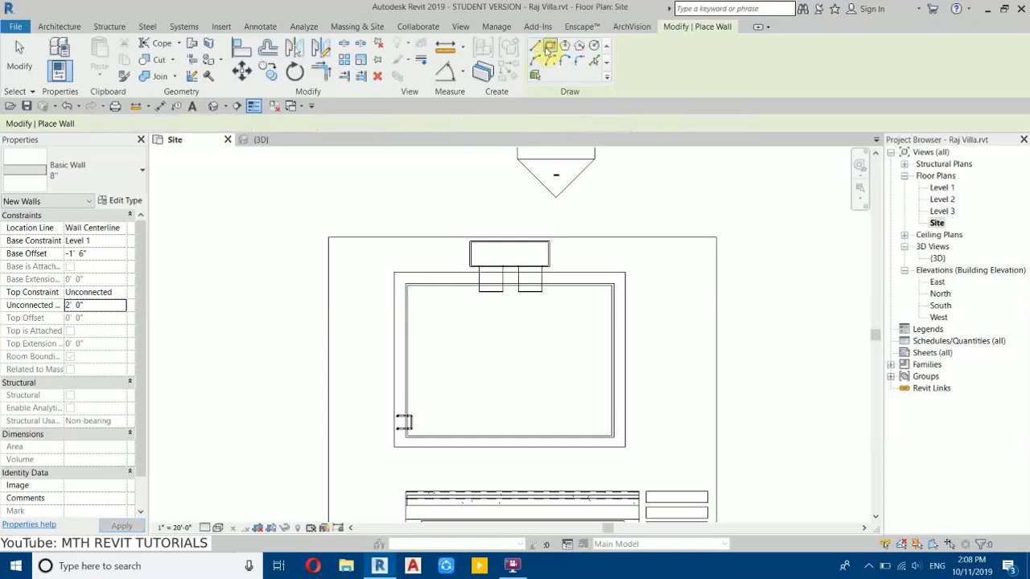
left_click(359, 125)
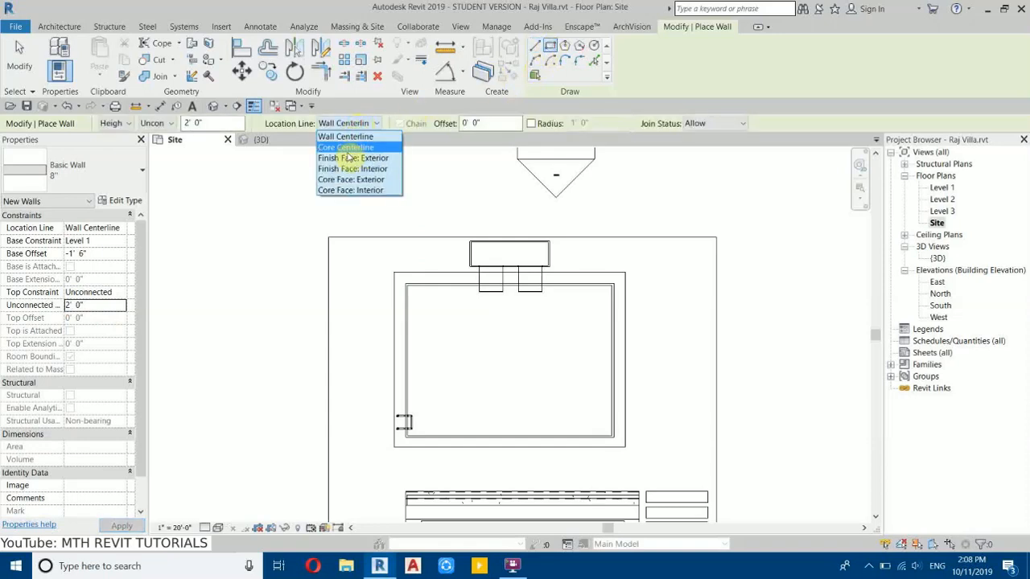
left_click(351, 158)
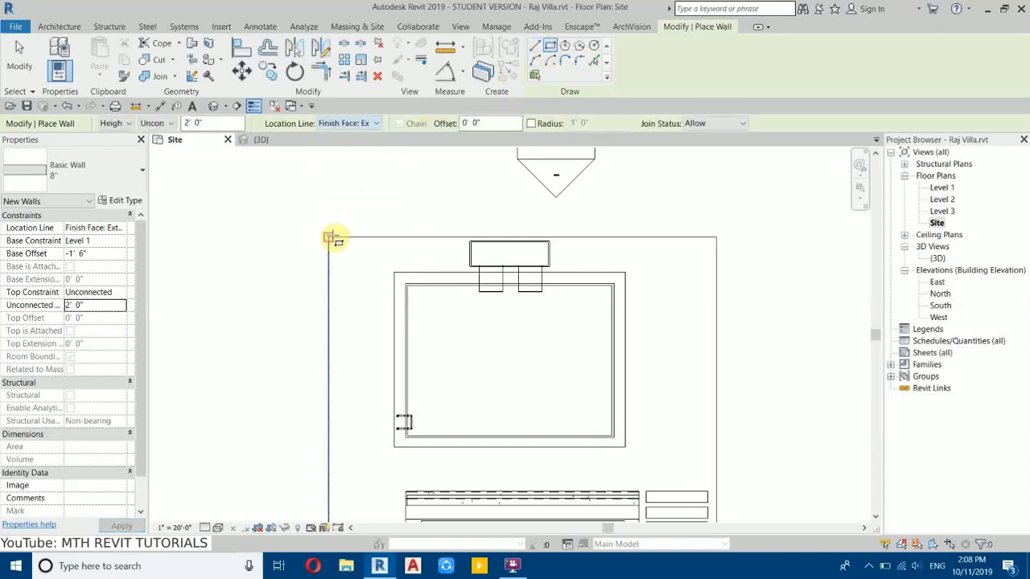
left_click(330, 236)
scroll(681, 382, "down", 1)
middle_click_drag(677, 354, 605, 97)
middle_click_drag(657, 529, 667, 212)
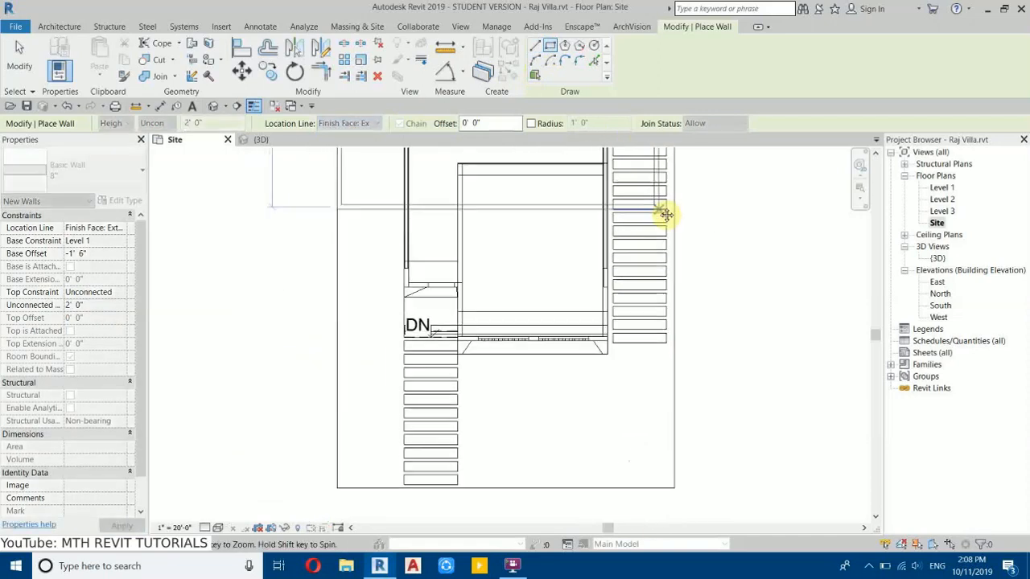
left_click(674, 489)
scroll(596, 290, "down", 2)
middle_click_drag(521, 281, 551, 519)
scroll(419, 225, "up", 2)
scroll(293, 200, "down", 3)
Step: Leave wall placement and examine the perimeter wall and its corners around the site in 3D
left_click(260, 139)
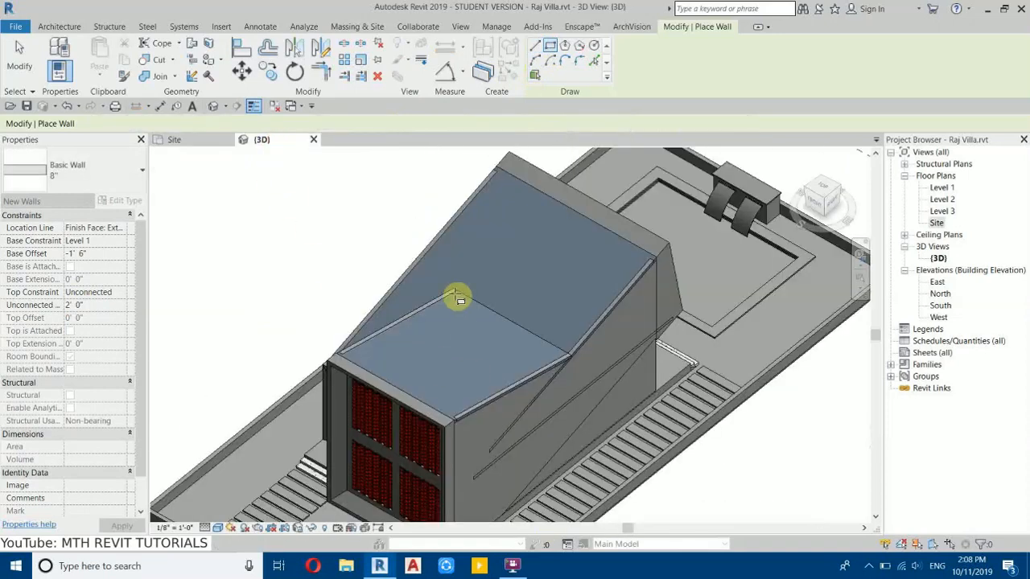
key("Escape")
middle_click_drag(593, 390, 432, 431)
scroll(770, 272, "up", 3)
scroll(469, 236, "down", 3)
middle_click_drag(357, 327, 635, 150)
middle_click_drag(464, 427, 537, 417)
middle_click_drag(186, 335, 447, 352)
scroll(387, 363, "up", 3)
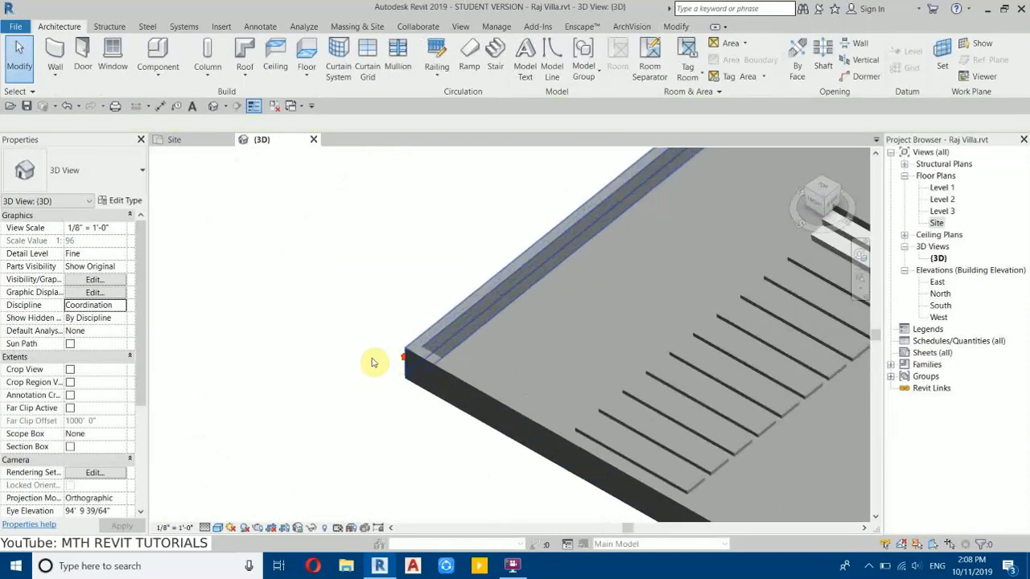
scroll(395, 356, "down", 5)
scroll(306, 469, "down", 3)
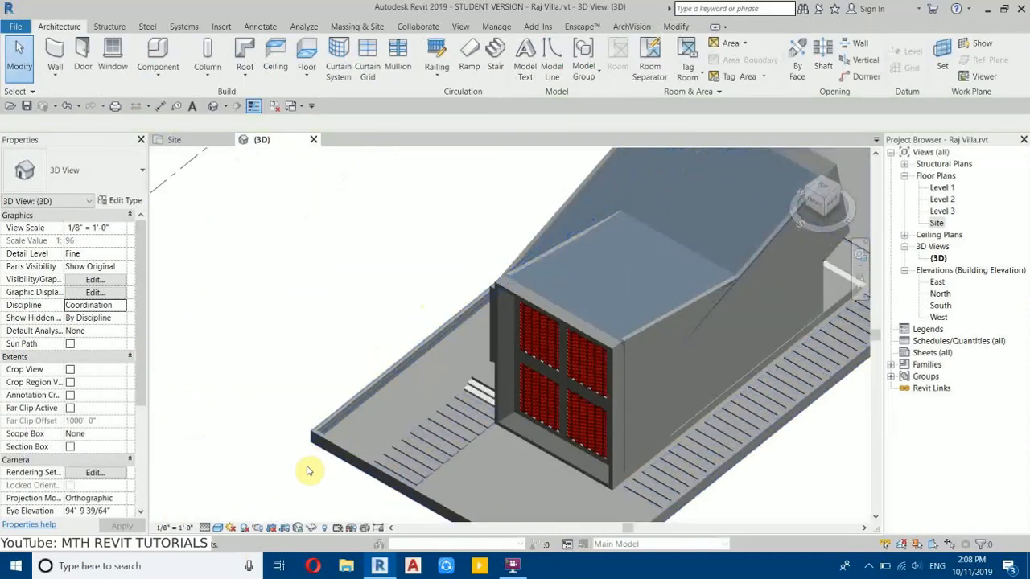
scroll(249, 455, "up", 2)
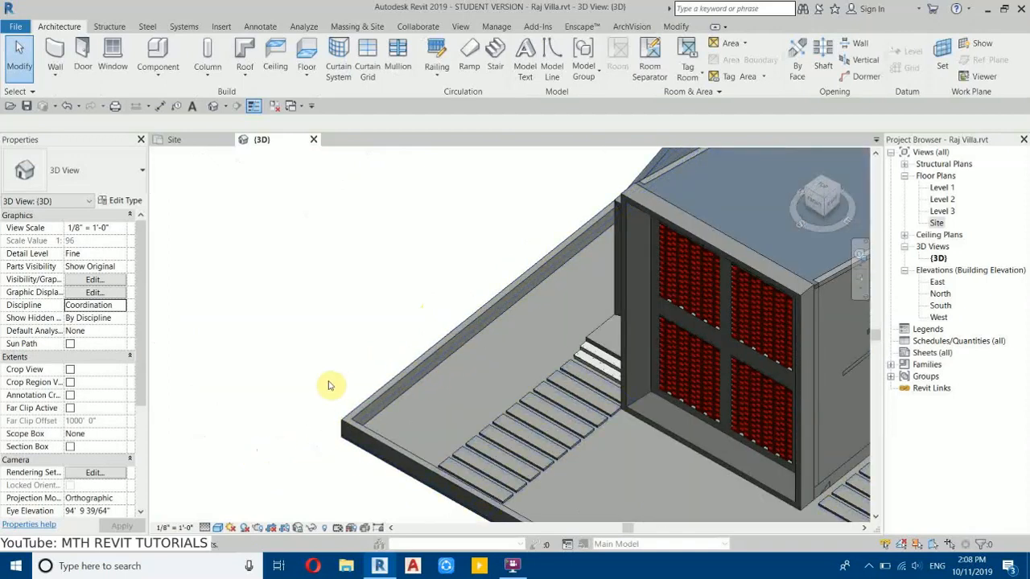
scroll(368, 403, "up", 2)
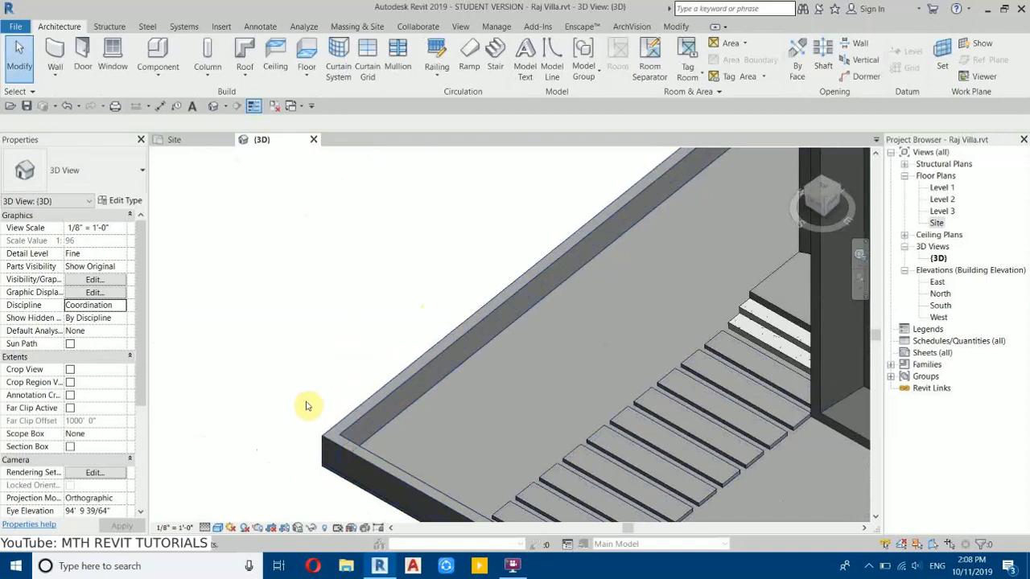
middle_click_drag(537, 288, 472, 359)
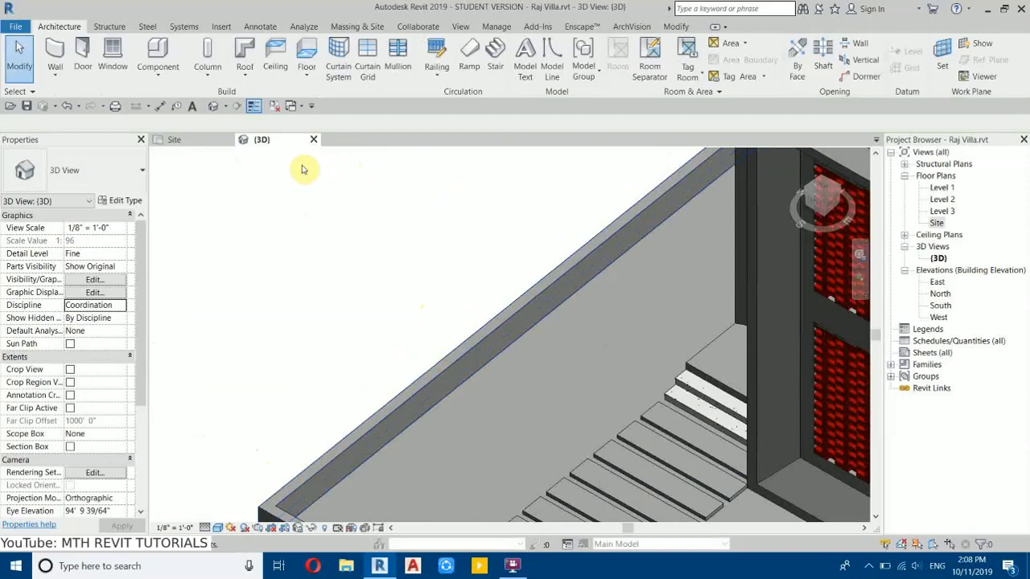
Step: In the Site plan, set up an 8" basic wall with base offset 0' 0" and unconnected height 6' 0"
left_click(186, 143)
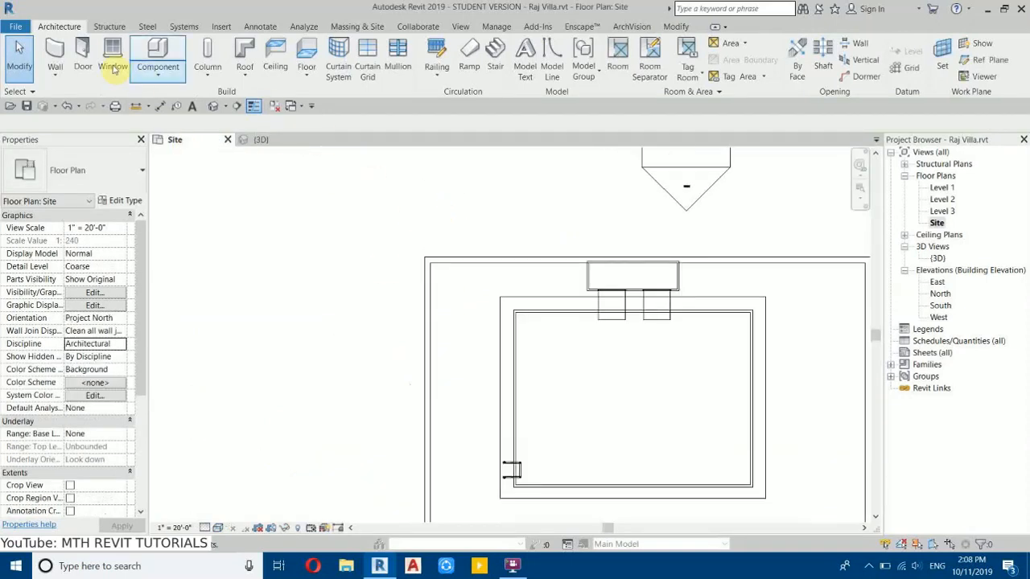
left_click(55, 52)
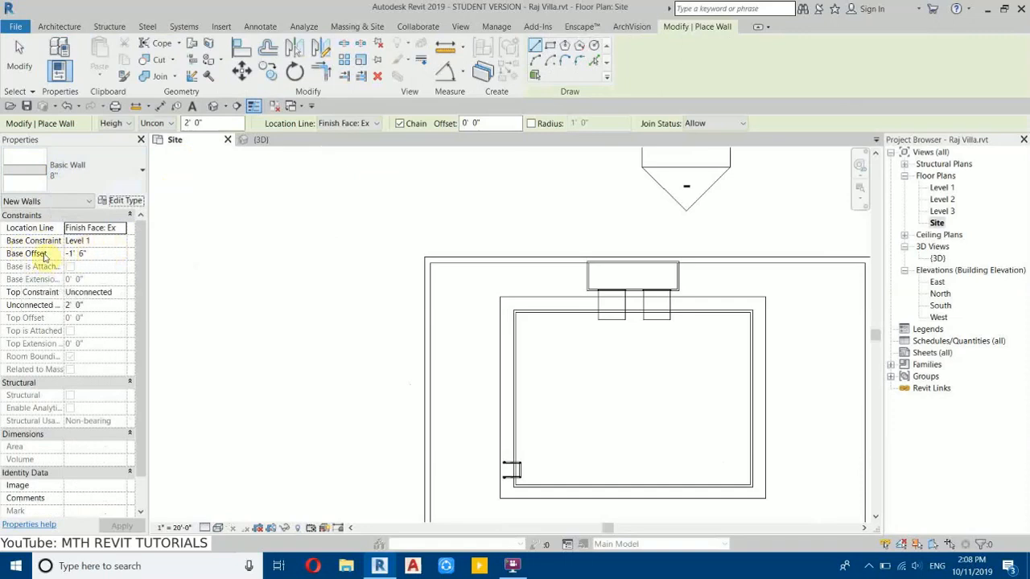
left_click(105, 256)
type("0")
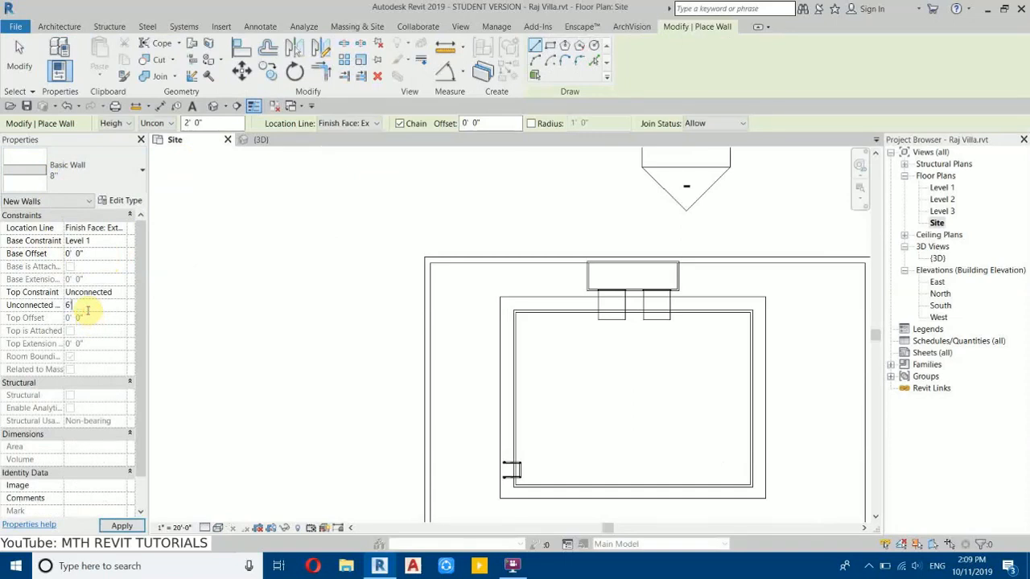
scroll(432, 261, "up", 2)
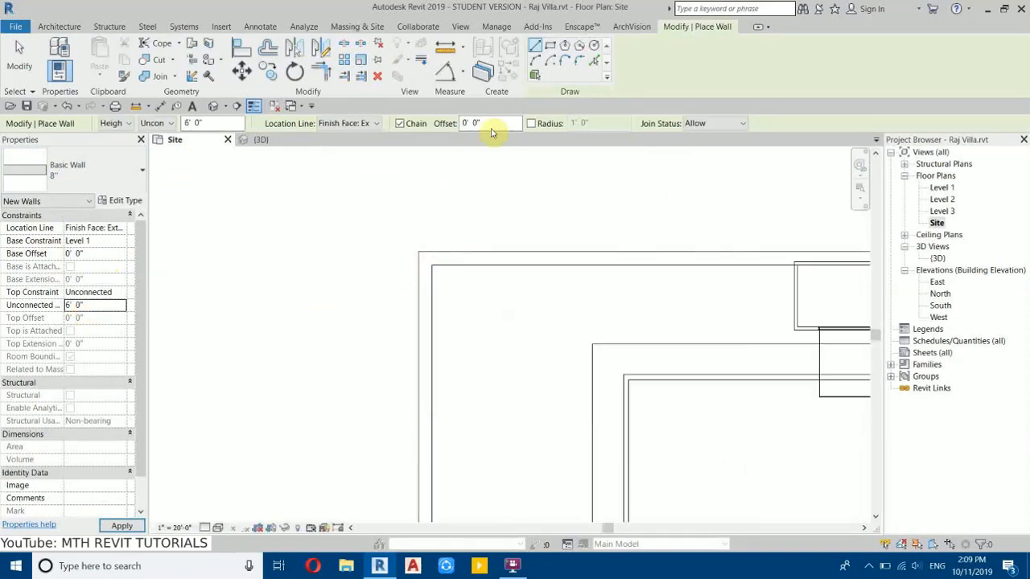
Step: Draw the 6' 0" walls as a rectangle between opposite outer corners of the perimeter wall and dismiss the overlap warning
left_click(548, 46)
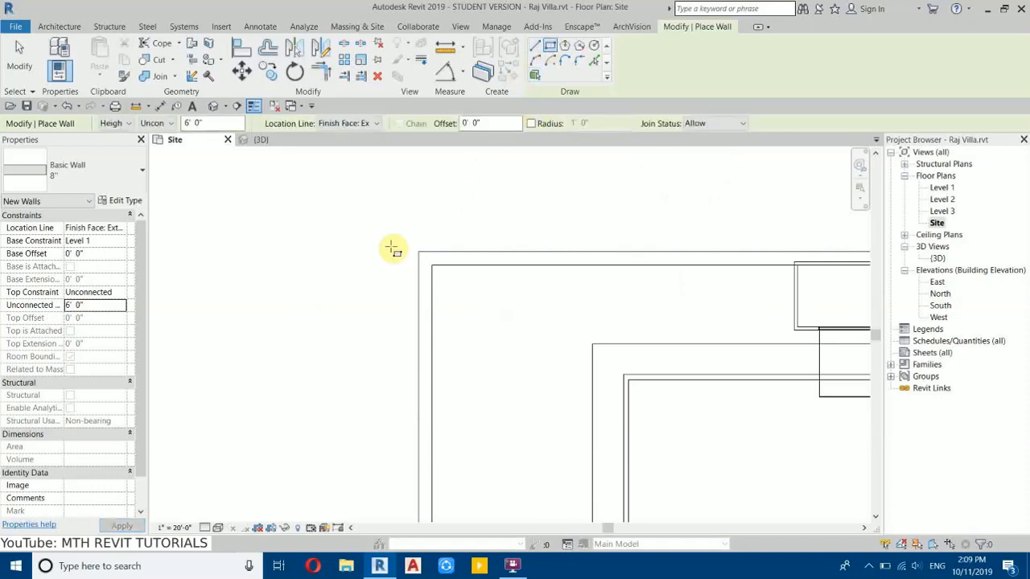
left_click(420, 249)
middle_click_drag(502, 248, 694, 484)
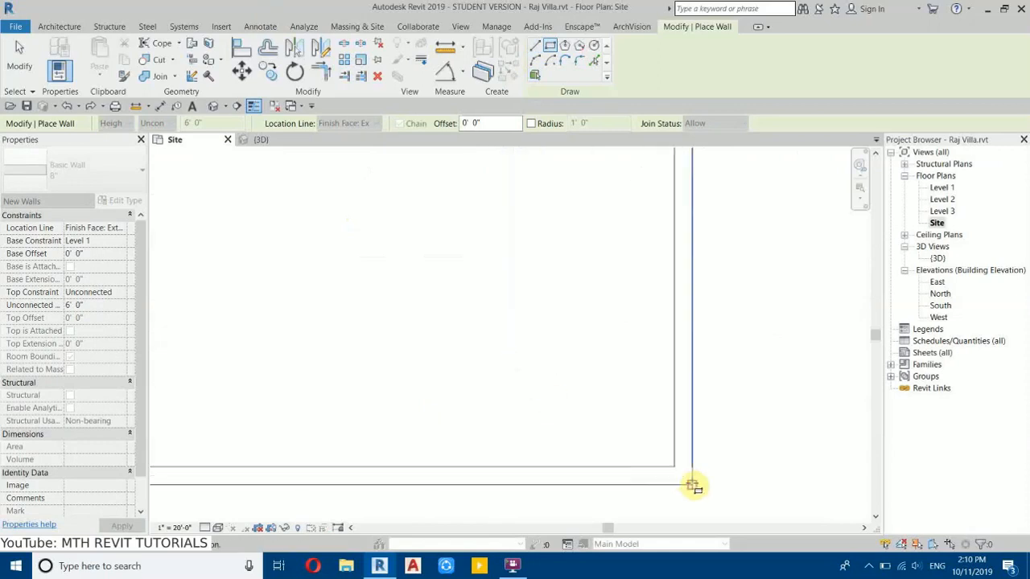
left_click(692, 485)
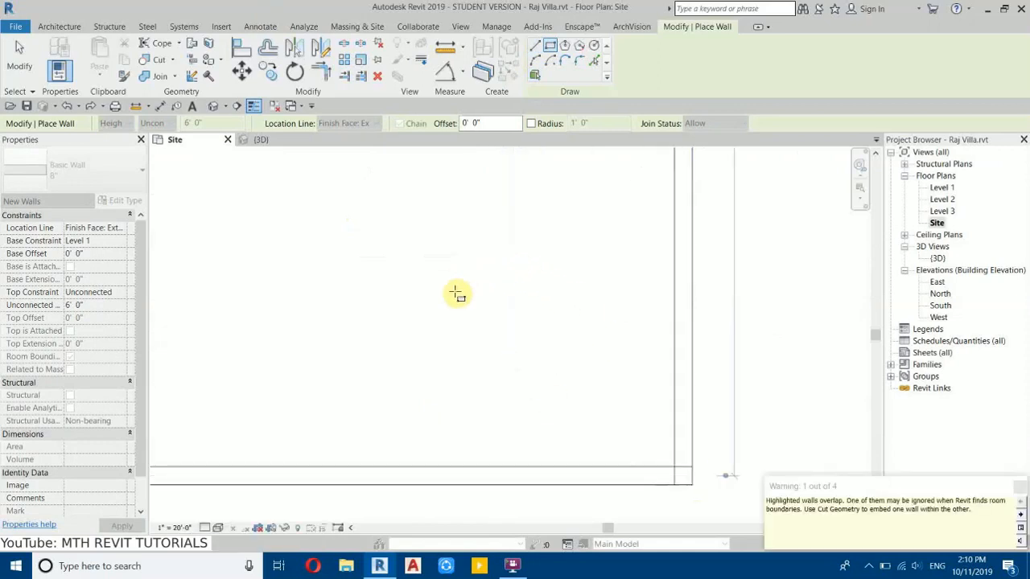
left_click_drag(774, 503, 863, 507)
left_click(1019, 487)
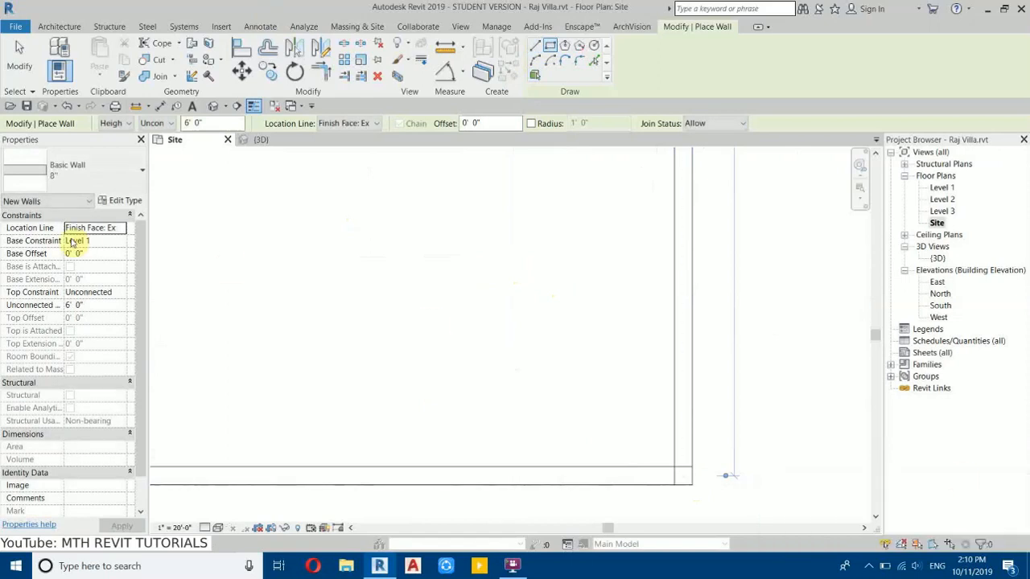
Step: In the 3D view, leave wall placement, select all four 6' 0" perimeter walls and set their base offset to 0' 6"
left_click(251, 143)
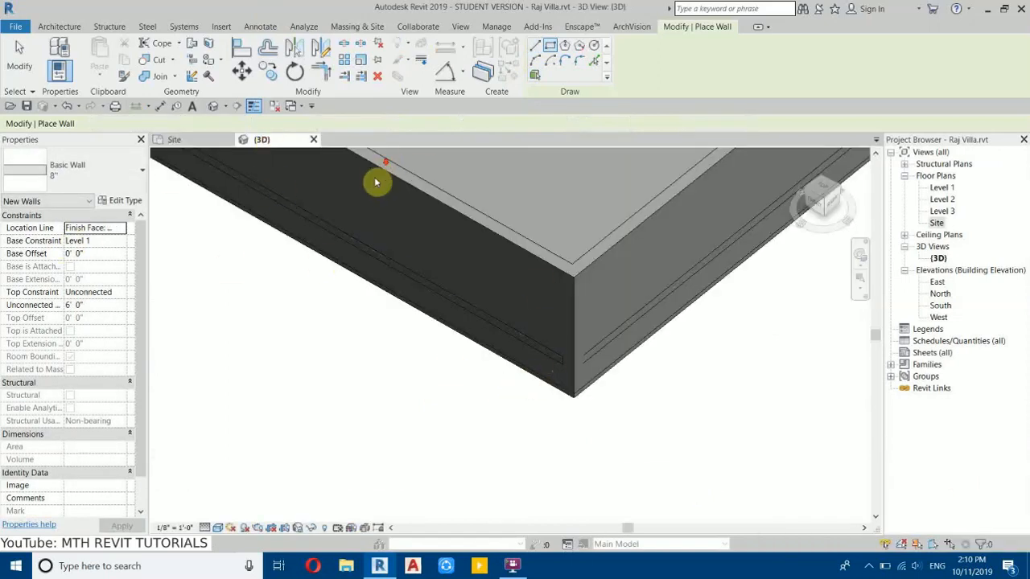
key("Escape")
key("Escape")
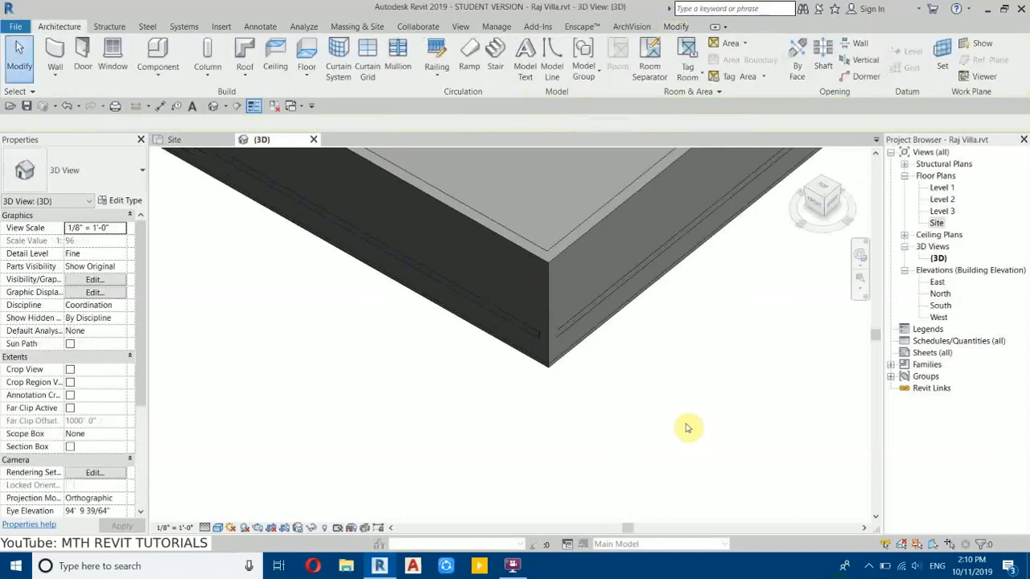
left_click(578, 247)
scroll(536, 386, "down", 5)
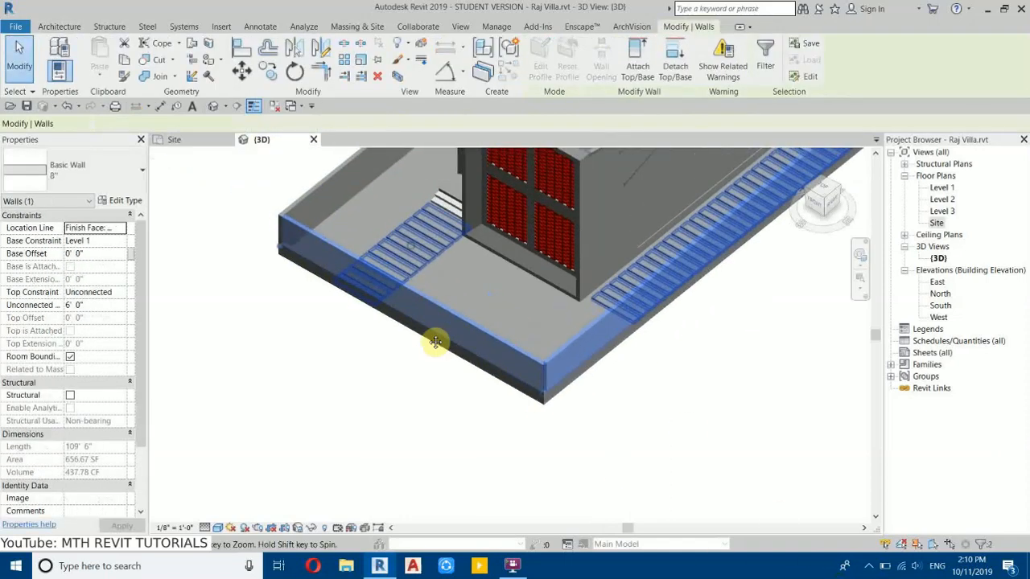
left_click(336, 262)
scroll(198, 281, "up", 3)
left_click(89, 256)
left_click(90, 258)
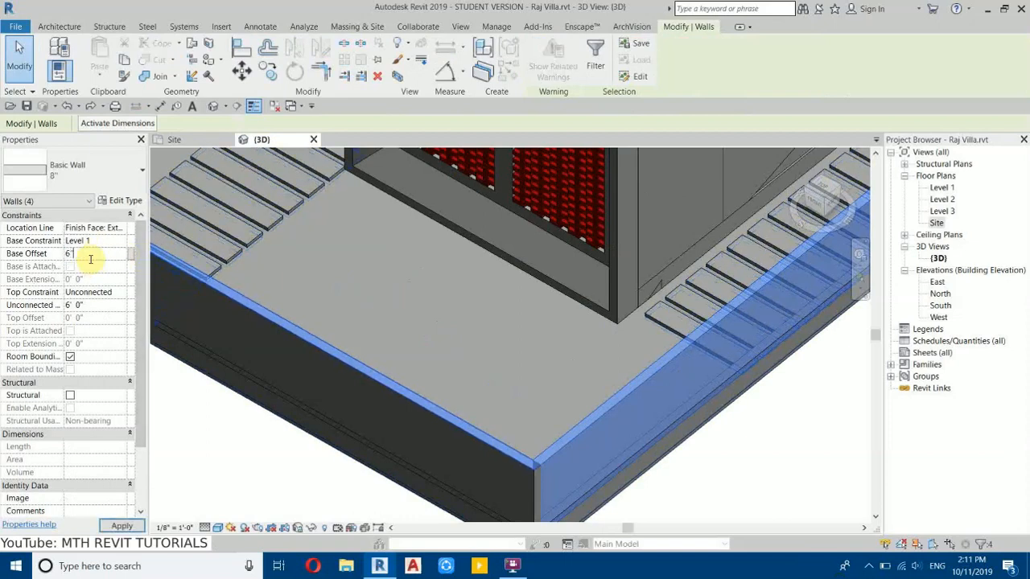
Step: Examine the stacked perimeter walls at the corner and along the front of the site in 3D
scroll(740, 427, "up", 3)
middle_click_drag(604, 455, 770, 322)
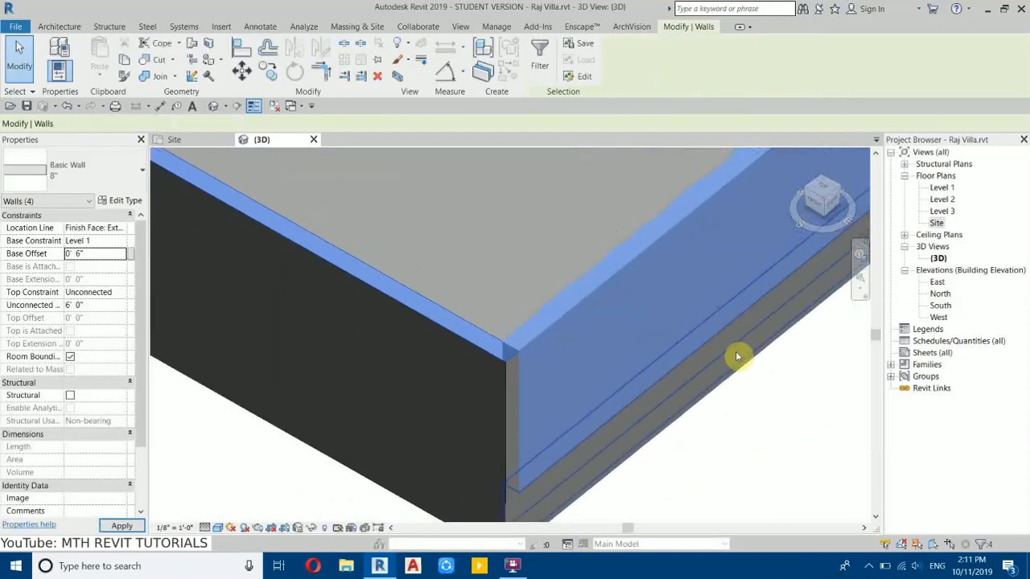
scroll(490, 486, "up", 3)
key("Escape")
scroll(563, 483, "down", 4)
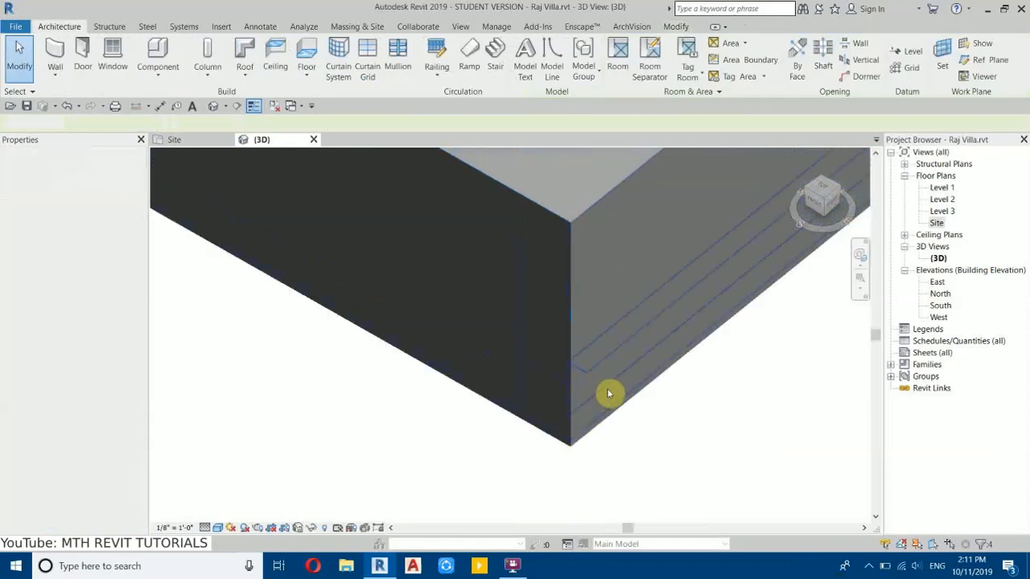
scroll(487, 482, "down", 4)
middle_click_drag(383, 288, 555, 483)
key("Escape")
scroll(407, 317, "down", 3)
scroll(394, 341, "up", 3)
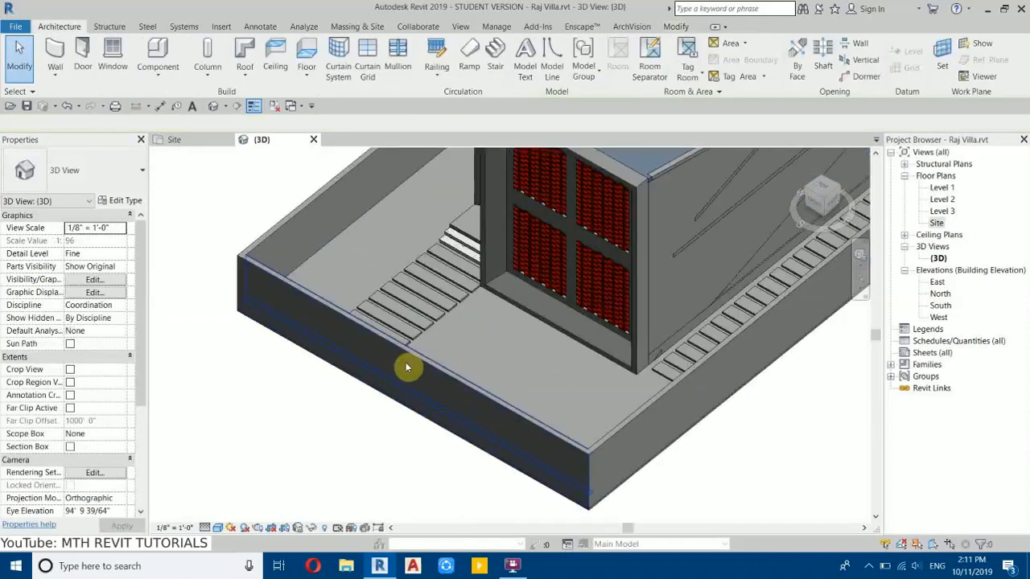
Step: In the Site plan, split the south 6' 0" perimeter wall about 30' 8" from its west end using Split Element
left_click(169, 139)
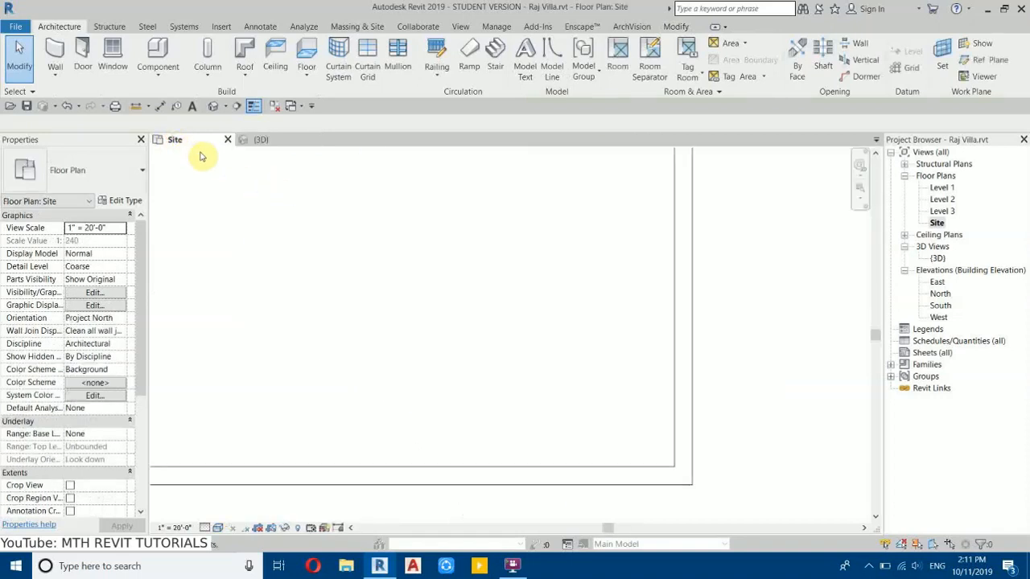
scroll(574, 348, "down", 3)
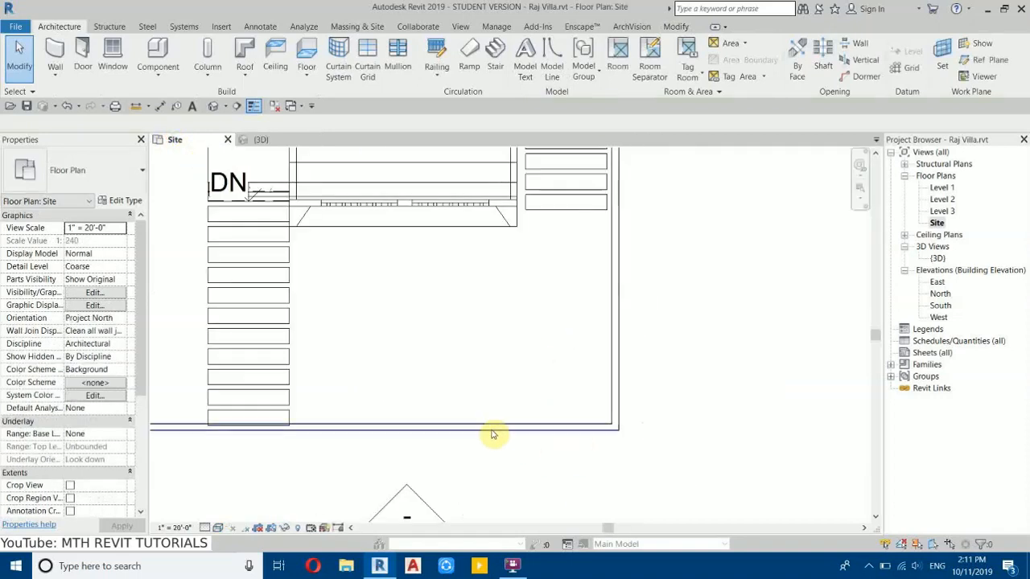
left_click(667, 28)
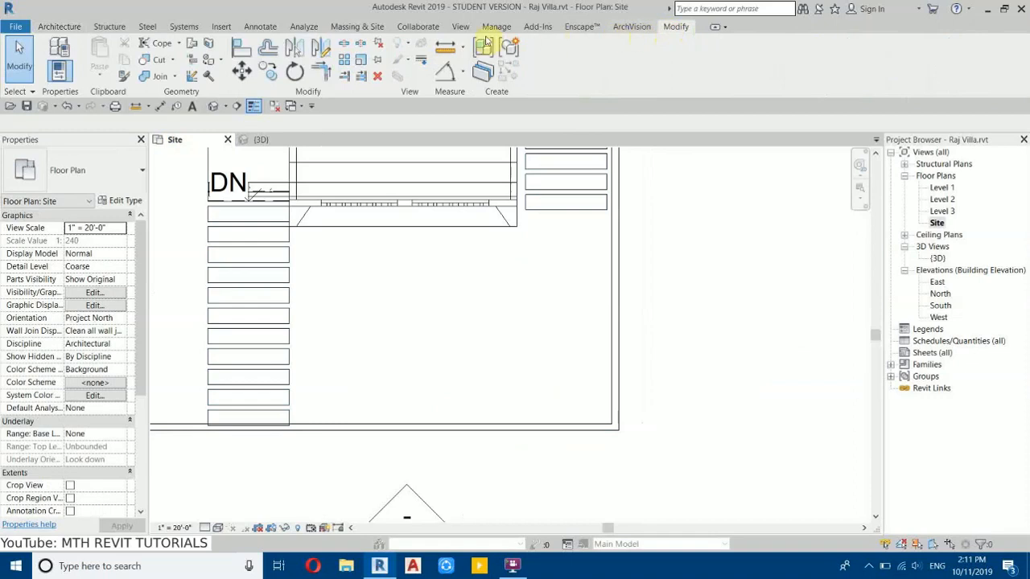
left_click(345, 46)
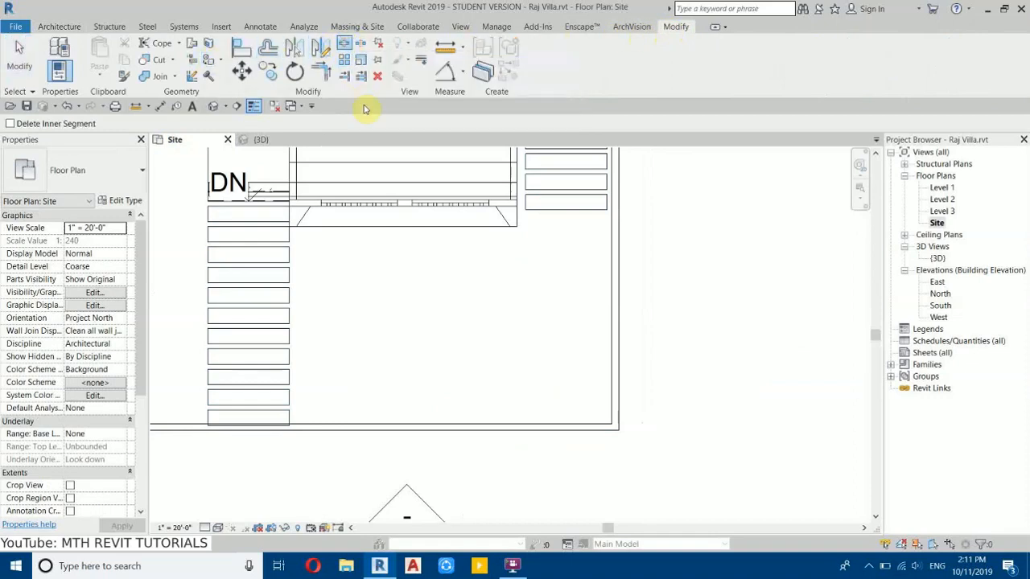
left_click(419, 424)
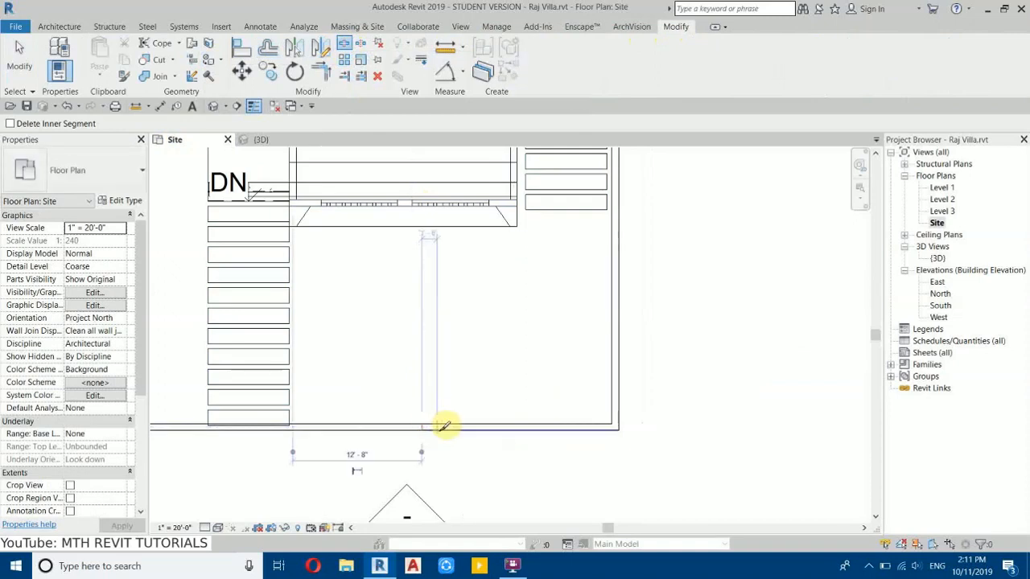
key("Escape")
Step: Shorten the east segment of the split south wall to about 9' 0" by pulling its inner end toward the corner
left_click(424, 431)
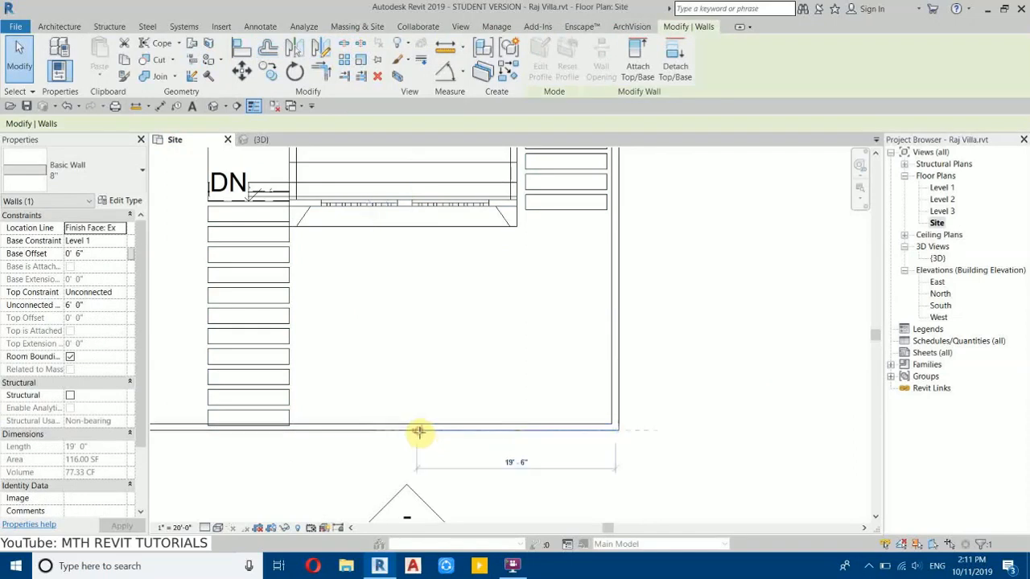
left_click_drag(421, 431, 456, 432)
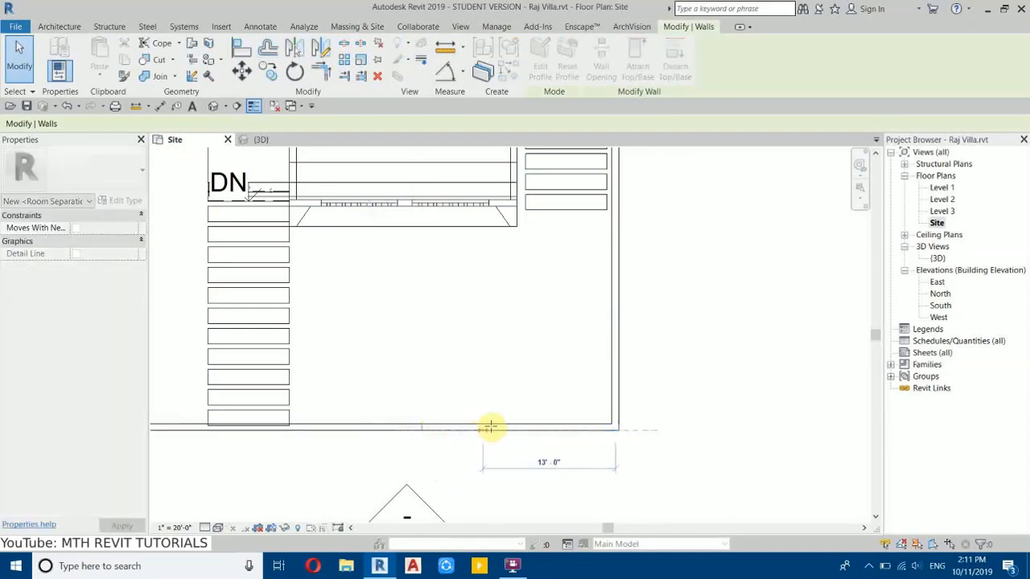
left_click_drag(521, 429, 523, 432)
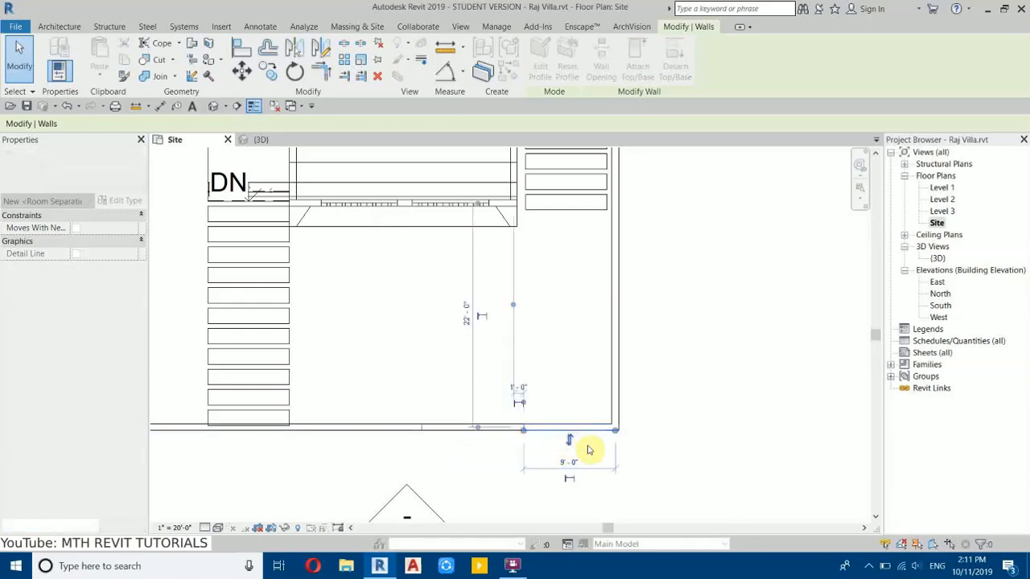
Step: Shorten the west segment to about 23' 6" and move its gap dimension's witness line to the end of the east segment
left_click(416, 427)
middle_click_drag(381, 431, 479, 414)
scroll(444, 414, "up", 1)
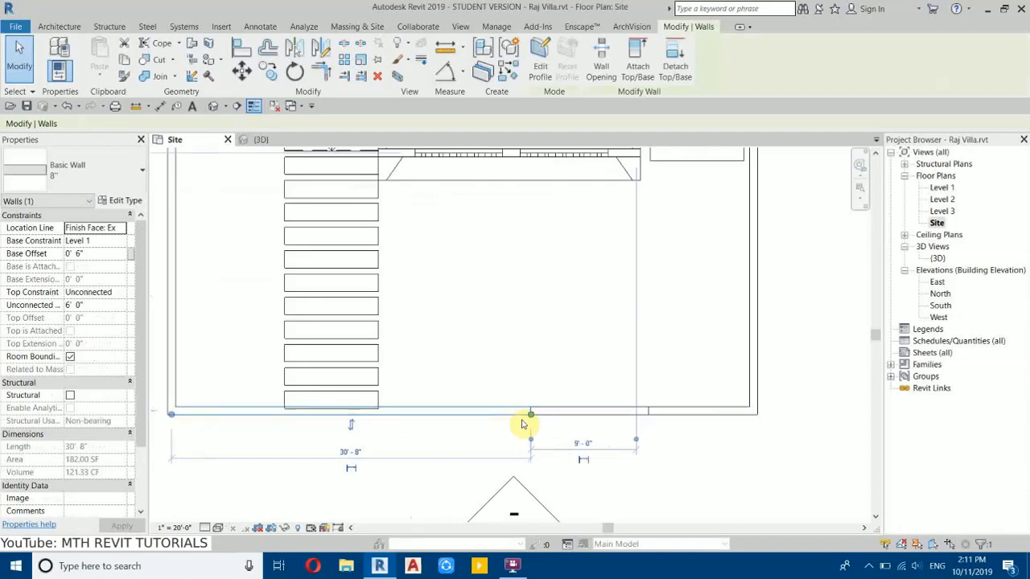
left_click_drag(529, 416, 445, 416)
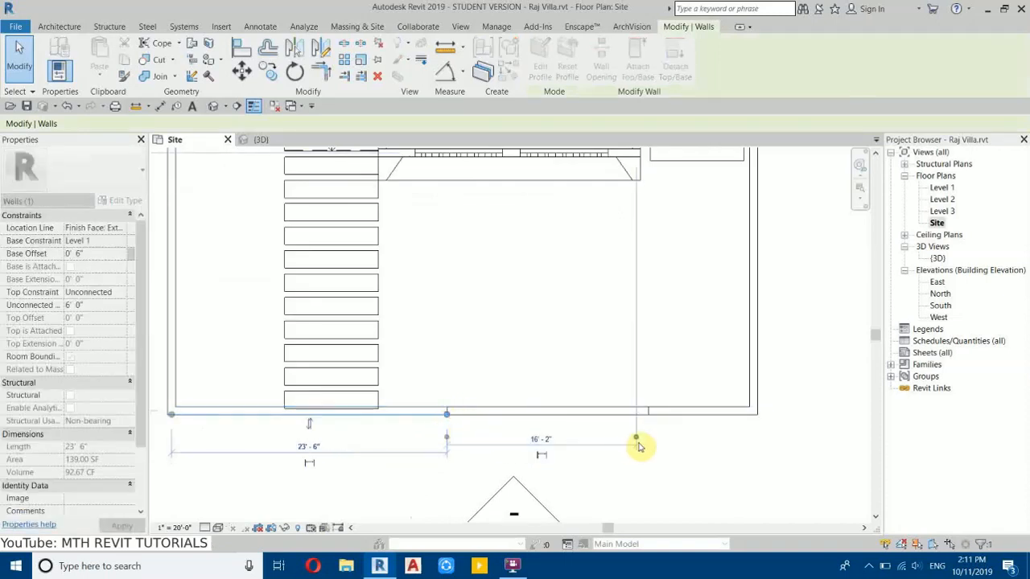
scroll(635, 439, "up", 2)
left_click_drag(633, 435, 653, 393)
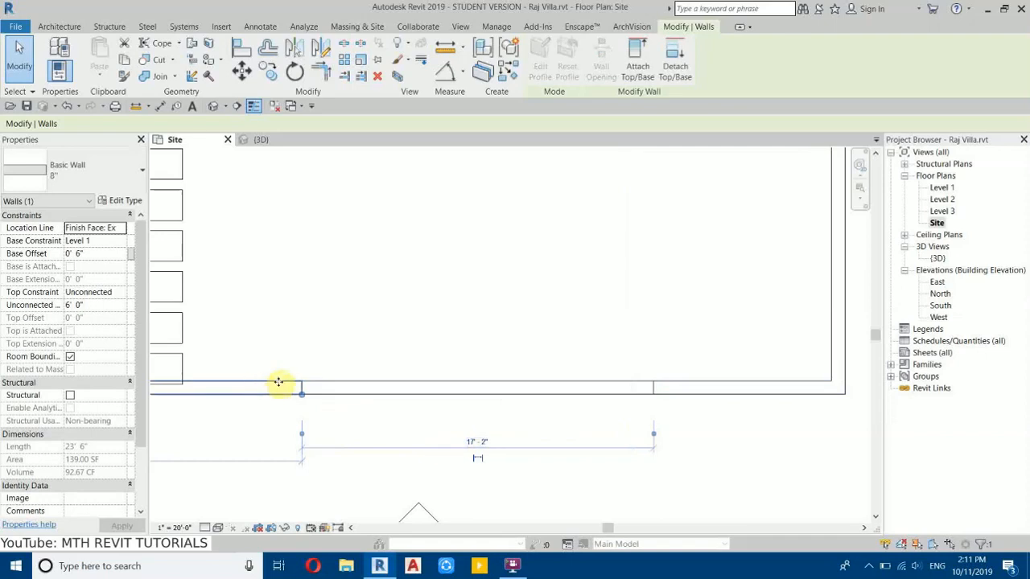
Step: Adjust the inner end of the west segment and set the opening between the two south wall segments to 17' 0"
left_click(303, 395)
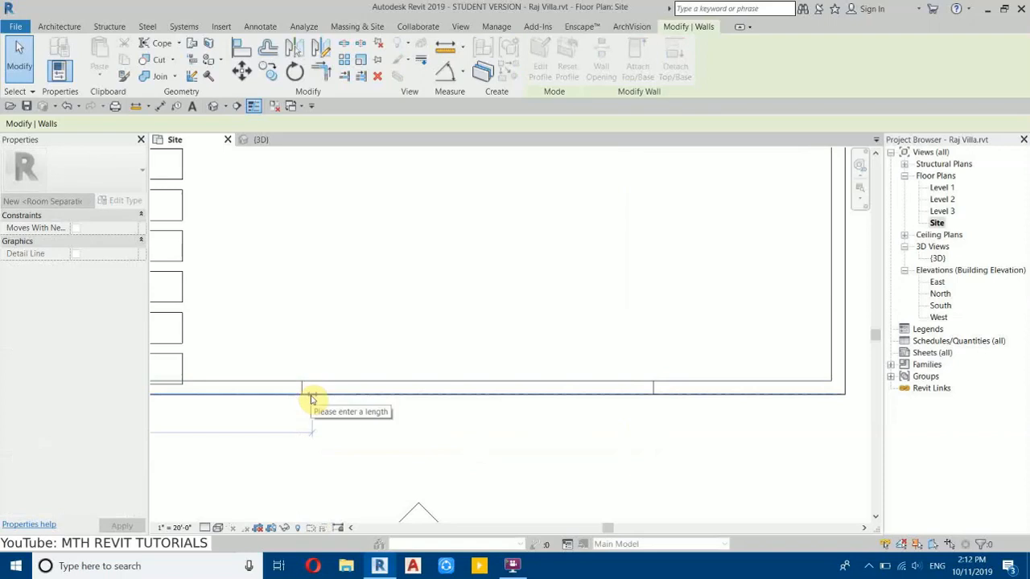
left_click_drag(312, 396, 312, 396)
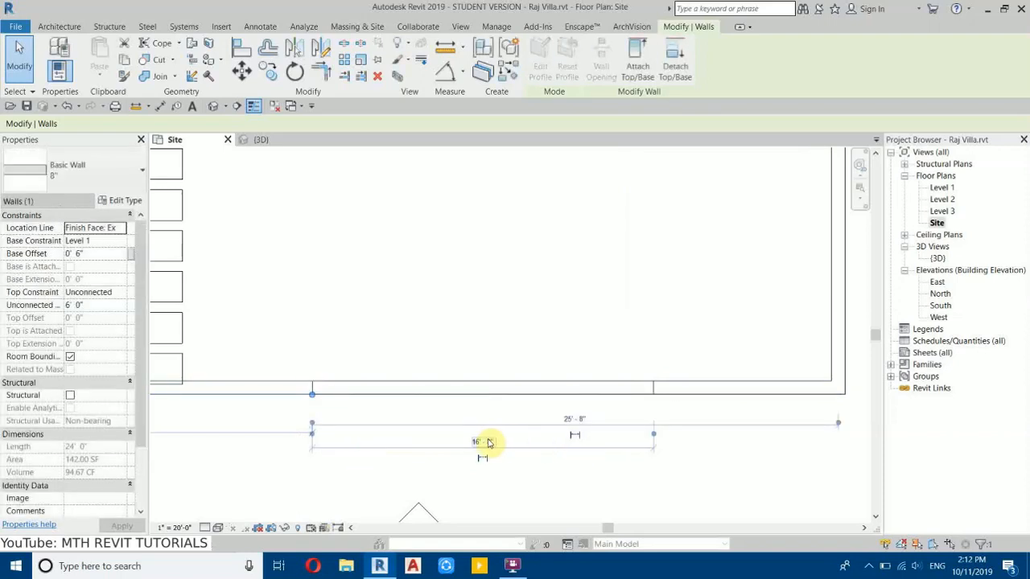
key("Escape")
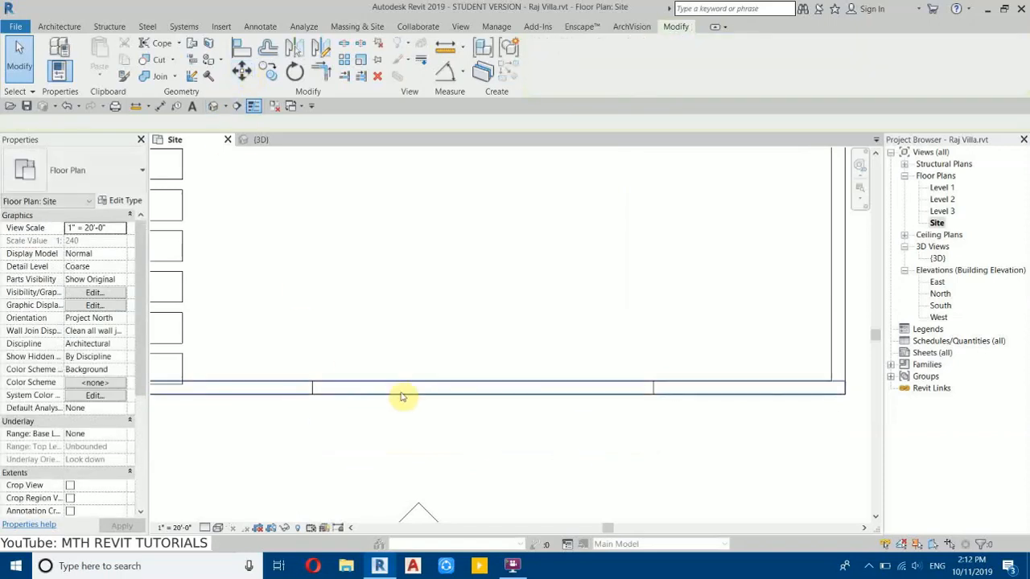
left_click(313, 392)
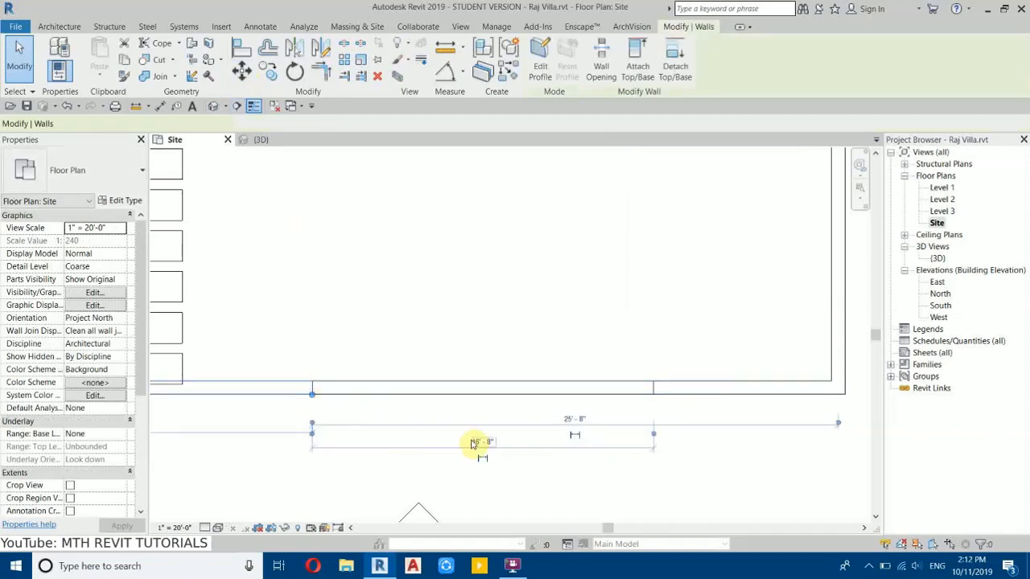
left_click(474, 443)
type("17")
key("Return")
left_click(234, 320)
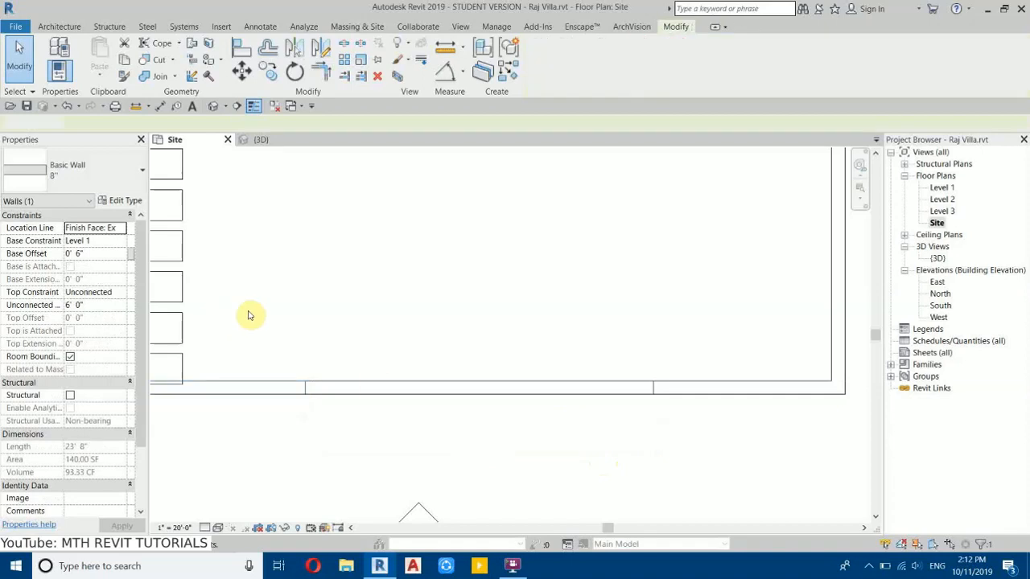
middle_click_drag(460, 317, 540, 454)
scroll(524, 436, "down", 1)
scroll(515, 437, "down", 2)
middle_click_drag(539, 395, 494, 455)
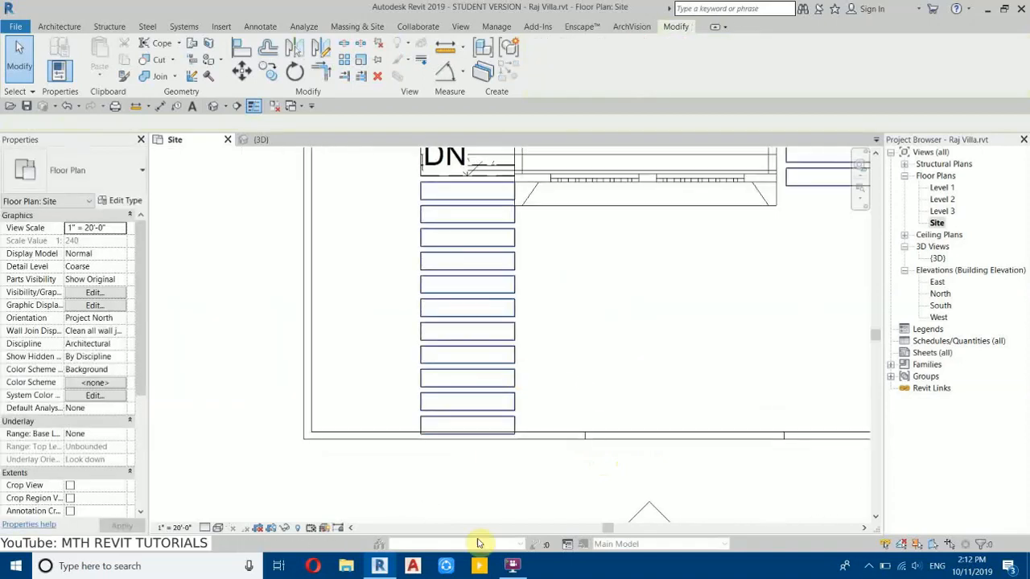
Step: Split the west 6' wall segment across the front walkway slabs and shorten its east piece to about 6' 0", ending at the slabs' east edge
scroll(491, 440, "up", 2)
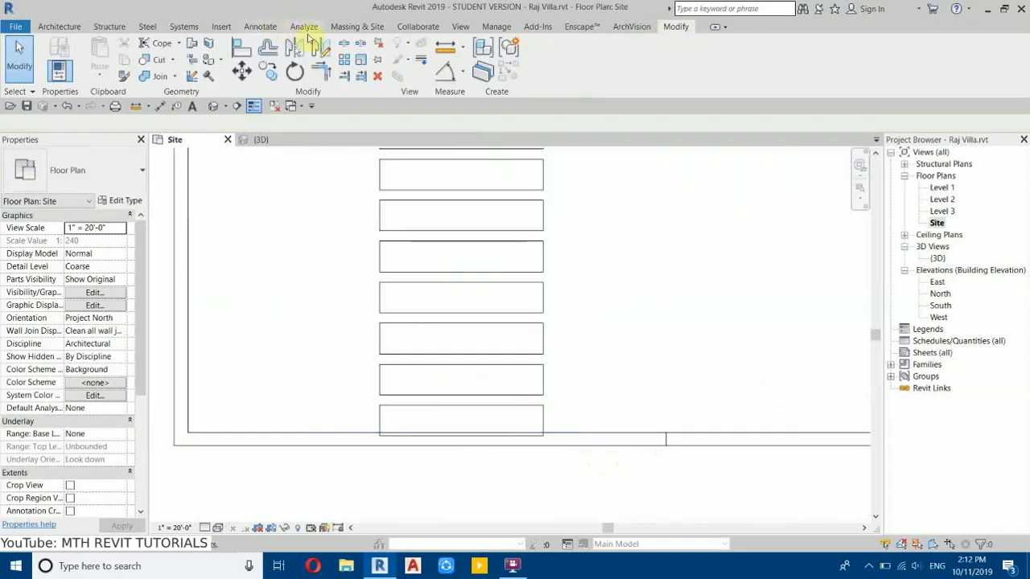
left_click(341, 47)
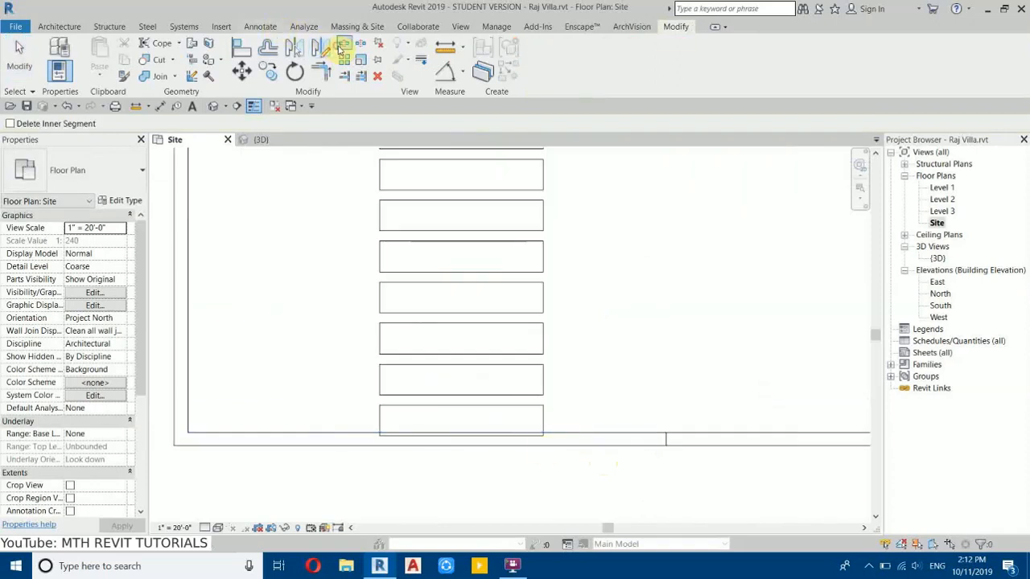
left_click(461, 440)
key("Escape")
left_click(475, 443)
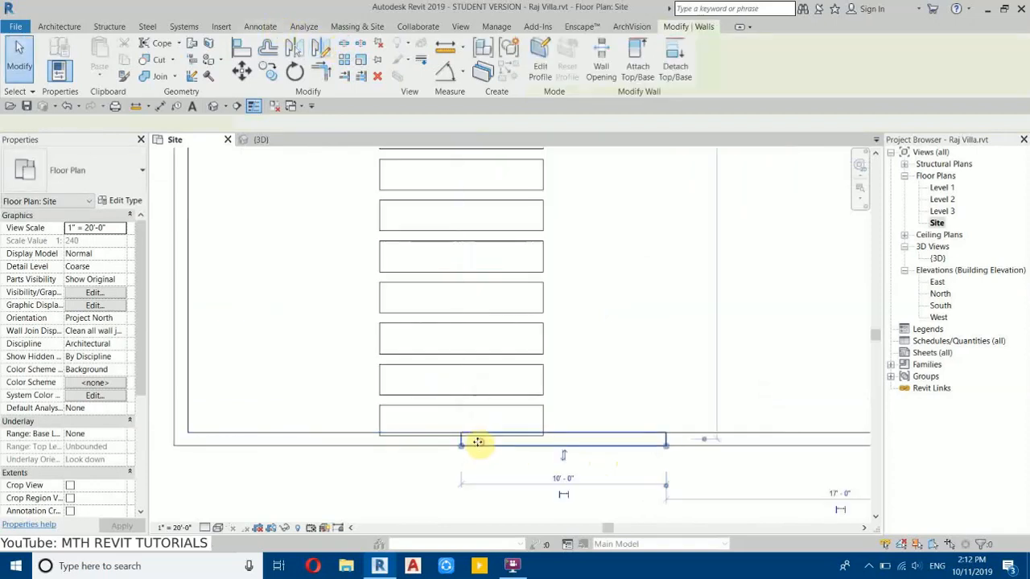
left_click_drag(532, 445, 543, 447)
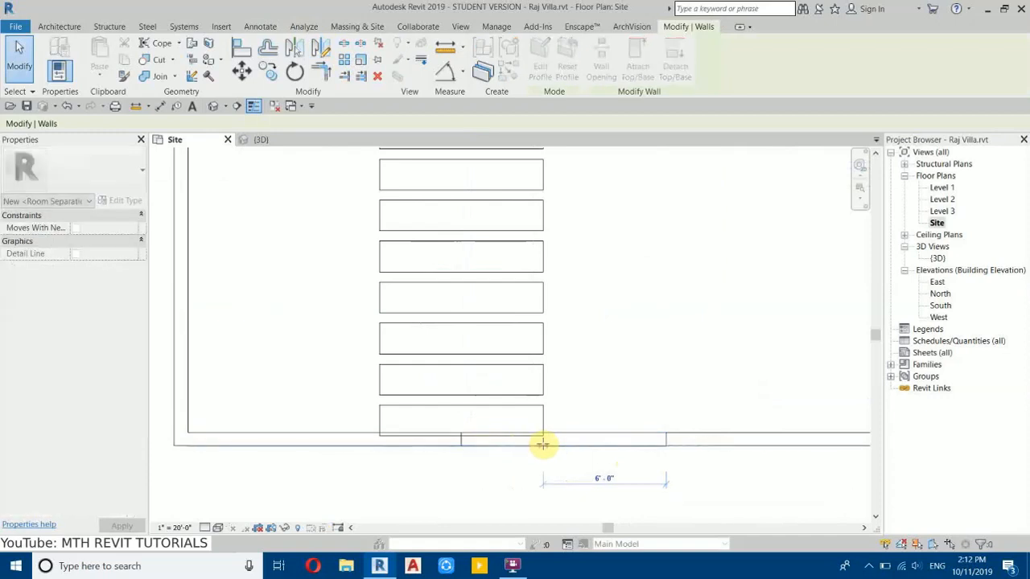
Step: Shorten the remaining west piece of the upper wall to the walkway slabs' west edge and check the opening in 3D
left_click(448, 446)
left_click_drag(461, 447, 377, 452)
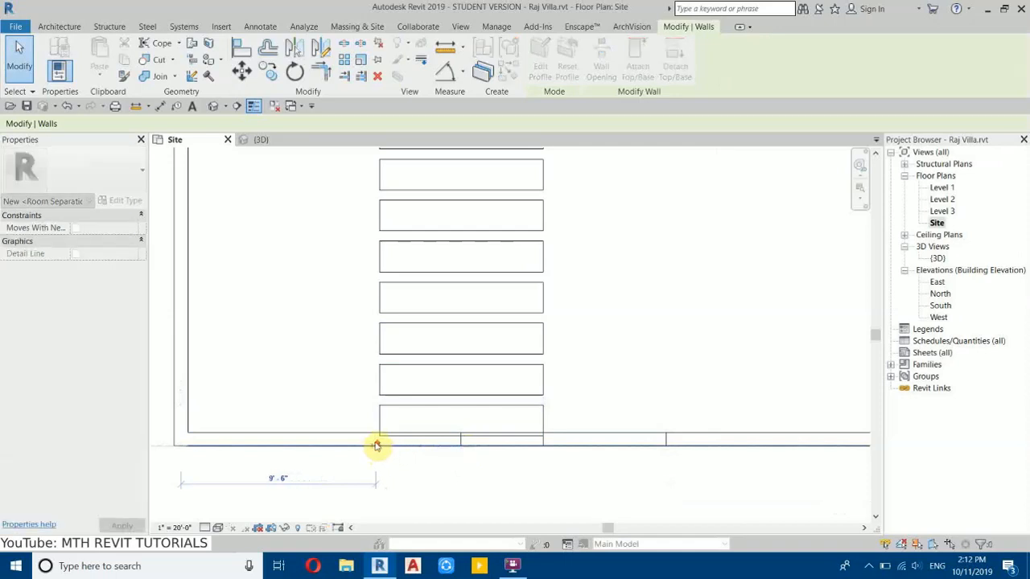
scroll(375, 444, "up", 2)
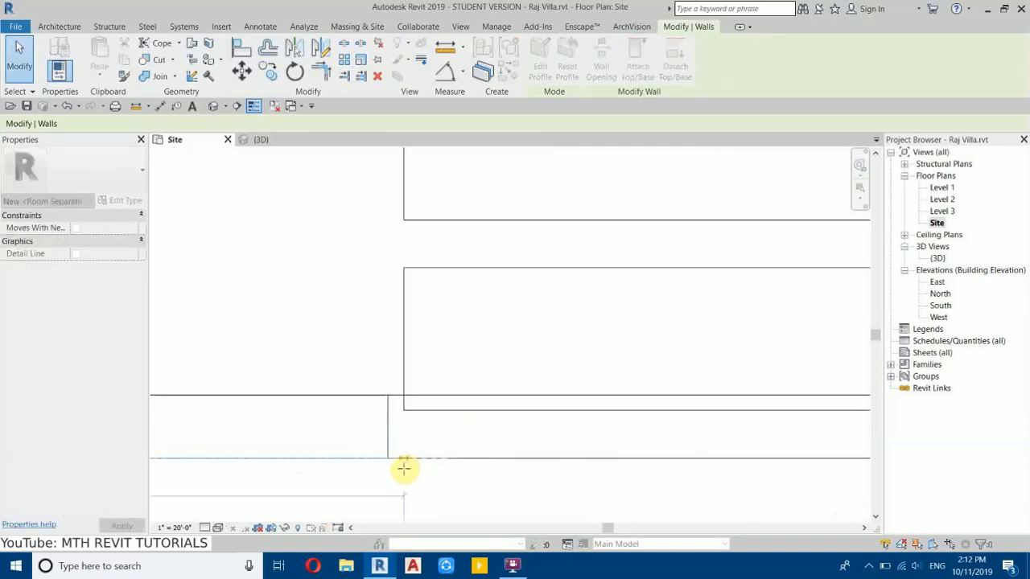
left_click_drag(404, 468, 404, 470)
left_click(361, 369)
scroll(695, 414, "down", 3)
middle_click_drag(697, 411, 280, 470)
middle_click_drag(725, 415, 728, 421)
left_click(280, 142)
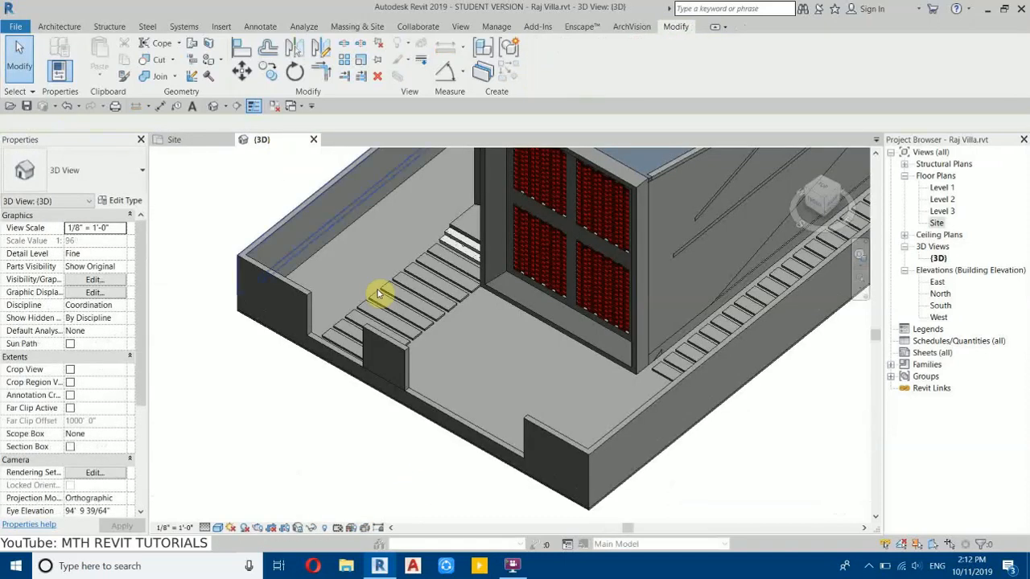
scroll(458, 450, "up", 3)
scroll(349, 336, "up", 2)
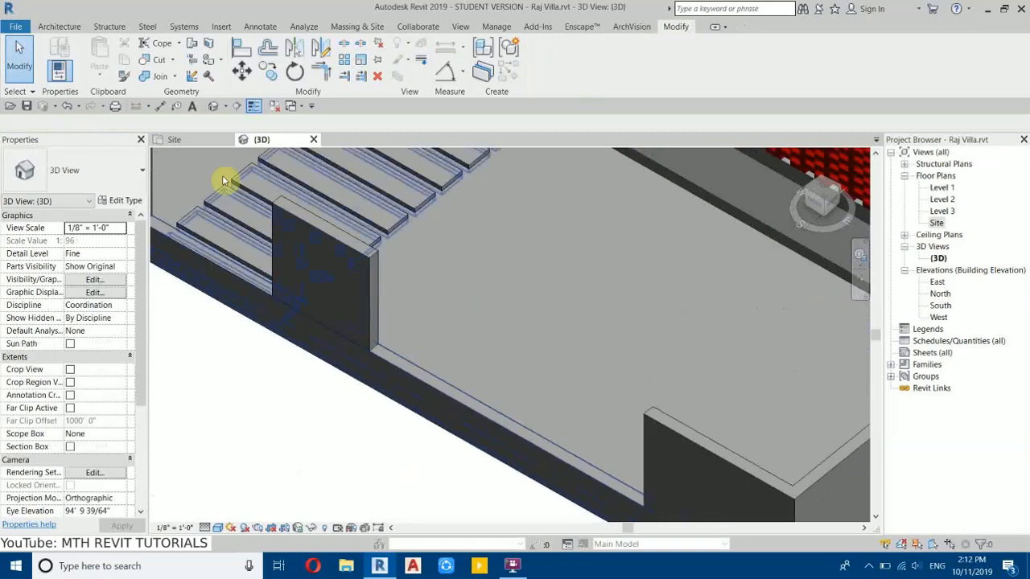
Step: In the Site plan, split the lower 2' 0" front wall at the walkway and pull both cut ends back to the slabs' edges
left_click(191, 141)
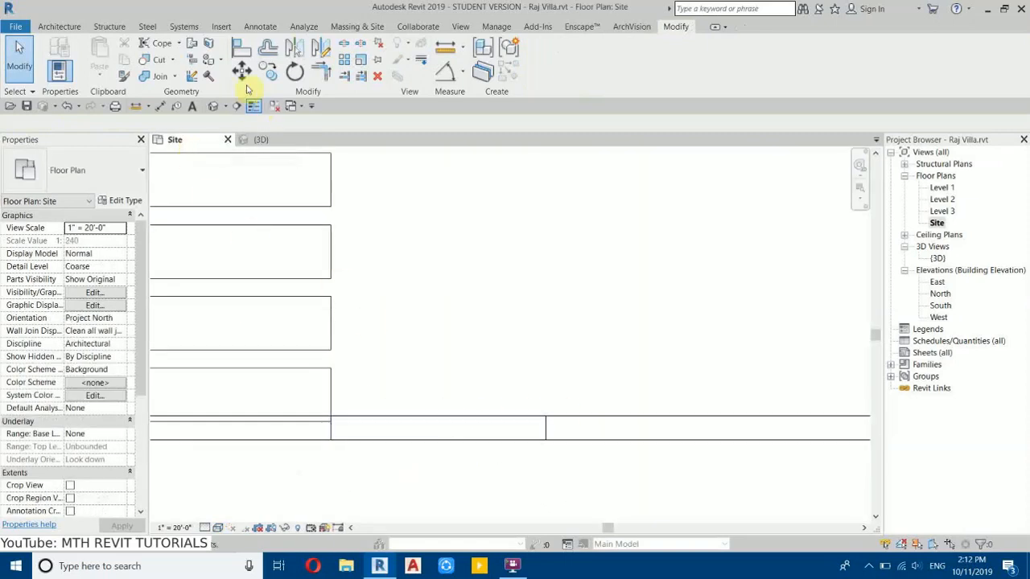
left_click(346, 44)
middle_click_drag(368, 377, 623, 369)
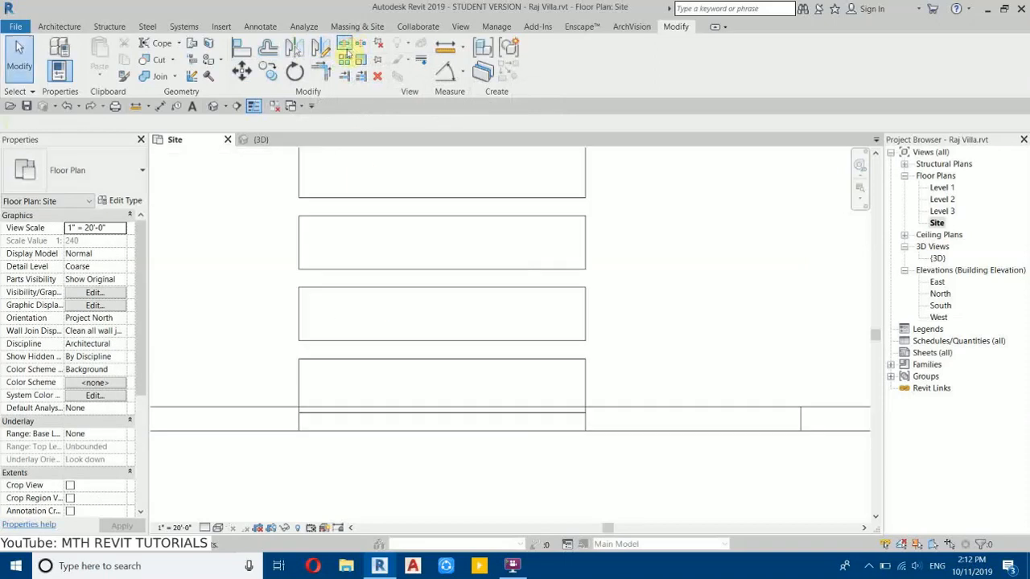
left_click(449, 423)
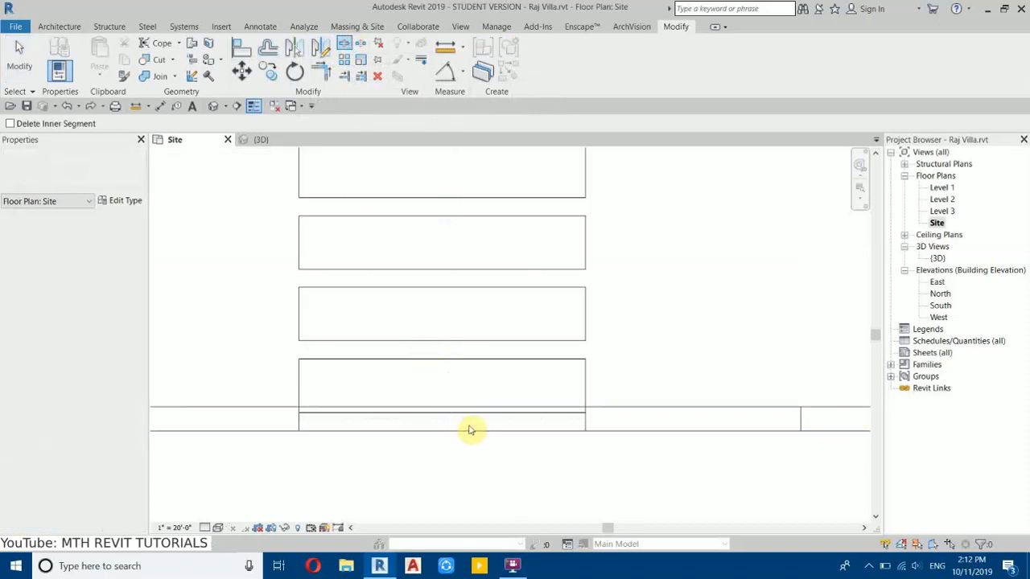
key("Escape")
left_click(449, 431)
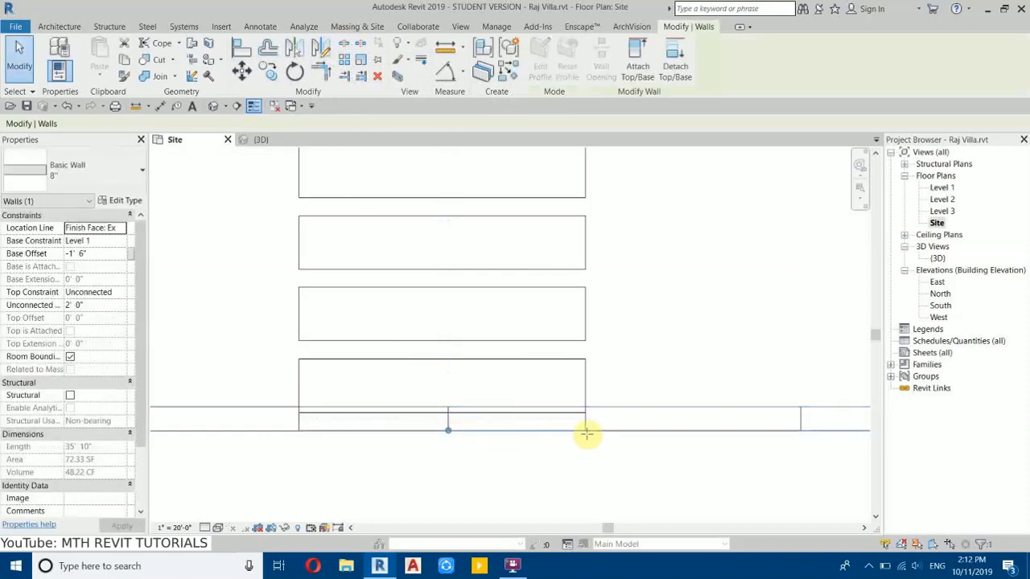
key("Escape")
left_click(445, 423)
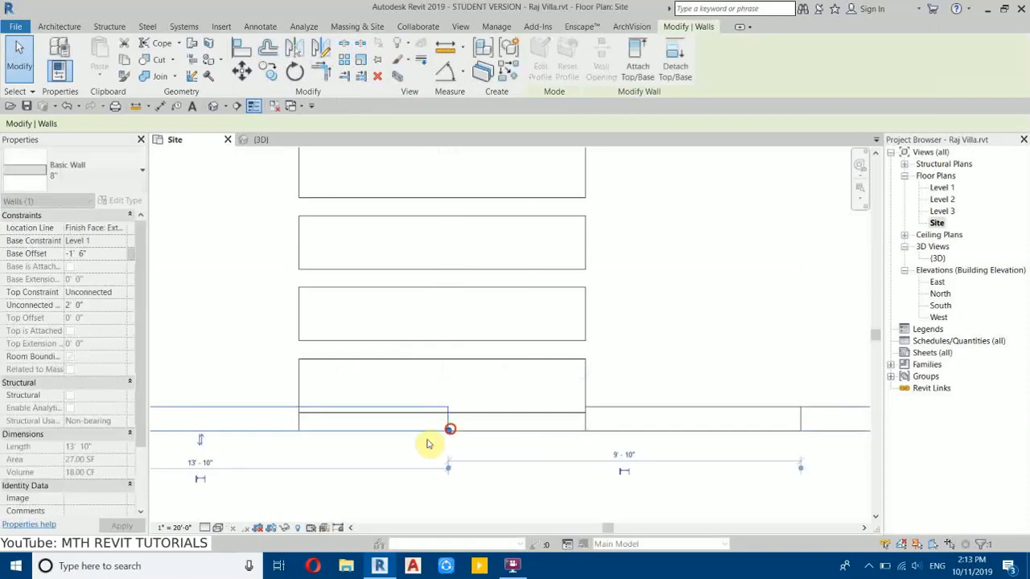
left_click_drag(307, 435, 299, 430)
Step: Split the lower front wall within the 17' 0" opening and pull both cut ends back to the upper wall segments' ends
middle_click_drag(682, 395, 445, 434)
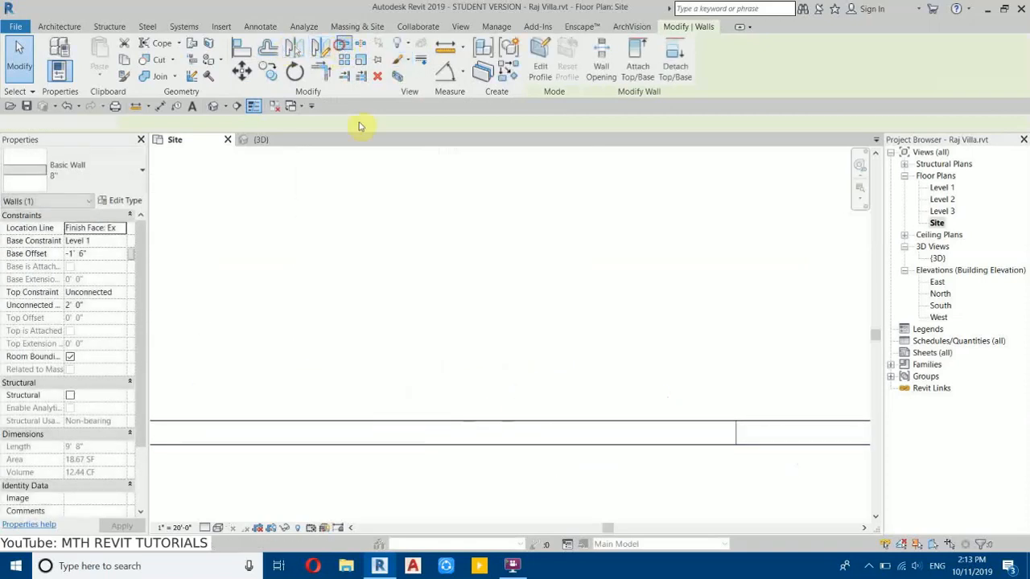
left_click(343, 46)
scroll(567, 378, "down", 2)
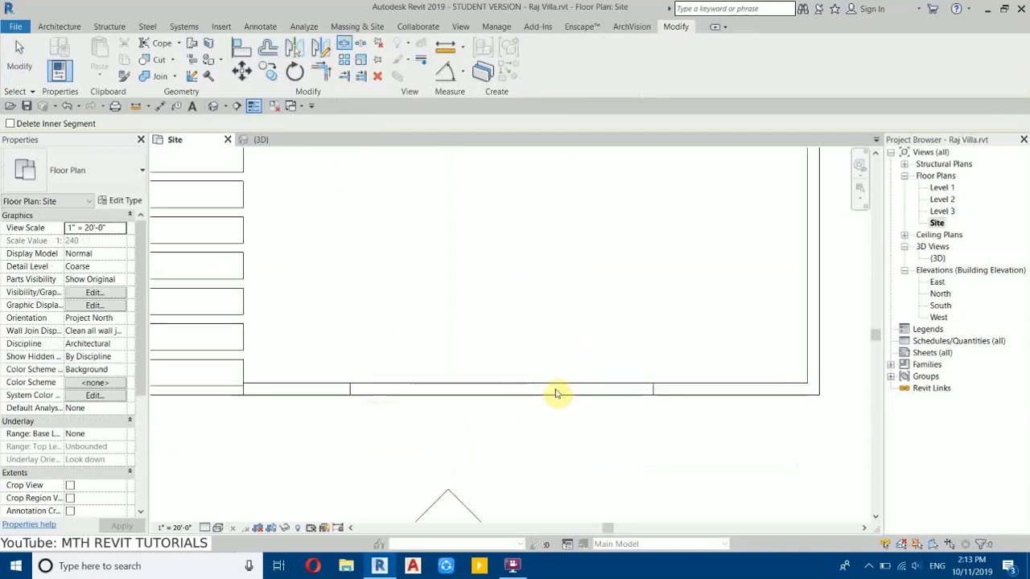
key("Escape")
left_click(547, 391)
left_click_drag(512, 396, 651, 396)
left_click(497, 394)
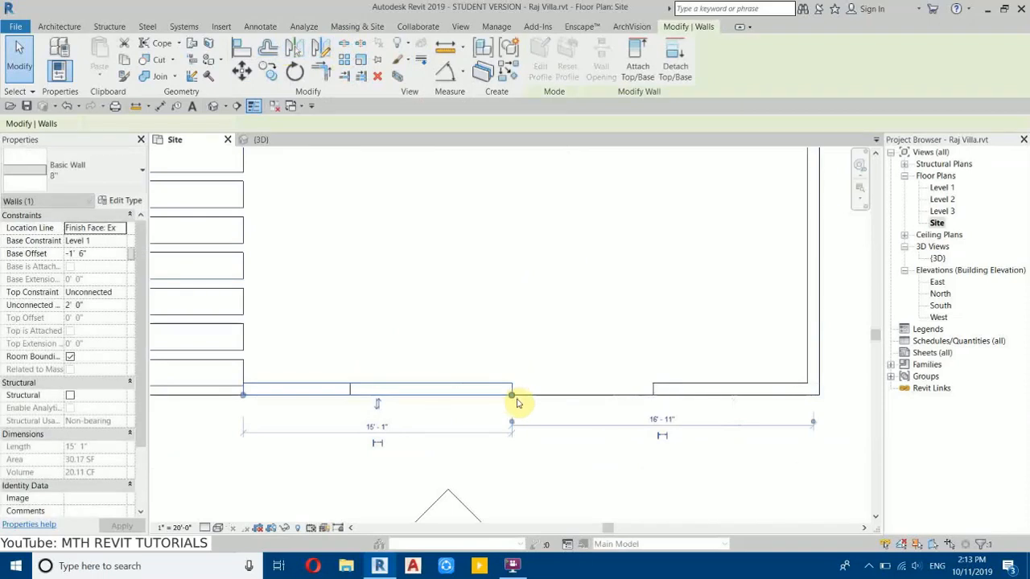
left_click_drag(384, 400, 350, 397)
key("Escape")
Step: In the 3D view, start an in-place model in the Generic Models category and name it Gate
left_click(269, 143)
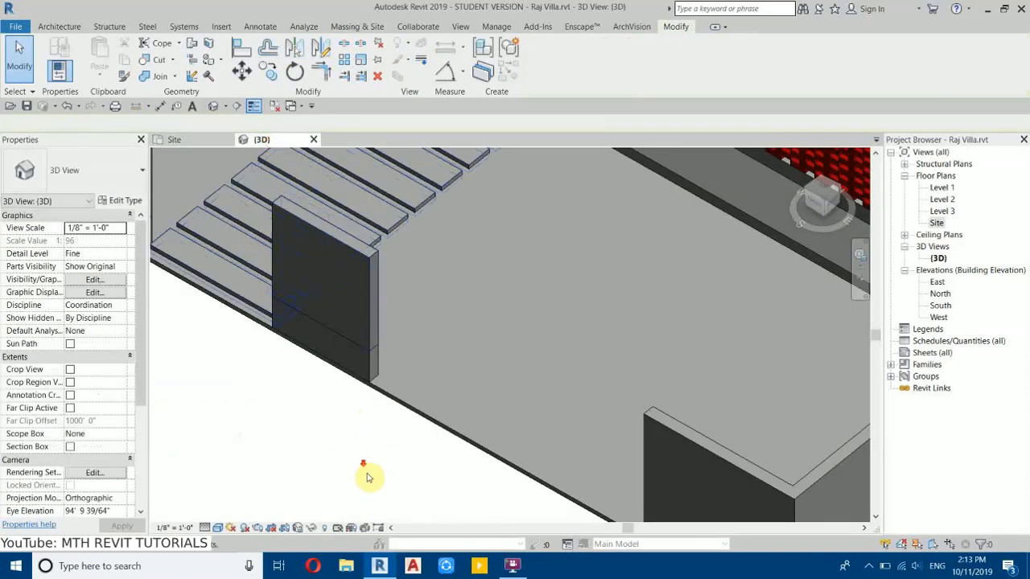
scroll(363, 471, "down", 3)
middle_click_drag(437, 276, 430, 225)
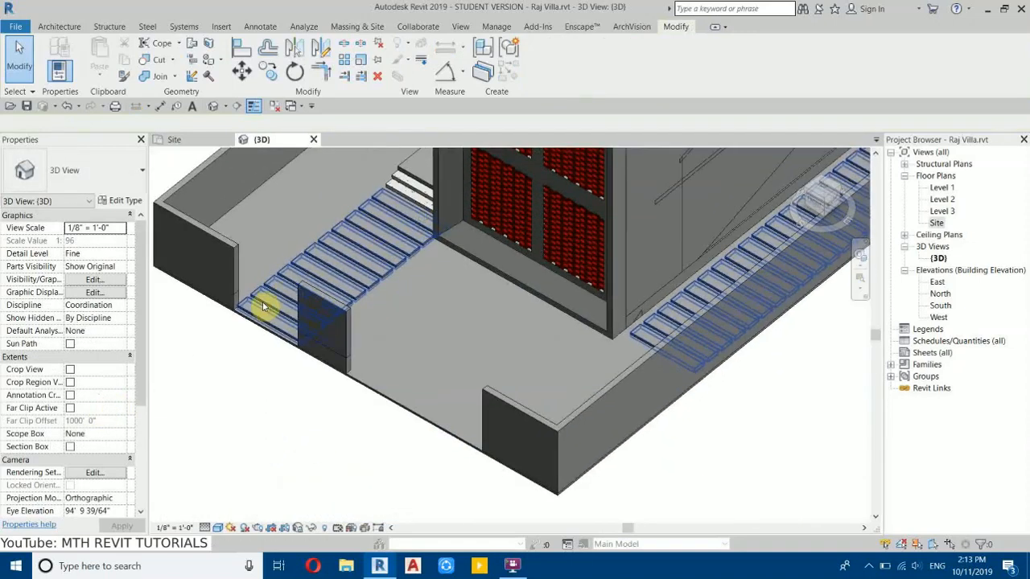
scroll(265, 302, "up", 1)
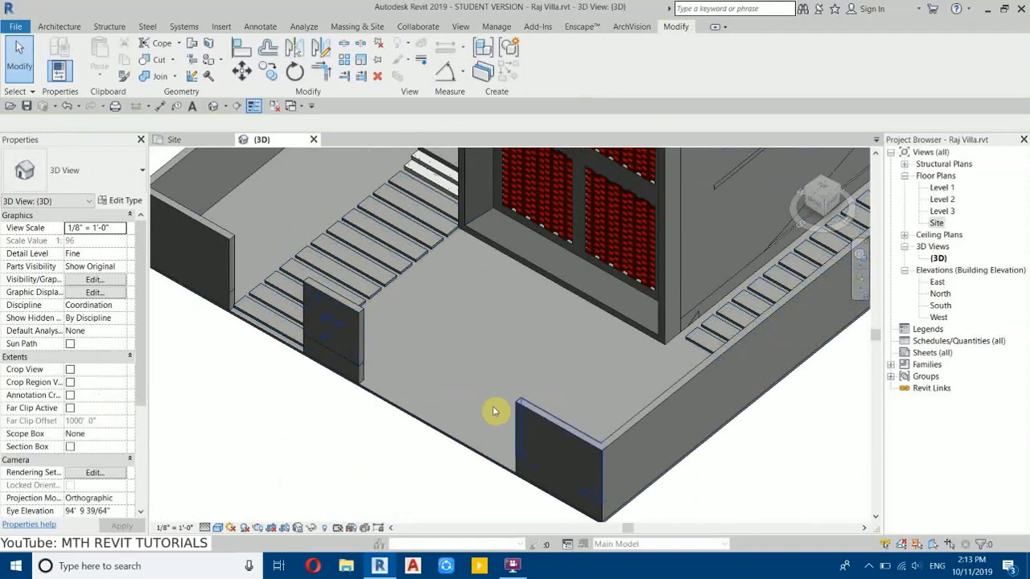
middle_click_drag(414, 351, 443, 412)
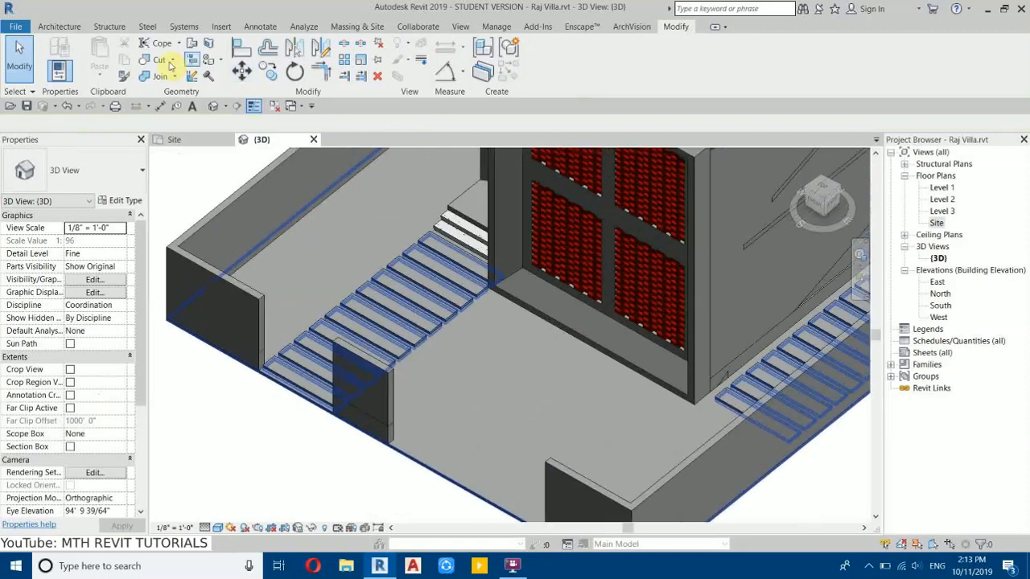
left_click(72, 29)
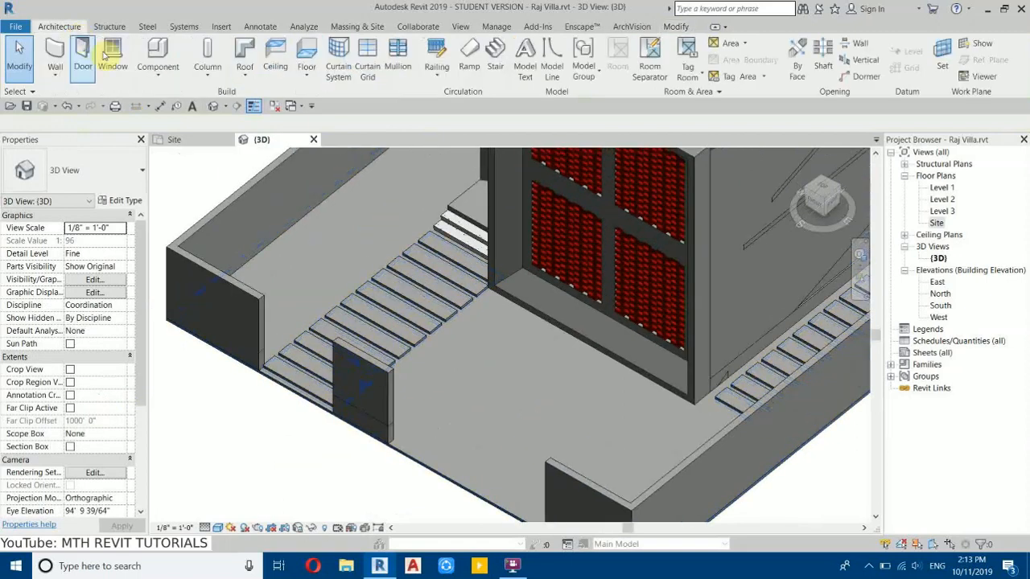
left_click(159, 70)
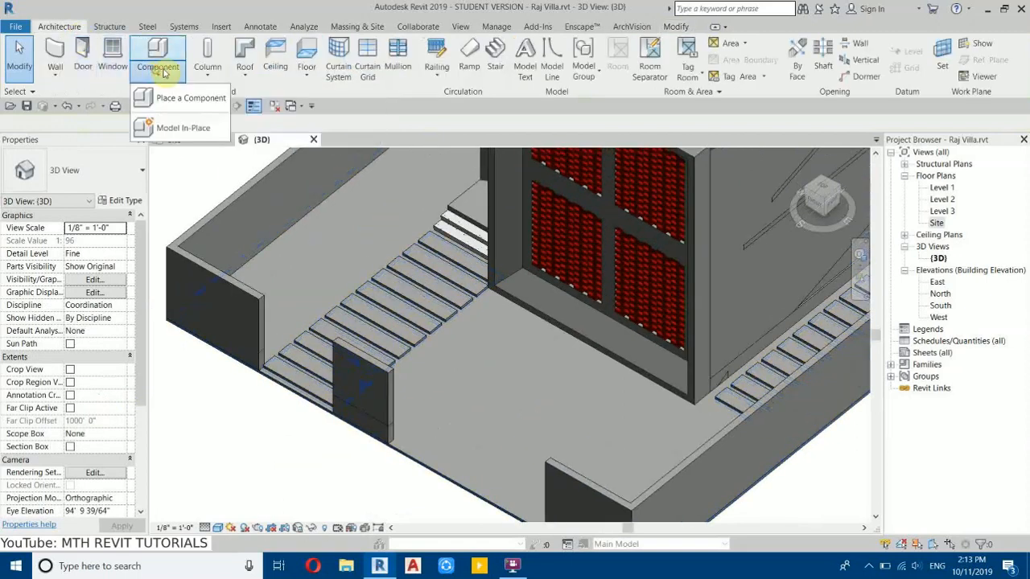
left_click(174, 132)
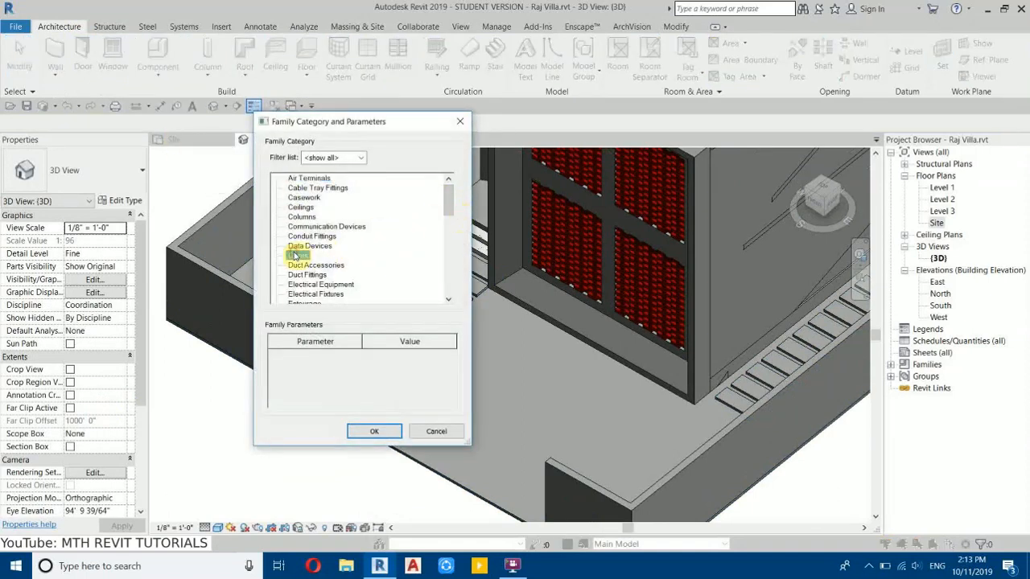
left_click_drag(448, 206, 435, 271)
scroll(348, 273, "up", 4)
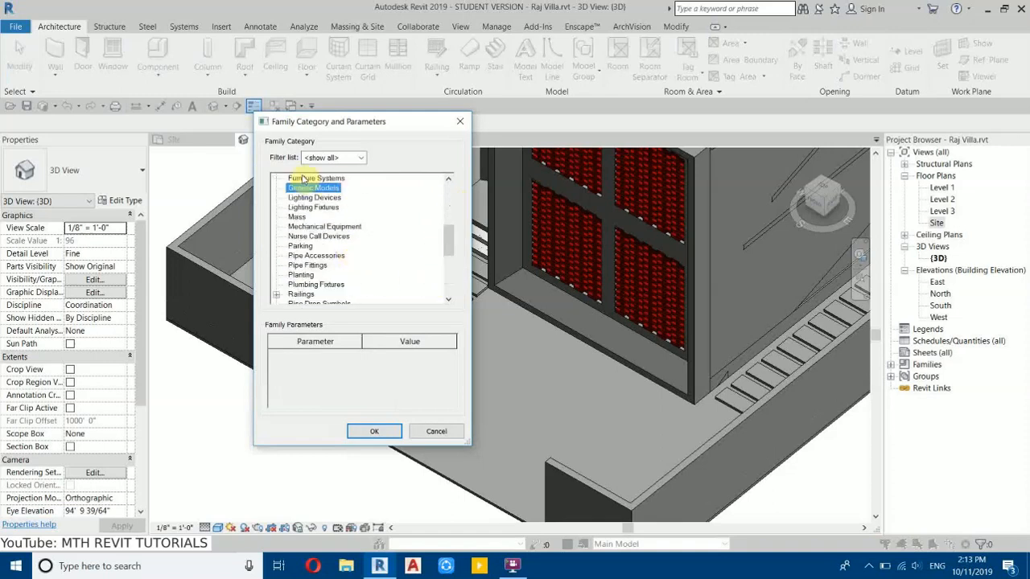
left_click(373, 432)
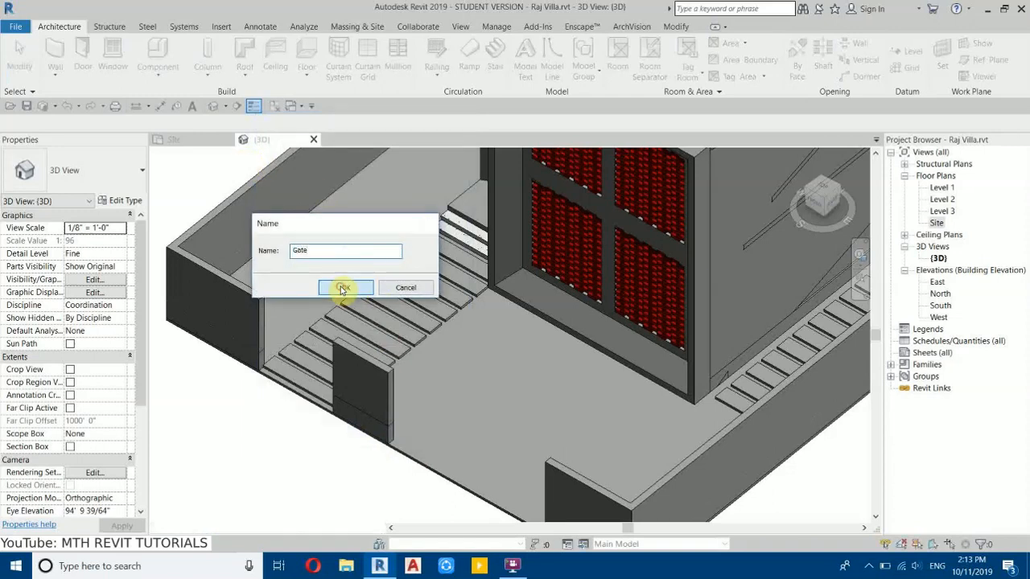
left_click(342, 288)
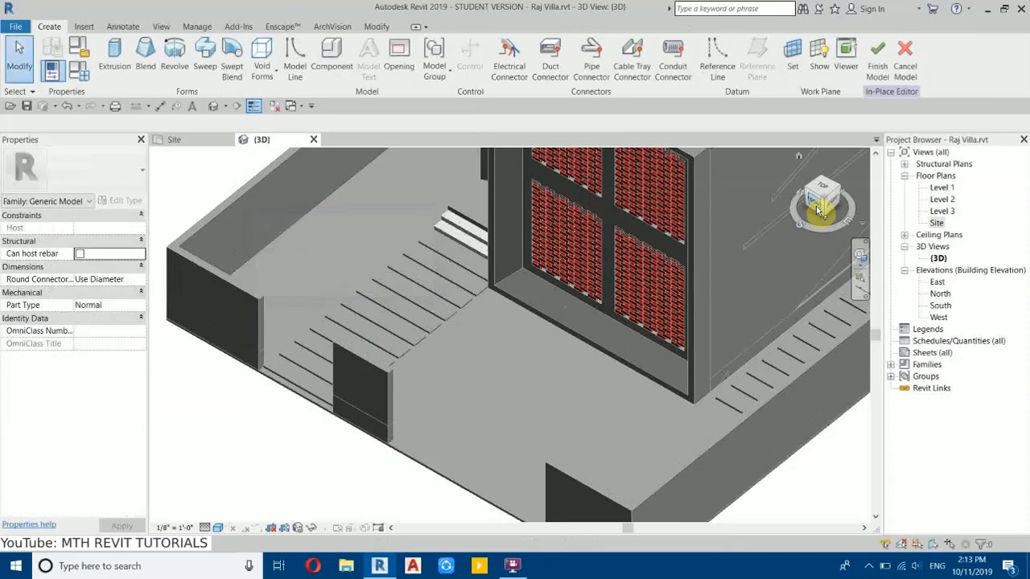
Step: Start a rectangular extrusion for the gate in the front view and set its work plane by picking the front face of the west perimeter wall
left_click(817, 211)
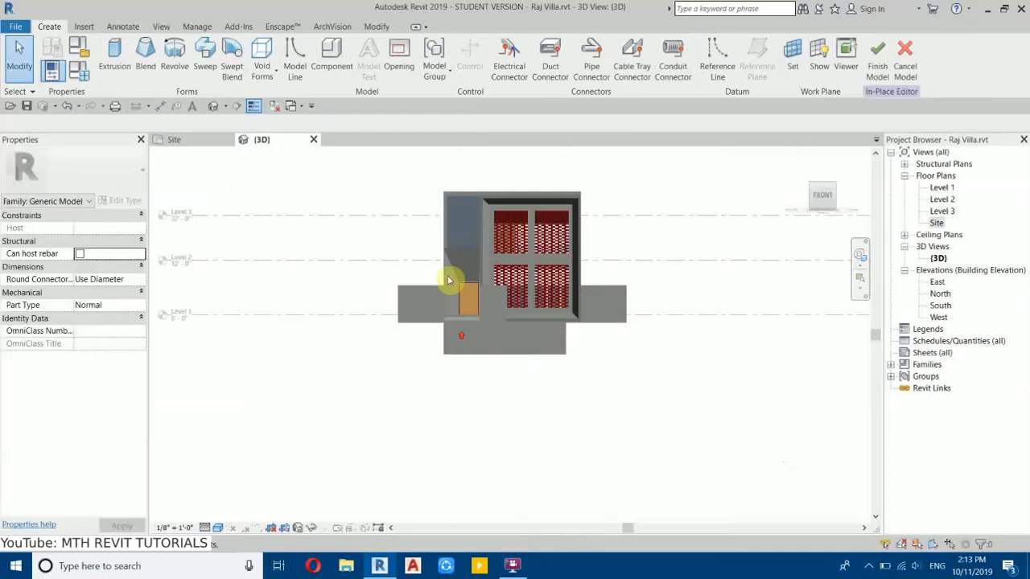
scroll(449, 323, "up", 5)
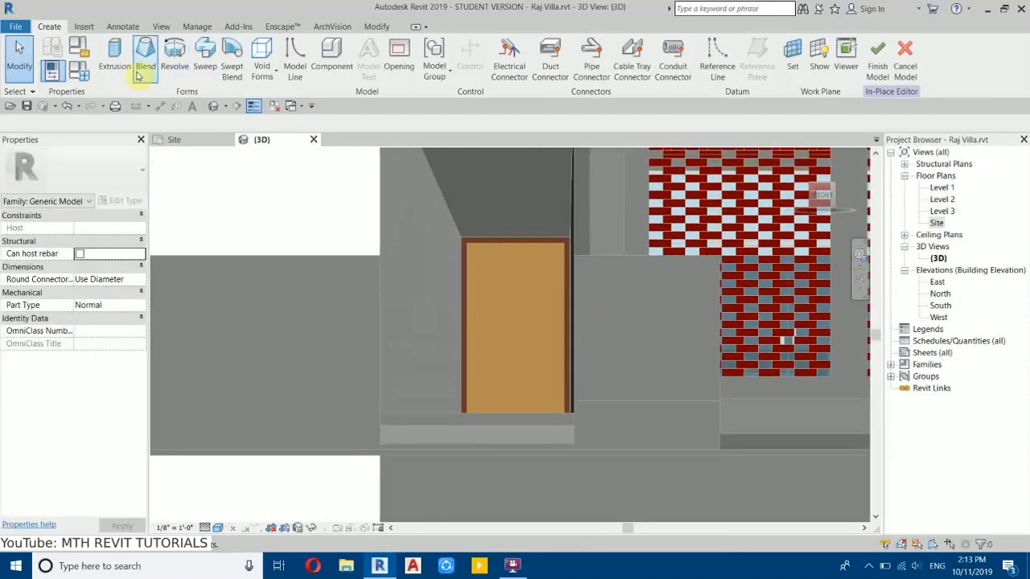
left_click(115, 62)
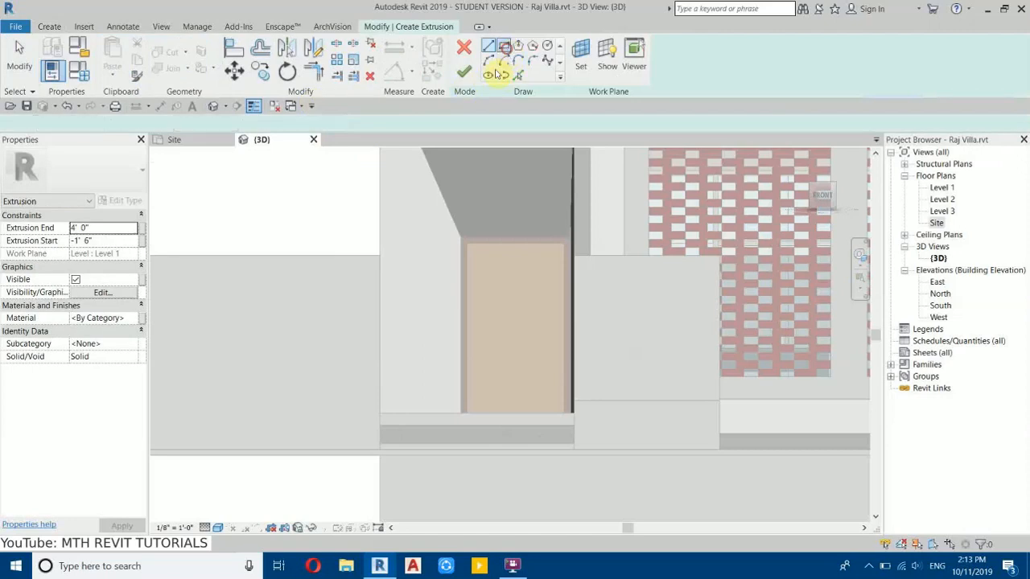
left_click(505, 48)
middle_click_drag(504, 241, 460, 250)
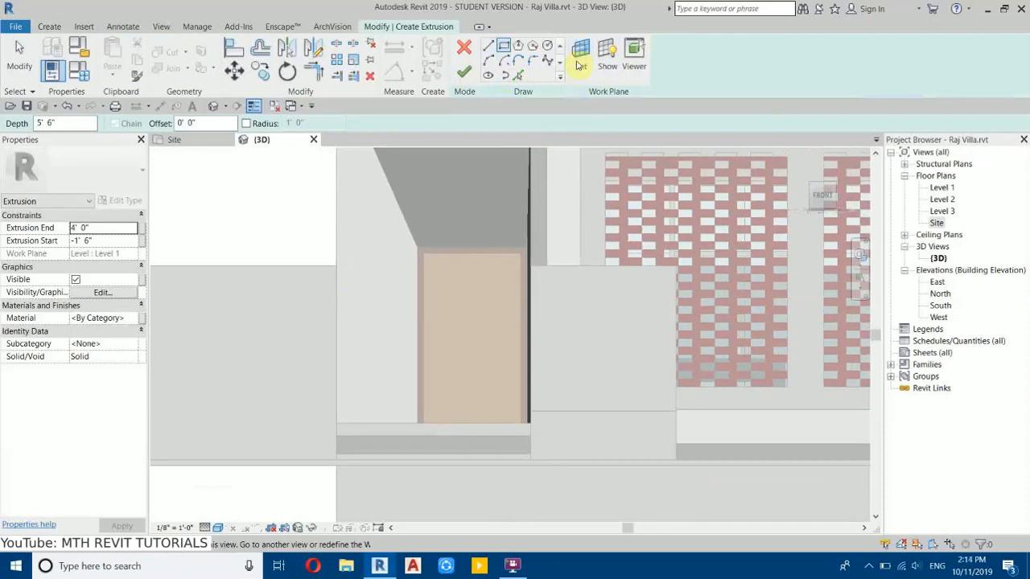
left_click(580, 52)
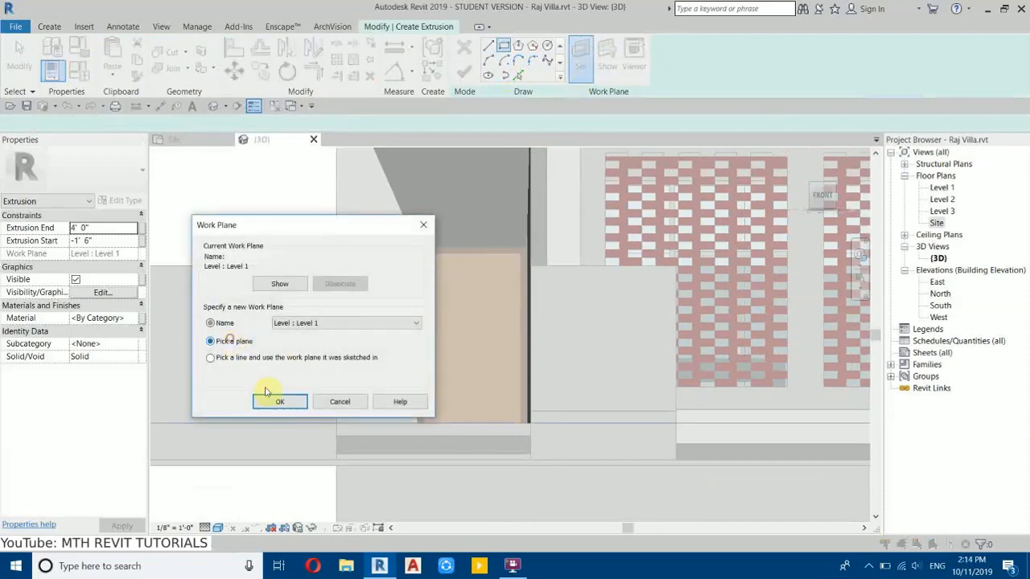
left_click(273, 402)
mouse_move(303, 315)
middle_mouse_down()
mouse_move(338, 307)
mouse_move(411, 336)
mouse_move(404, 325)
middle_mouse_up()
left_click(357, 312)
Step: Sketch the gate's outer rectangle across the 8' 0" walkway opening and slightly increase its height
left_click(502, 49)
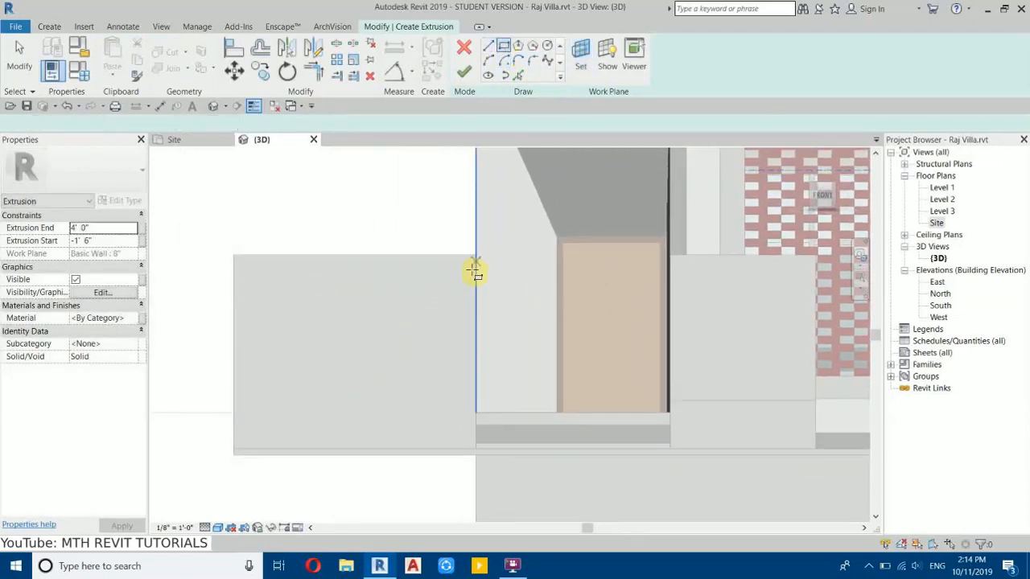
left_click(475, 271)
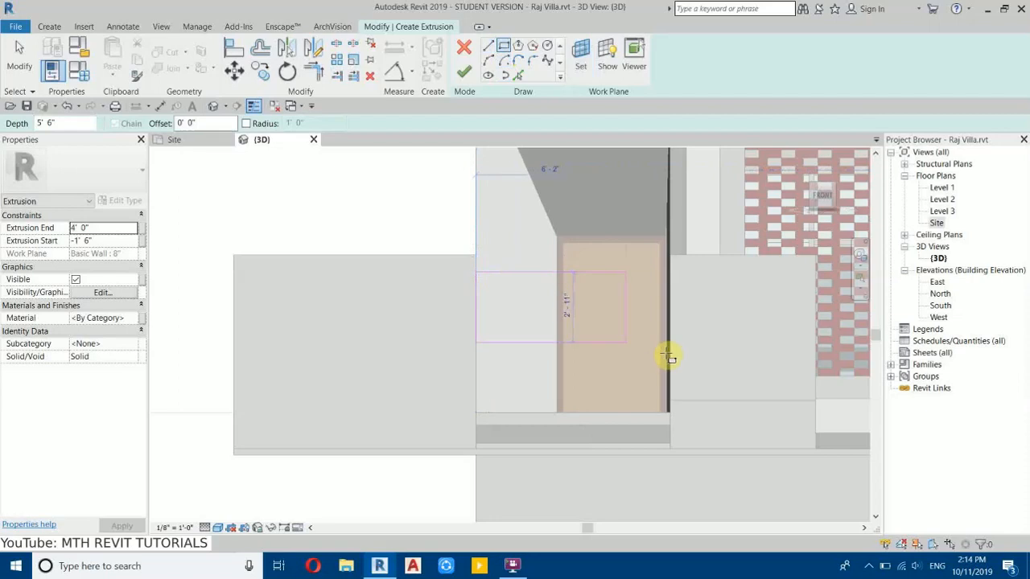
left_click(672, 400)
key("Escape")
key("Escape")
left_click(556, 272)
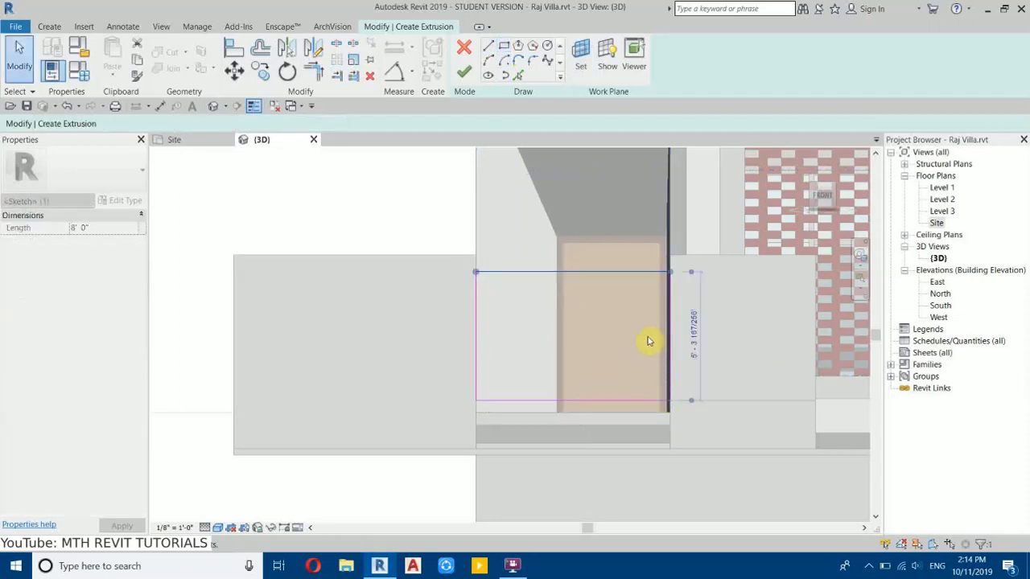
left_click(695, 338)
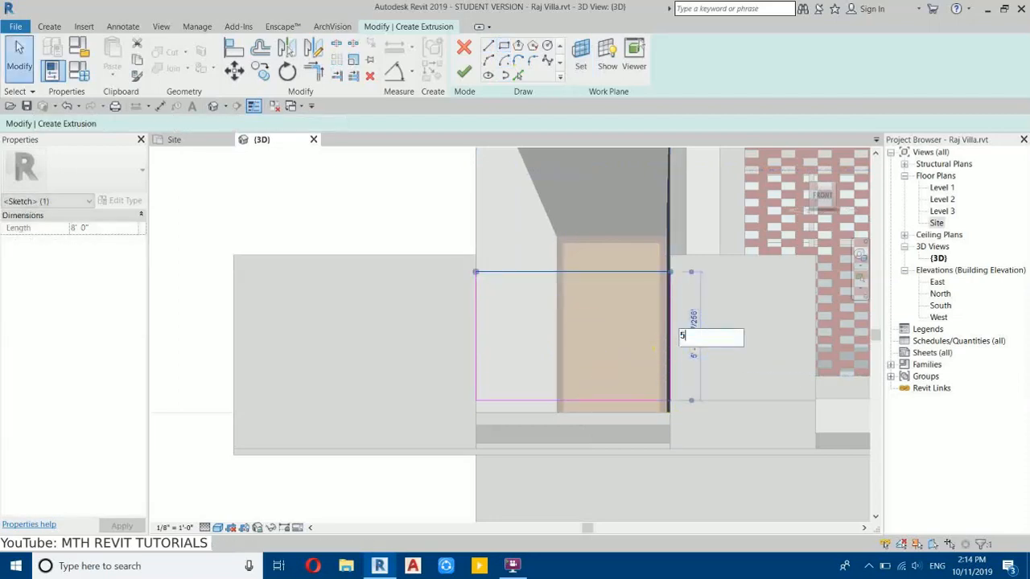
key("Return")
left_click(602, 298)
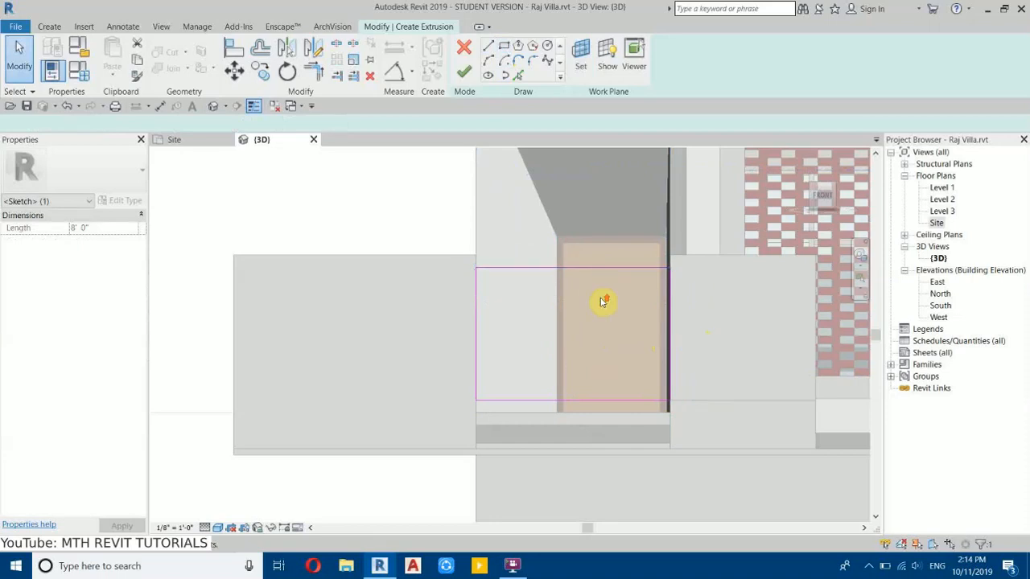
Step: Sketch a tall, narrow rectangular cutout inside the gate outline, close to its west edge
scroll(601, 299, "up", 3)
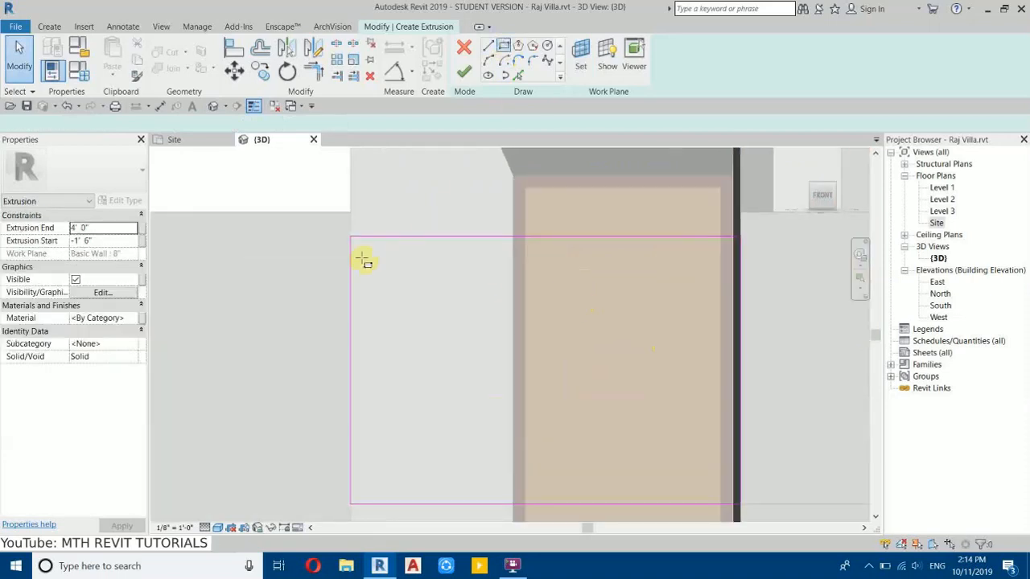
scroll(372, 256, "up", 2)
key("l")
key("i")
left_click(407, 420)
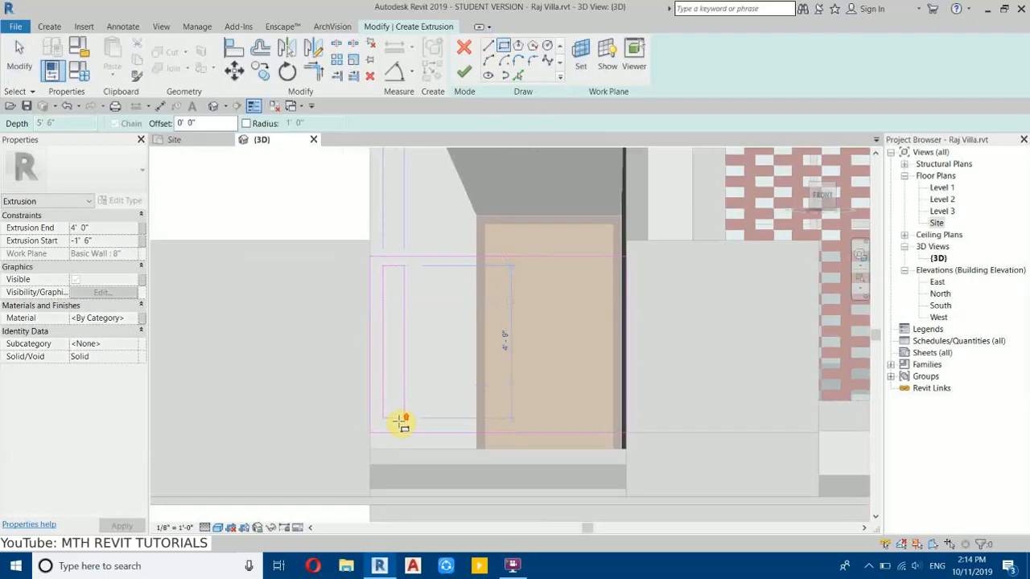
Step: Sketch a long horizontal slot beside the top of the narrow cutout and shorten it at its west end
scroll(403, 422, "up", 3)
scroll(324, 423, "down", 3)
scroll(303, 333, "up", 4)
scroll(318, 359, "down", 3)
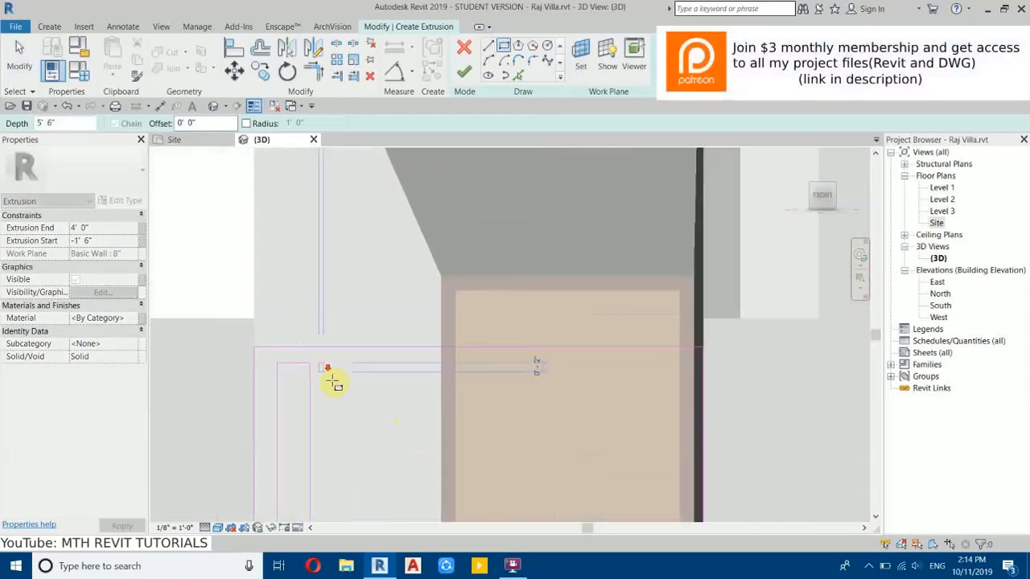
left_click(681, 394)
middle_click_drag(386, 408, 433, 316)
left_click(333, 230)
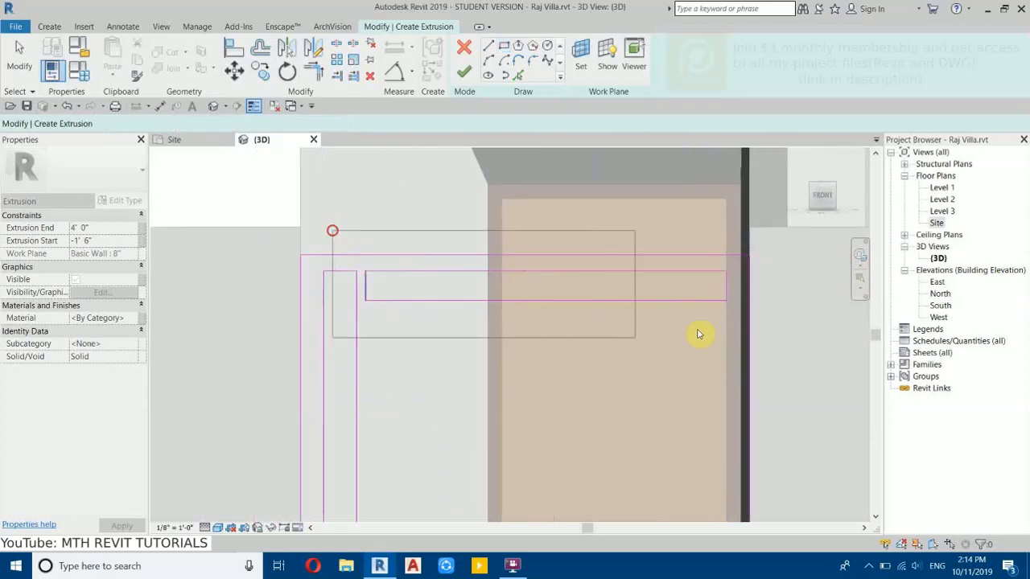
key("Escape")
key("Escape")
Step: Copy the horizontal slot twice downward at even spacing
left_click_drag(364, 211, 733, 341)
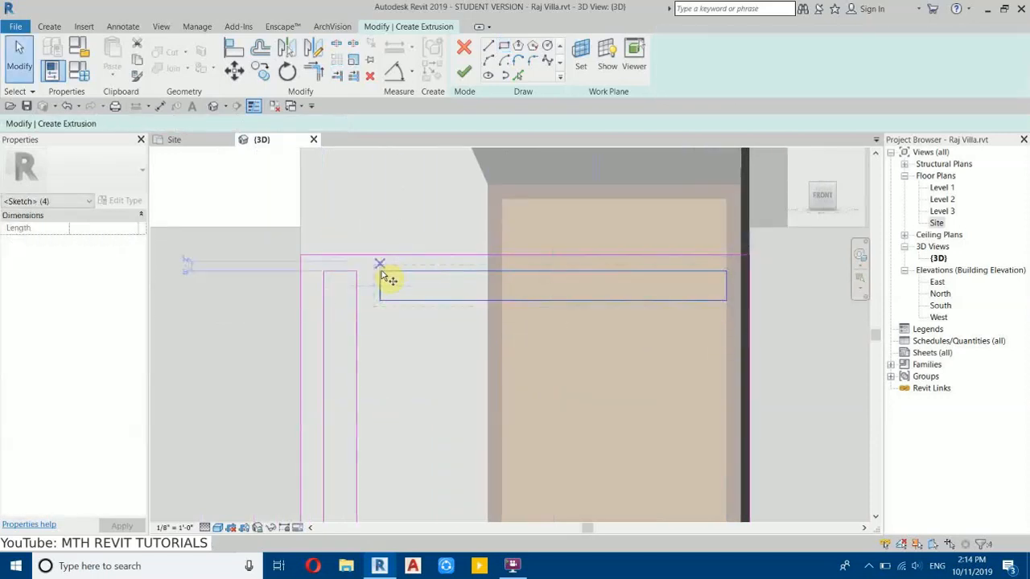
key("c")
key("o")
left_click(380, 300)
left_click(381, 346)
left_click(380, 394)
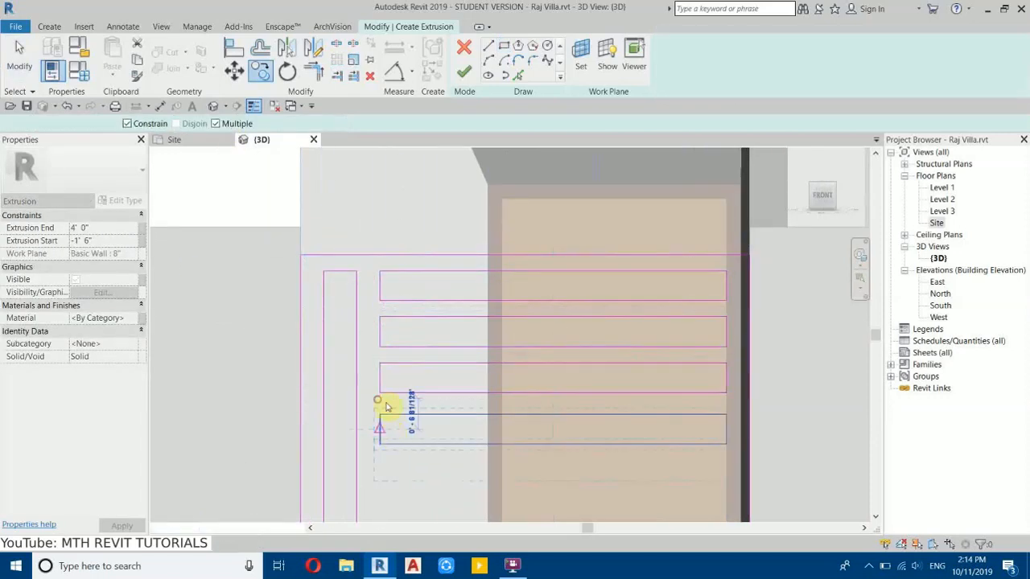
Step: Copy the lower slots further down at the same spacing to fill the gate outline with six horizontal slots
key("Escape")
key("c")
key("o")
left_click(380, 394)
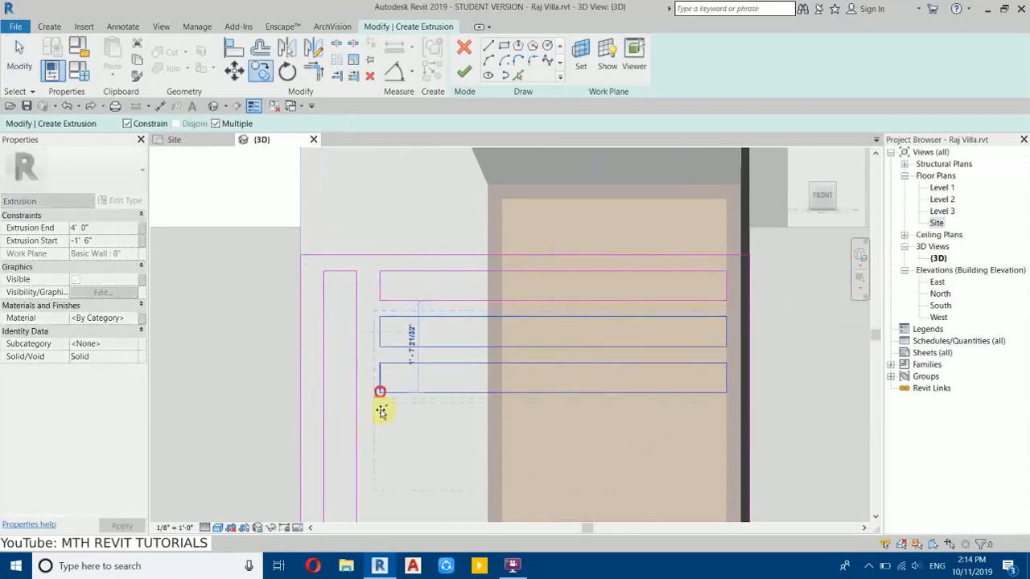
left_click(380, 485)
middle_click_drag(395, 483, 459, 448)
middle_click_drag(765, 332, 719, 520)
key("Escape")
key("Escape")
middle_click_drag(538, 169, 381, 253)
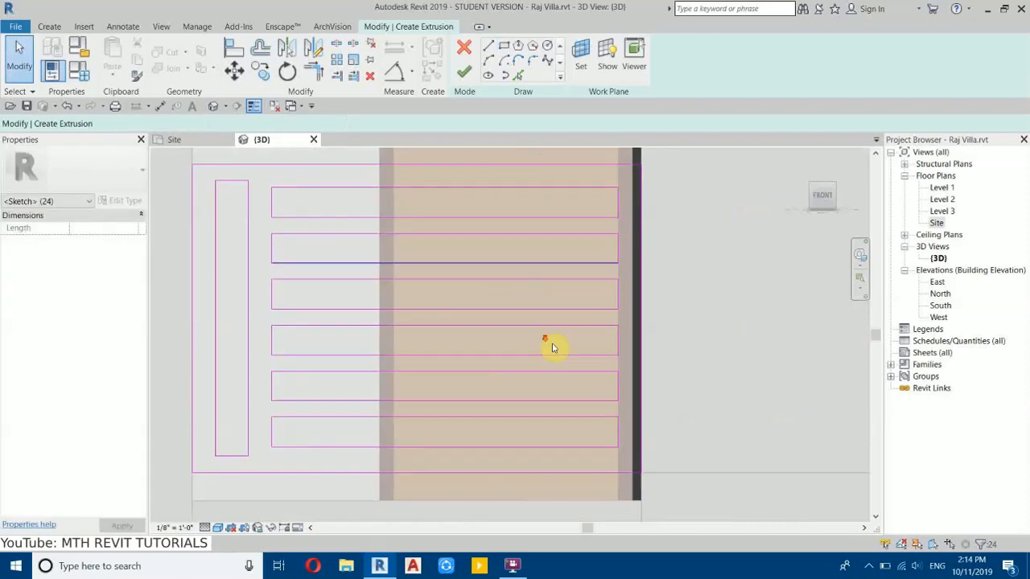
Step: Finish the gate's extrusion sketch with its outline, narrow cutout and six slots
scroll(260, 173, "down", 2)
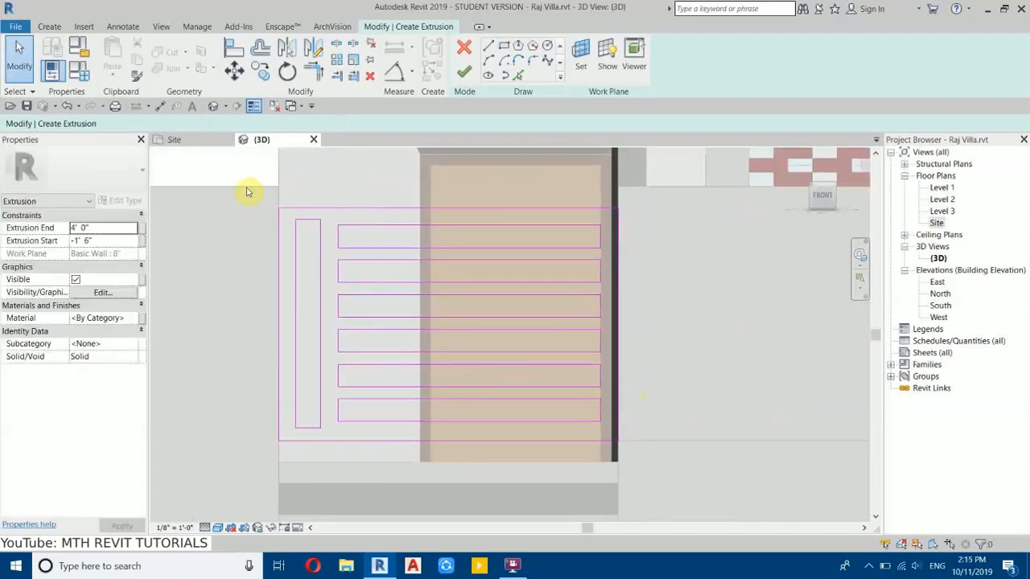
mouse_move(231, 167)
left_mouse_down()
mouse_move(386, 269)
mouse_move(819, 464)
mouse_move(646, 437)
mouse_move(690, 486)
mouse_move(695, 457)
left_mouse_up()
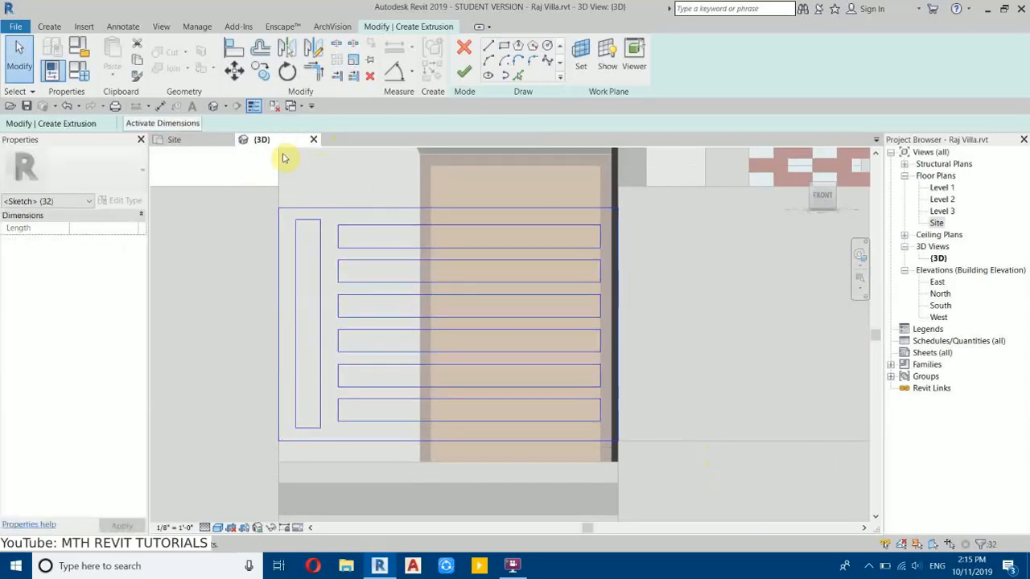
left_click(465, 71)
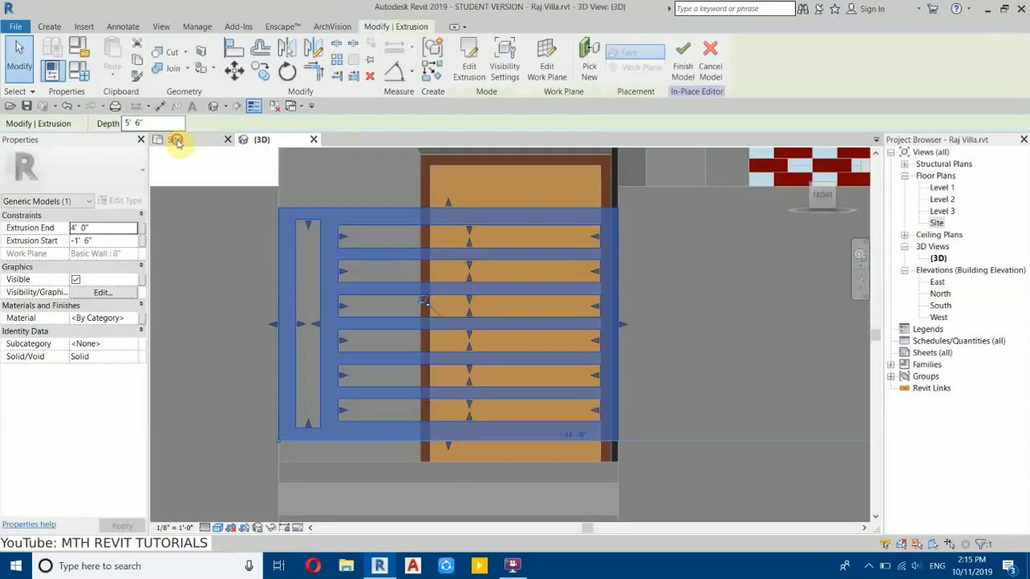
Step: In the Site plan, pull the gate extrusion's inner face back to lie within the perimeter wall's thickness
left_click(175, 138)
middle_click_drag(291, 322, 571, 272)
scroll(355, 385, "up", 2)
left_click(517, 400)
left_click(490, 261)
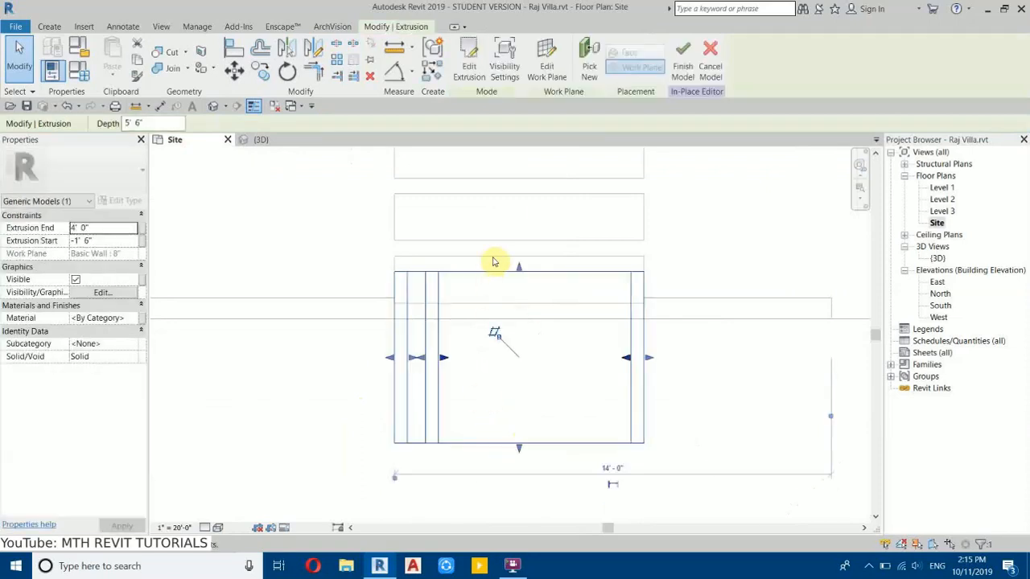
scroll(527, 274, "up", 2)
left_click_drag(530, 276, 554, 340)
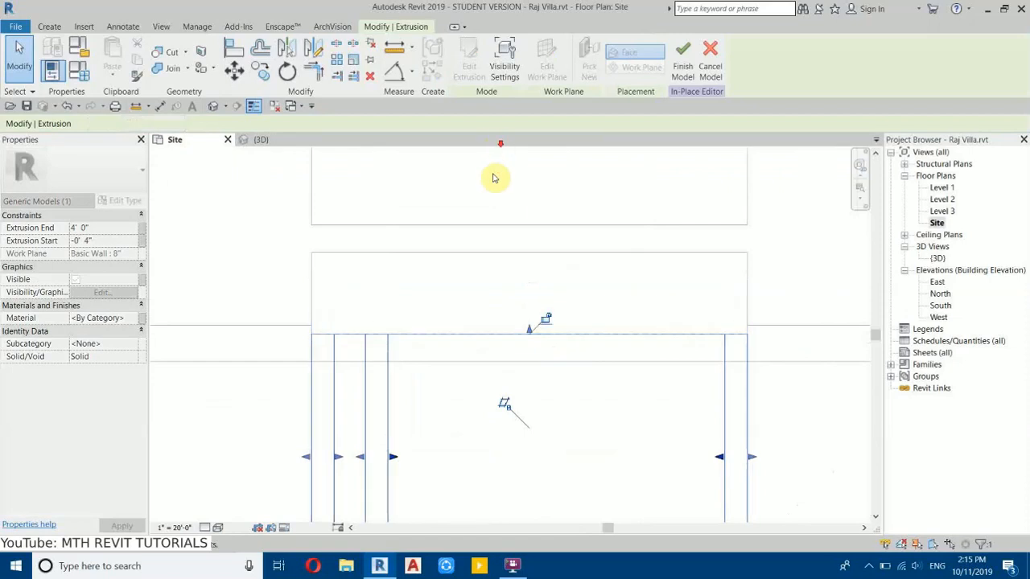
Step: Pull the gate's outer face back inside the wall, leaving about 3" of depth, and inspect the gate in 3D
scroll(494, 169, "down", 2)
left_click_drag(514, 411, 482, 271)
scroll(483, 271, "up", 3)
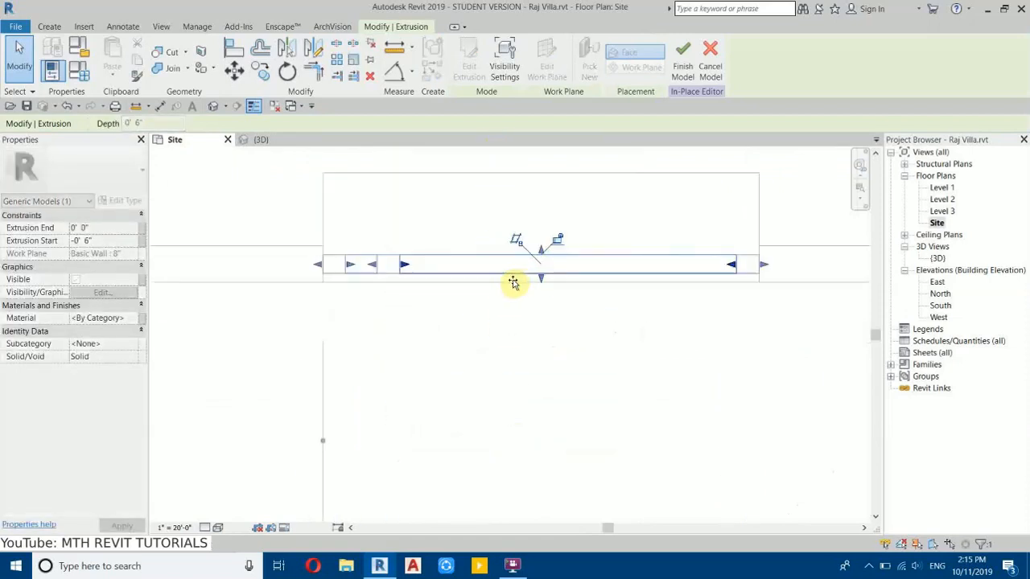
left_click_drag(566, 265, 566, 259)
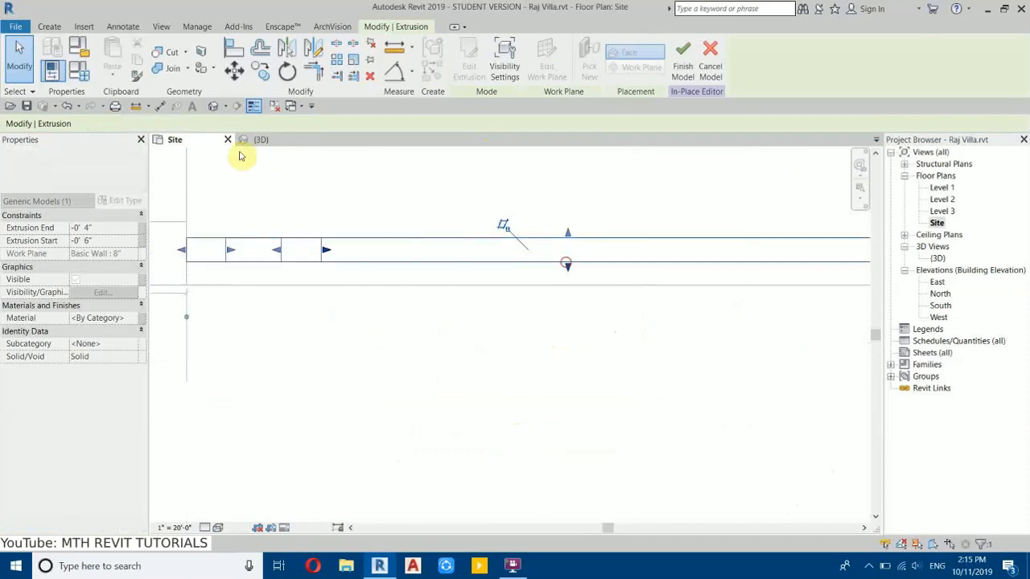
left_click(437, 228)
left_click(257, 140)
middle_click_drag(508, 294, 700, 420, "shift")
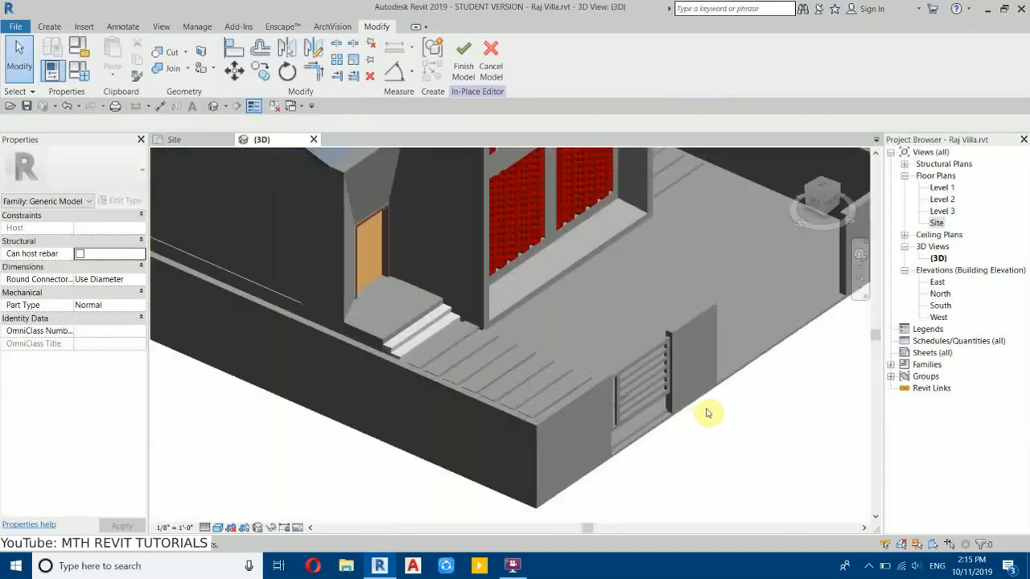
scroll(626, 360, "up", 5)
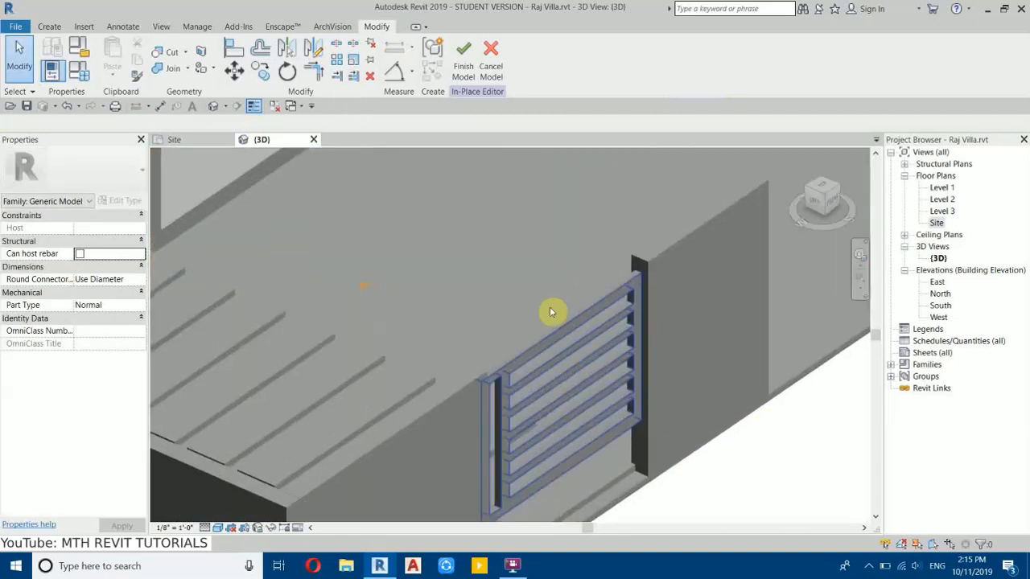
Step: In the Site plan, copy the gate panel to the west end of the 17' 0" driveway opening
left_click(175, 140)
scroll(403, 304, "down", 3)
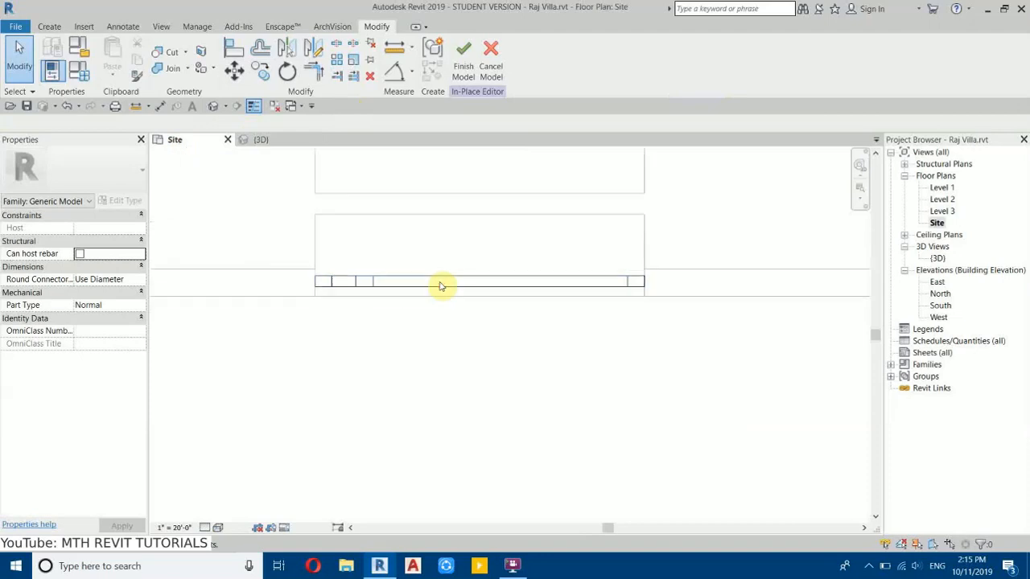
left_click(440, 283)
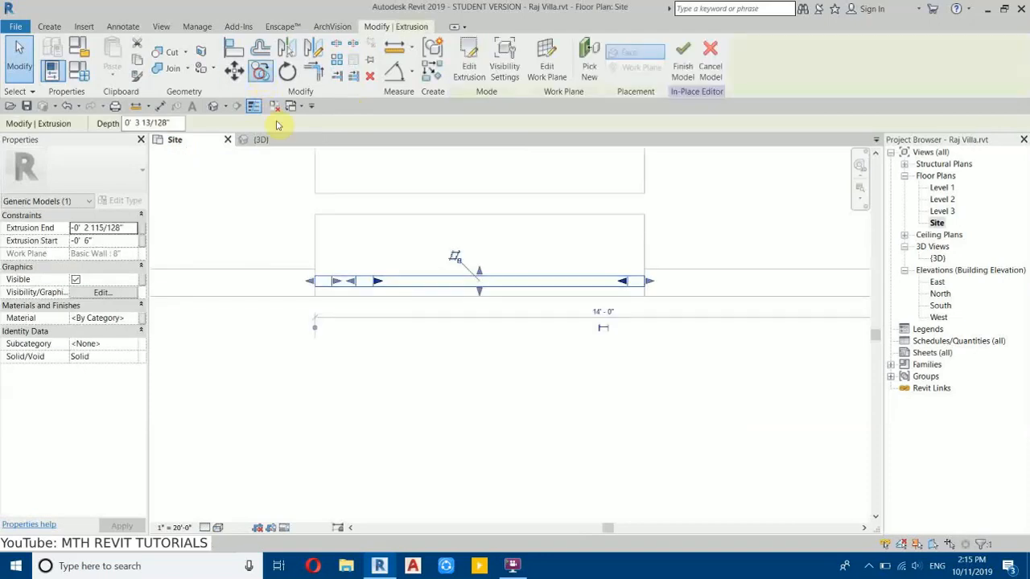
left_click(260, 76)
left_click(319, 301)
middle_click_drag(706, 301, 321, 309)
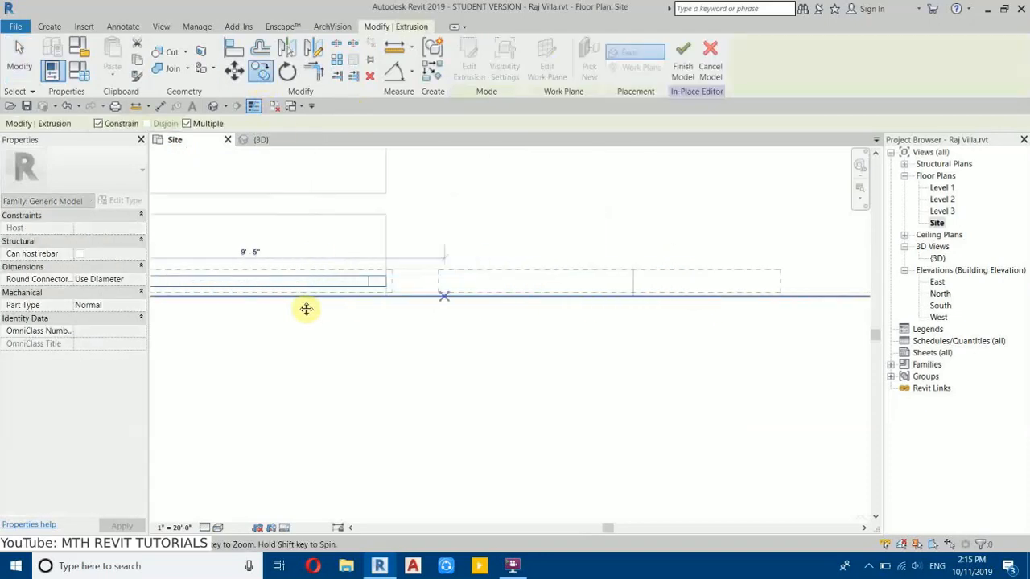
left_click(486, 300)
middle_click_drag(712, 312, 515, 331)
middle_click_drag(596, 321, 485, 340)
key("Escape")
key("Escape")
Step: Mirror a copy of the new gate panel about a vertical axis drawn at its east end
scroll(482, 340, "down", 2)
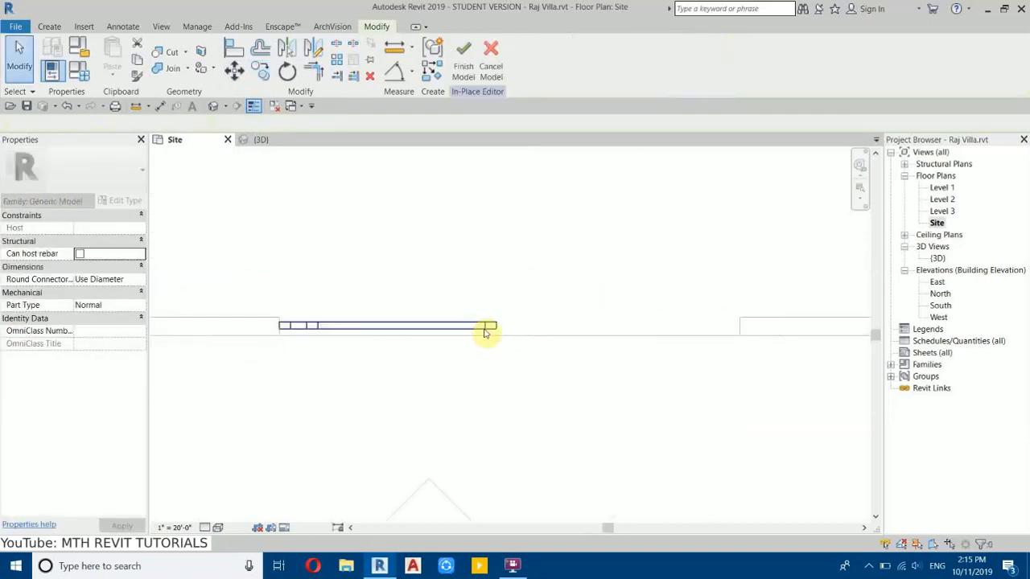
left_click(455, 327)
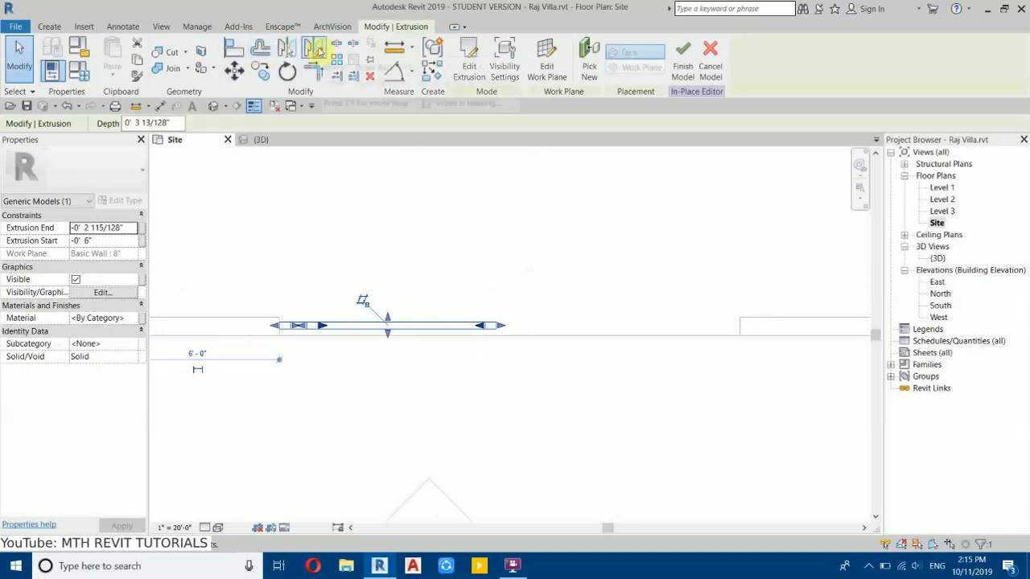
left_click(314, 50)
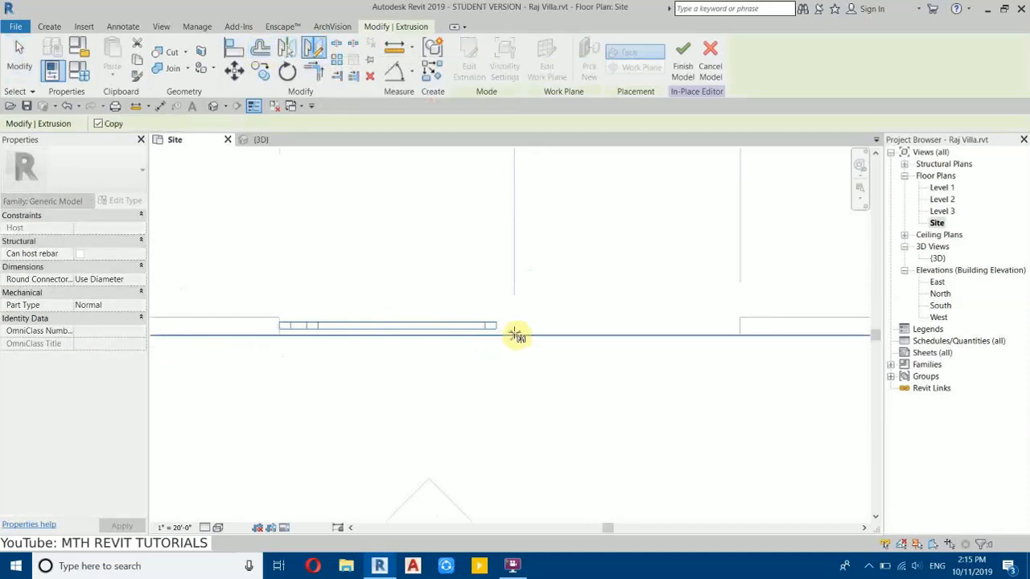
left_click(496, 325)
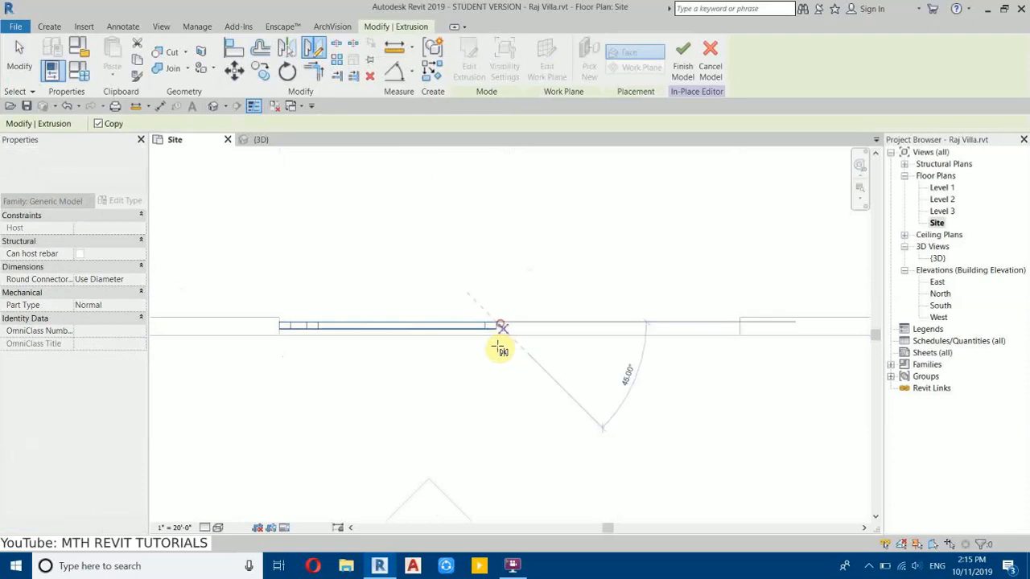
left_click(492, 386)
Step: Move the mirrored gate panel east until its outer end meets the opening's east wall end
scroll(731, 325, "up", 1)
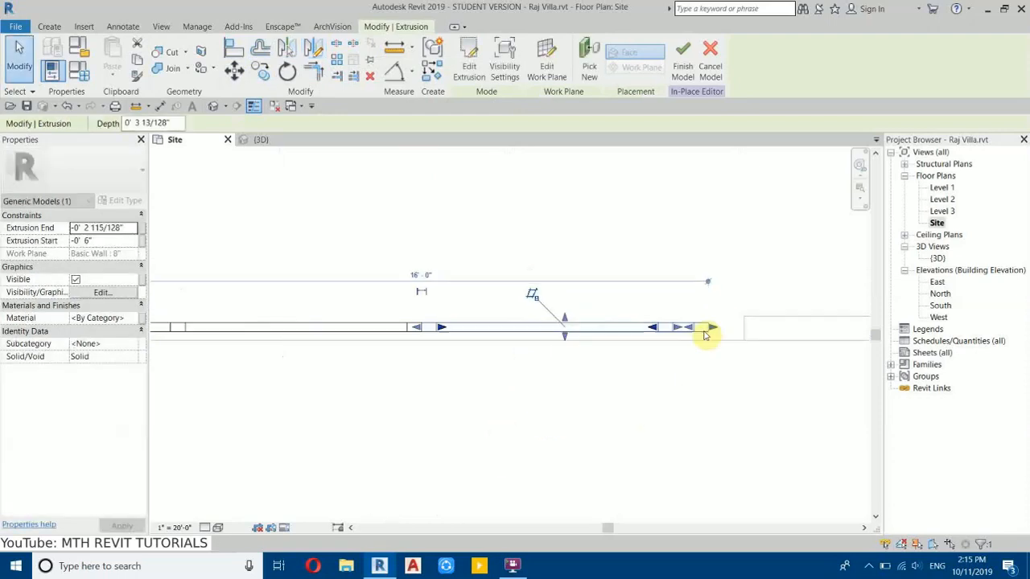
key("m")
key("v")
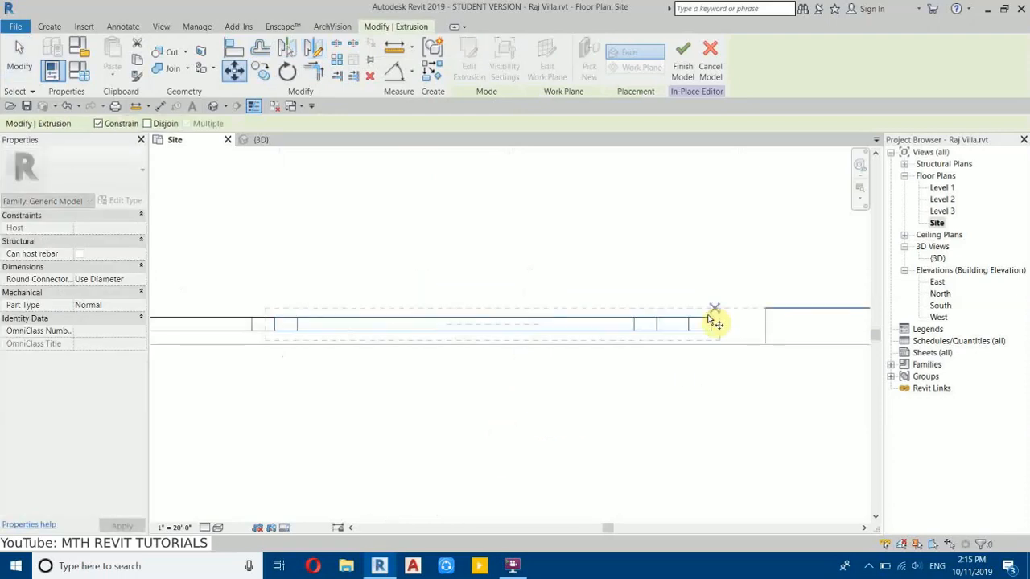
left_click(713, 319)
left_click(766, 317)
left_click(807, 375)
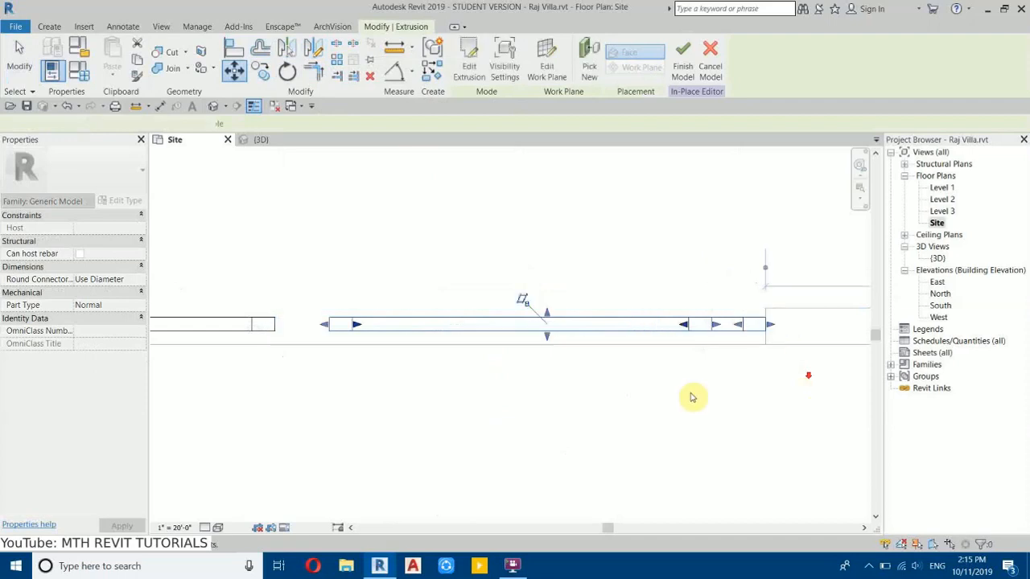
Step: Open the extrusion sketch of the driveway's east gate panel for editing in the South elevation
scroll(797, 383, "down", 4)
scroll(708, 363, "up", 5)
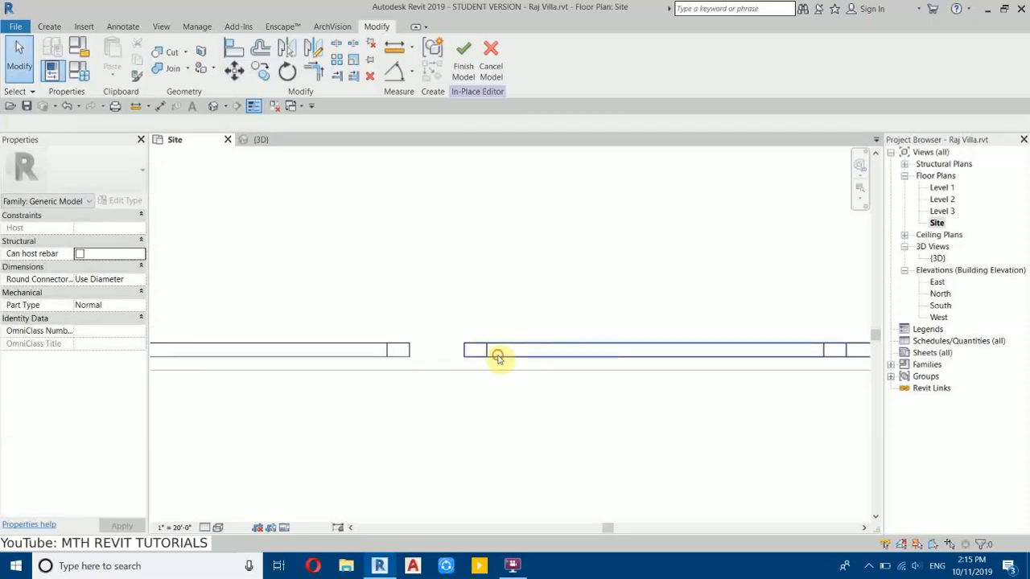
left_click(498, 357)
left_click(478, 78)
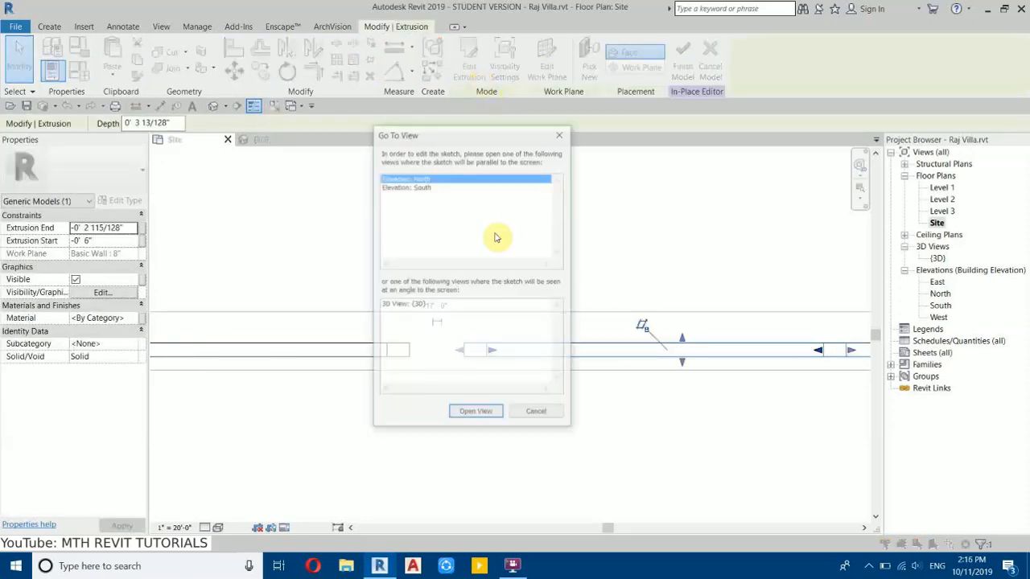
left_click(422, 187)
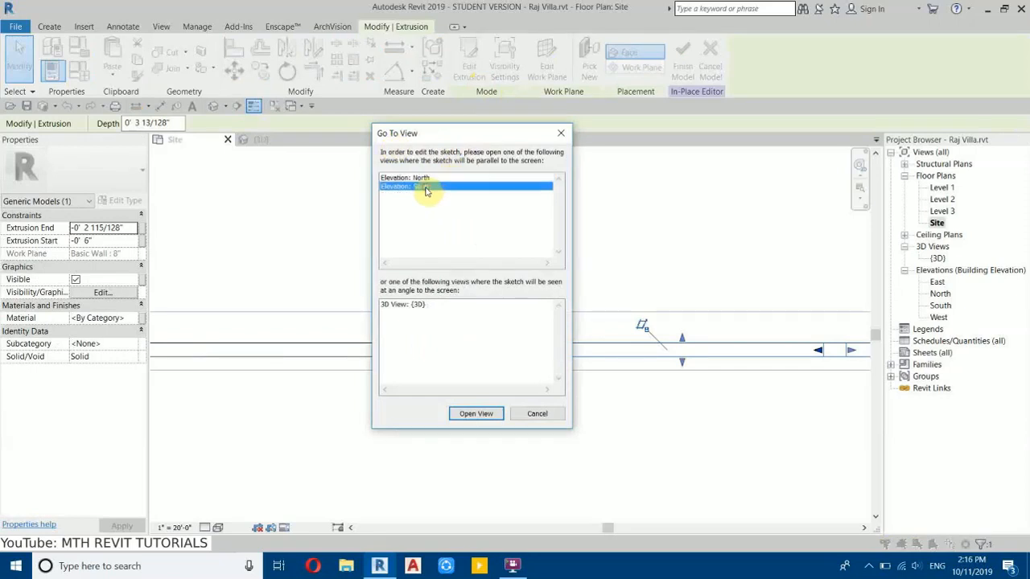
left_click(475, 414)
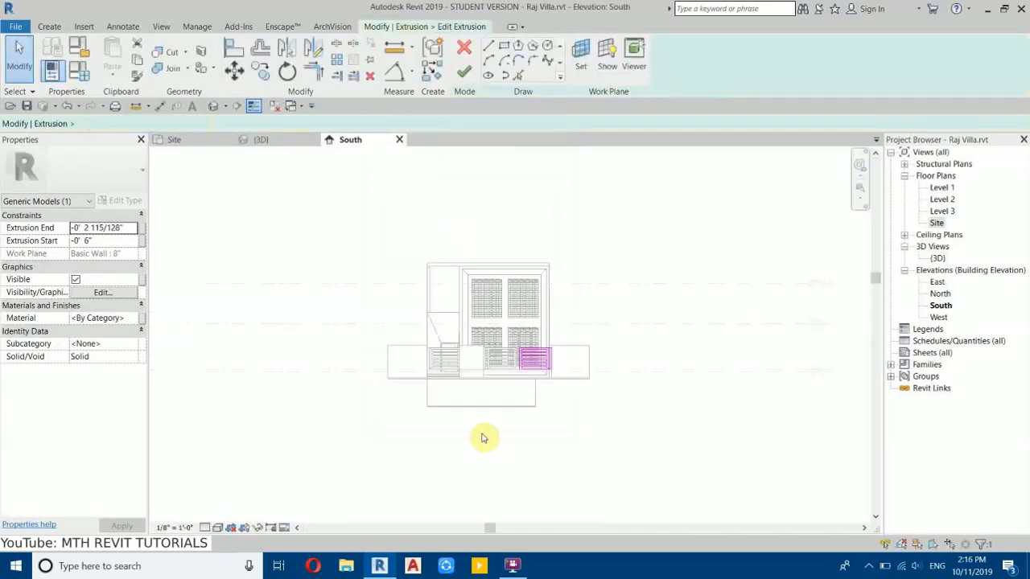
Step: Shift the panel sketch's inner end line and inner slat-opening ends west until the panel nearly meets the other driveway gate panel
scroll(515, 357, "up", 5)
scroll(501, 358, "up", 3)
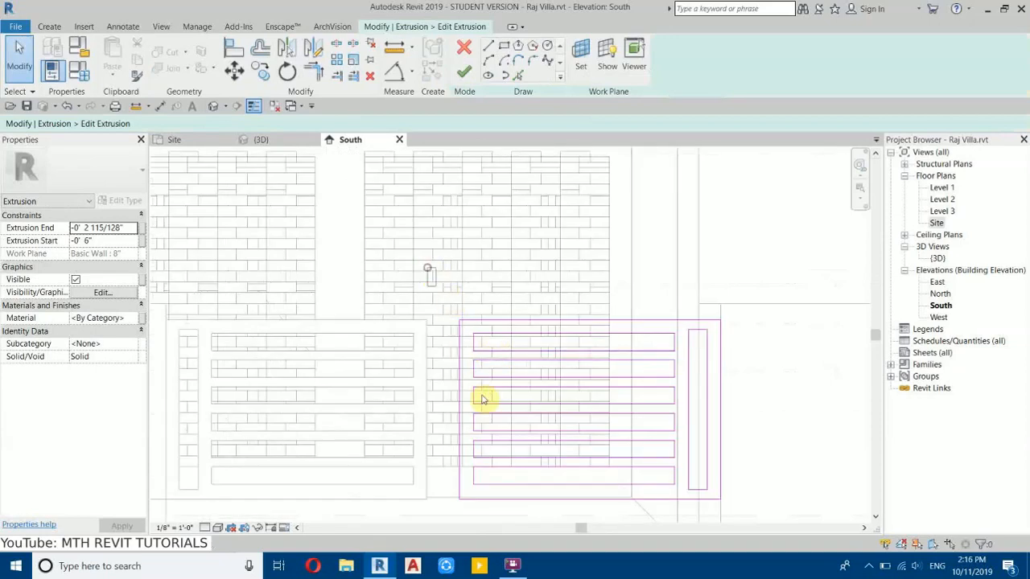
left_click_drag(427, 267, 505, 534)
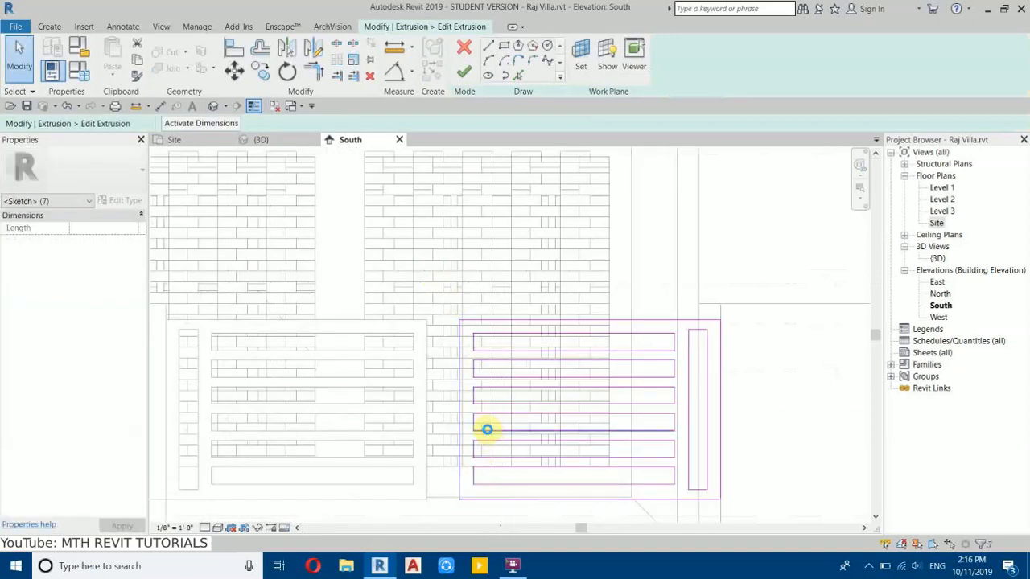
key("Left")
key("Left")
key("Left")
key("Left")
key("Left")
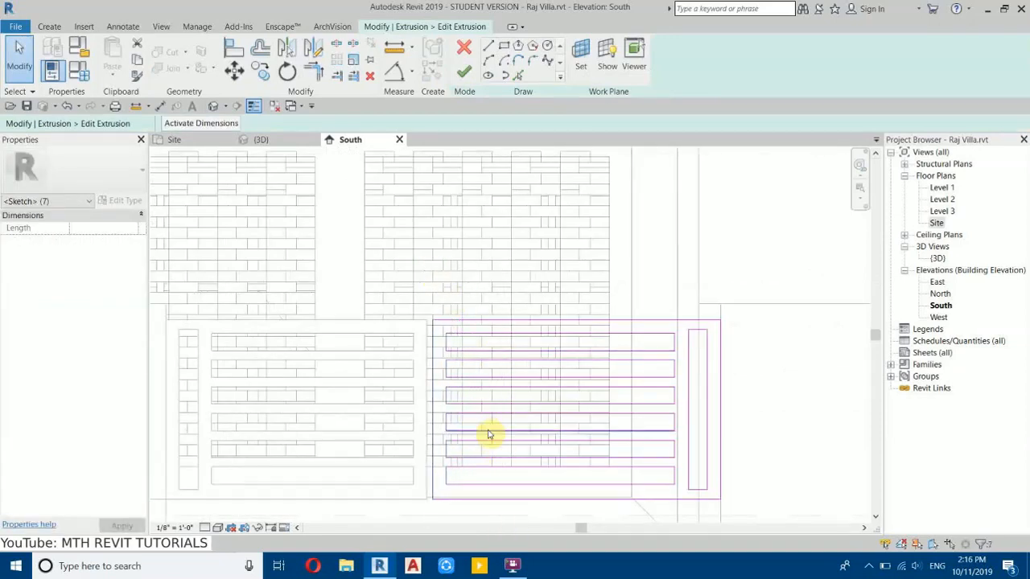
scroll(438, 354, "up", 5)
key("Left")
key("Left")
key("Left")
key("Escape")
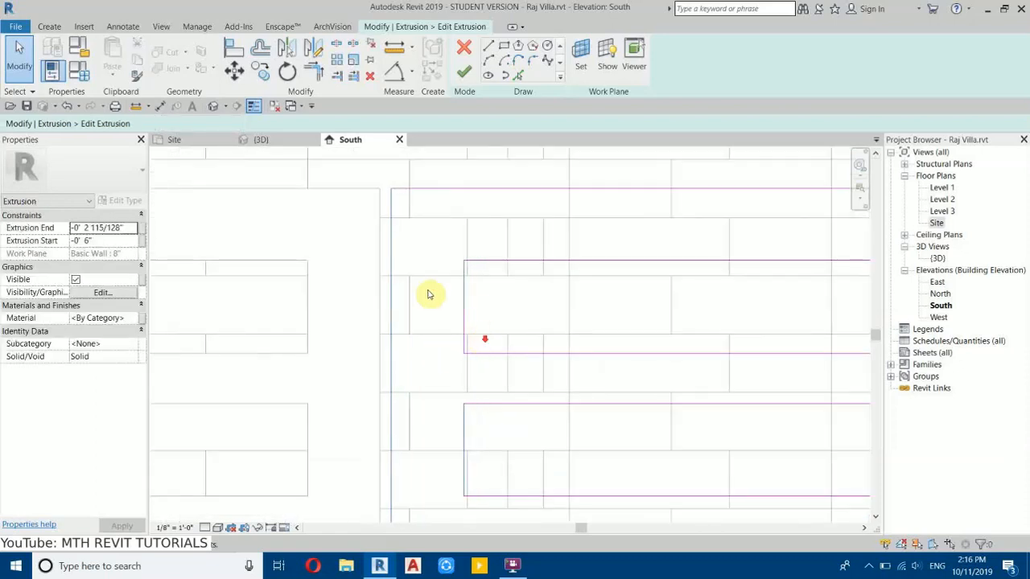
Step: Nudge the same inner sketch lines slightly east to leave a small gap, finish the sketch, and inspect the gates in 3D
scroll(432, 312, "down", 5)
scroll(426, 350, "up", 3)
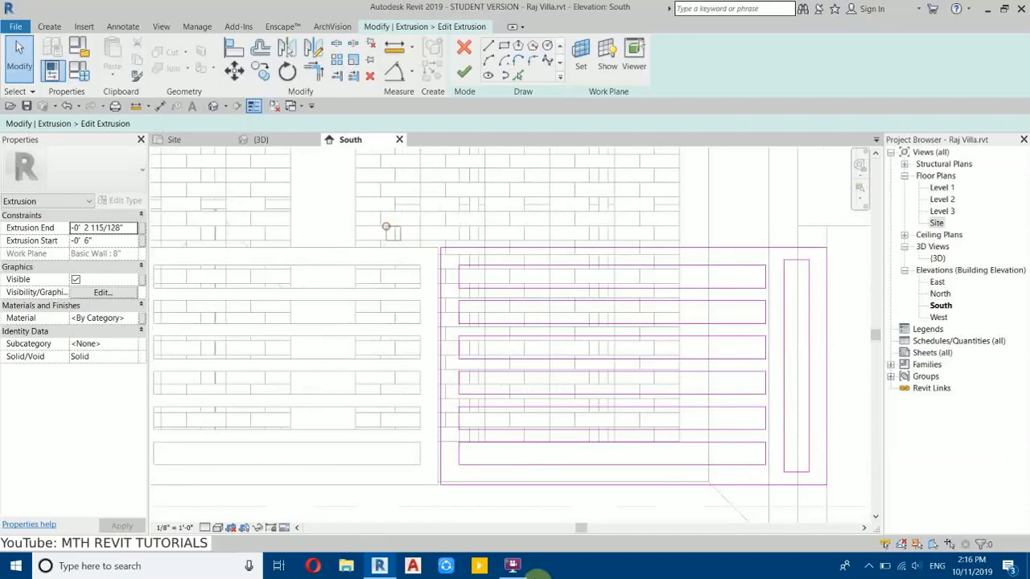
left_click_drag(385, 225, 536, 523)
key("Right")
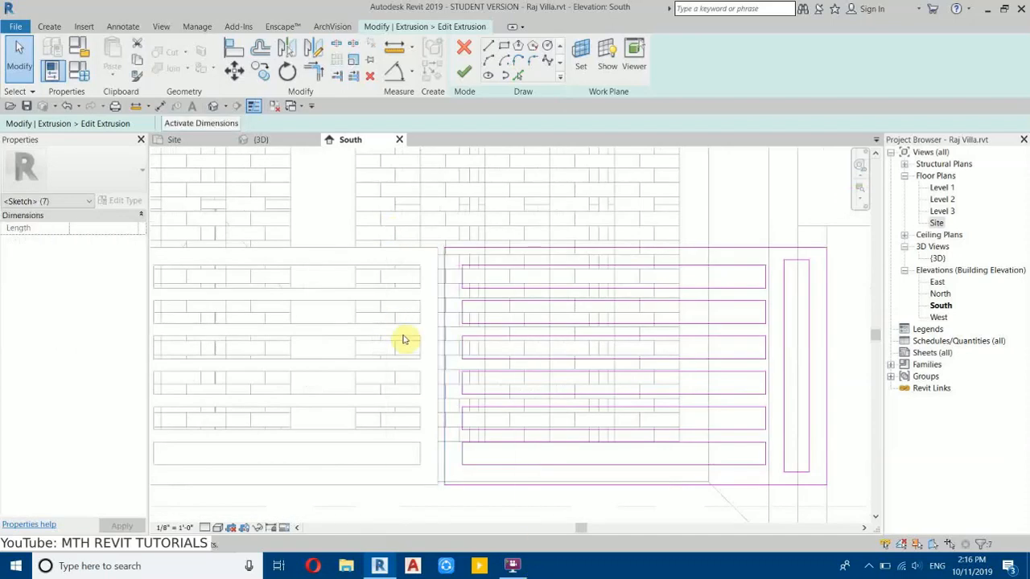
scroll(443, 253, "up", 5)
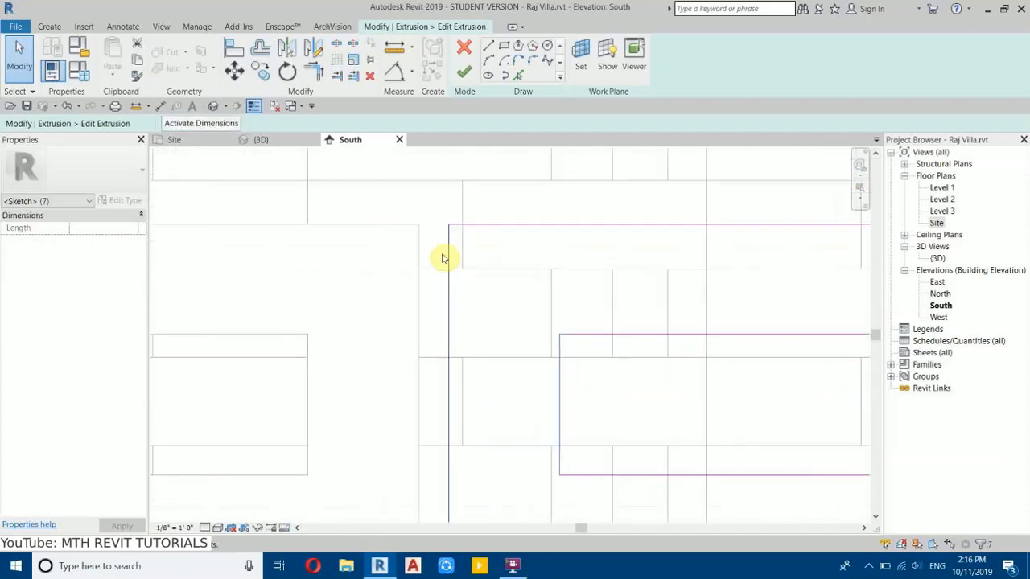
left_click(465, 71)
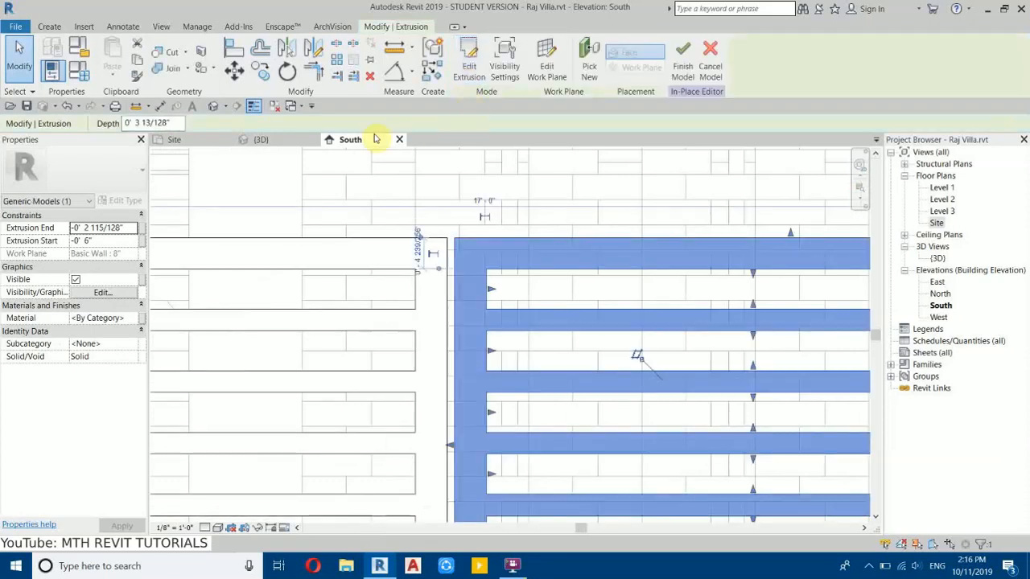
left_click(261, 140)
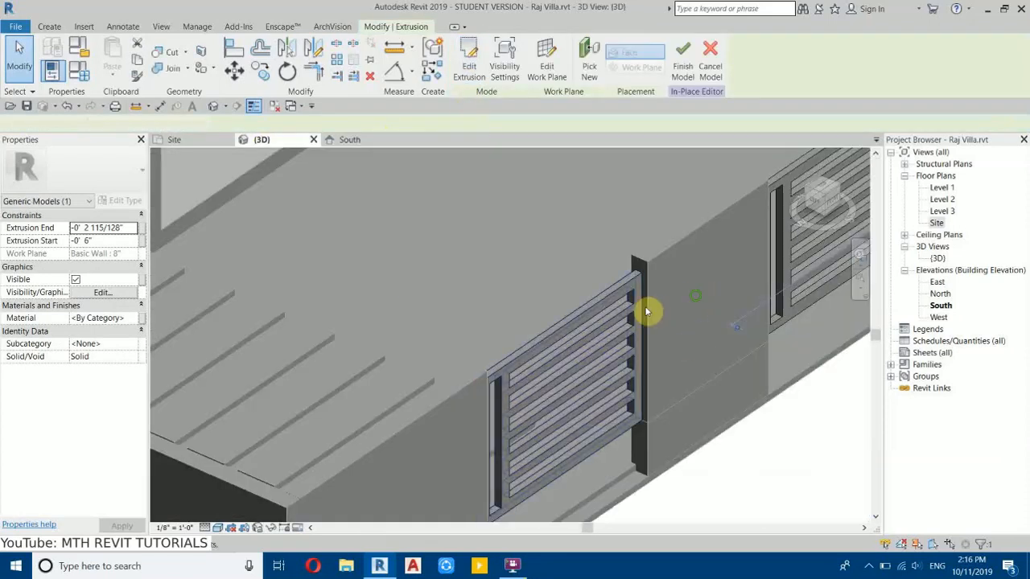
middle_click_drag(691, 301, 331, 421)
left_click(552, 359)
scroll(649, 300, "down", 3)
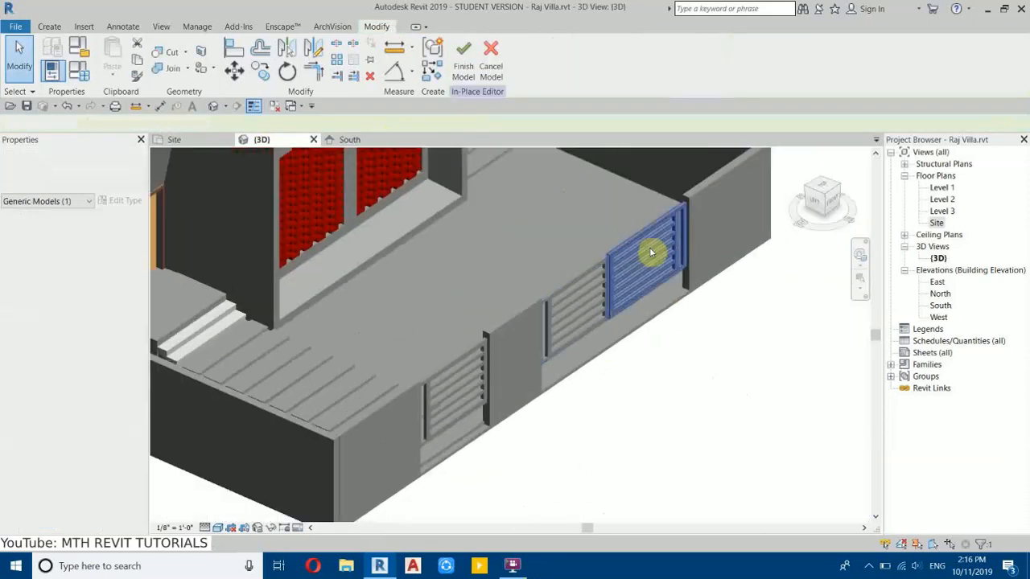
left_click(513, 405)
scroll(634, 236, "up", 1)
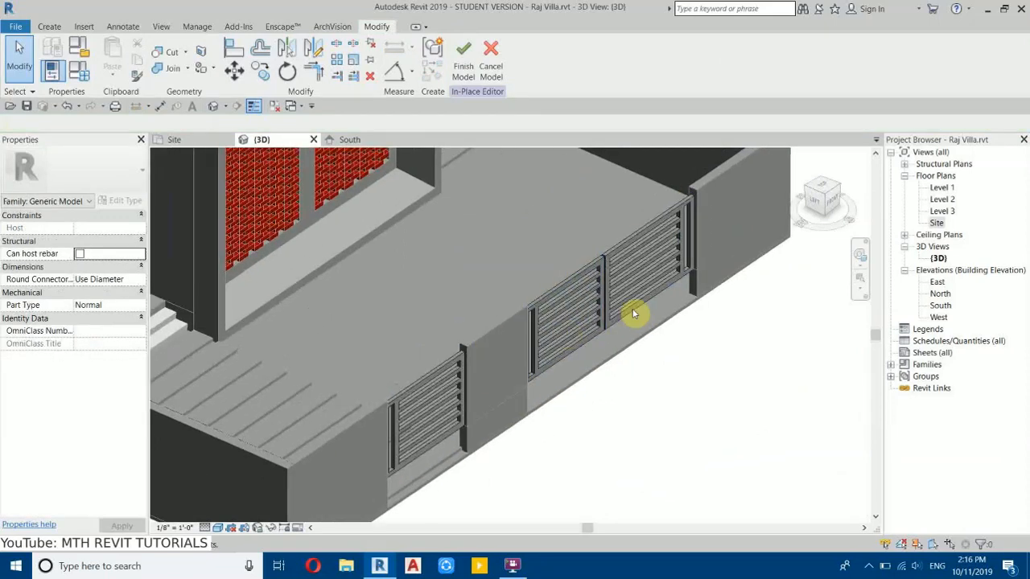
Step: Select all three gate panels in 3D and lower them slightly within their openings from the front view
left_click(412, 439)
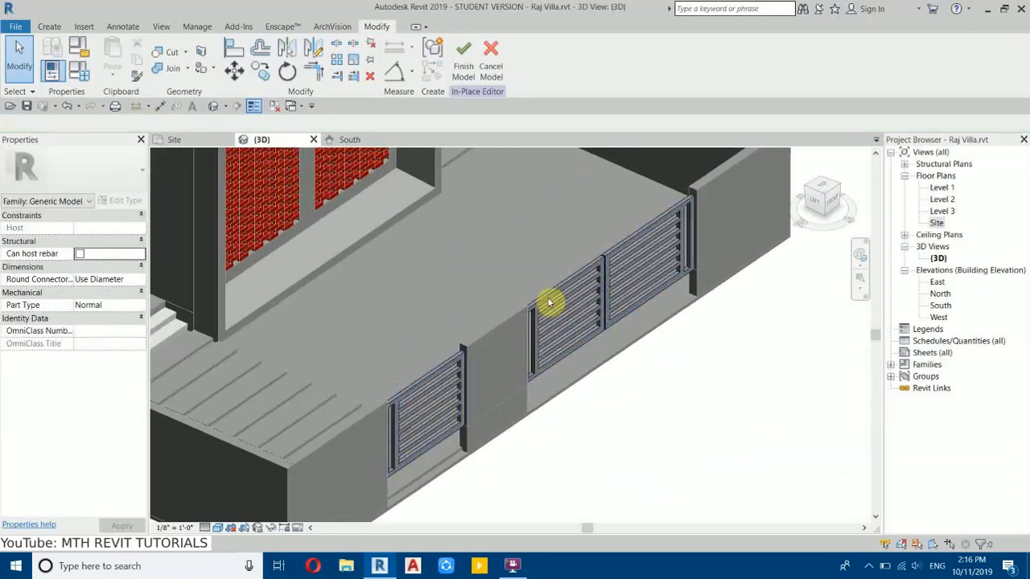
left_click(567, 314, "ctrl")
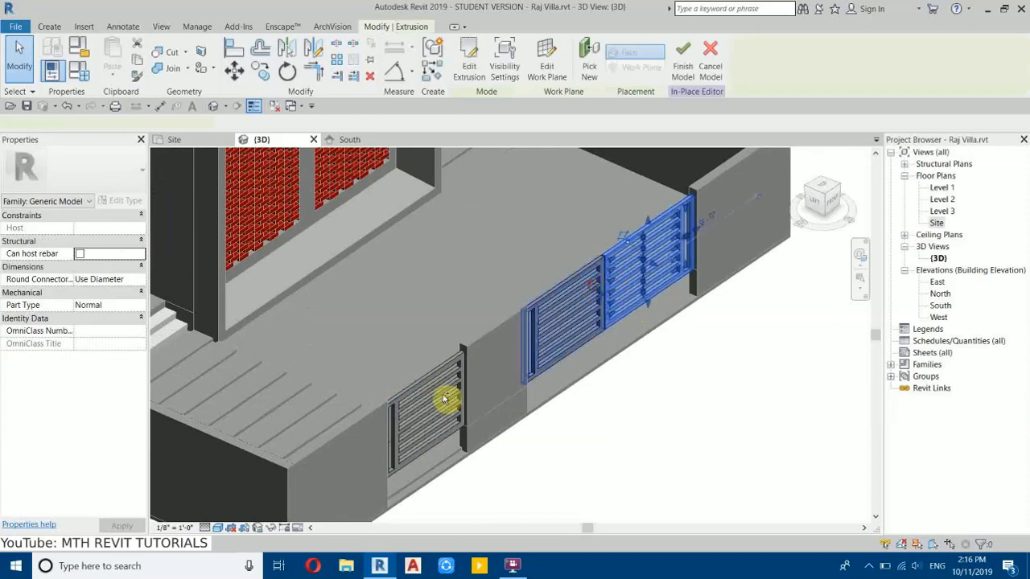
left_click(439, 397, "ctrl")
left_click(837, 206)
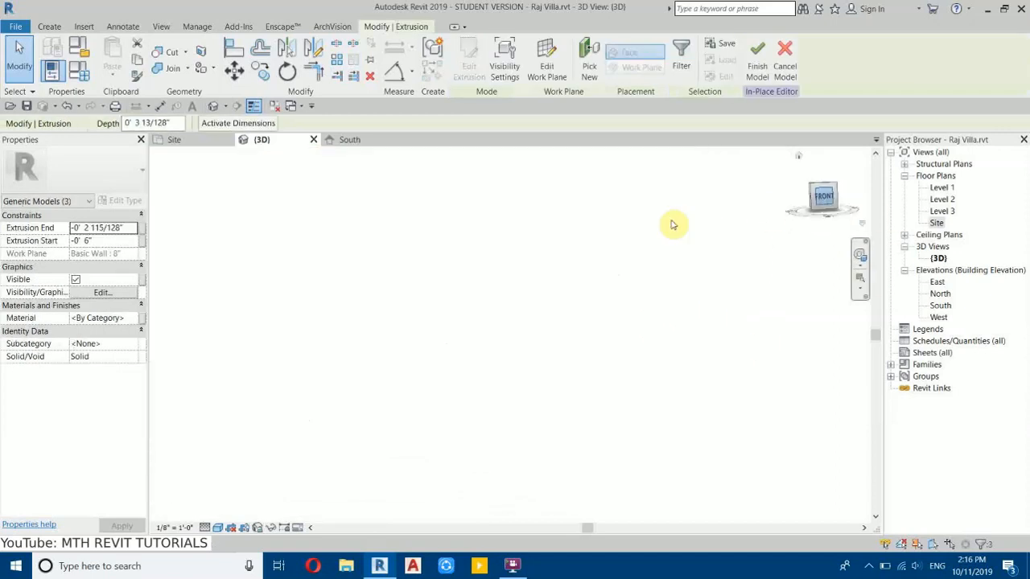
scroll(578, 345, "up", 3)
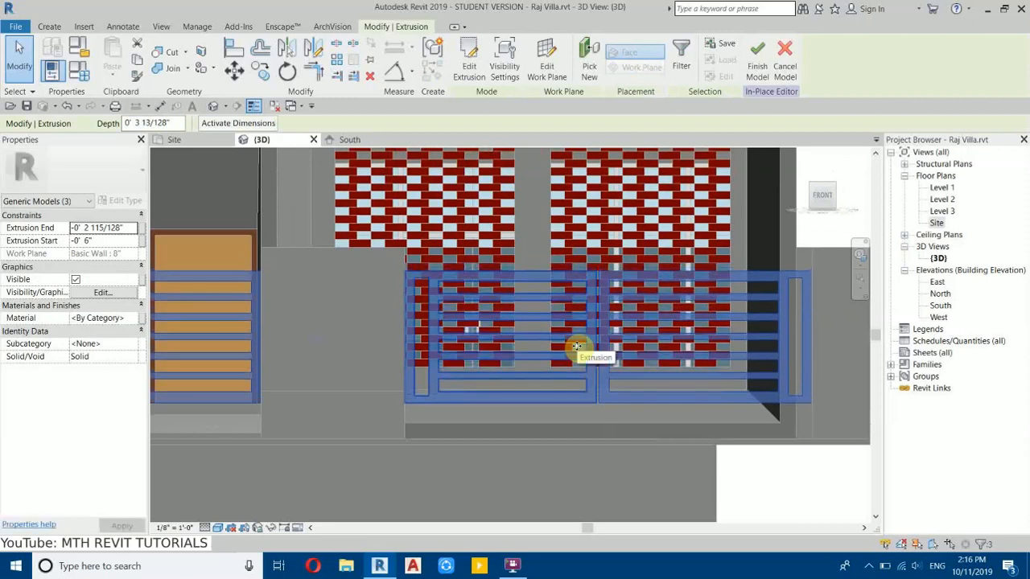
key("Down")
key("Down")
key("Down")
key("Up")
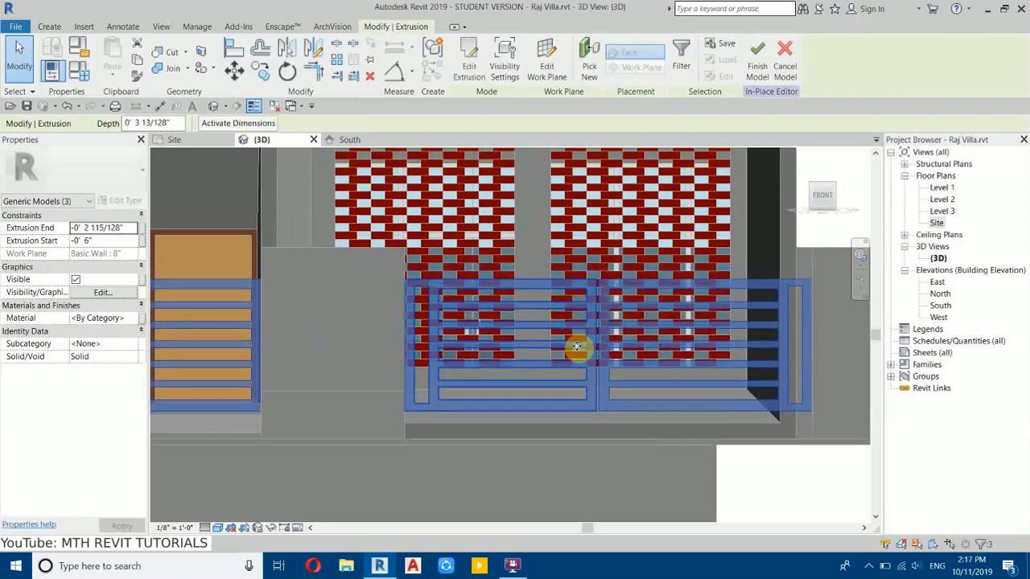
left_click(572, 232)
Step: Link the material of all three gate panels to a new family type parameter named Gate Material
scroll(496, 241, "down", 4)
middle_click_drag(515, 273, 590, 352, "shift")
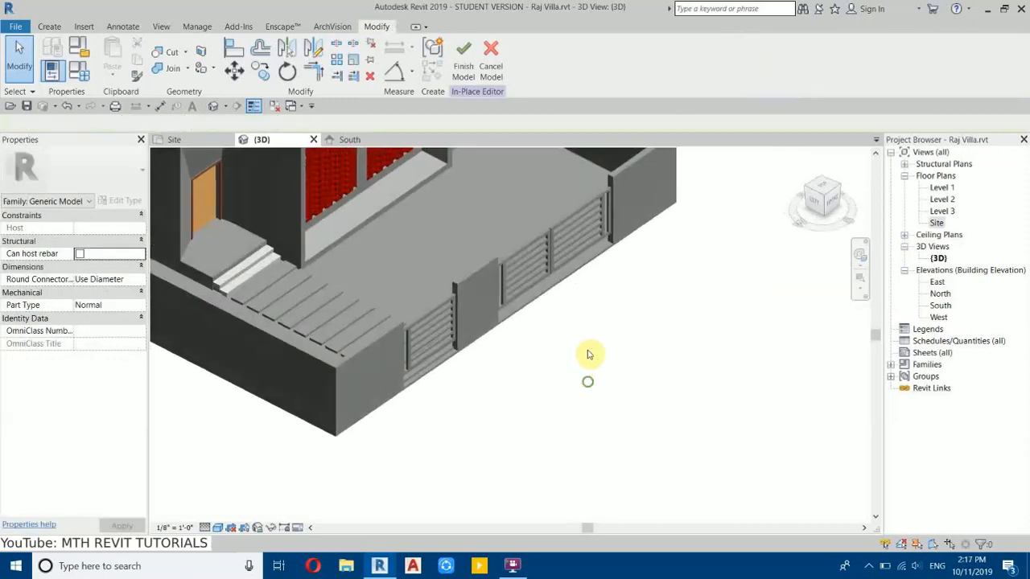
scroll(644, 304, "up", 5)
scroll(710, 308, "down", 5)
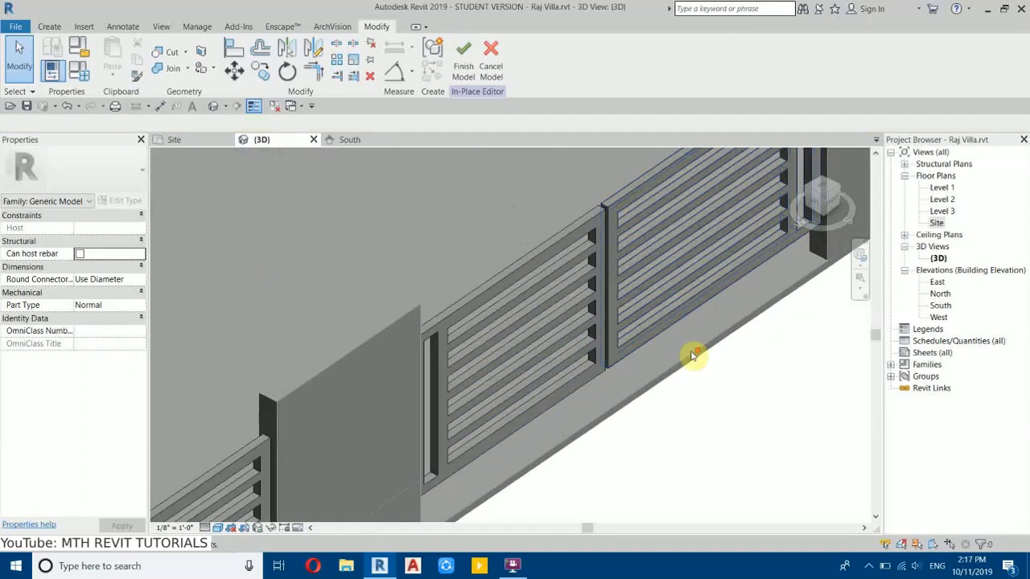
left_click(662, 236)
scroll(677, 231, "up", 3)
left_click(677, 230, "ctrl")
left_click(542, 316, "ctrl")
middle_click_drag(791, 246, 622, 368)
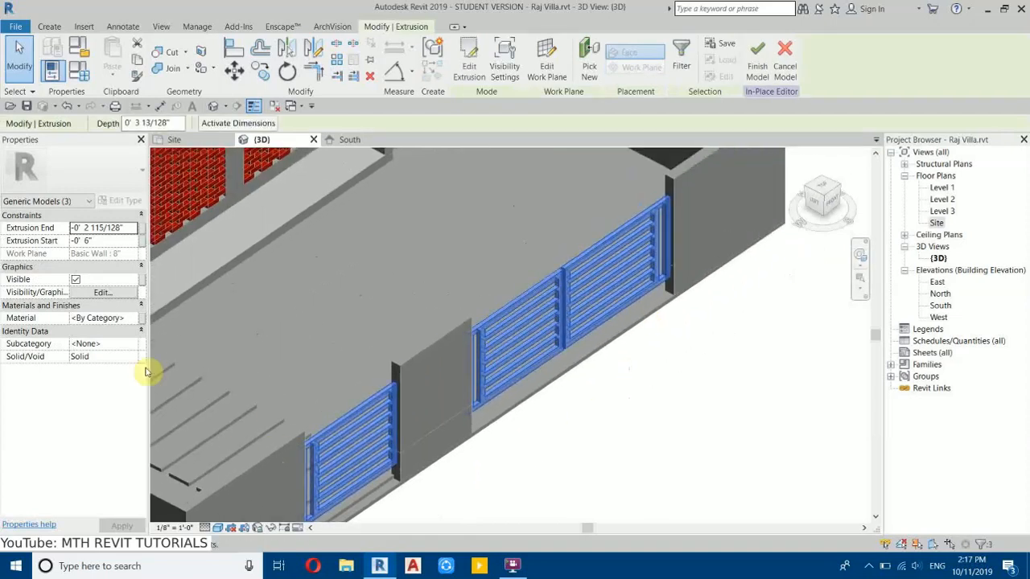
left_click(142, 320)
left_click(360, 383)
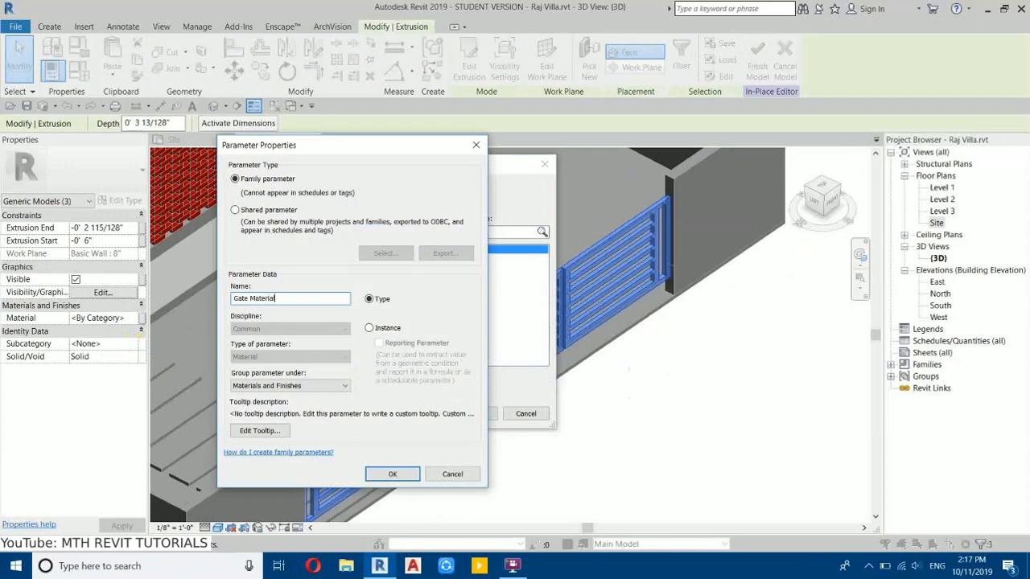
left_click(393, 475)
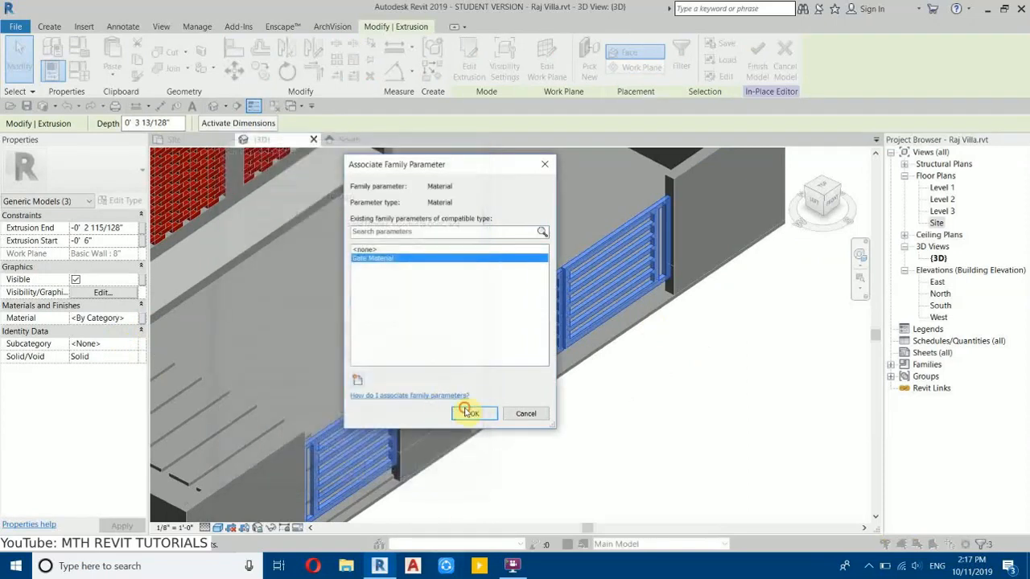
left_click(465, 408)
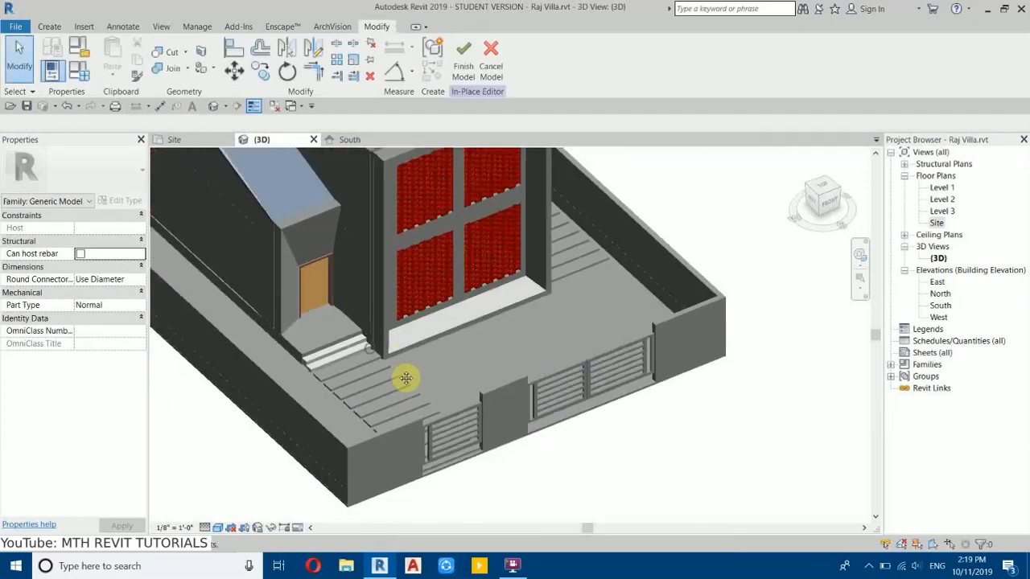
Step: Examine the rear yard around the pool and its perimeter walls in 3D
scroll(312, 283, "down", 6)
middle_click_drag(304, 284, 453, 379, "shift")
scroll(391, 345, "up", 8)
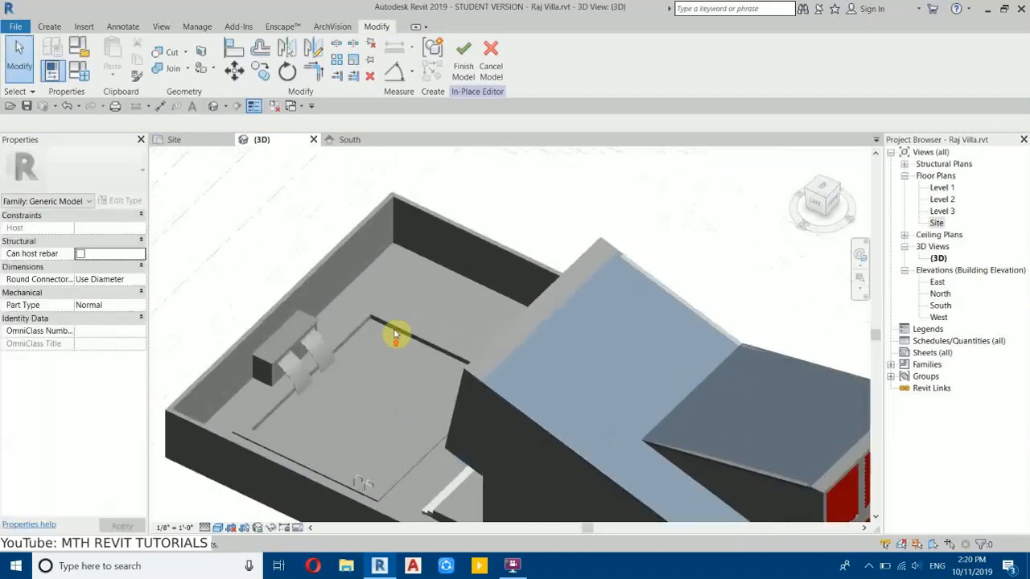
scroll(405, 257, "down", 8)
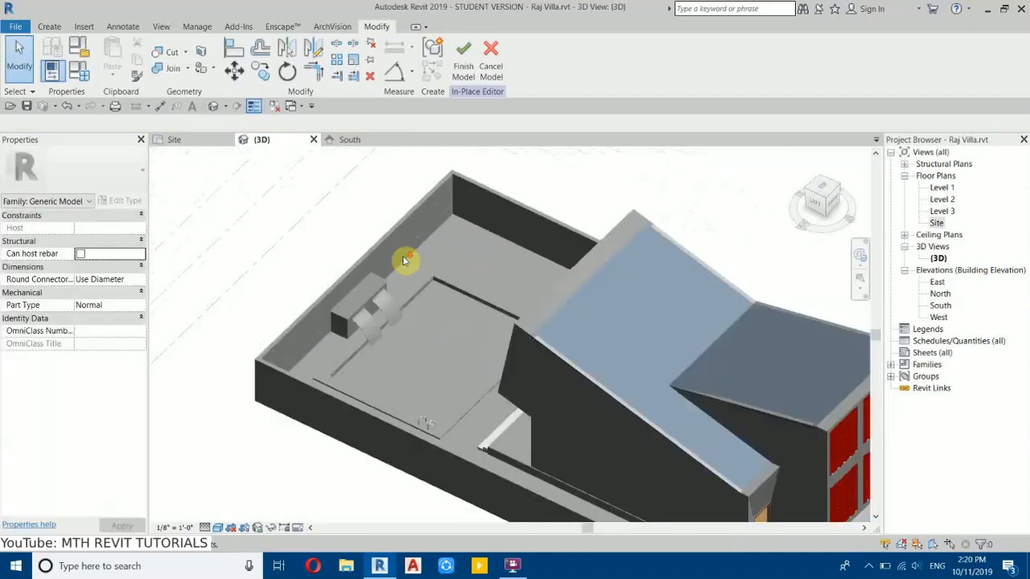
middle_click_drag(460, 281, 345, 288, "shift")
scroll(395, 257, "up", 5)
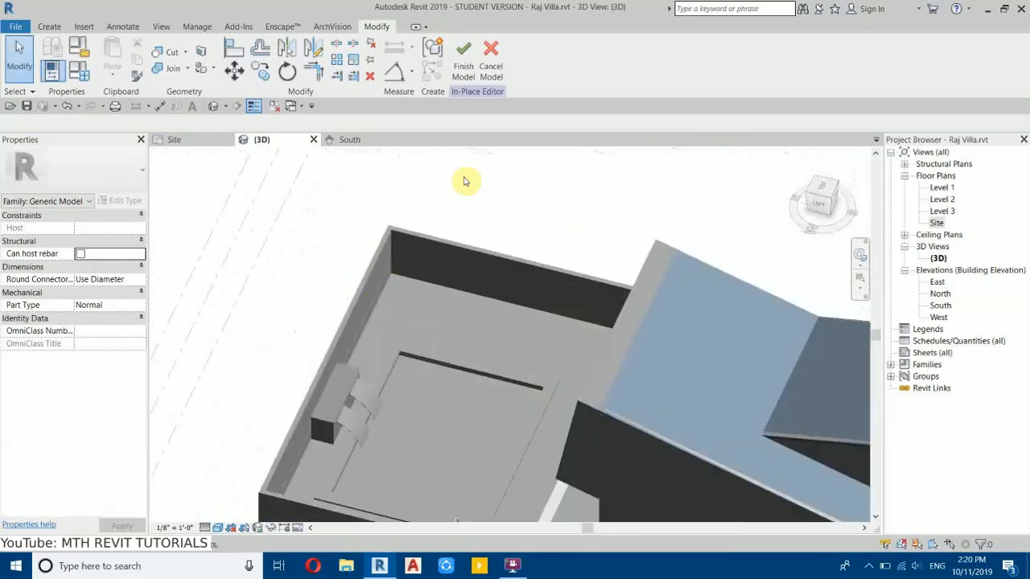
Step: Return to the Site plan's rear pool area and finish the in-place gate model
left_click(173, 140)
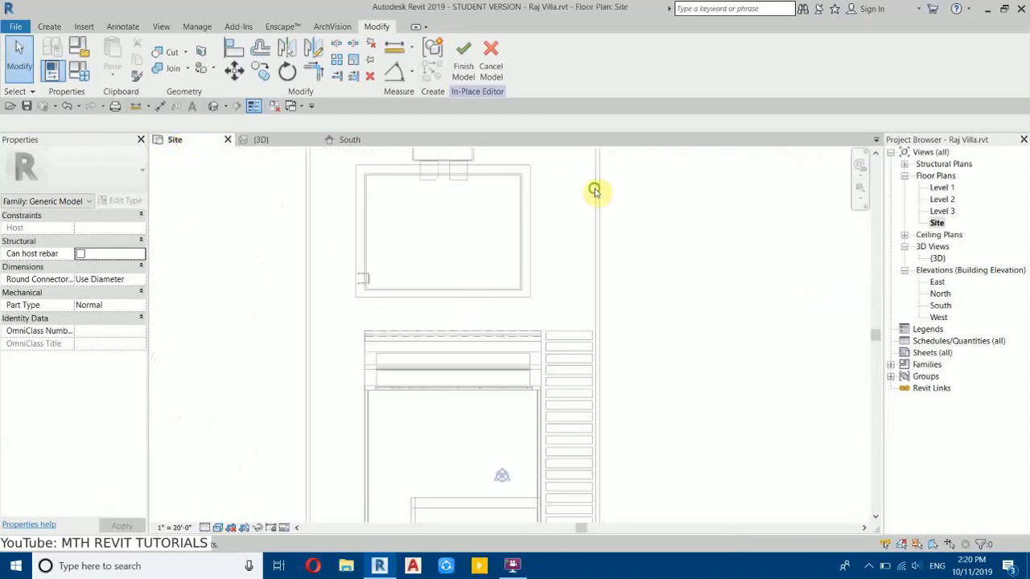
middle_click_drag(600, 191, 496, 297)
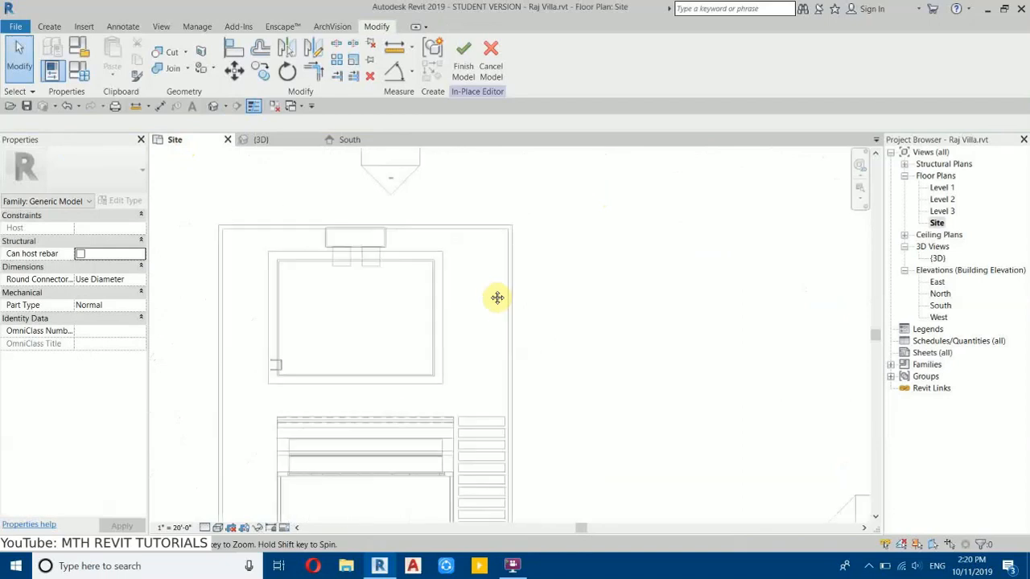
left_click(463, 71)
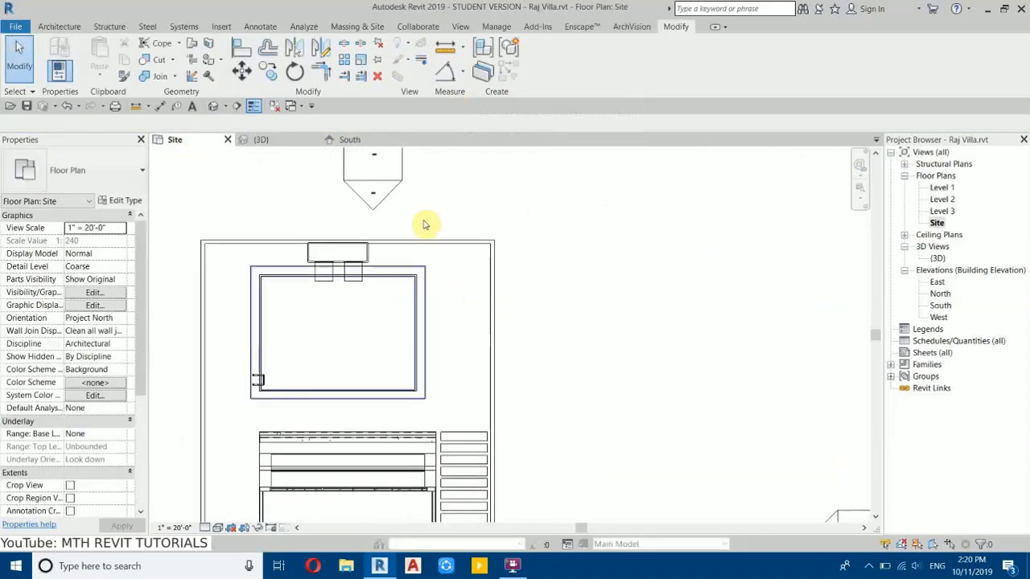
Step: Start a floor in the Site plan's pool yard and duplicate the 3" Water type as 3" Wooden Deck
scroll(458, 234, "up", 1)
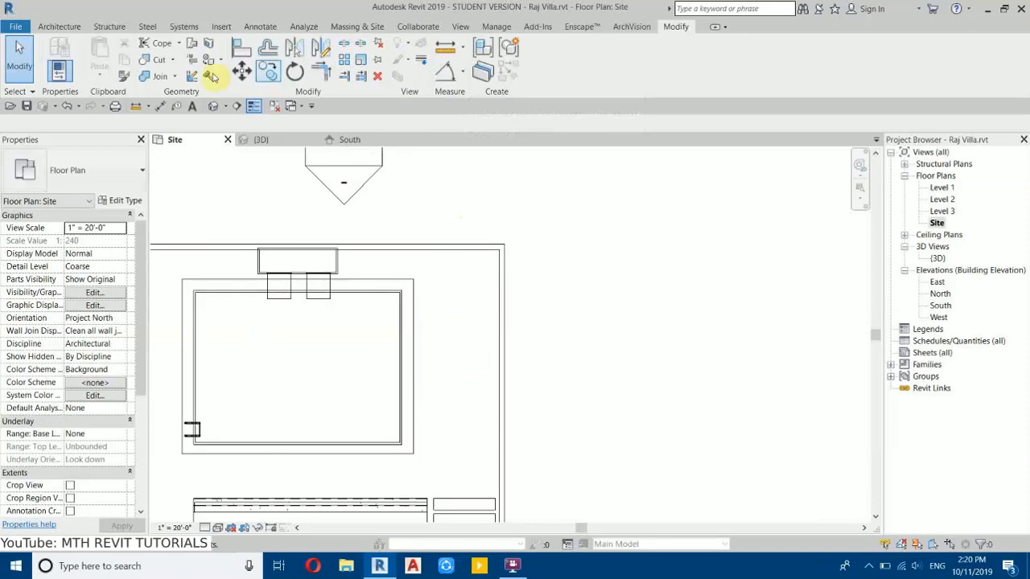
left_click(61, 27)
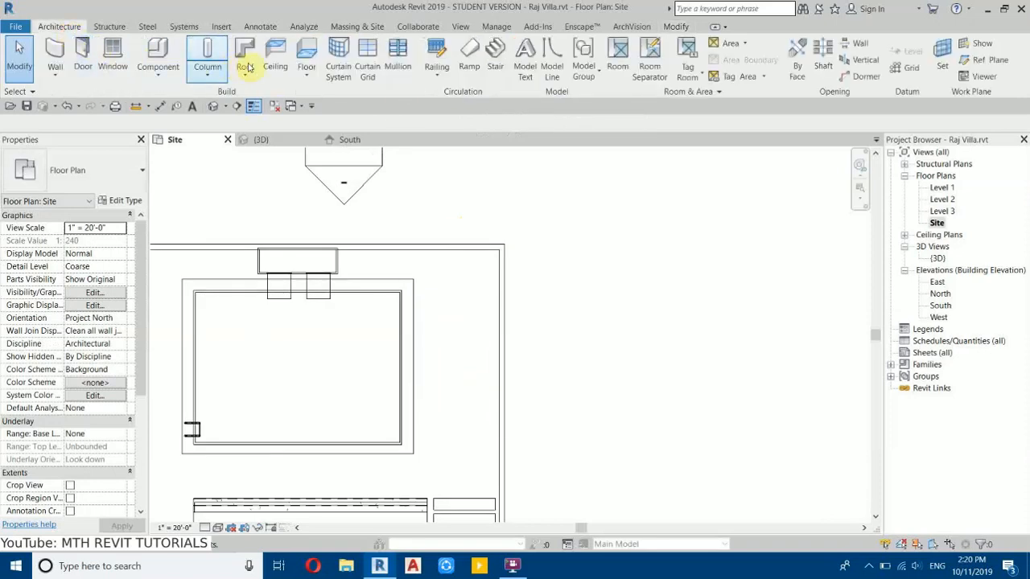
left_click(307, 55)
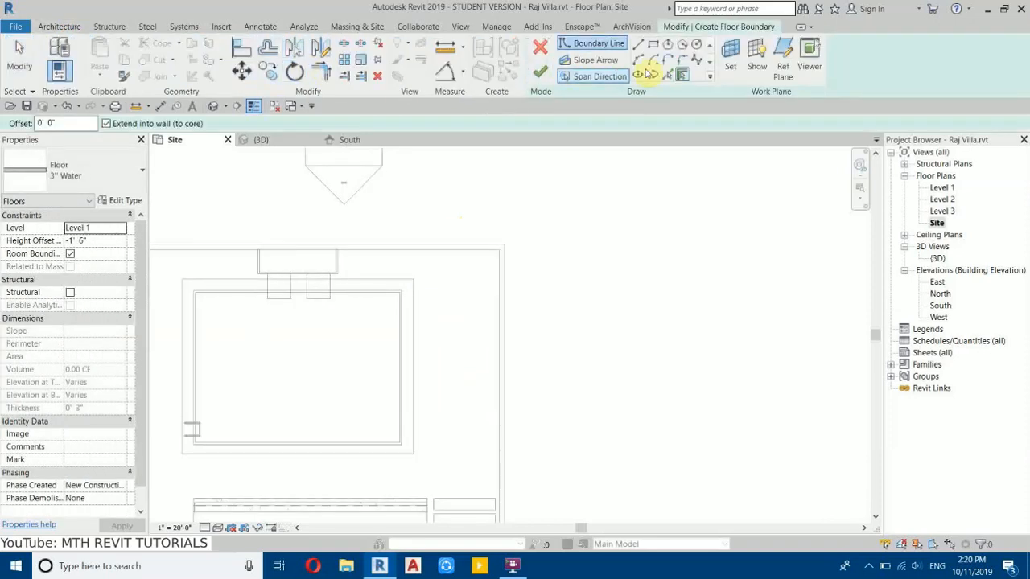
left_click(654, 45)
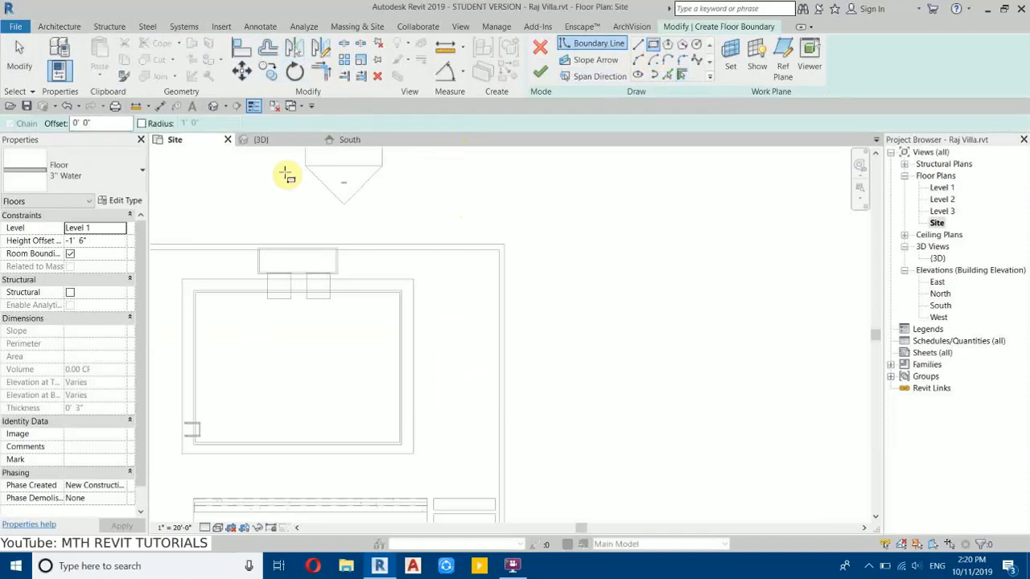
left_click(123, 201)
left_click(444, 84)
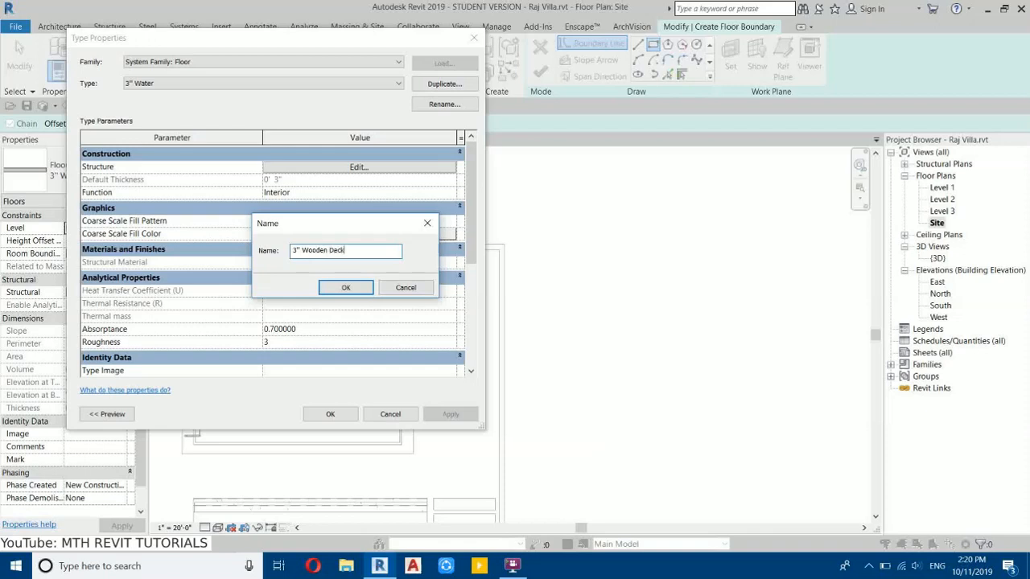
left_click(346, 288)
left_click(329, 414)
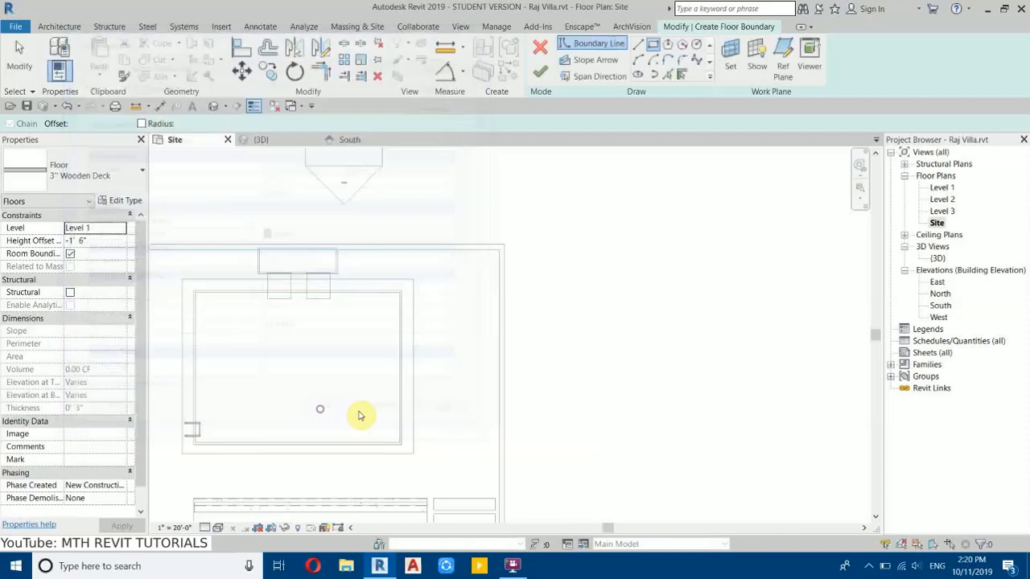
Step: Create a floor boundary line offset 3' 0" inward from the inner face of the side wall beside the pool
left_click(635, 62)
left_click(669, 76)
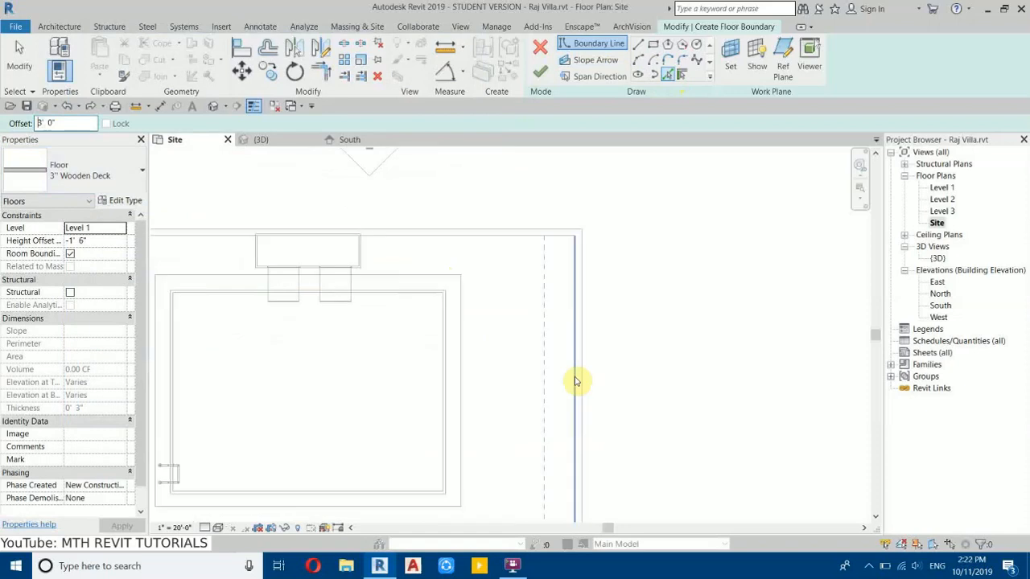
left_click(574, 382)
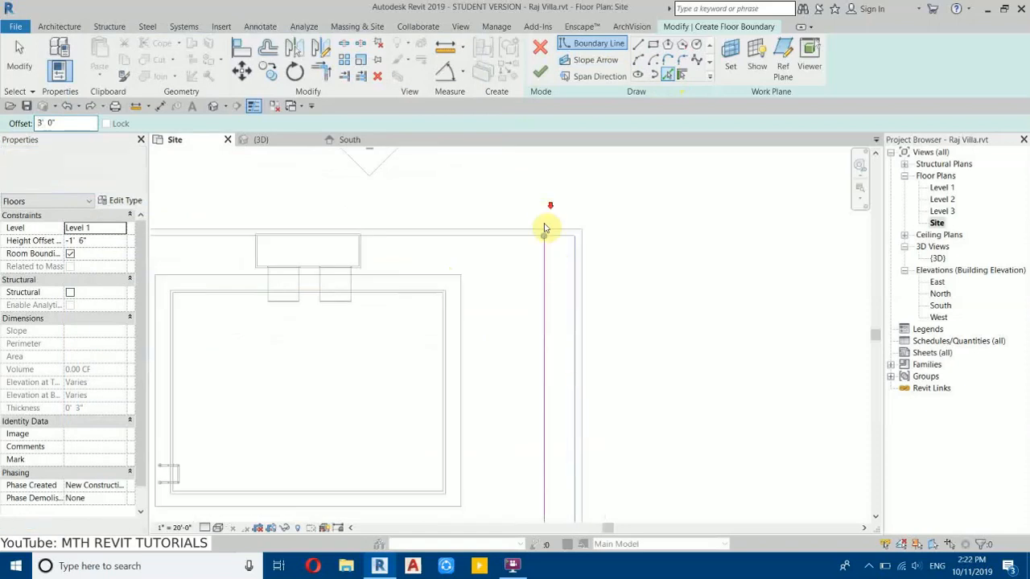
scroll(542, 248, "down", 2)
middle_click_drag(561, 414, 564, 421)
scroll(561, 406, "up", 2)
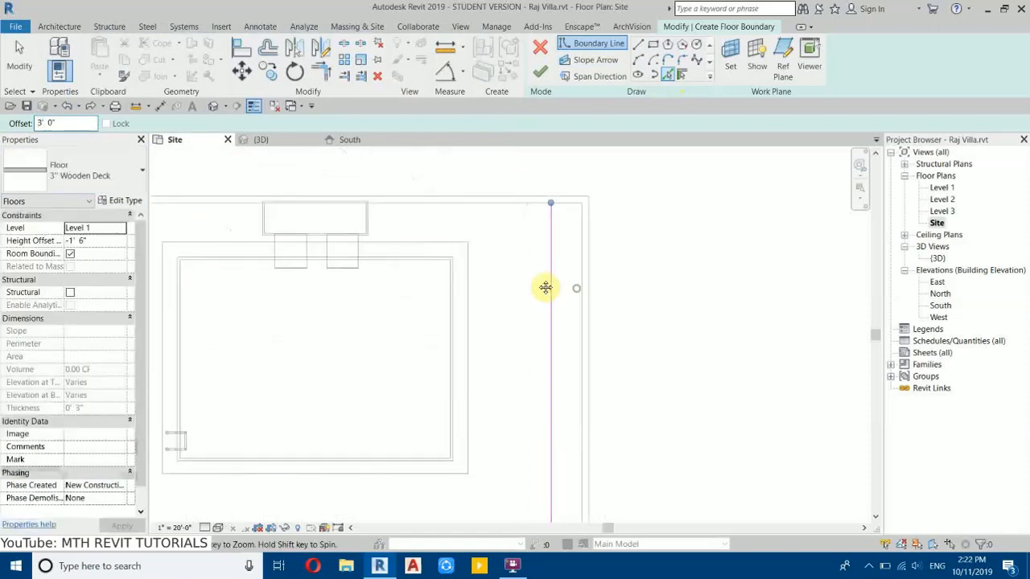
scroll(554, 293, "up", 1)
left_click(637, 44)
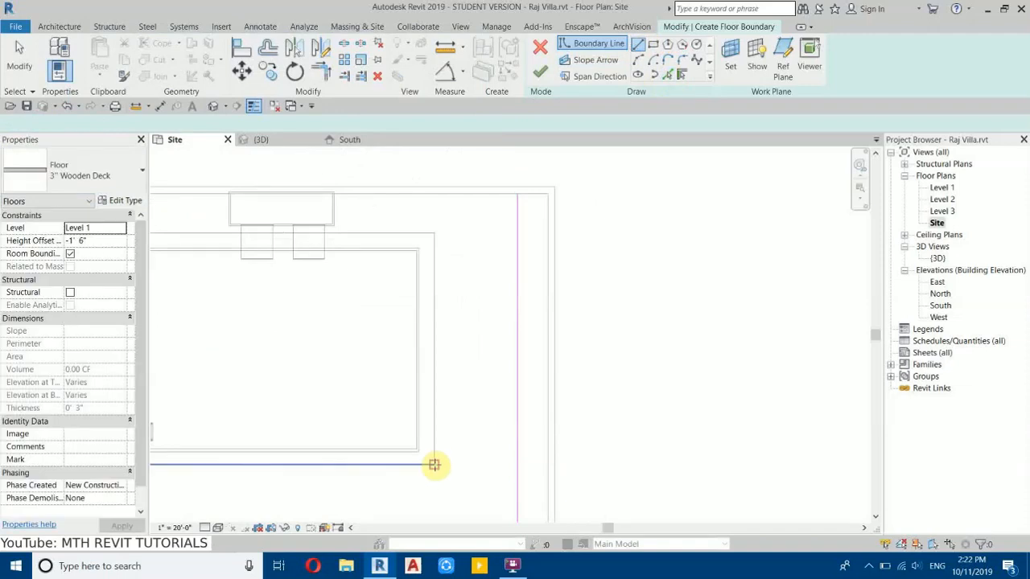
key("Escape")
key("Escape")
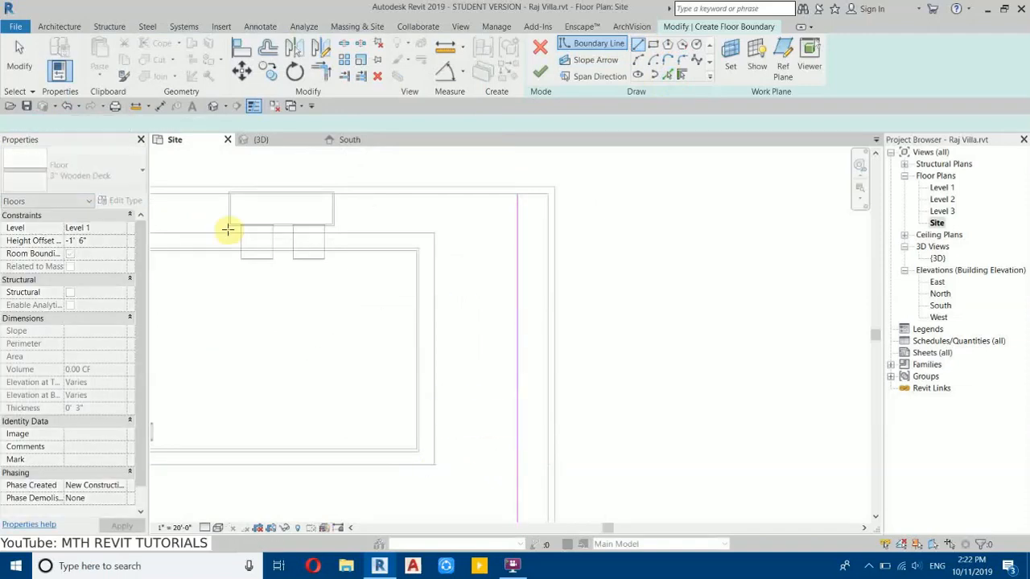
Step: Complete the deck boundary along the pool surround and rear wall, about 8' 2" by 20' 8 1/2", and trim the offset line to close it
middle_click_drag(448, 418, 411, 348)
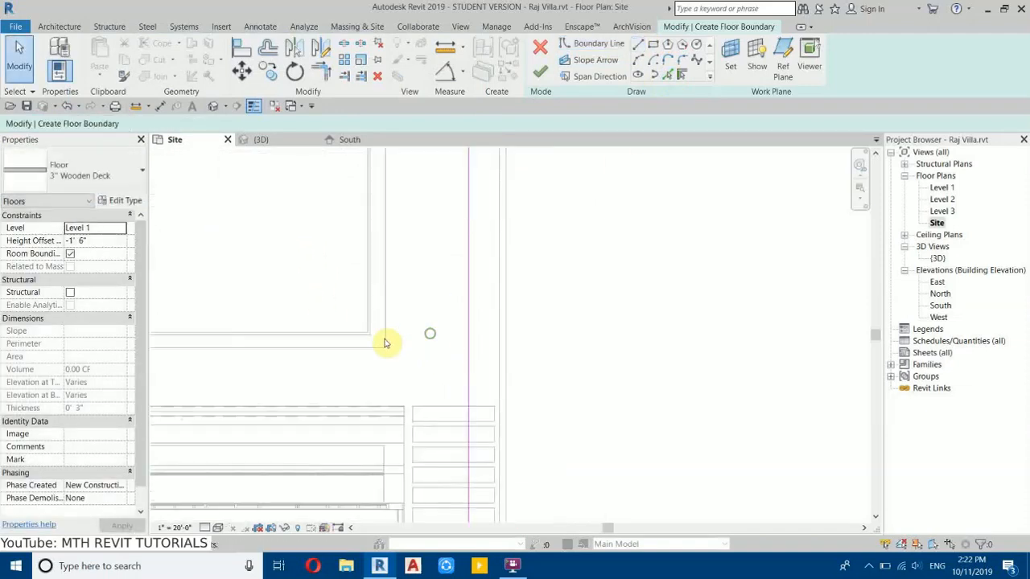
left_click(638, 45)
middle_click_drag(499, 276, 460, 355)
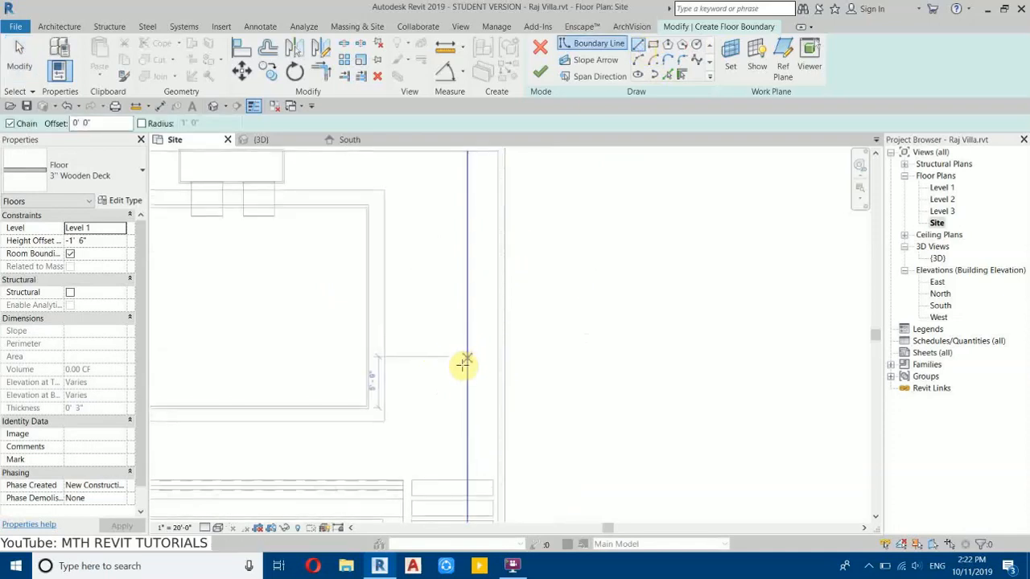
left_click(467, 362)
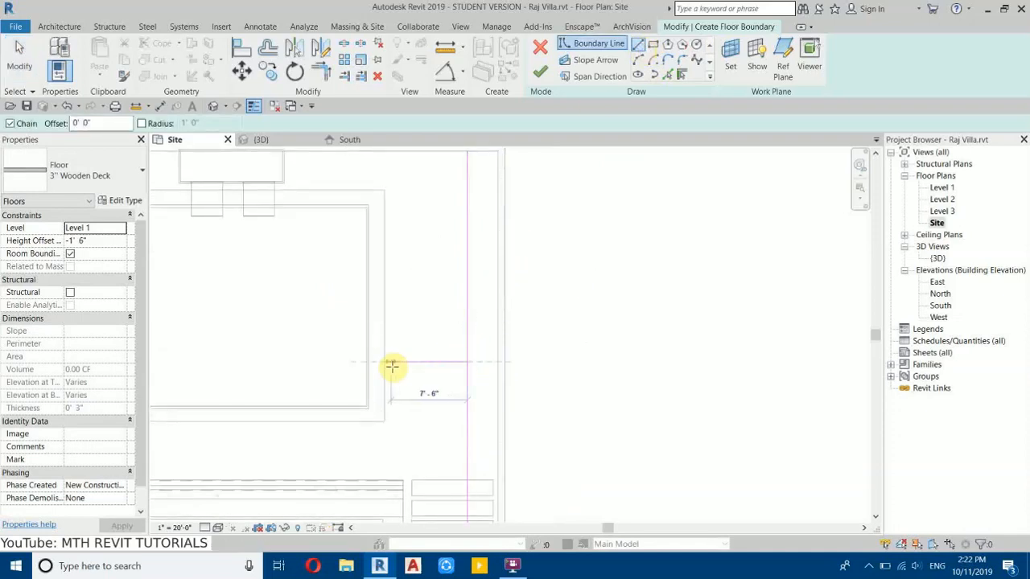
middle_click_drag(381, 254, 395, 352)
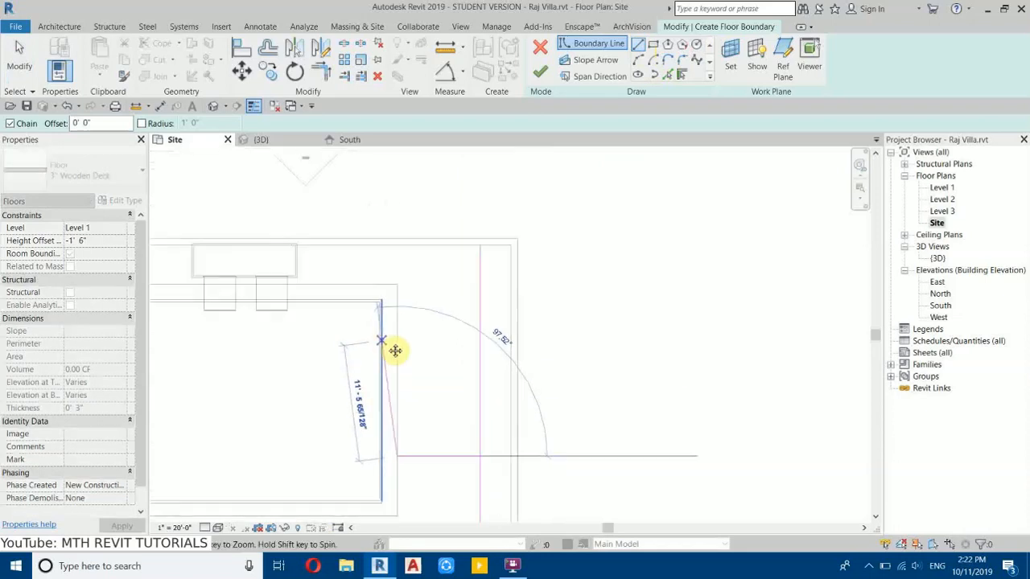
scroll(404, 321, "down", 1)
left_click(398, 372)
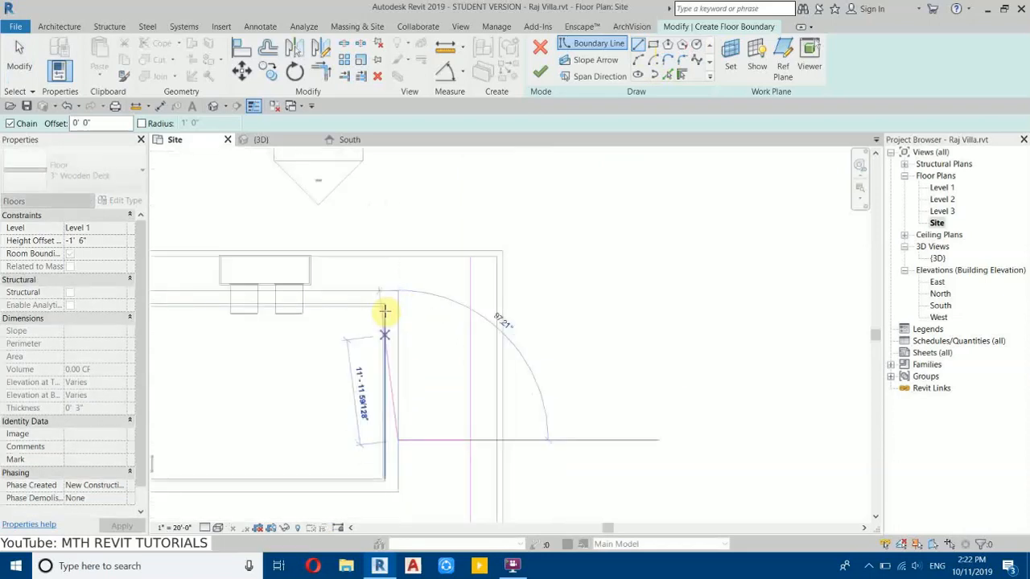
left_click(398, 258)
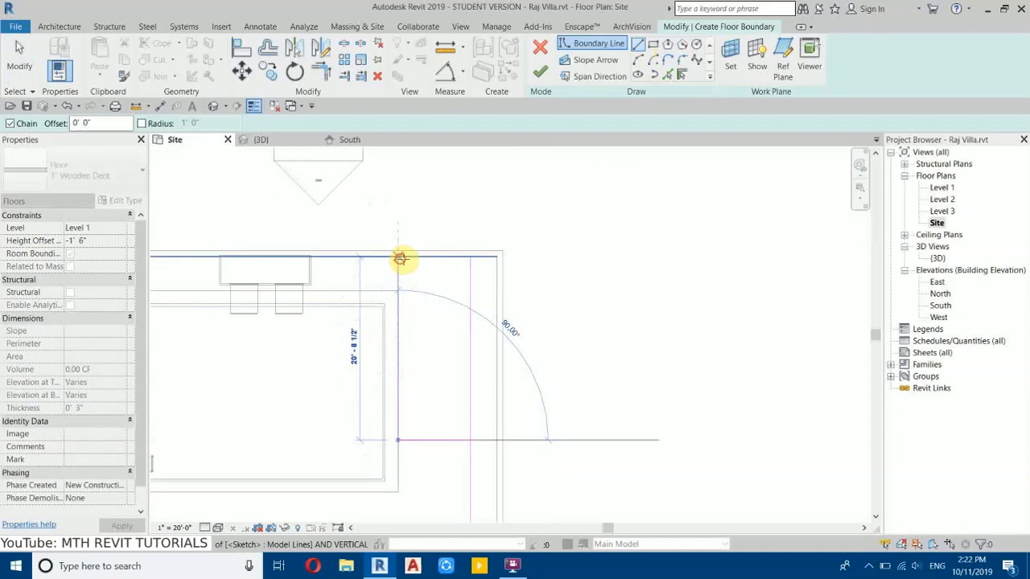
left_click(471, 257)
key("Escape")
key("Escape")
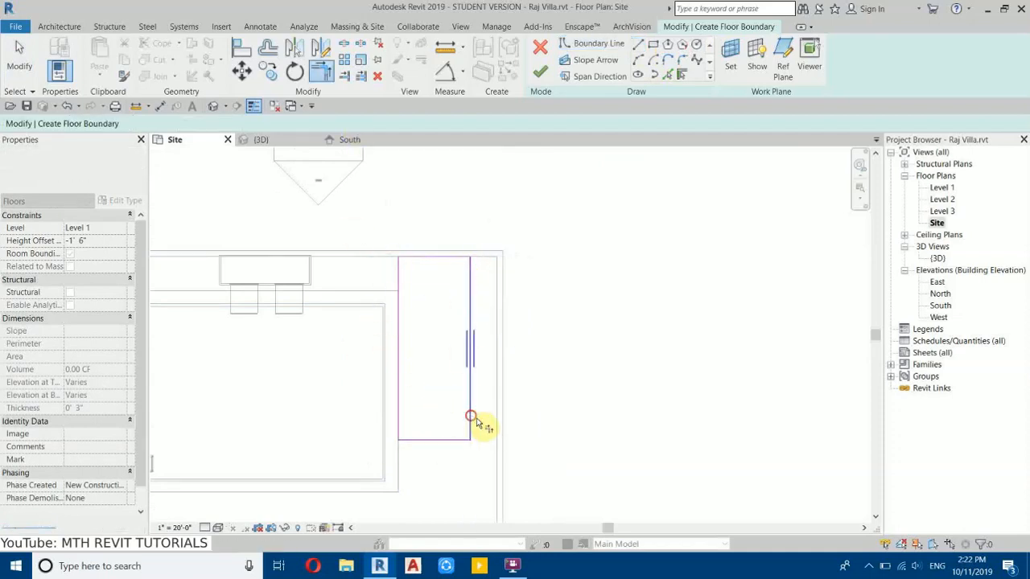
scroll(560, 385, "down", 2)
scroll(483, 375, "up", 2)
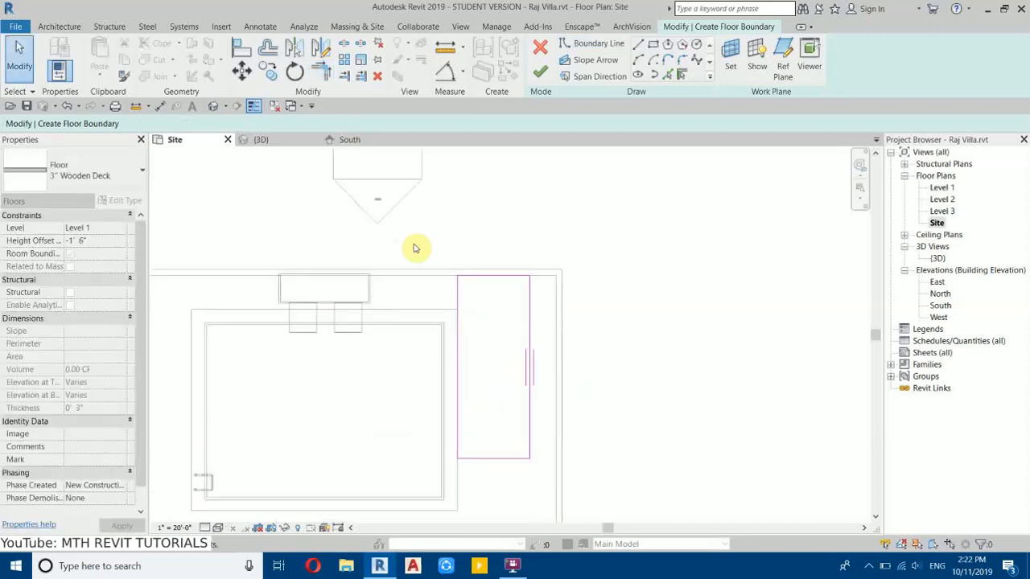
left_click_drag(409, 305, 601, 510)
left_click_drag(405, 246, 587, 509)
left_click(433, 375)
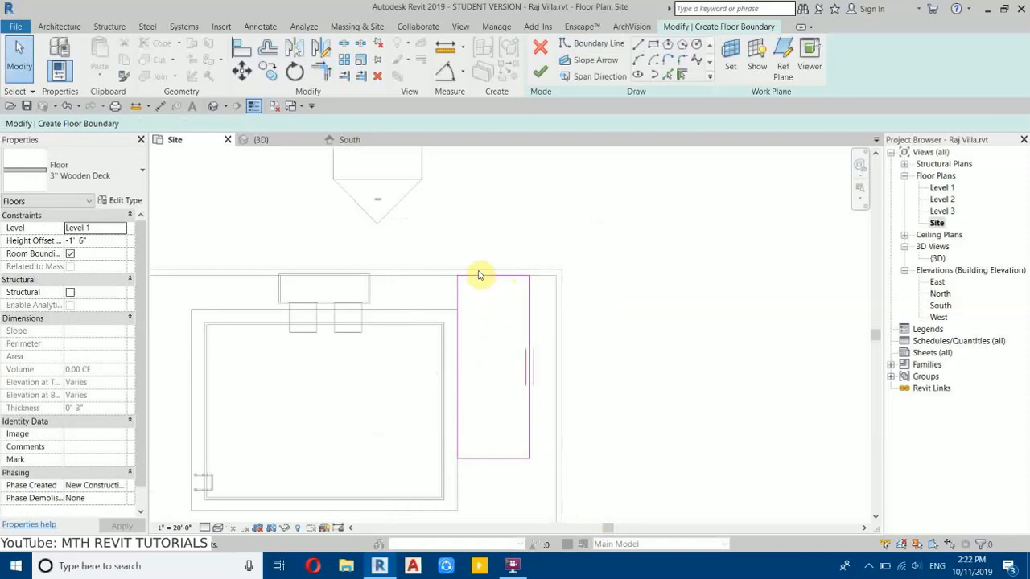
Step: Pull the deck boundary's rear edge away from the rear wall and adjust its distance to the wall
scroll(552, 361, "up", 5)
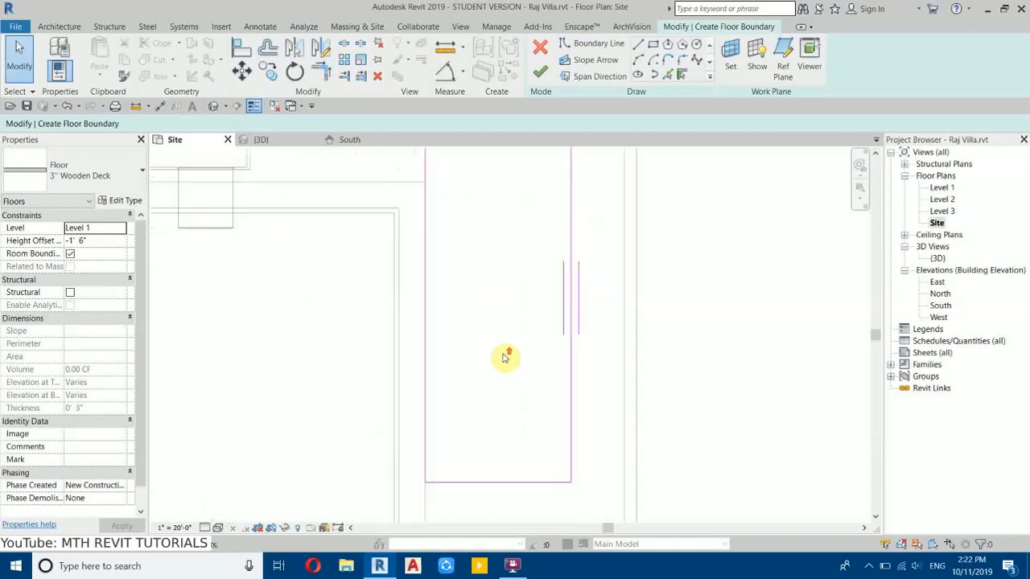
scroll(472, 323, "down", 4)
scroll(462, 214, "up", 5)
middle_click_drag(461, 169, 449, 146)
scroll(427, 327, "down", 1)
scroll(459, 352, "down", 3)
scroll(446, 243, "up", 4)
left_click_drag(442, 254, 450, 305)
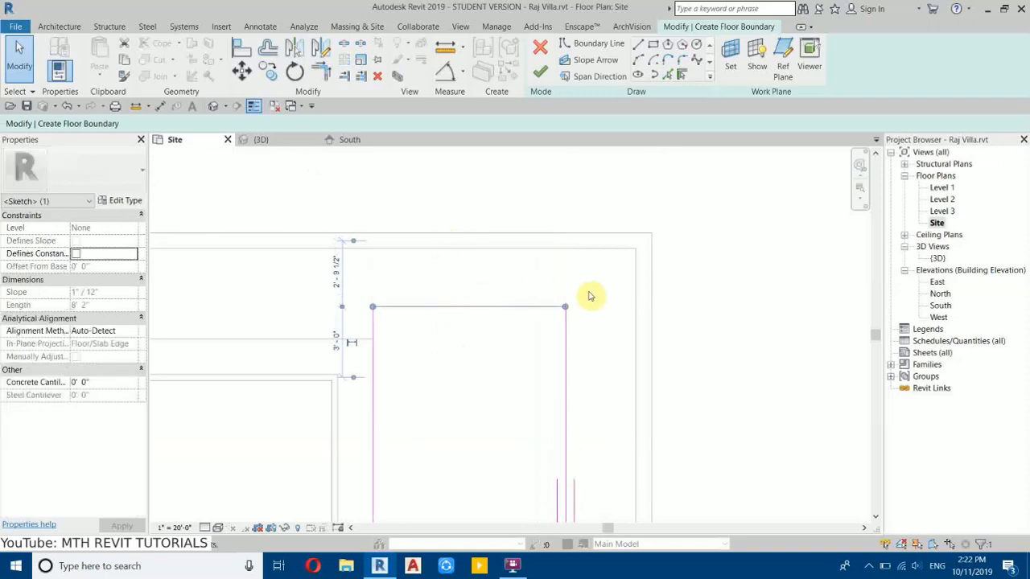
left_click(331, 278)
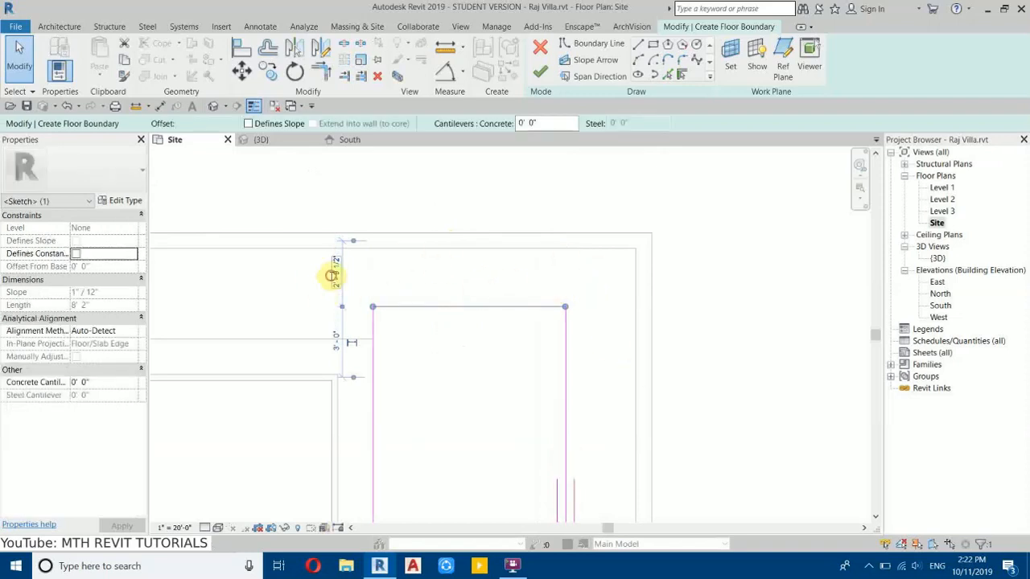
key("Return")
scroll(538, 255, "down", 3)
left_click(646, 344)
Step: Set the wooden deck's height offset to -1' 3", finish the floor and show it in the 3D view
middle_click_drag(648, 346, 627, 324)
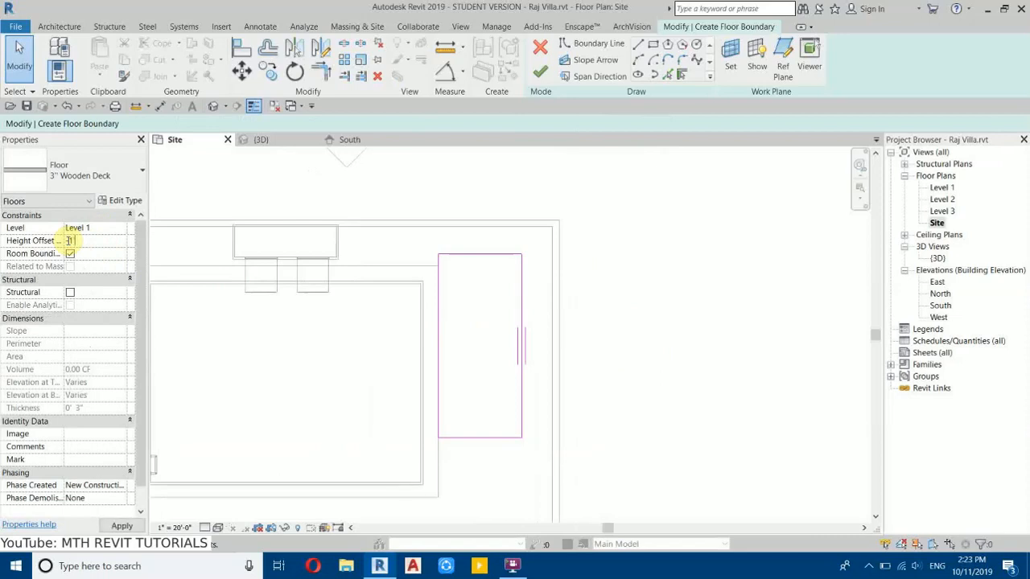
left_click(540, 72)
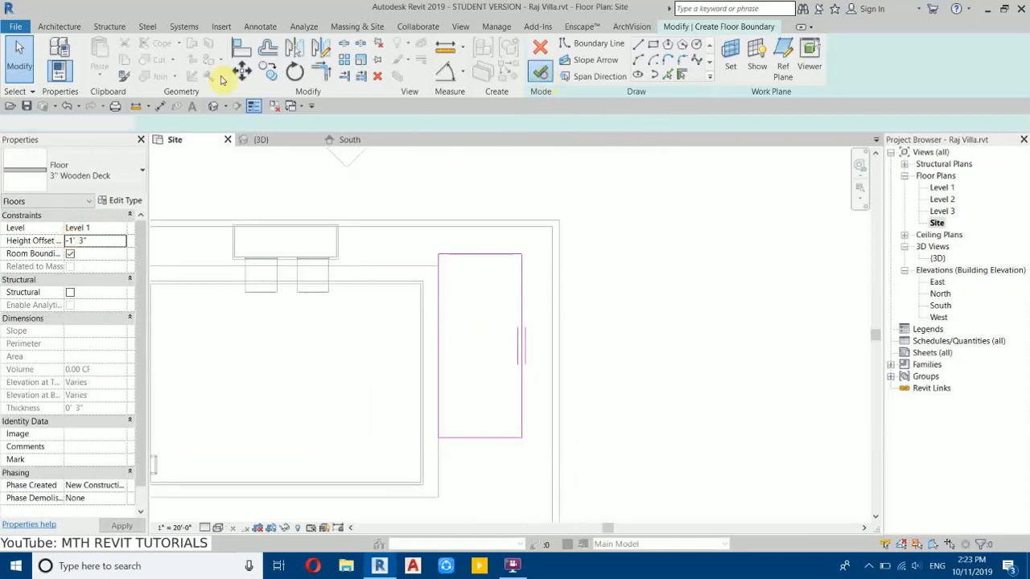
left_click(212, 107)
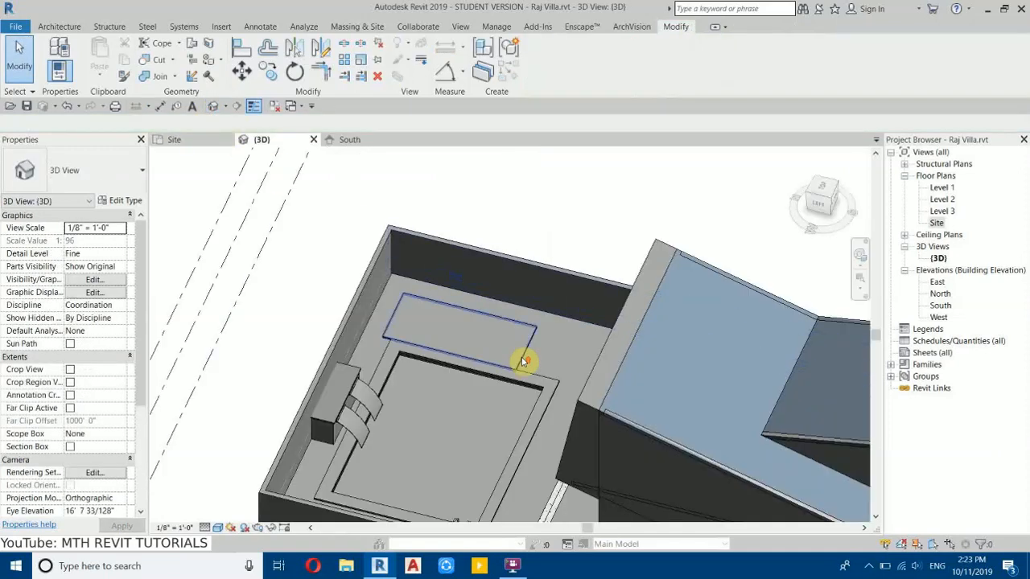
scroll(434, 306, "up", 4)
middle_click_drag(445, 300, 506, 301)
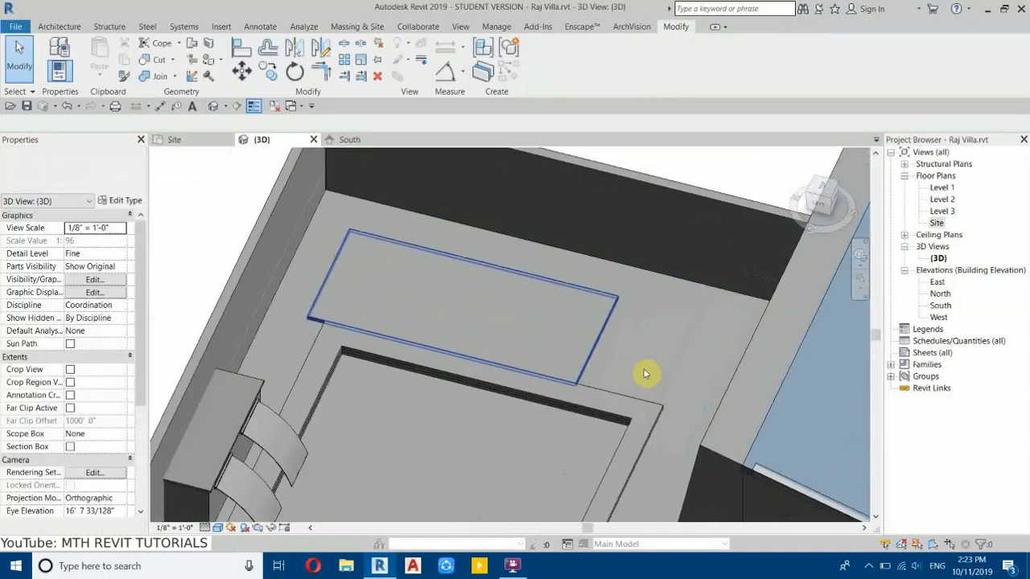
Step: Edit the deck's boundary in 3D, moving its rear edge to about the pool surround's rear edge, and finish the sketch
double_click(594, 339)
scroll(351, 276, "up", 3)
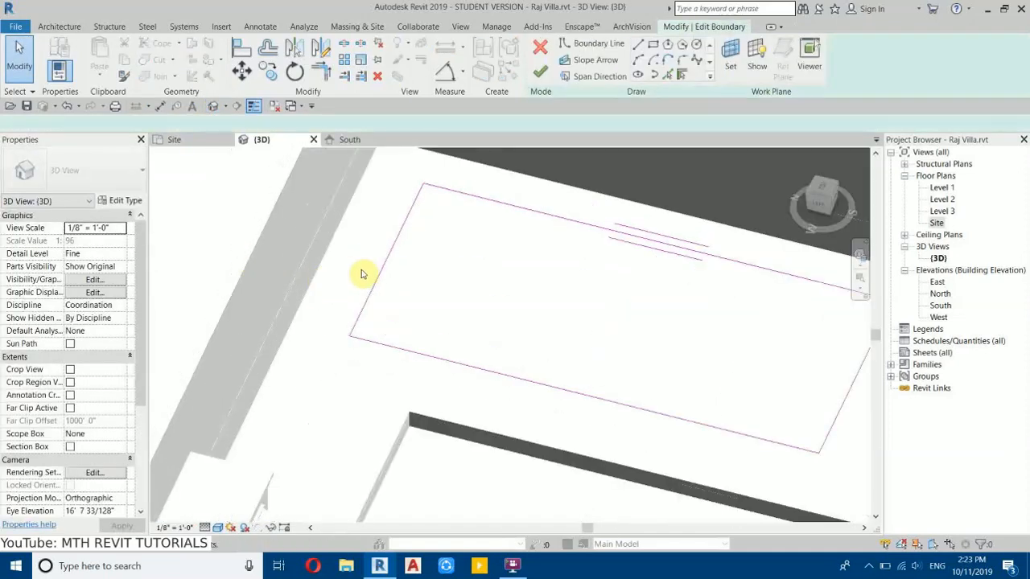
left_click(421, 298)
left_click_drag(421, 298, 406, 304)
left_click(540, 74)
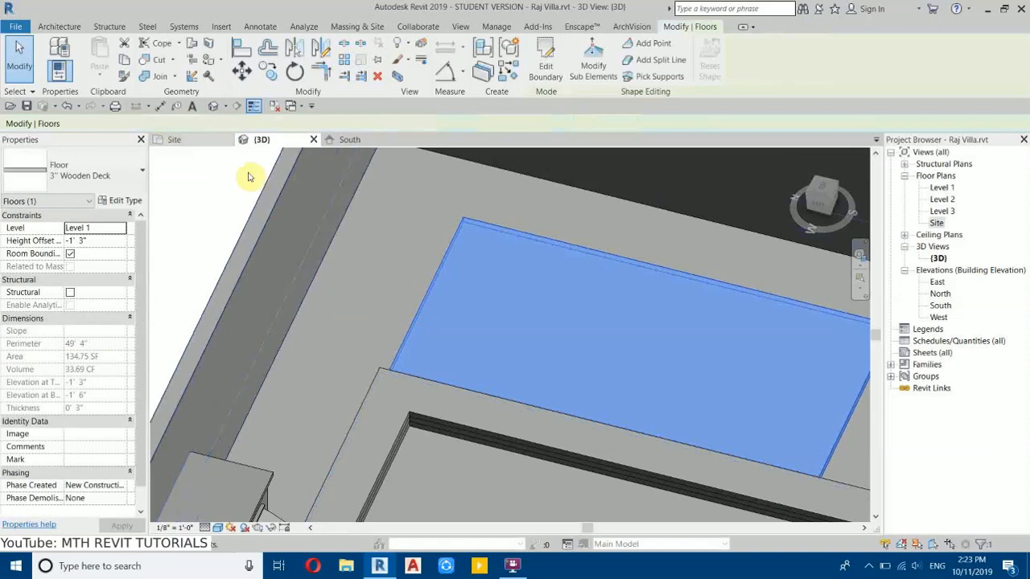
Step: Reopen the deck's boundary in the Site plan, align its rear edge with the pool surround's rear edge and finish the sketch
double_click(515, 280)
left_click(171, 139)
scroll(467, 273, "up", 5)
left_click(431, 285)
left_click_drag(431, 276, 430, 273)
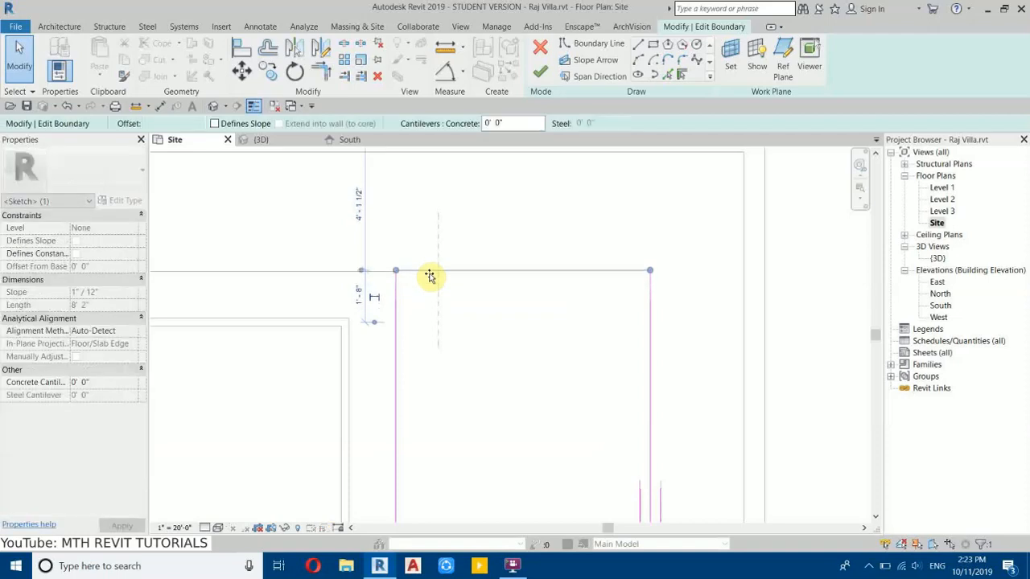
left_click(459, 334)
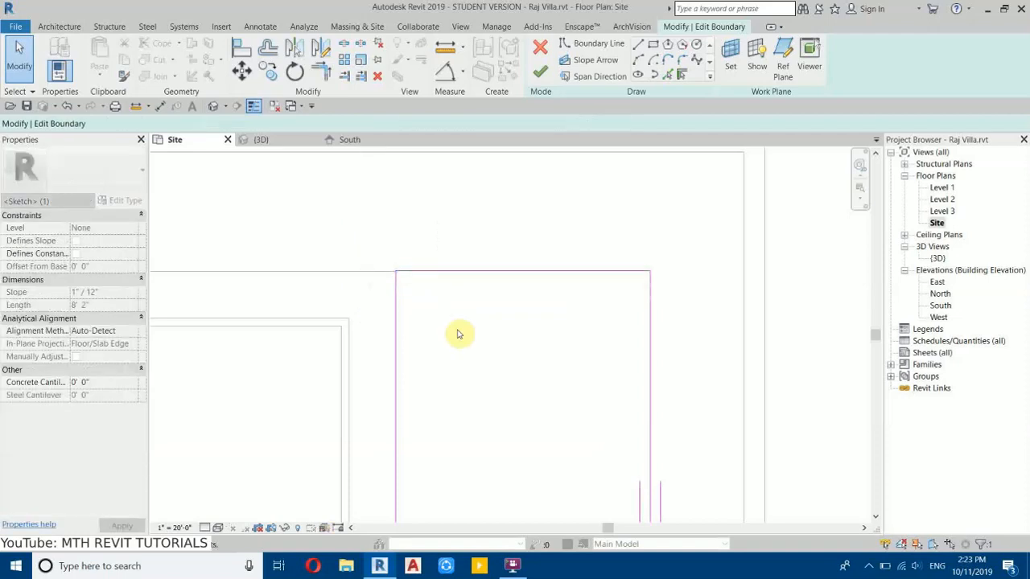
left_click(240, 46)
left_click(334, 272)
left_click(451, 278)
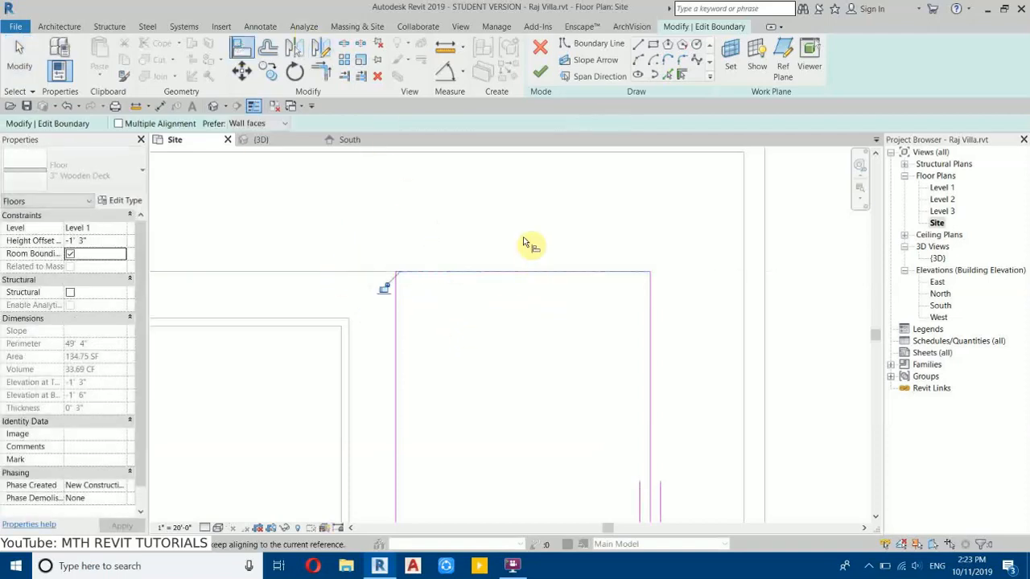
left_click(540, 71)
Step: Close all views except 3D and examine the deck, pool yard and whole villa from several directions
left_click(260, 139)
left_click(276, 106)
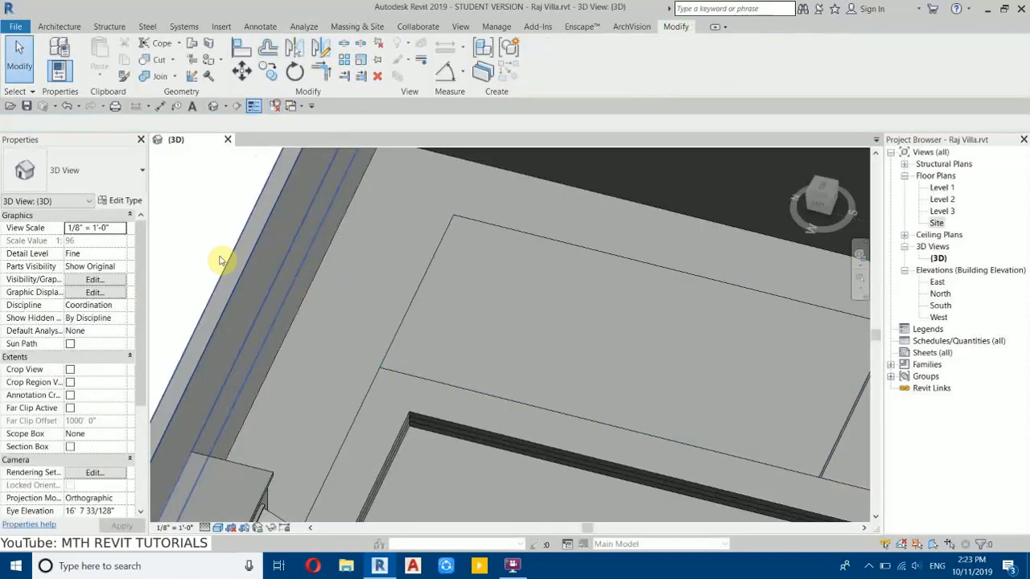
scroll(216, 241, "down", 2)
scroll(519, 257, "up", 4)
scroll(558, 326, "down", 6)
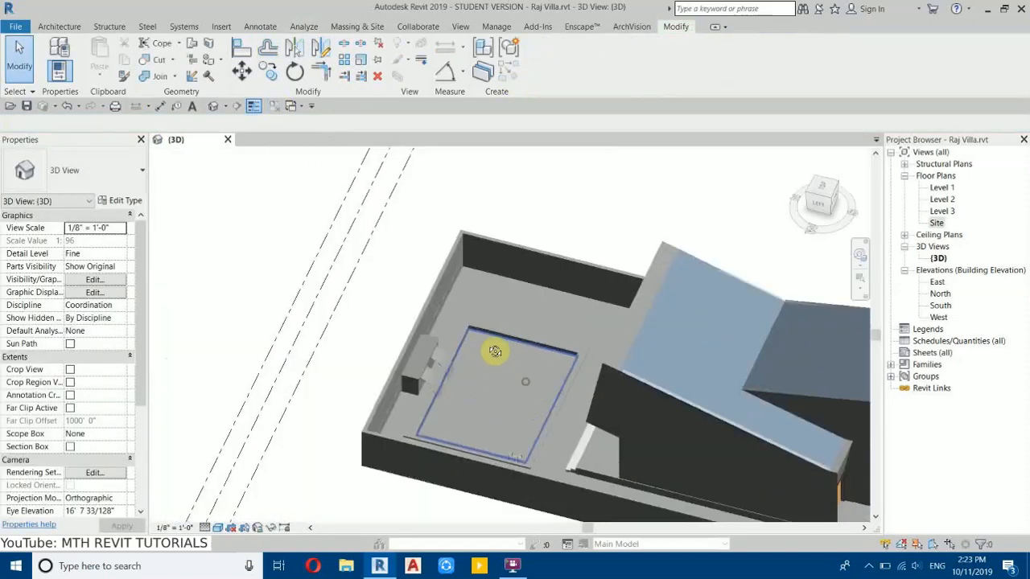
middle_click_drag(499, 359, 482, 329, "shift")
middle_click_drag(540, 381, 620, 437, "shift")
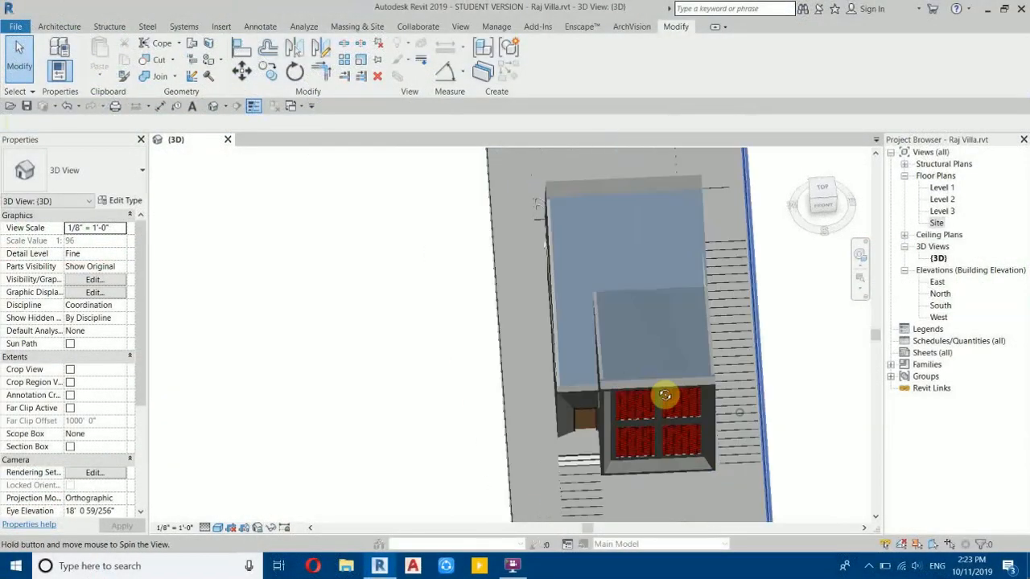
middle_click_drag(665, 368, 368, 343, "shift")
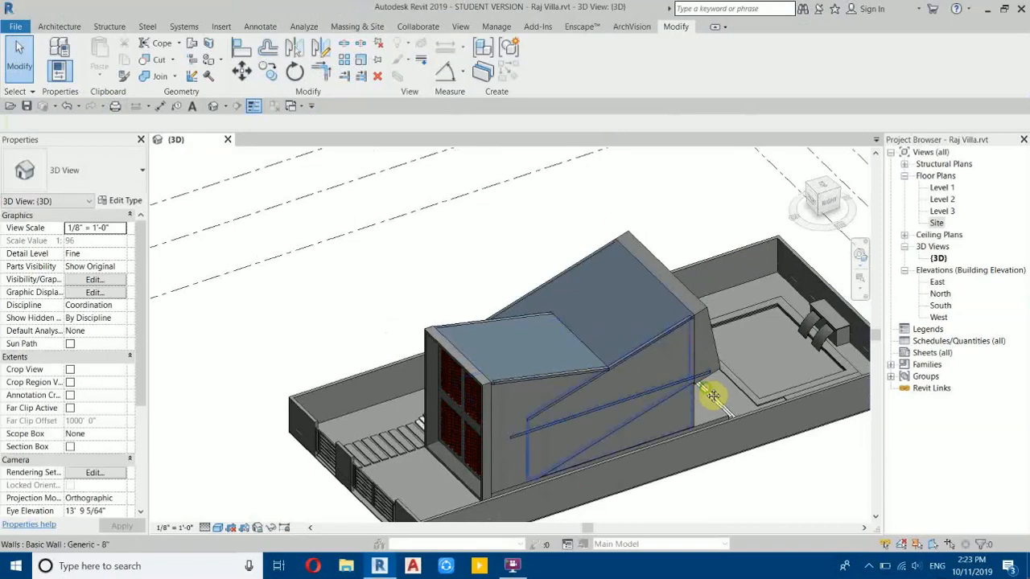